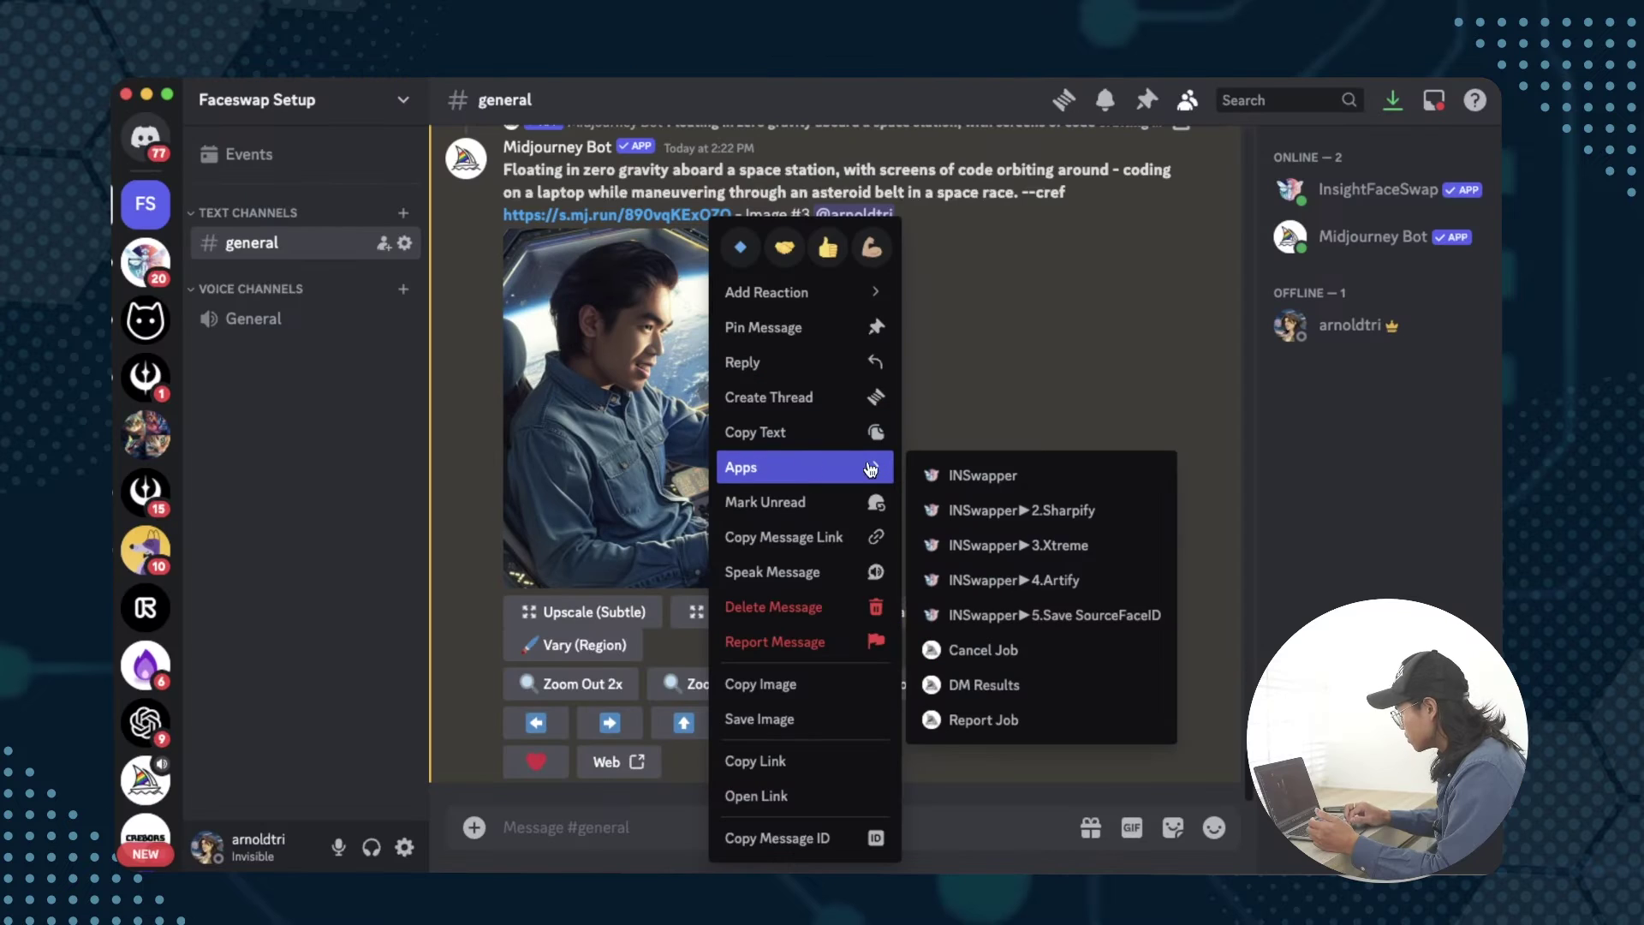
# - Run INSwapper on the Midjourney image of the man aboard the space station and enlarge the face-swapped result
pyautogui.click(962, 474)
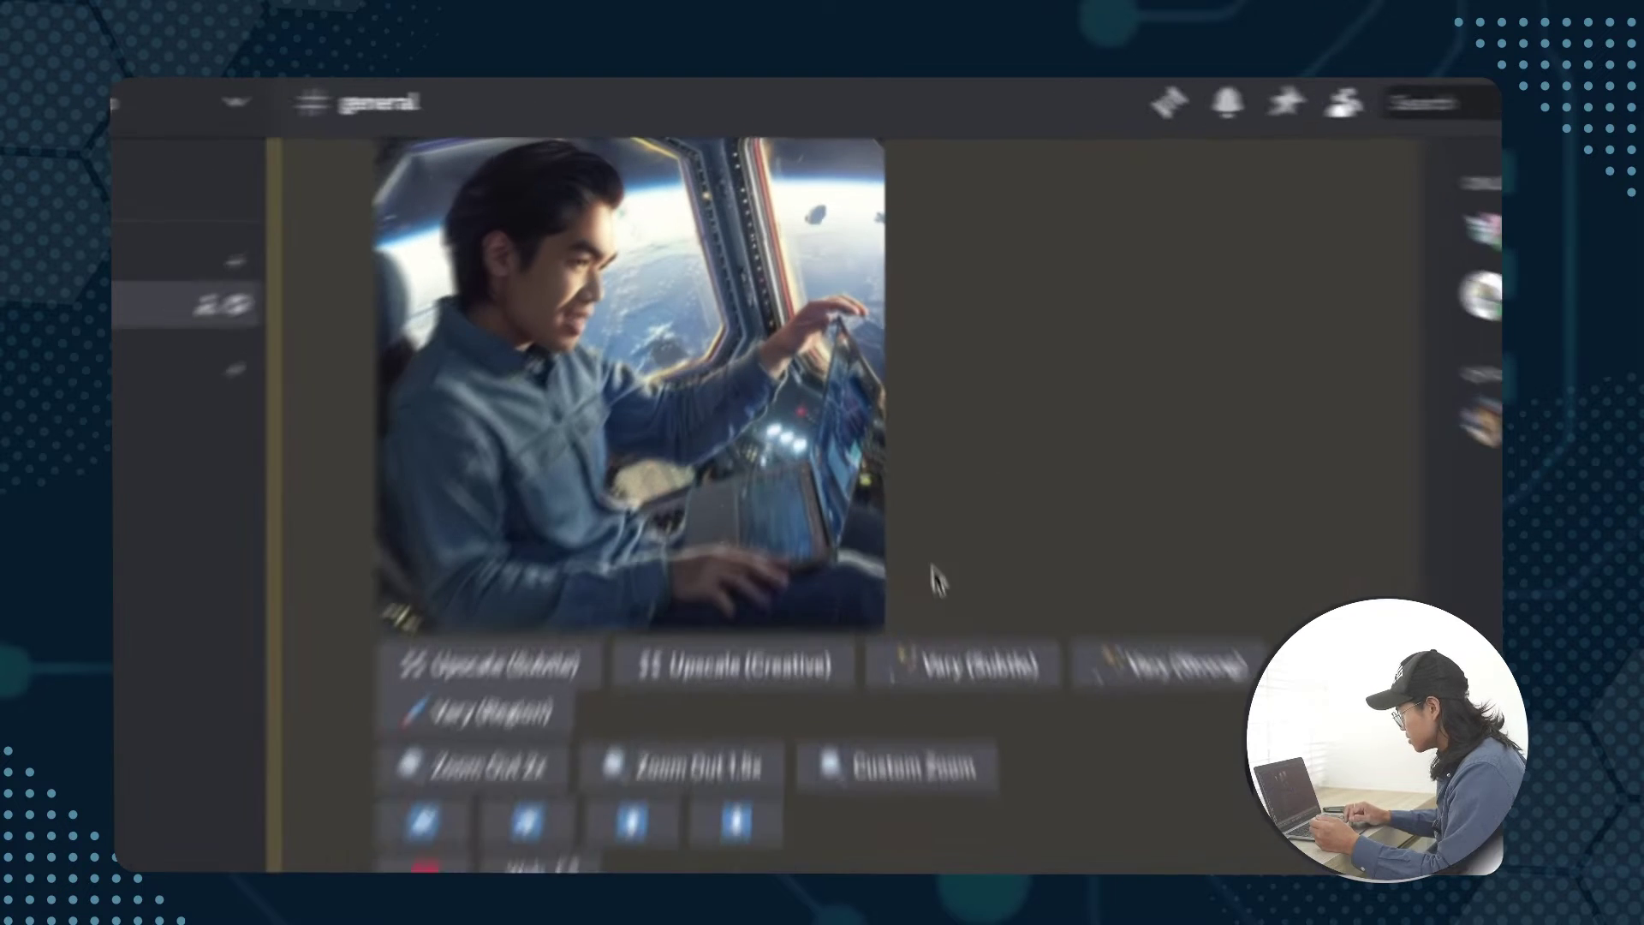
pyautogui.rightClick(625, 555)
pyautogui.moveTo(764, 642)
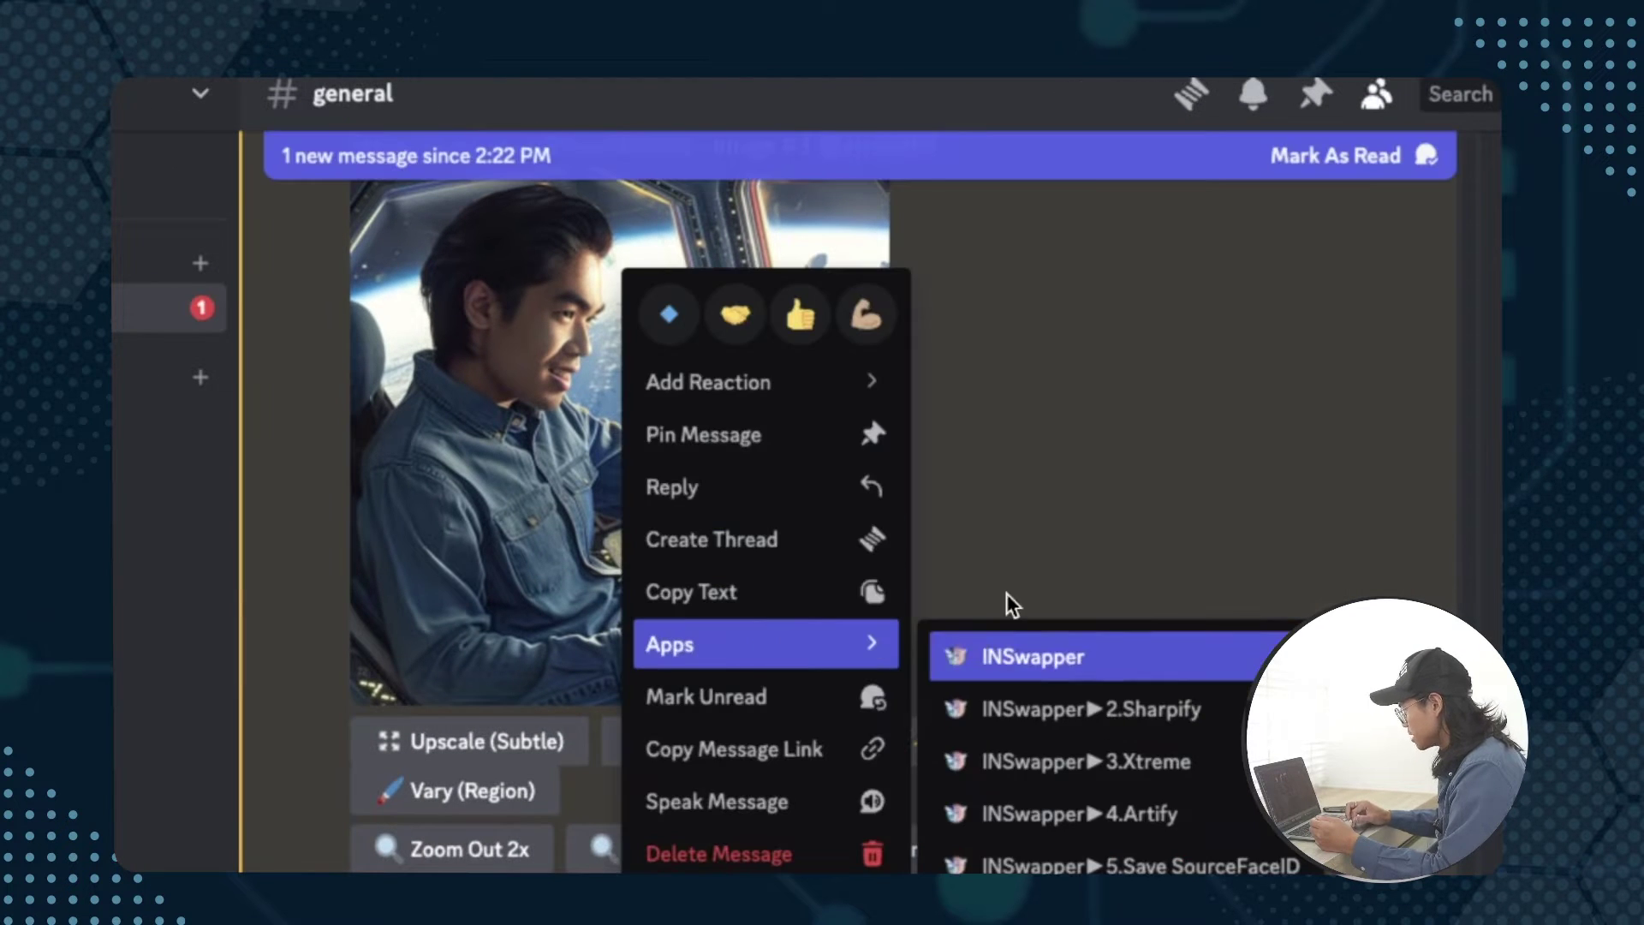
pyautogui.click(1008, 651)
pyautogui.scroll(2, 739, 554)
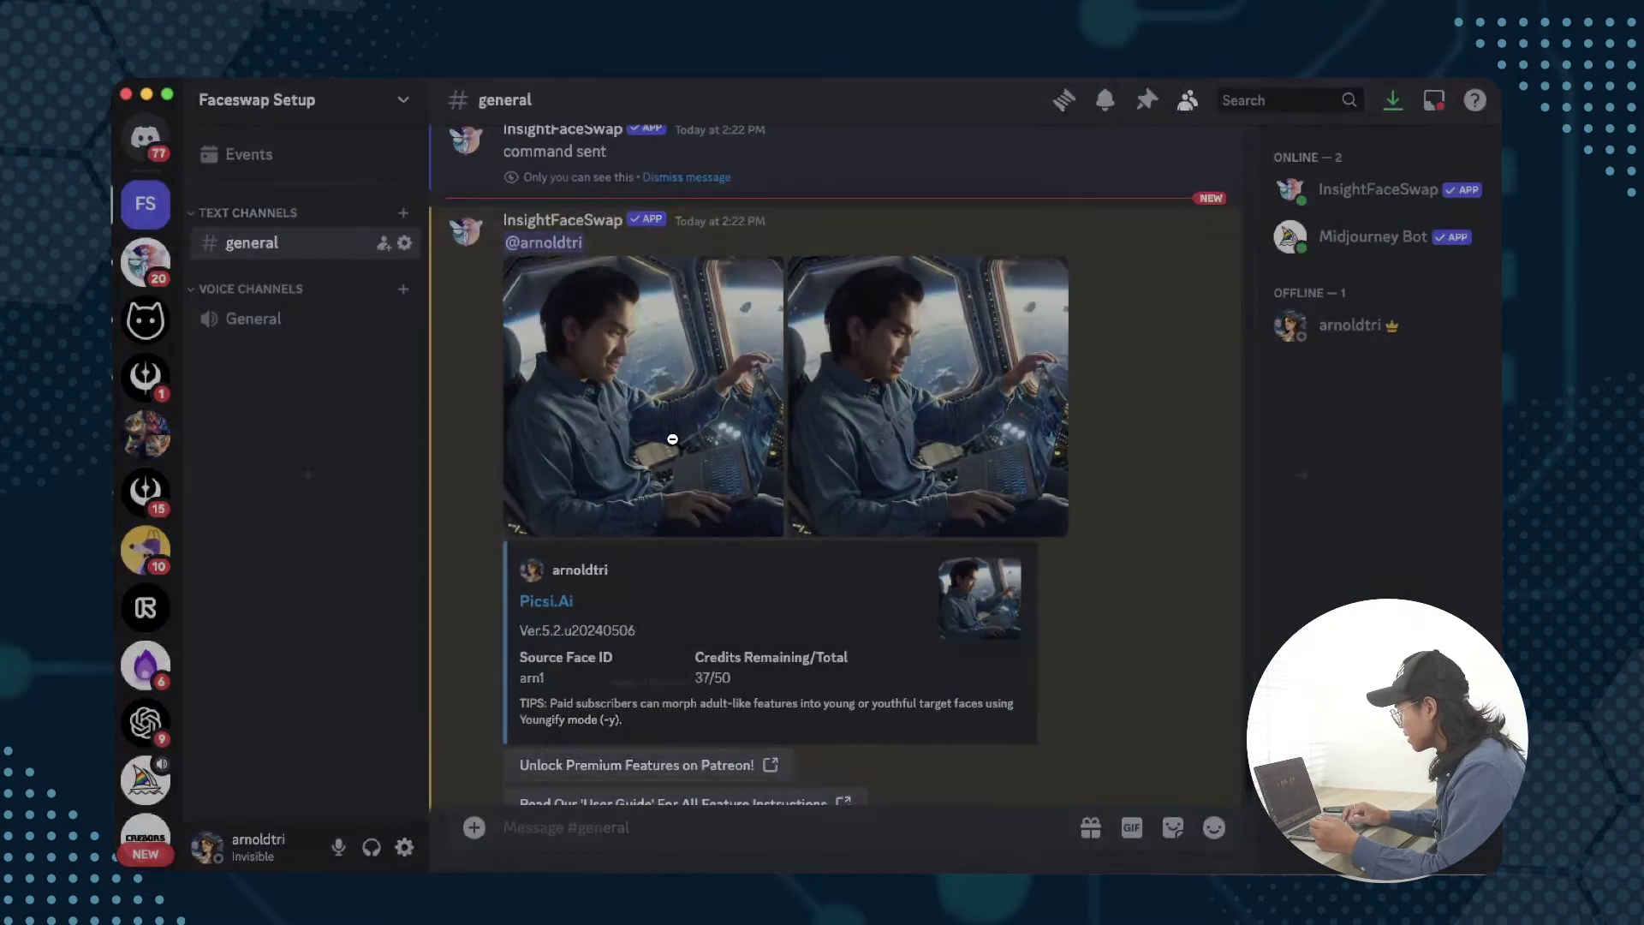
pyautogui.click(672, 438)
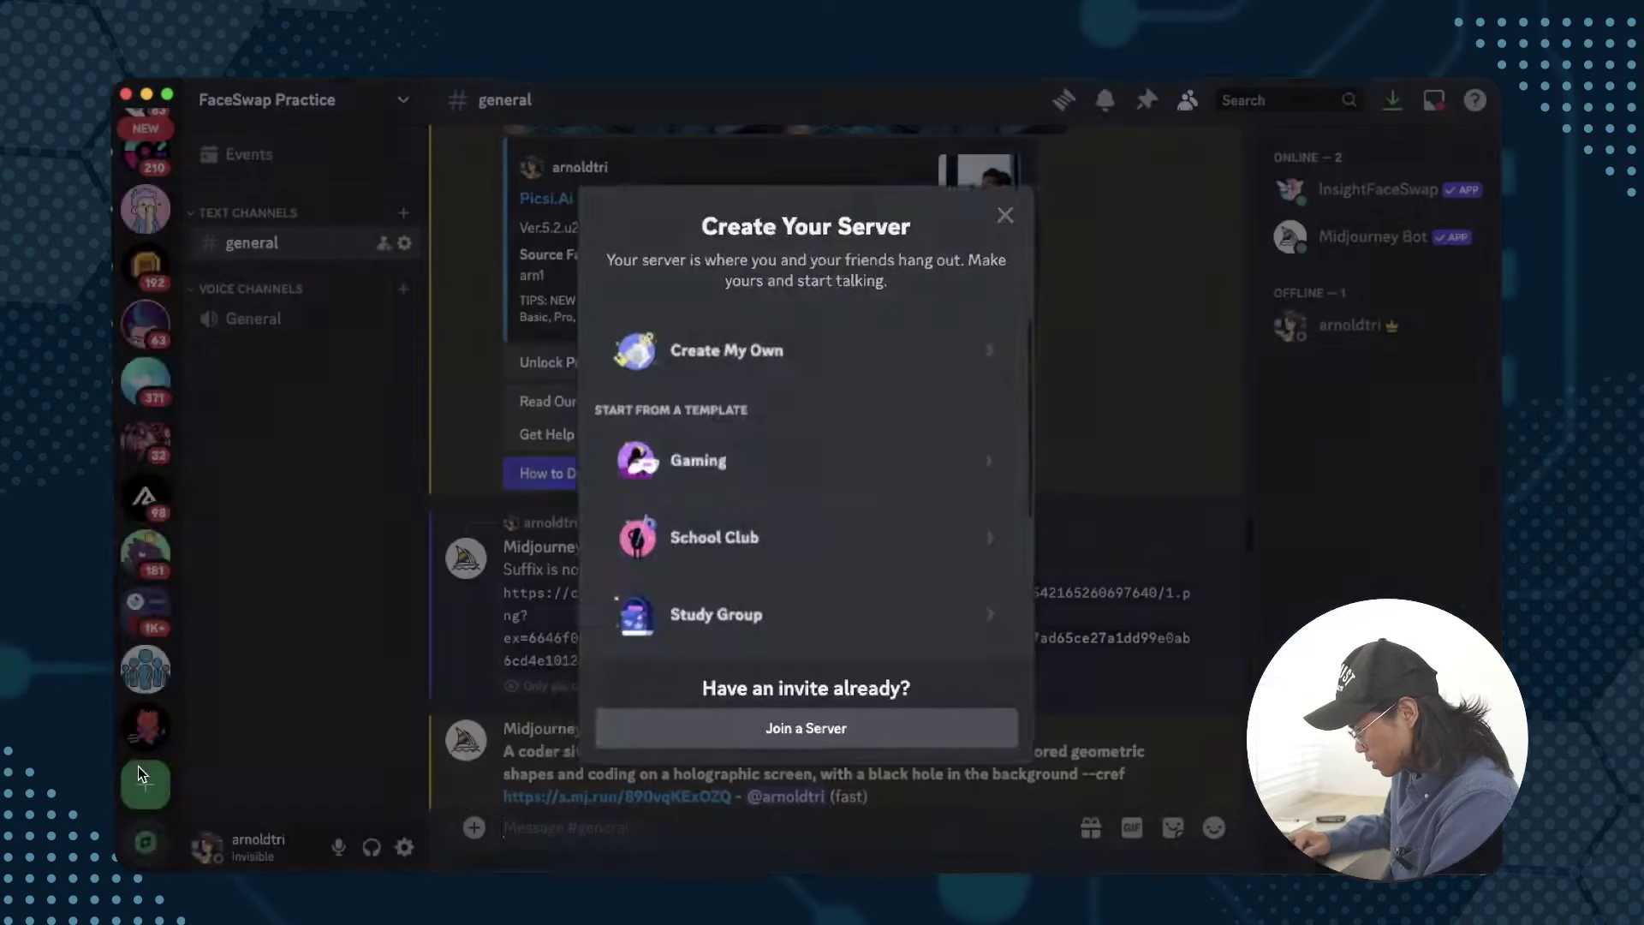
# - Start creating an own server for a club or community and select its name for editing
pyautogui.click(837, 363)
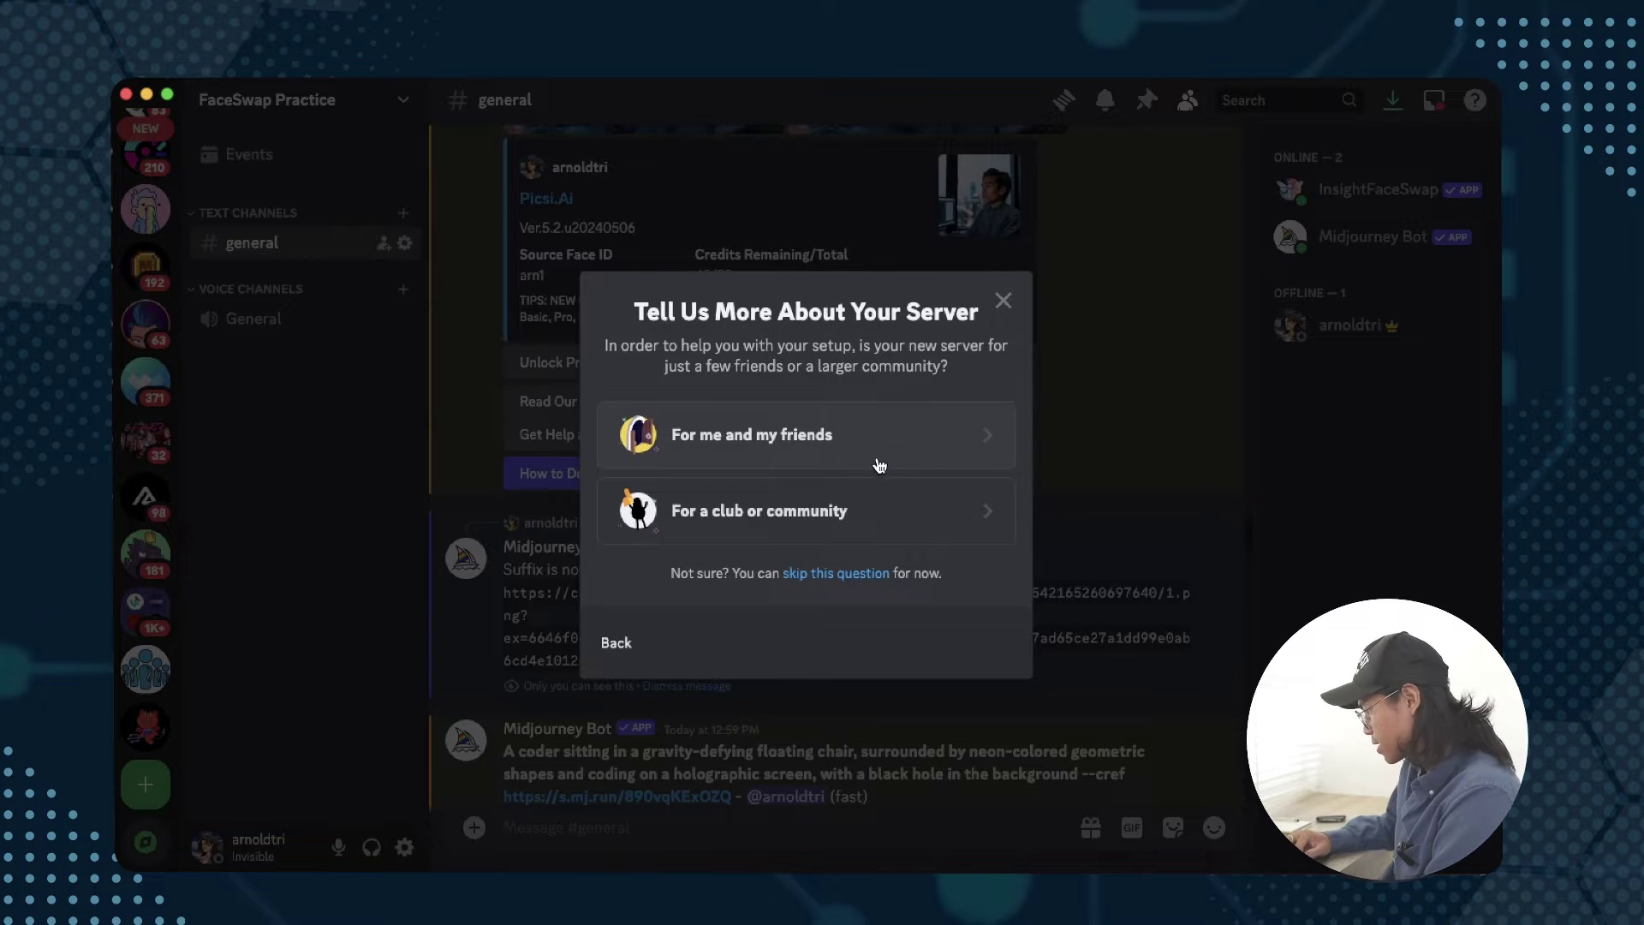
pyautogui.click(896, 511)
pyautogui.doubleClick(807, 545)
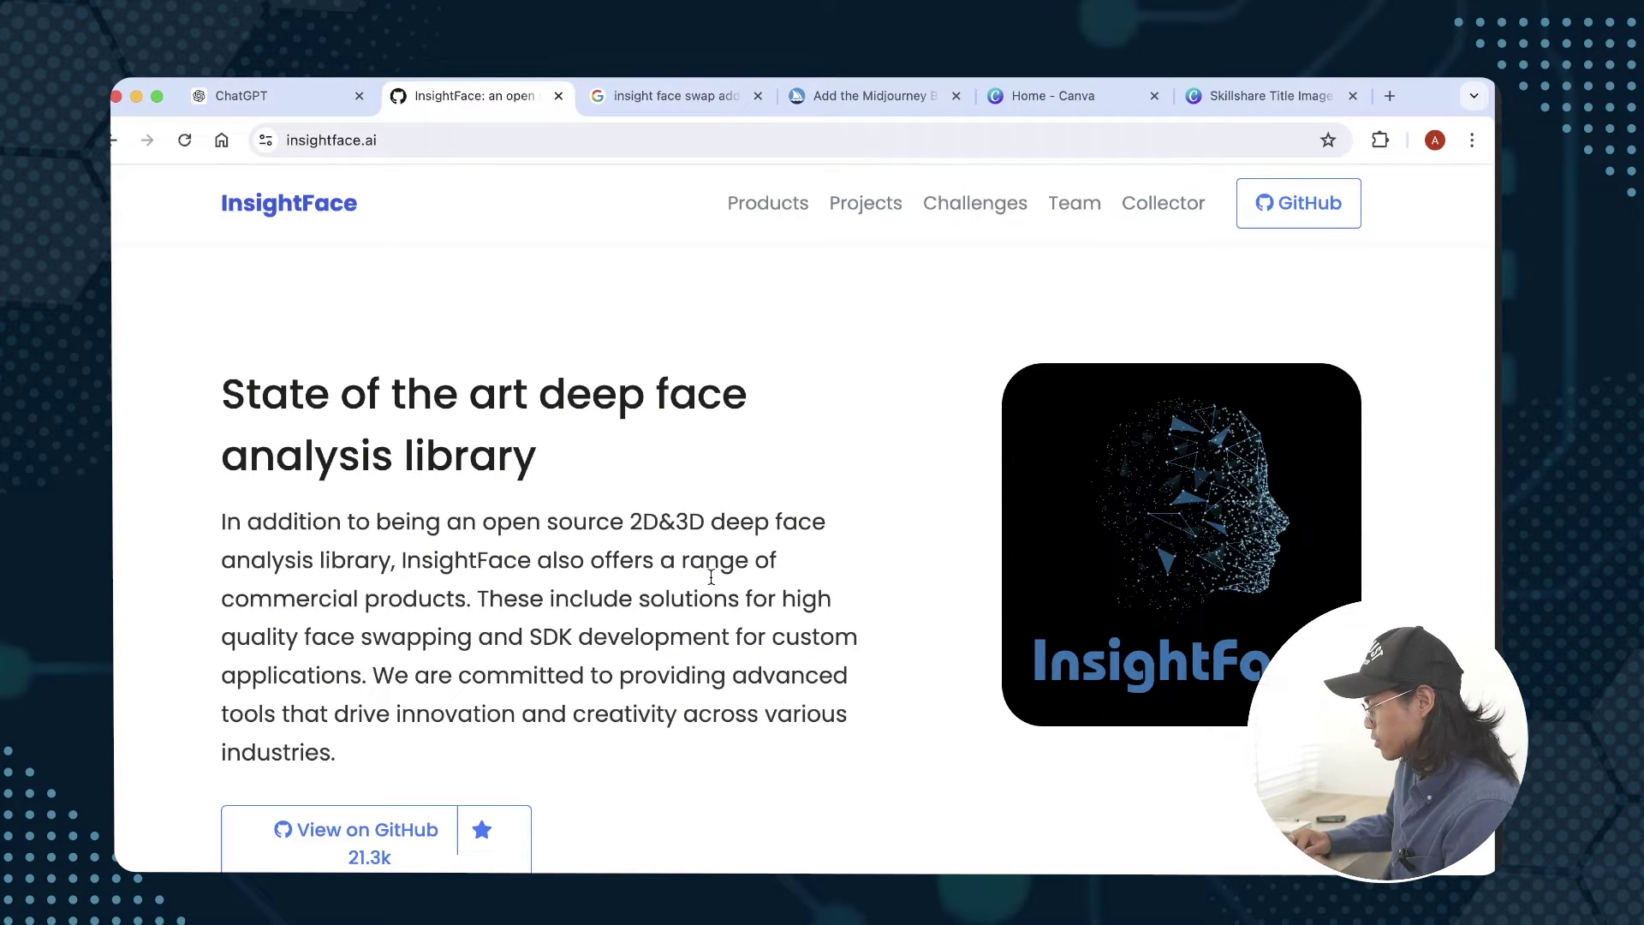
# - Switch to InsightFace's Discord authorization page and add the bot to the Faceswap Setup server
pyautogui.click(676, 98)
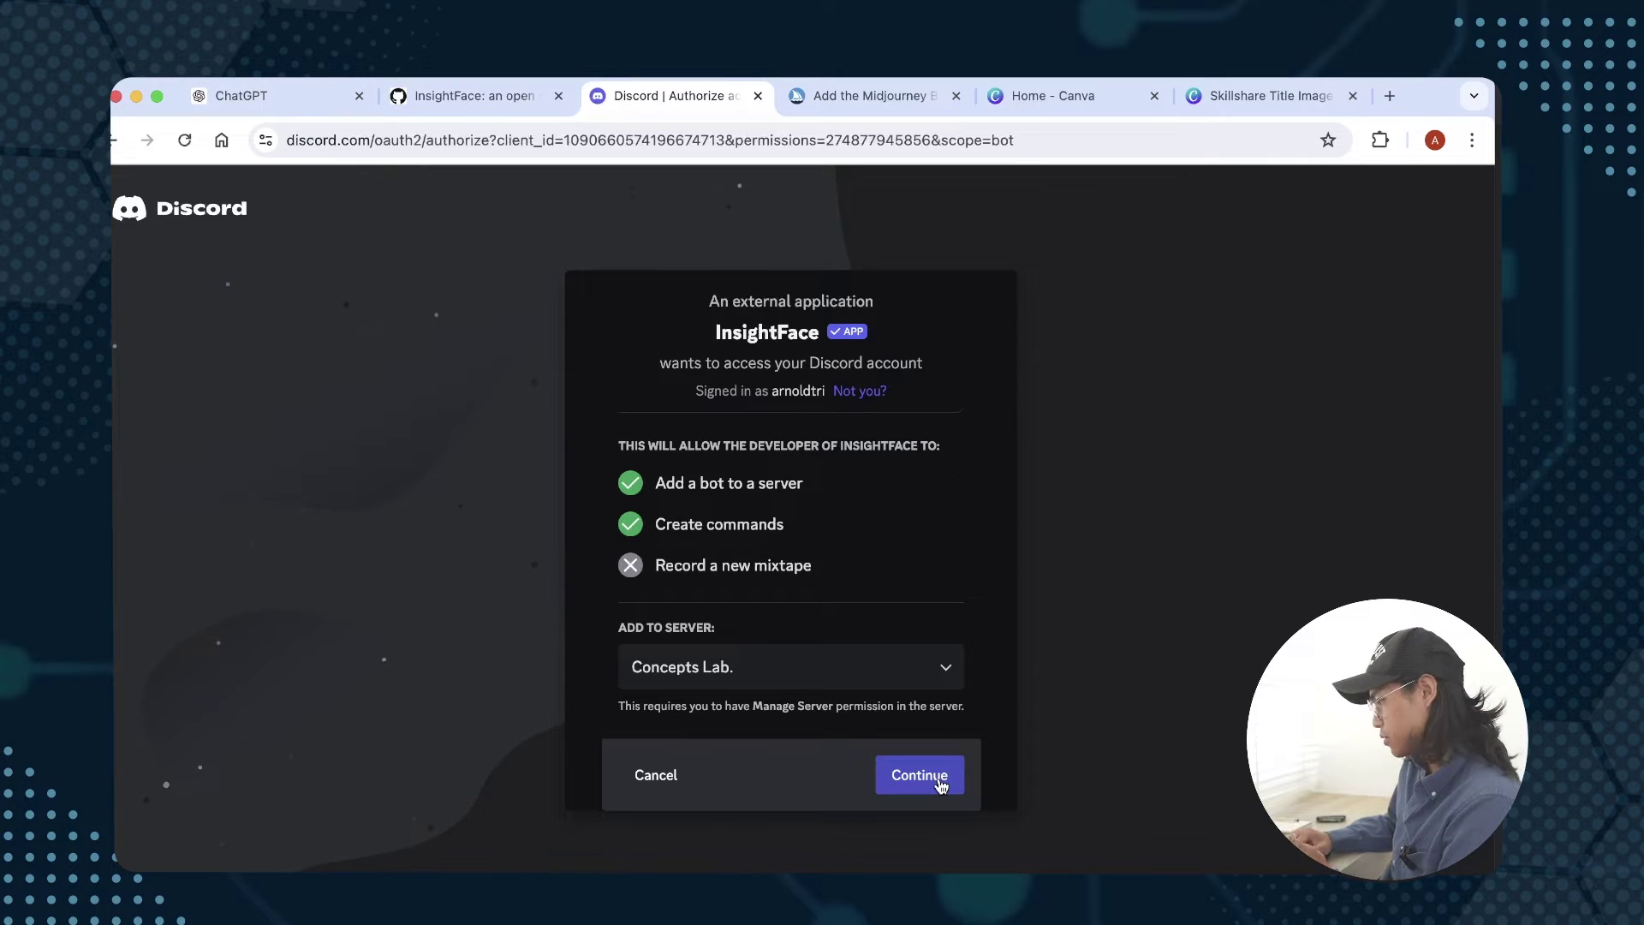
pyautogui.click(945, 672)
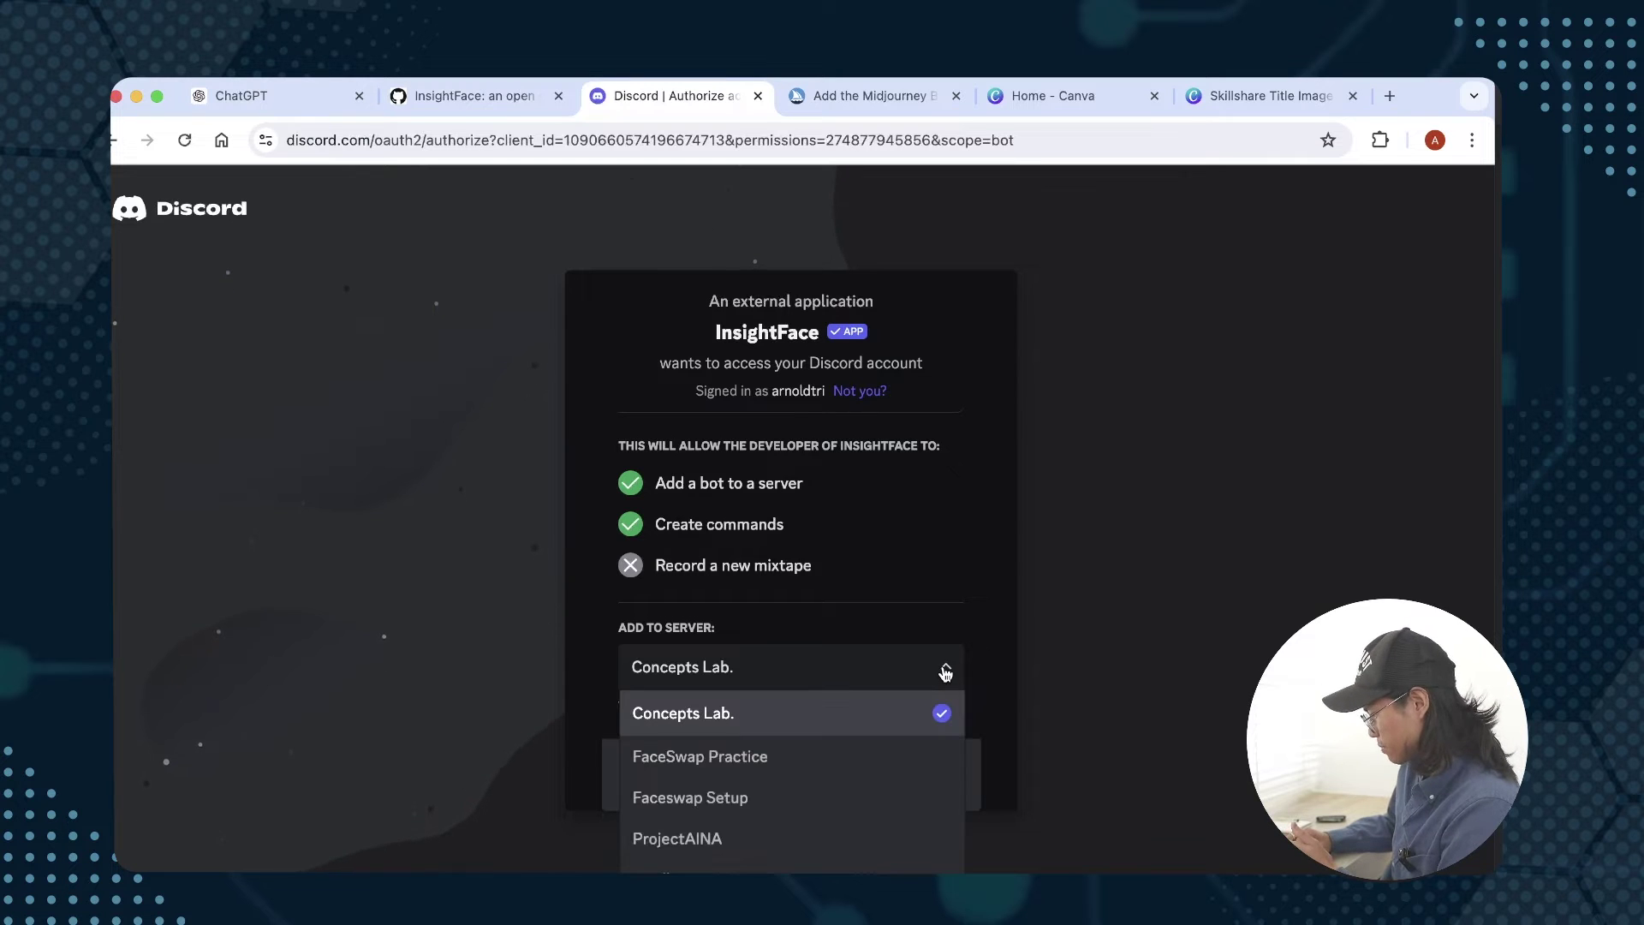
pyautogui.click(884, 767)
pyautogui.click(921, 777)
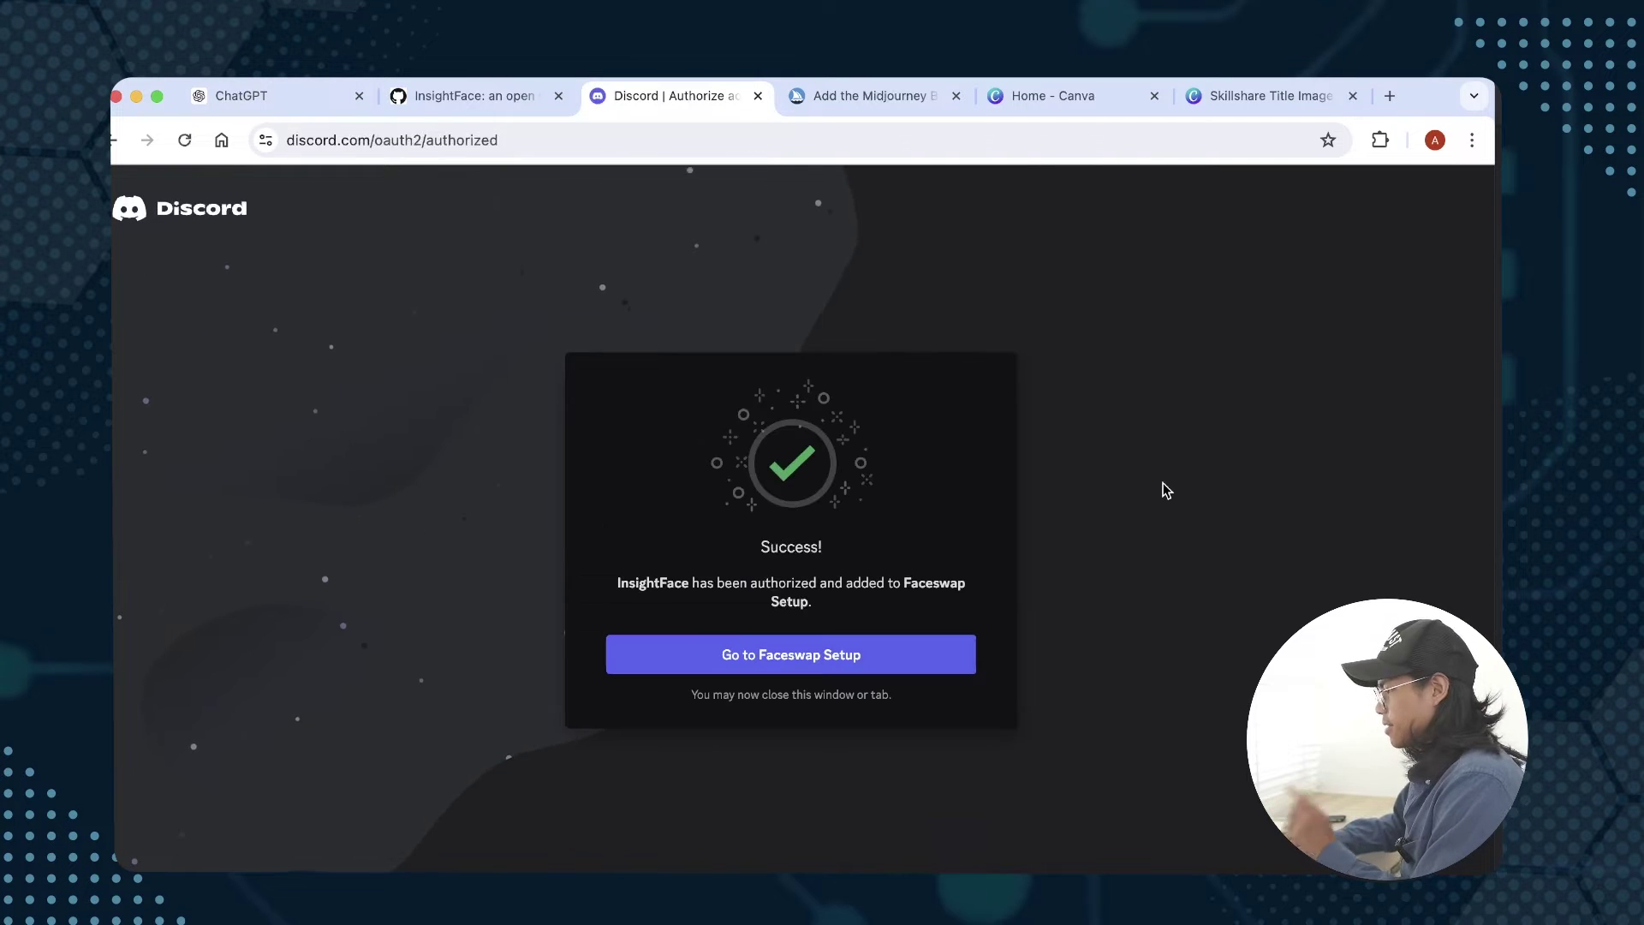
# - Open the Midjourney Bot's page in Discord's App Directory from the Midjourney documentation
pyautogui.click(890, 96)
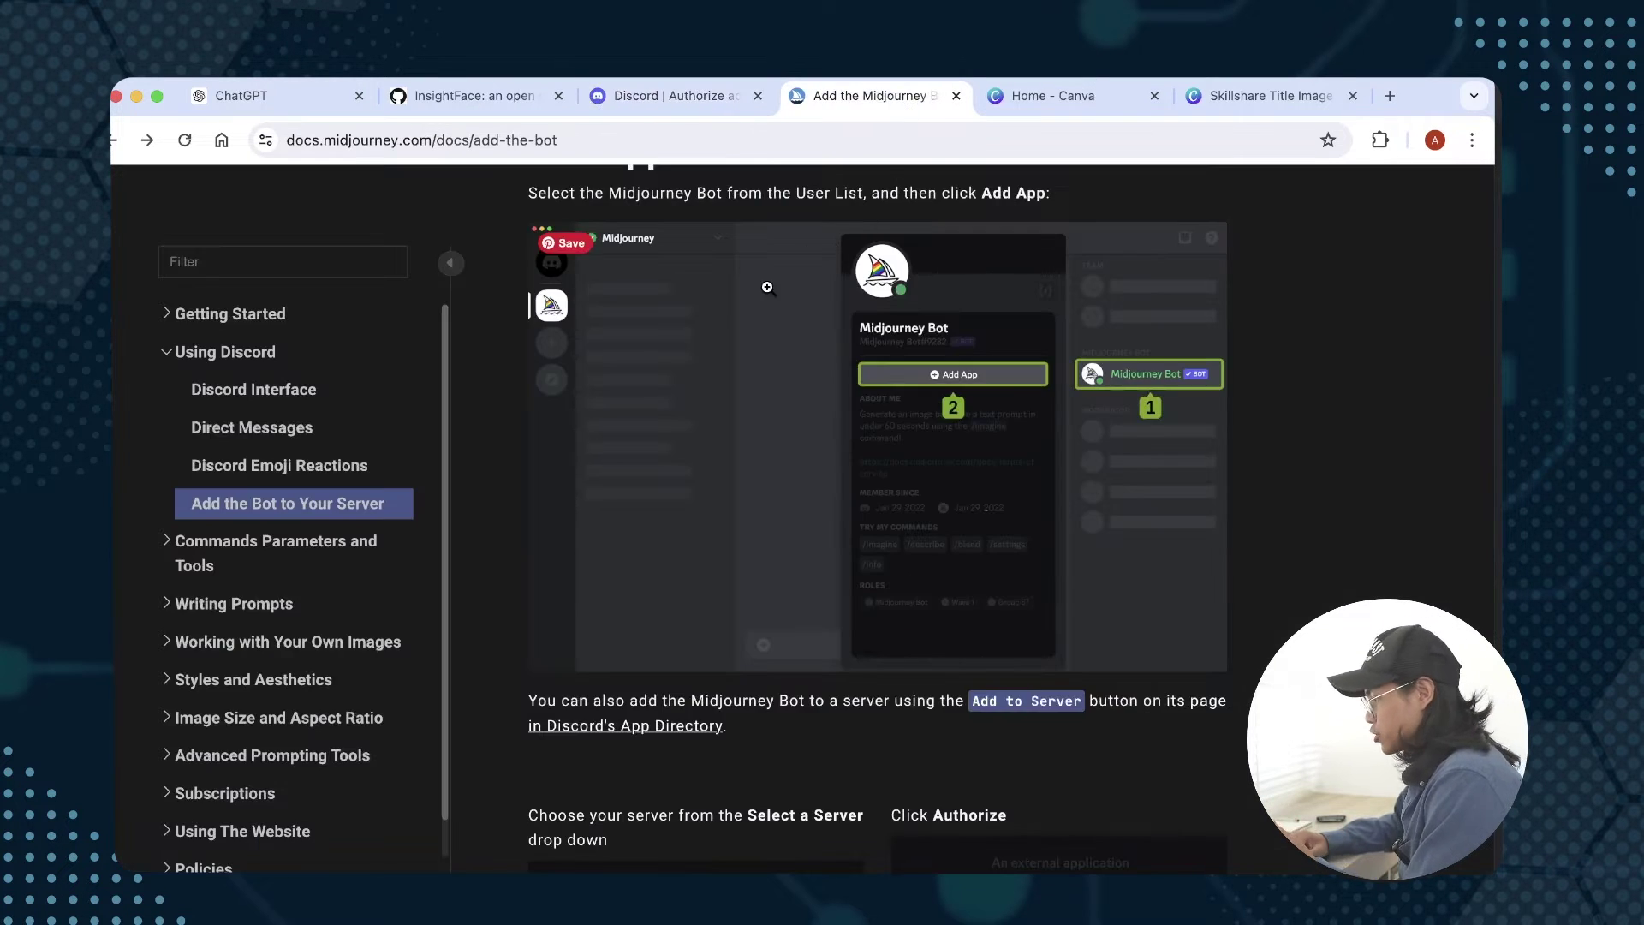
pyautogui.click(1195, 704)
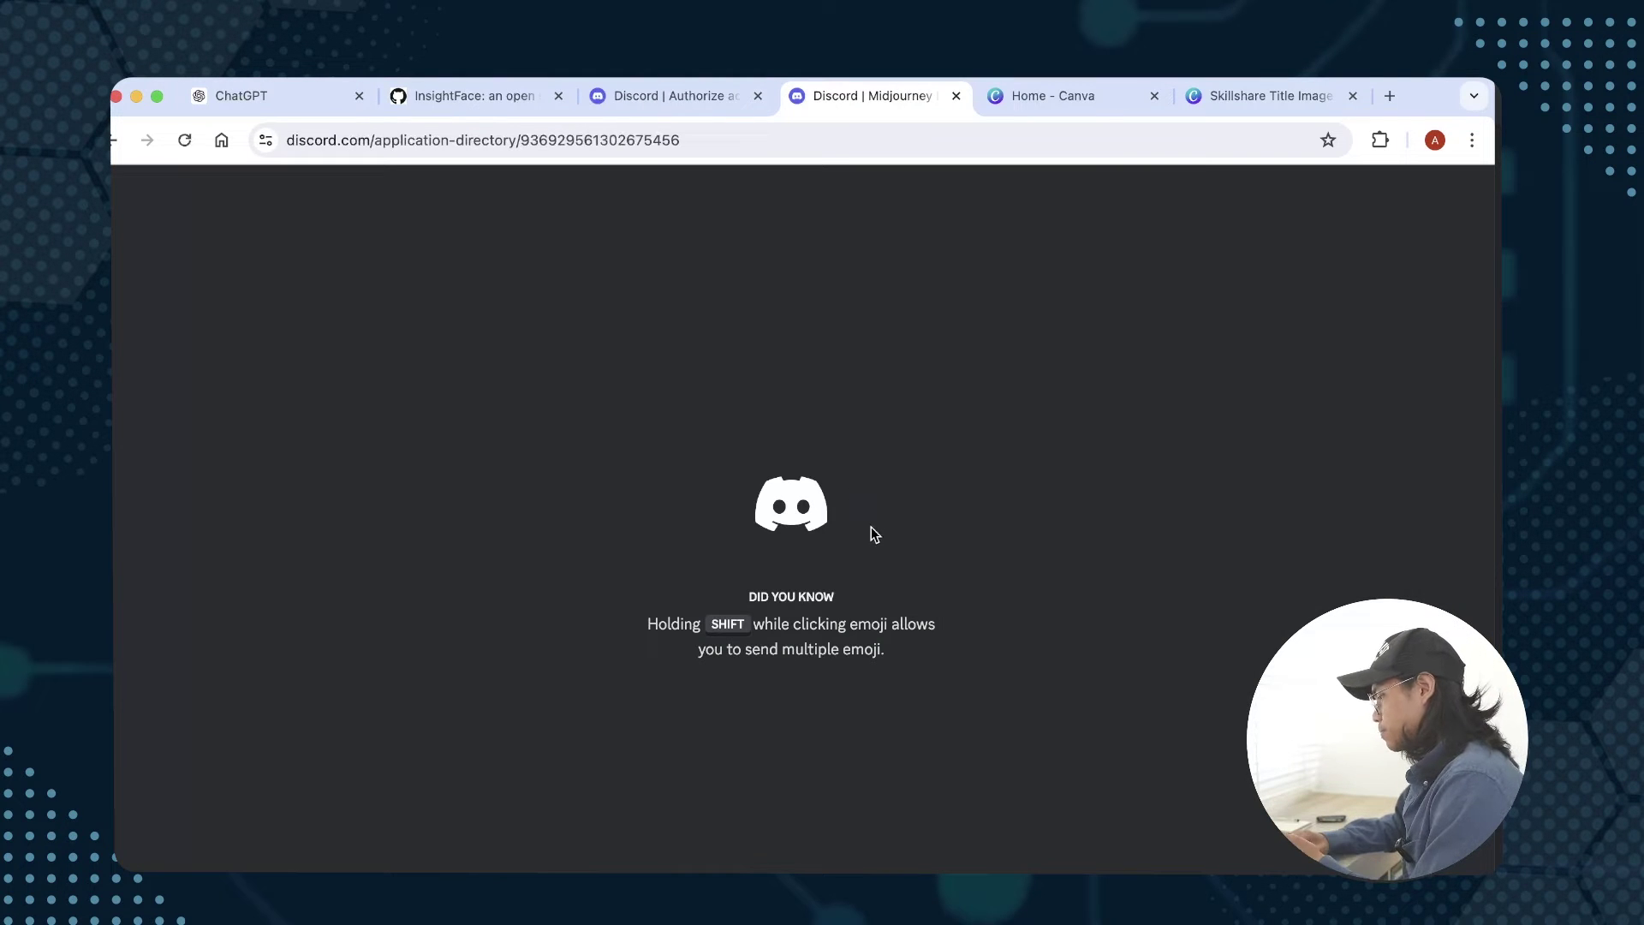
pyautogui.press('super+l')
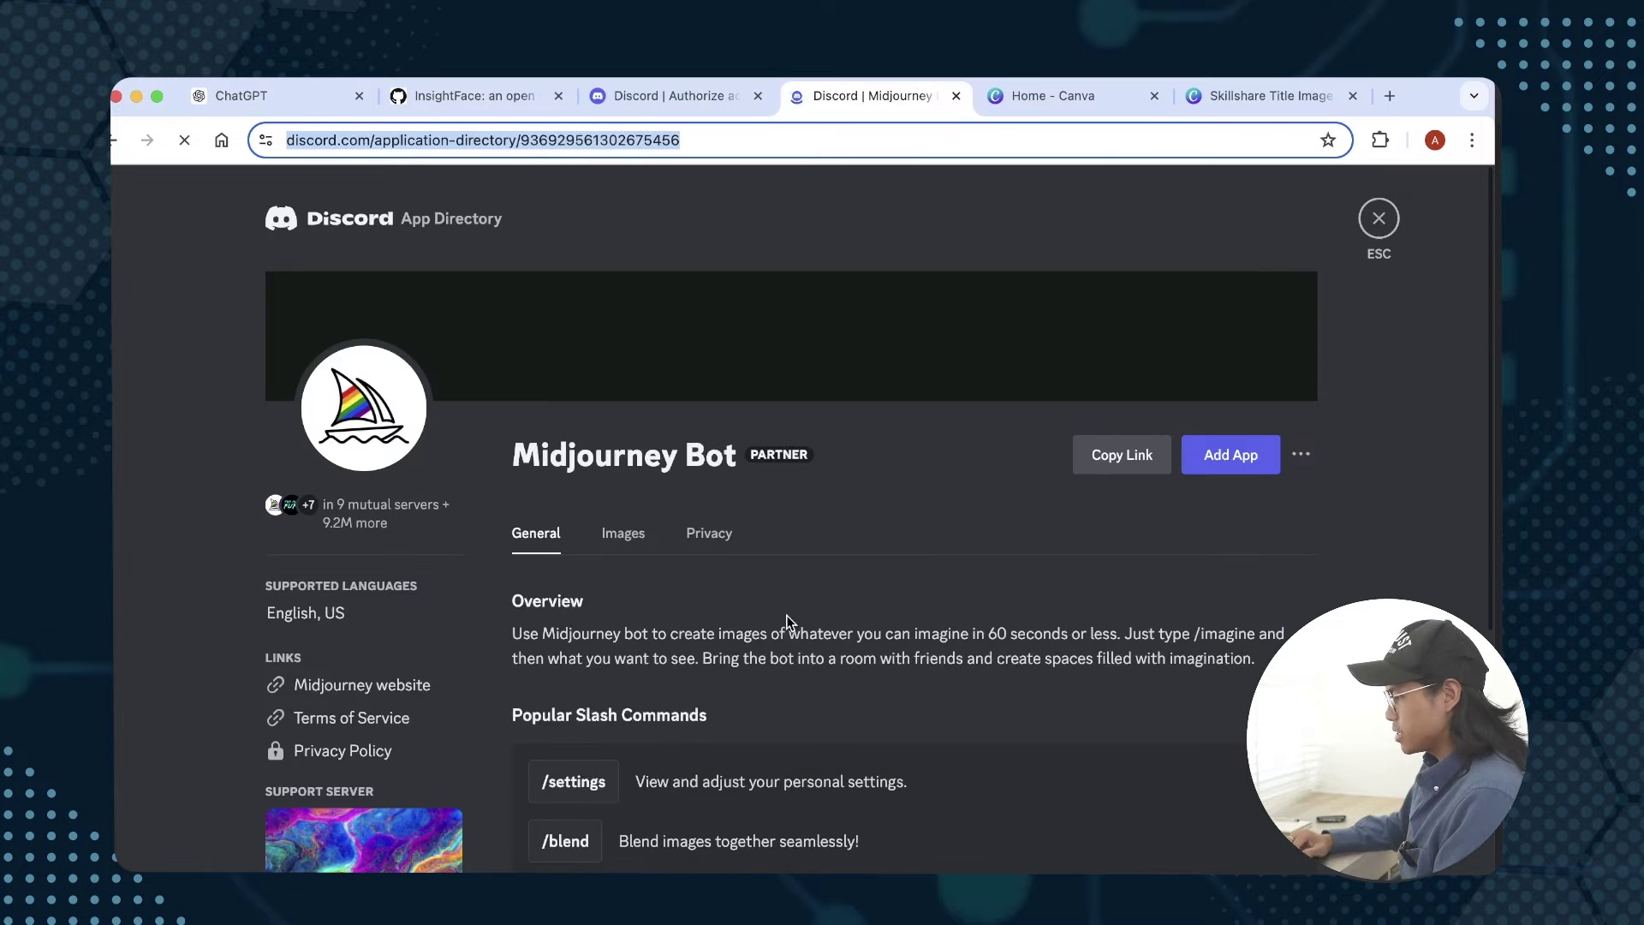
# - Add the Midjourney Bot to the Faceswap Setup server and authorize all requested permissions
pyautogui.click(1232, 462)
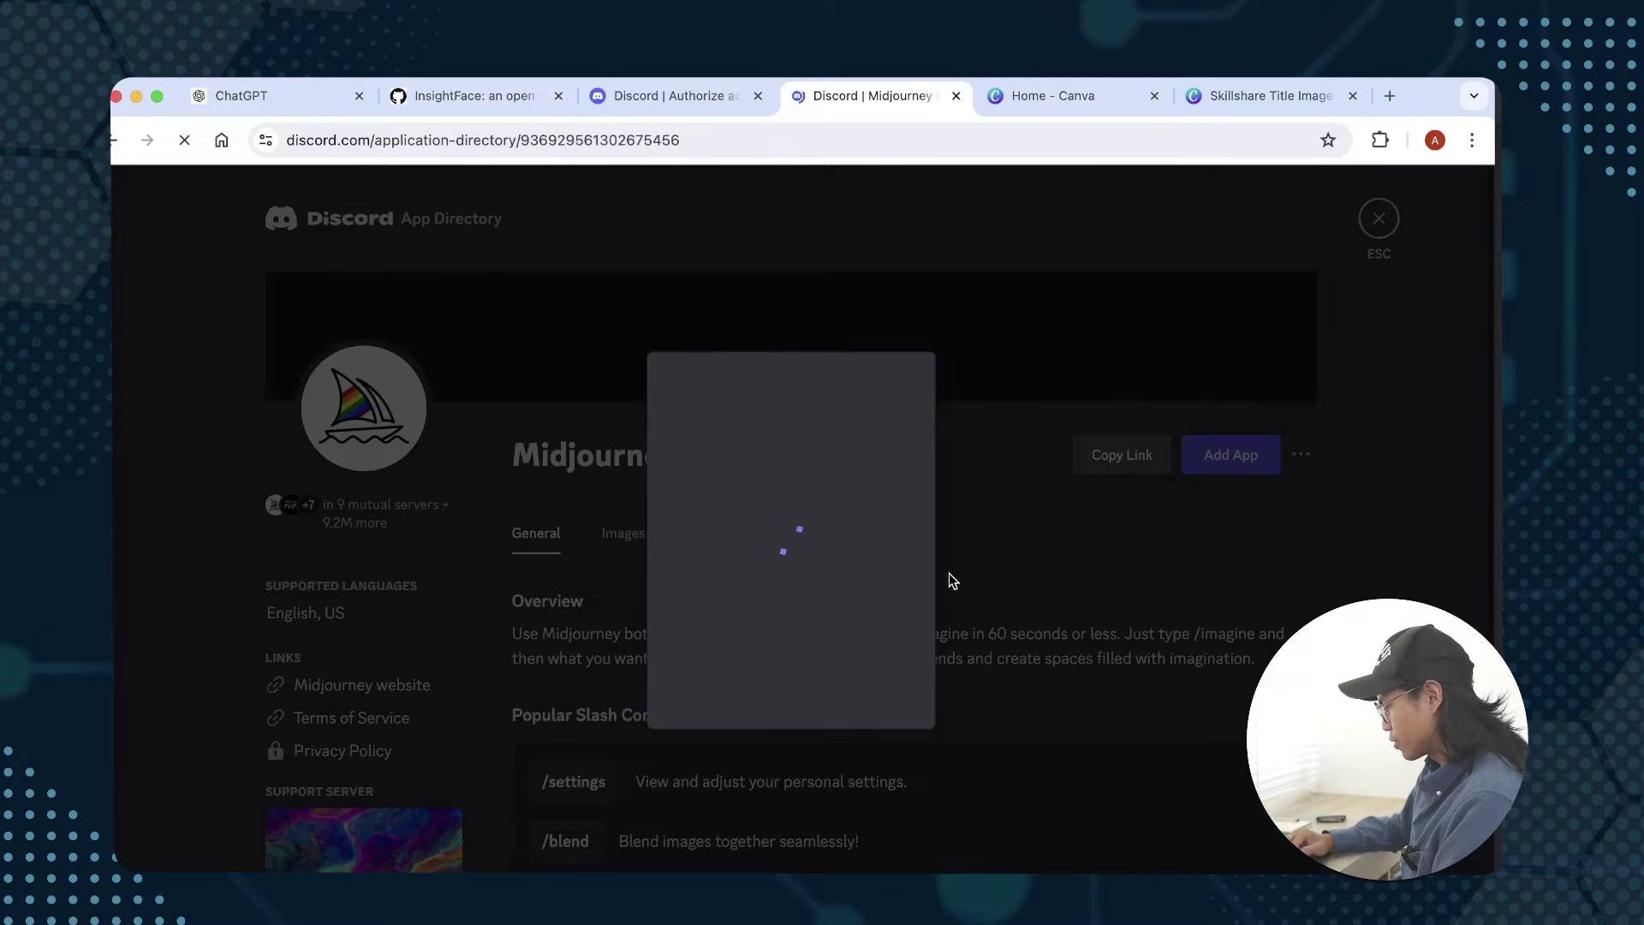
pyautogui.click(883, 657)
pyautogui.click(882, 686)
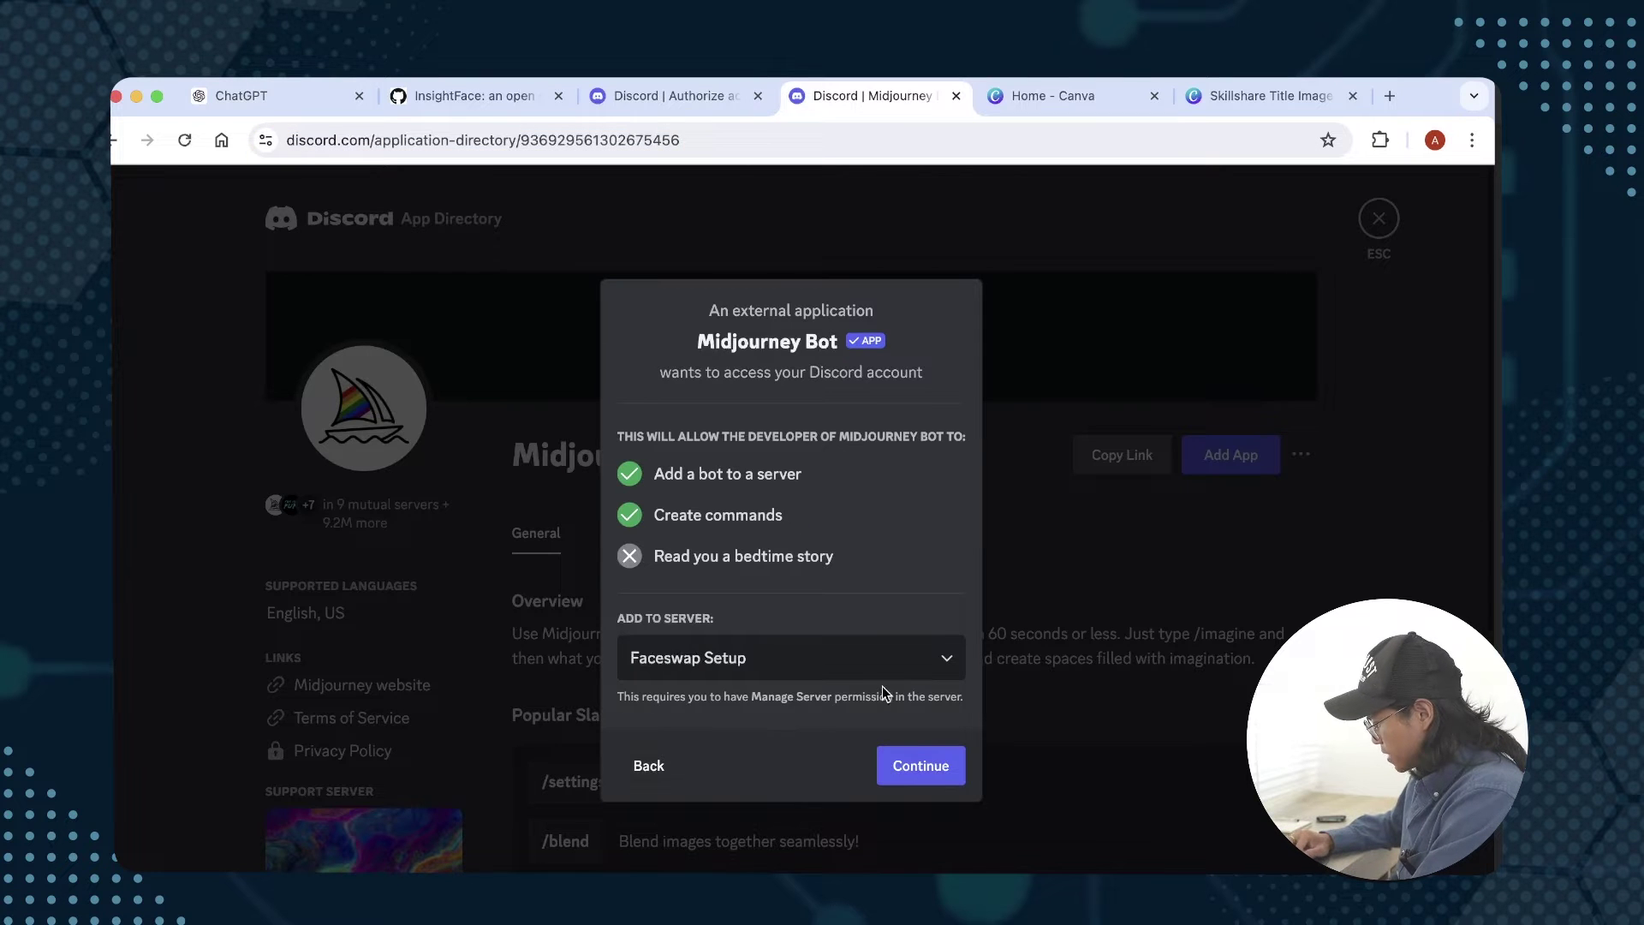
pyautogui.click(920, 765)
pyautogui.scroll(-1, 928, 763)
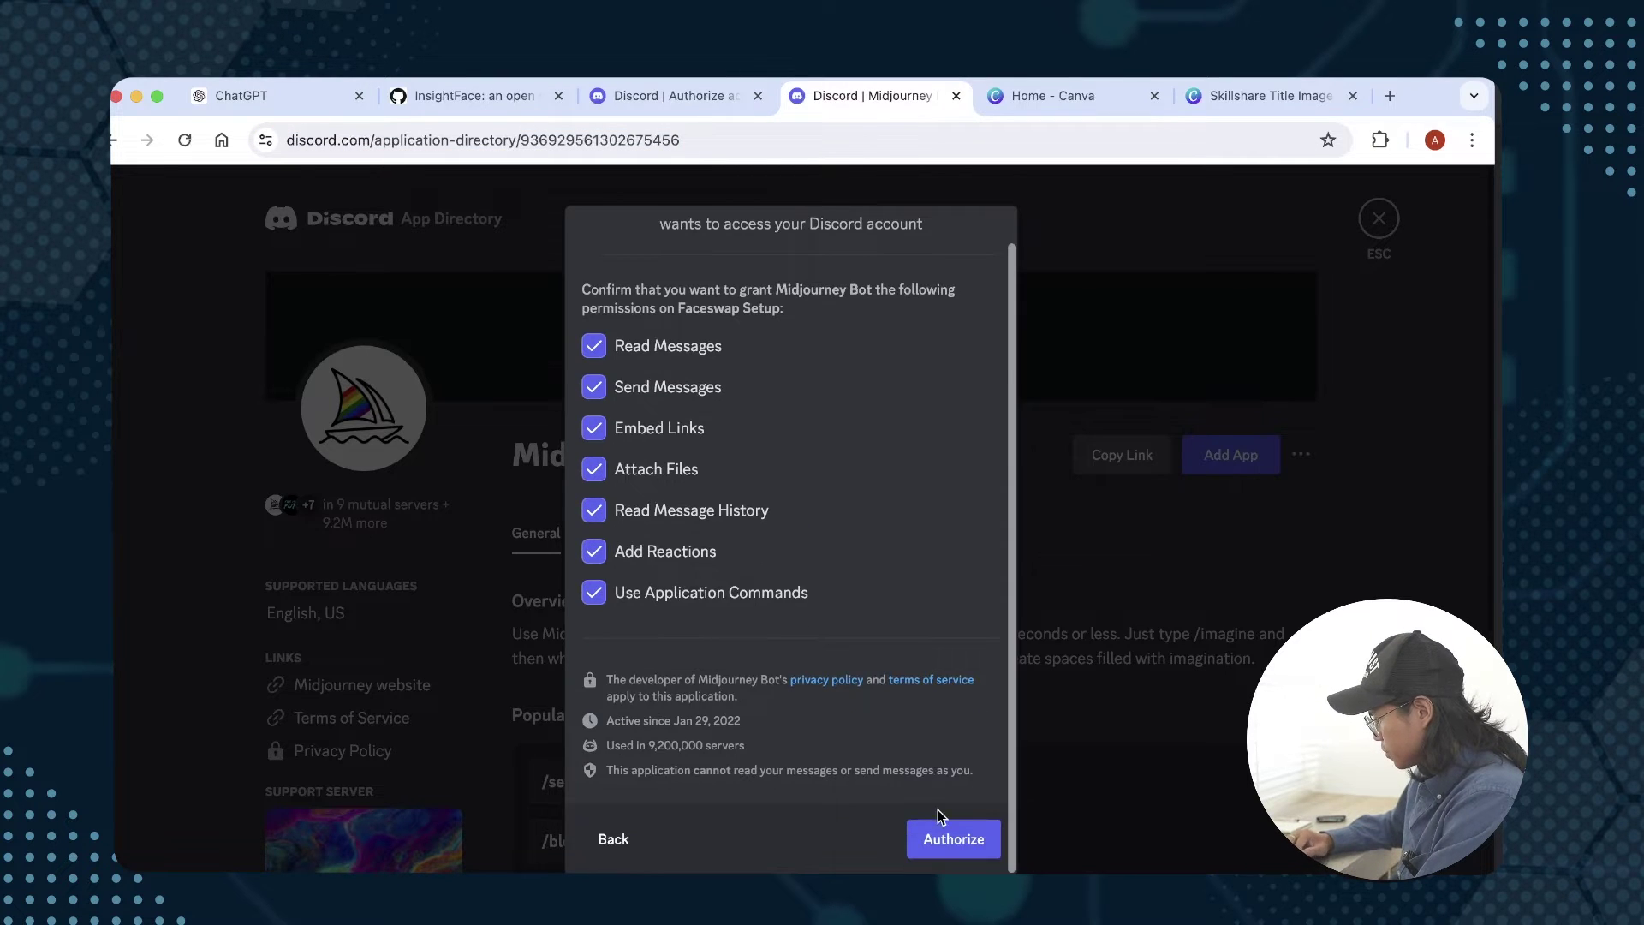
pyautogui.click(950, 839)
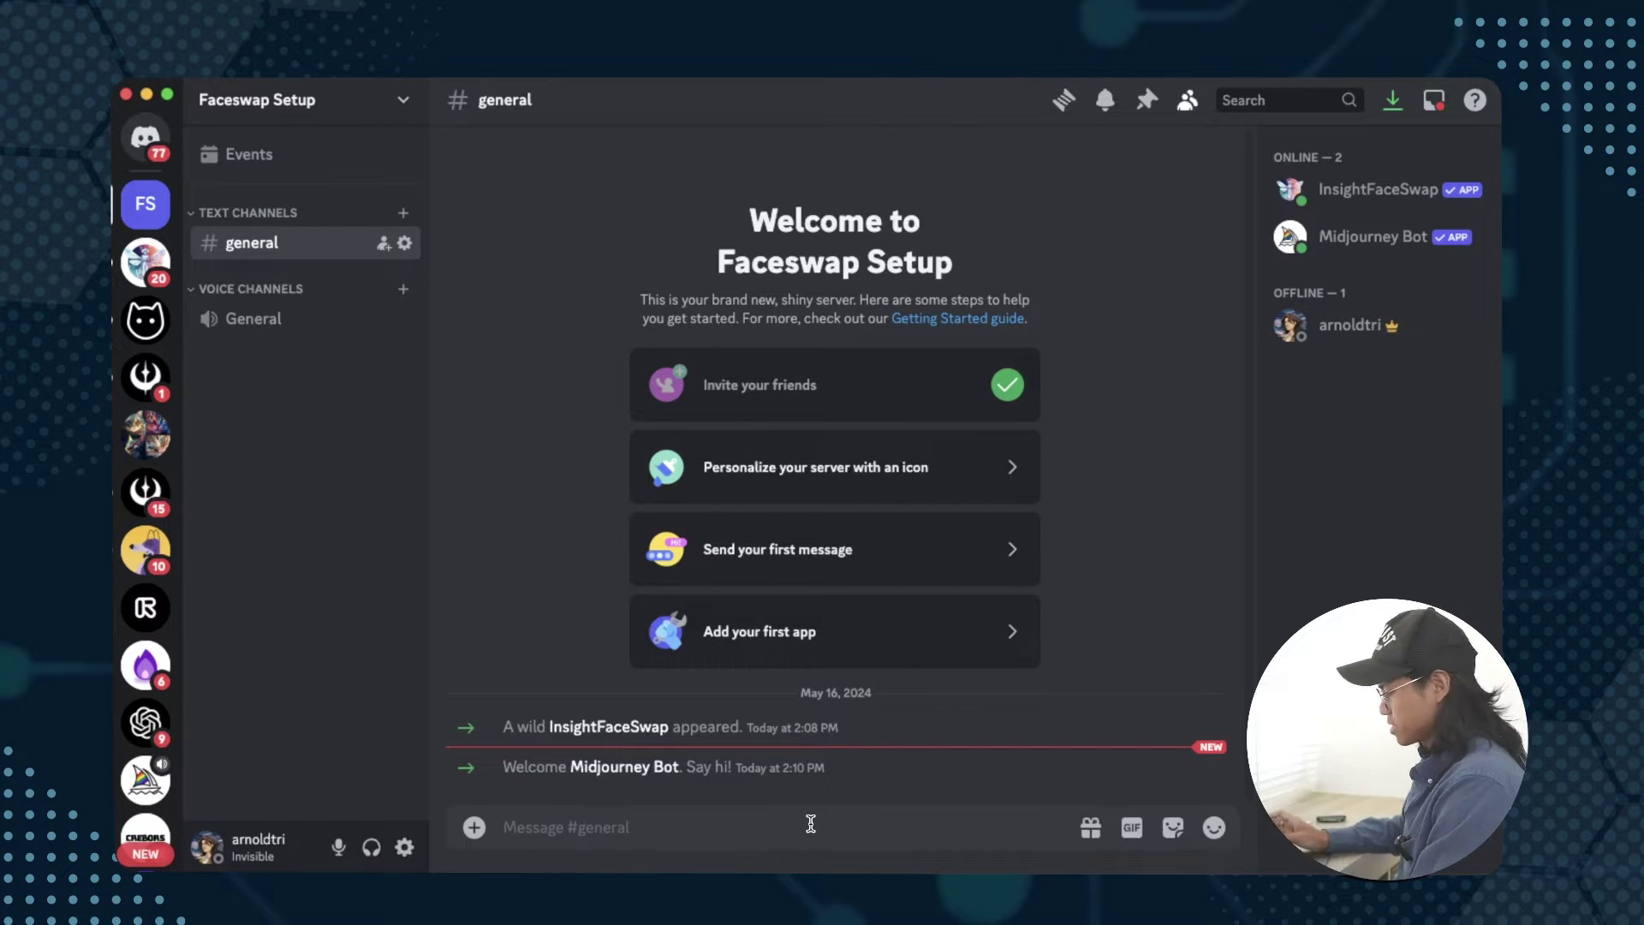
# - Preview the pictures in the Photos of Me for AI folder and save 1.png with /saveid under the idname arn1
pyautogui.write('/saveid')
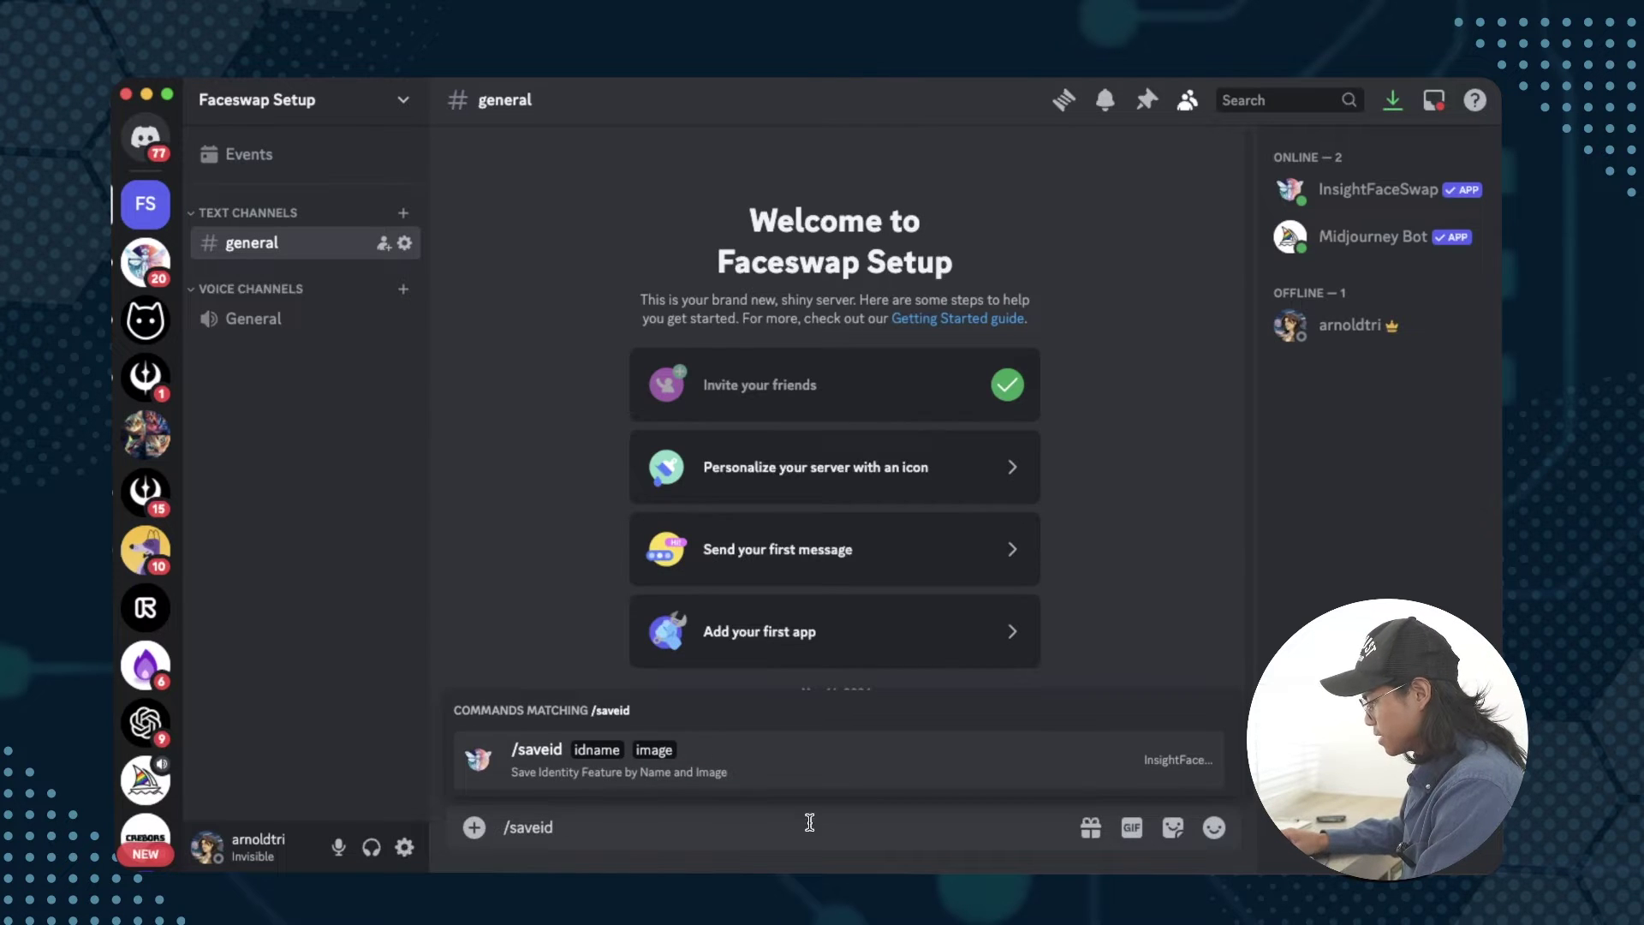
pyautogui.press('Return')
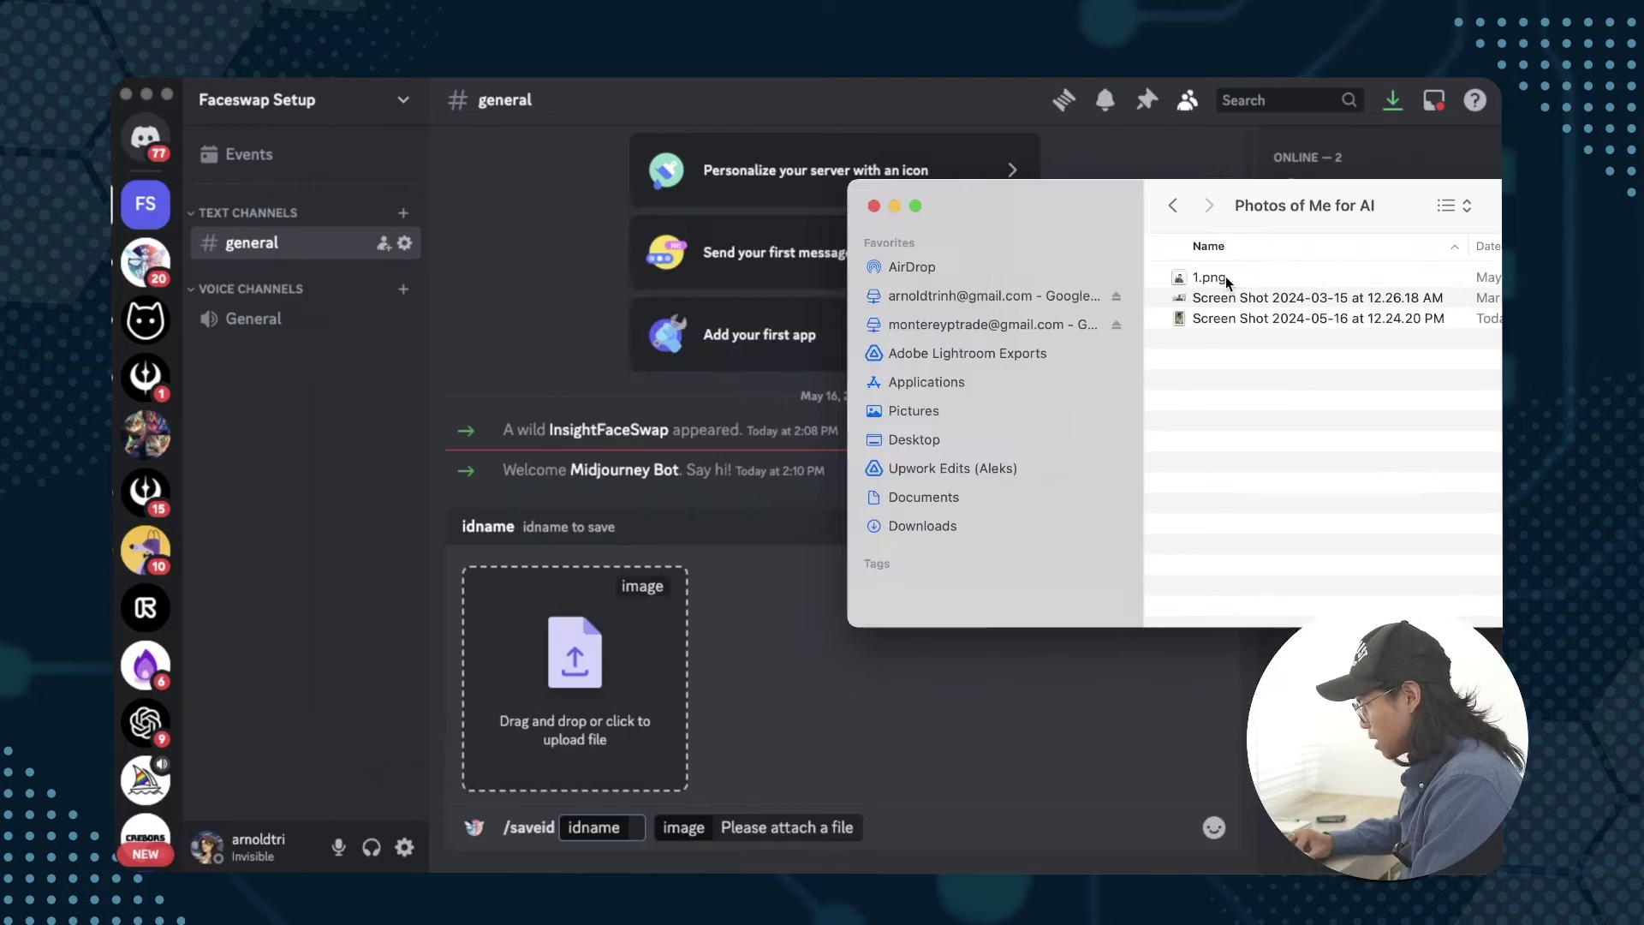
pyautogui.press('space')
pyautogui.press('Down')
pyautogui.press('Down')
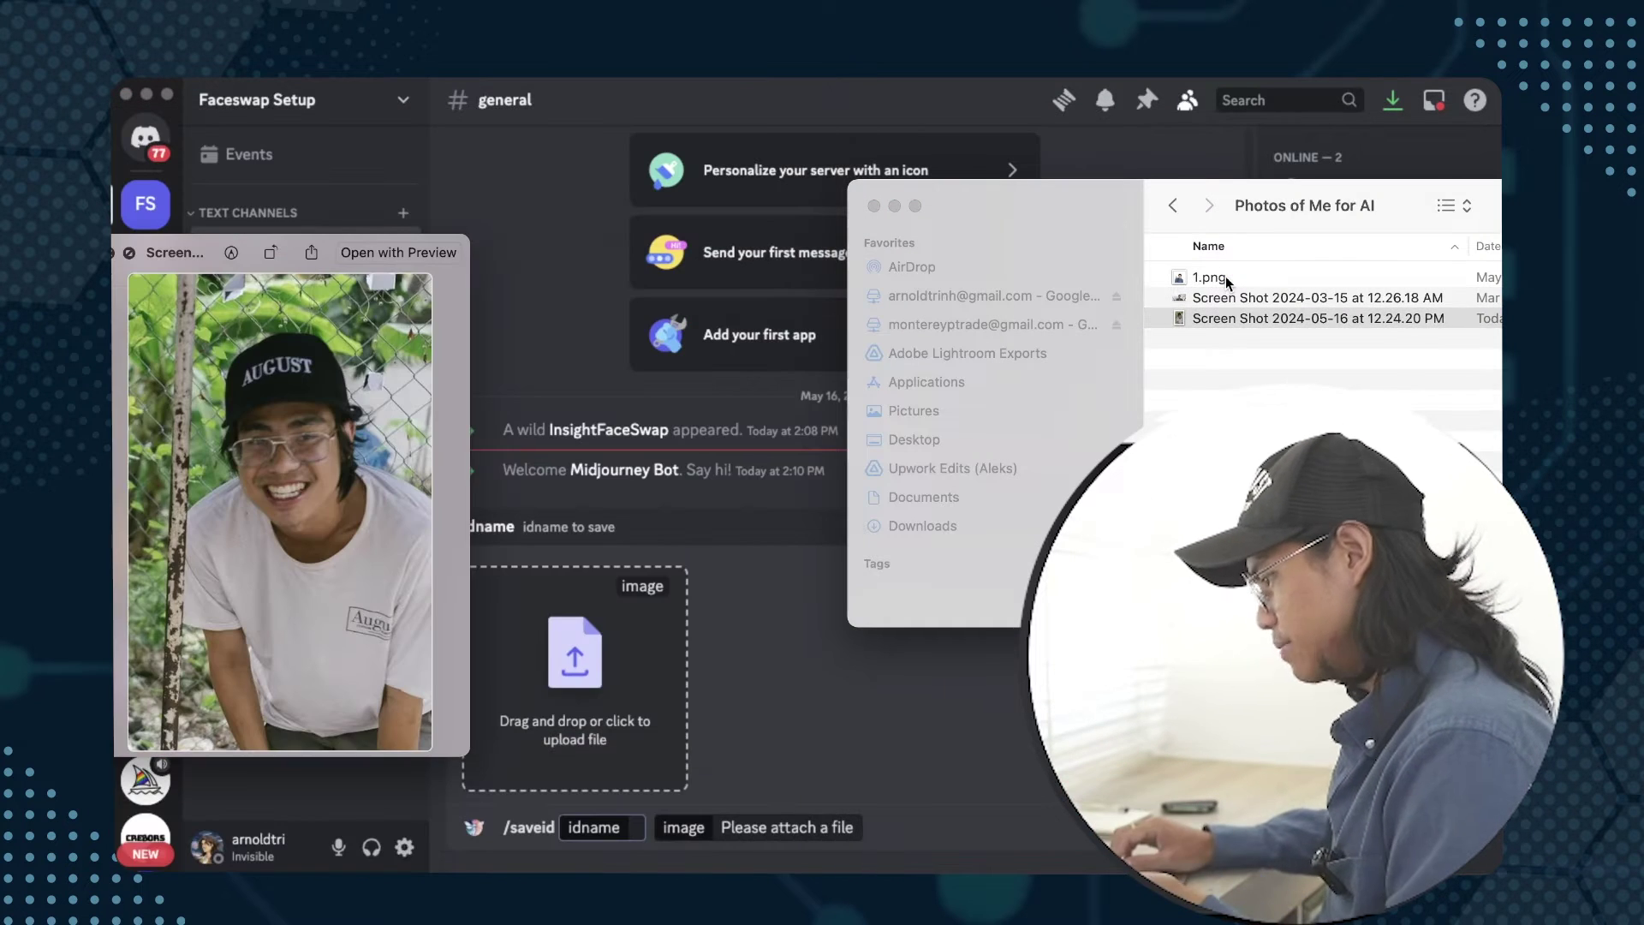
pyautogui.press('Up')
pyautogui.press('Up')
pyautogui.press('space')
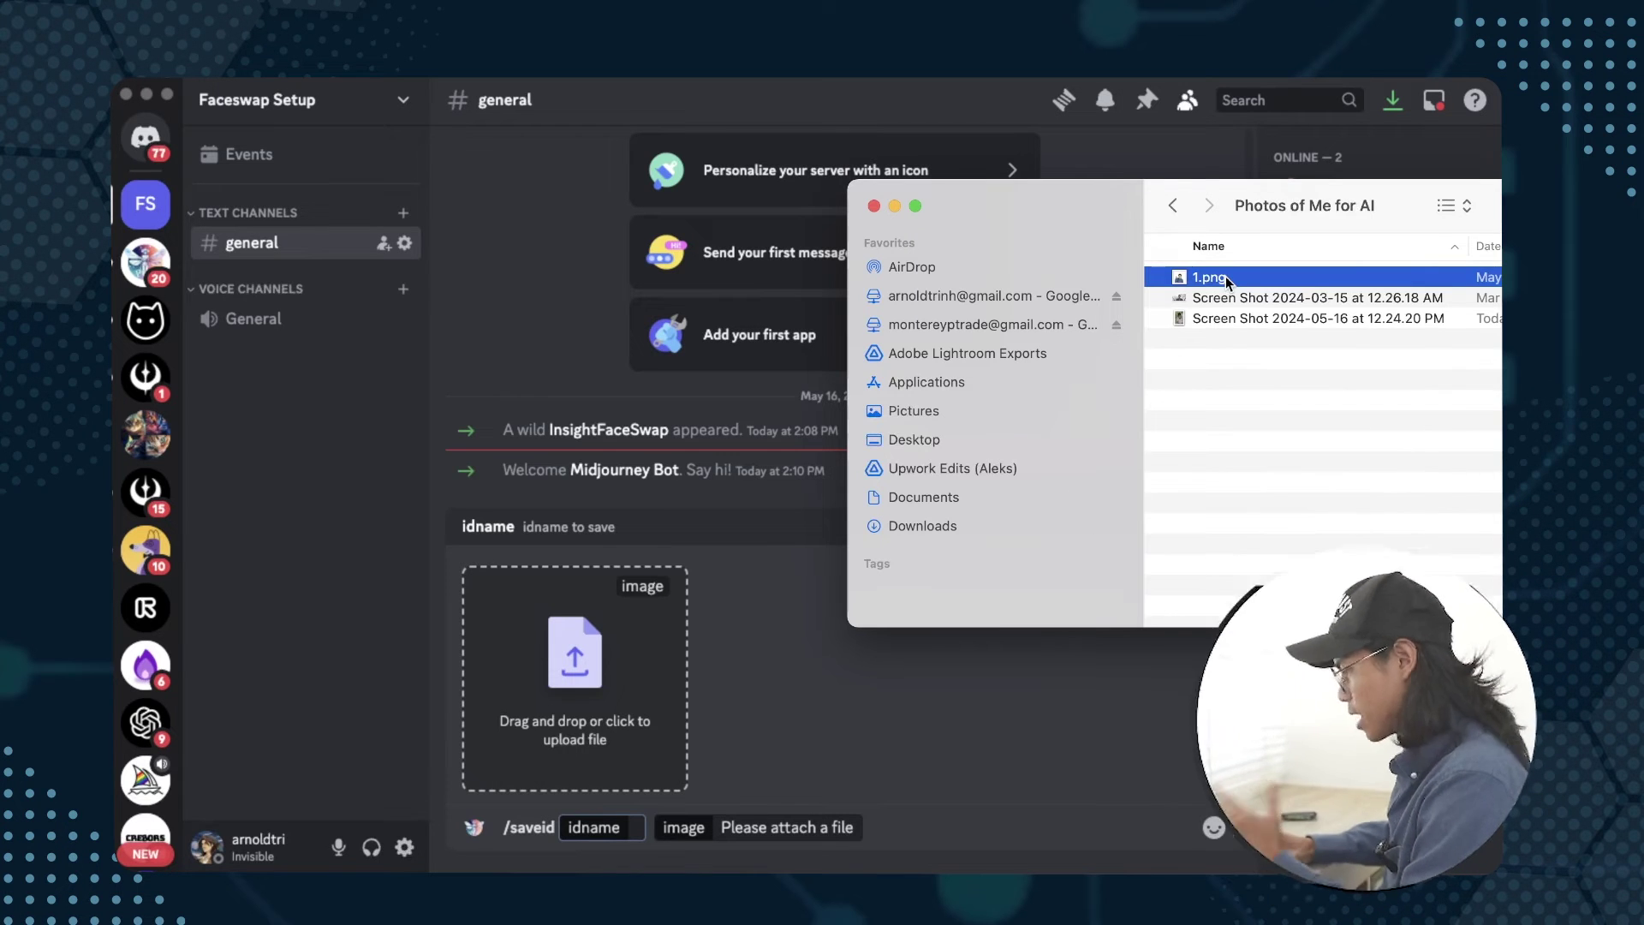
pyautogui.moveTo(1227, 283); pyautogui.dragTo(574, 676)
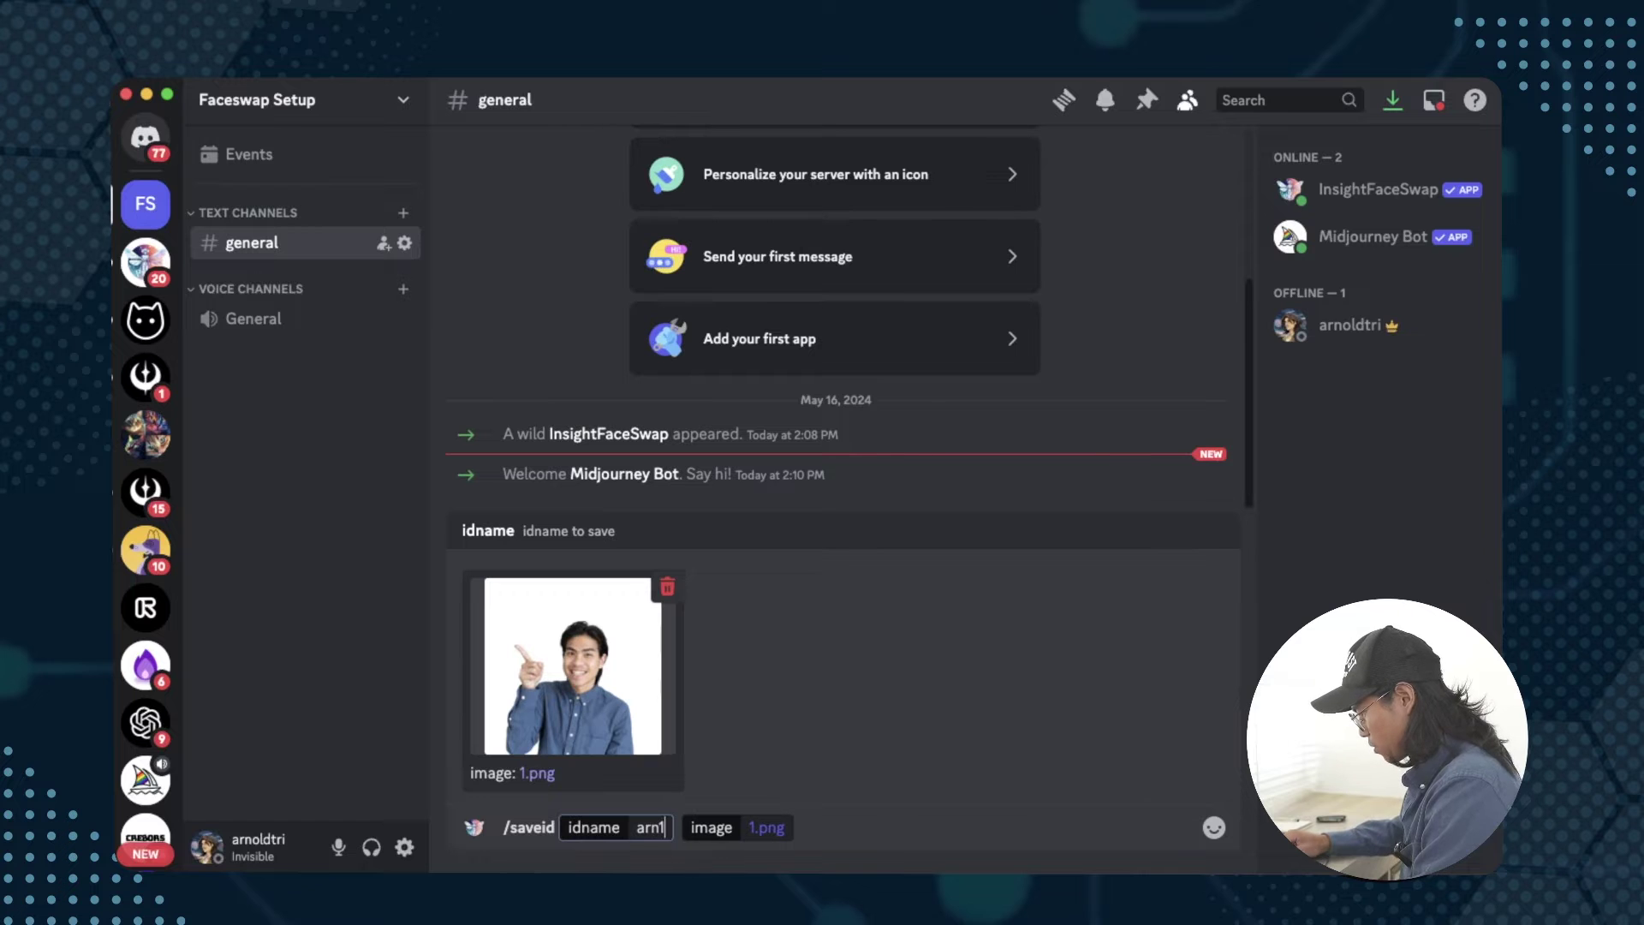
pyautogui.press('Return')
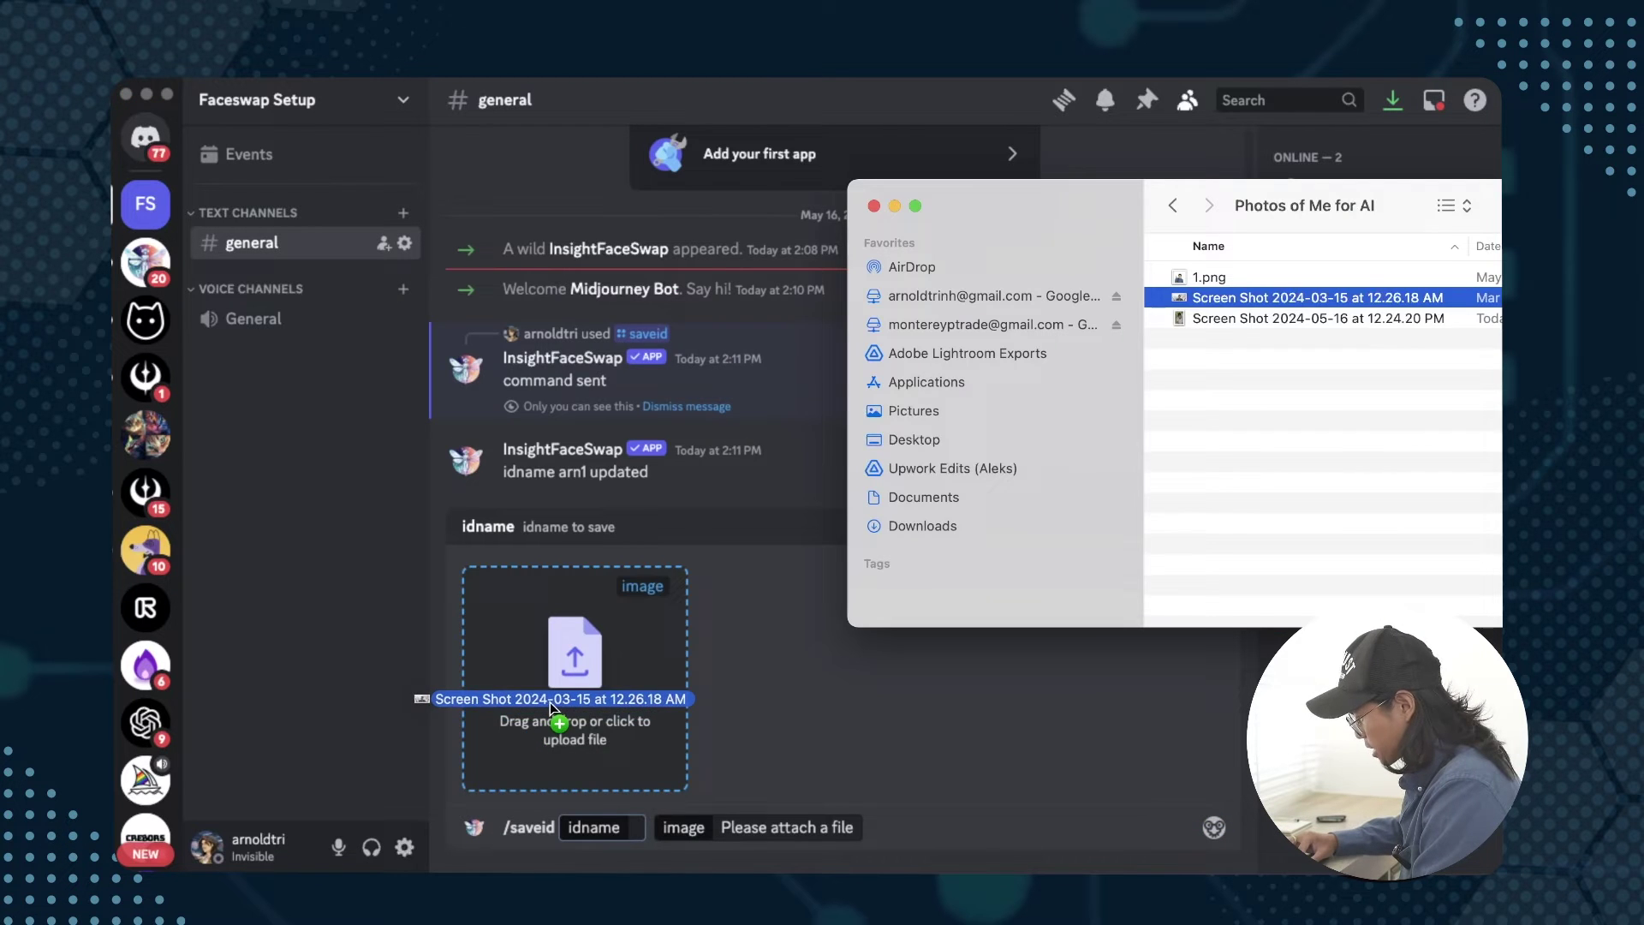
# - Save the 2024-03-15 screenshot under the idname arn2 and the 2024-05-16 screenshot under arn3 with /saveid
pyautogui.moveTo(513, 690); pyautogui.dragTo(552, 709)
pyautogui.click(615, 827)
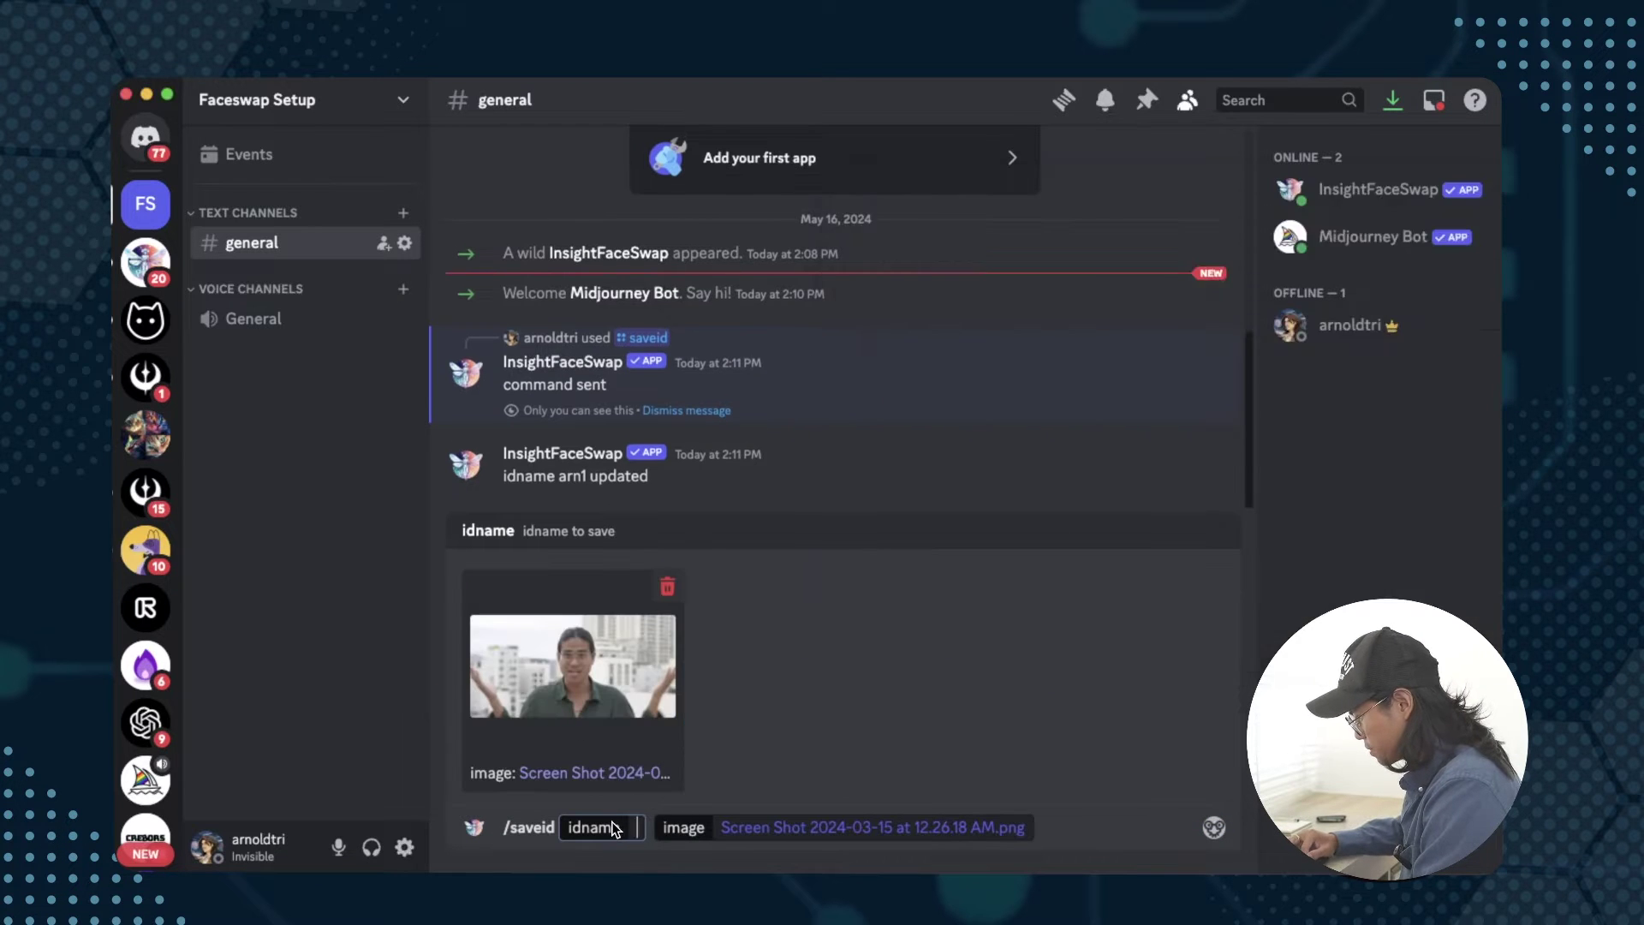
pyautogui.write('arn2')
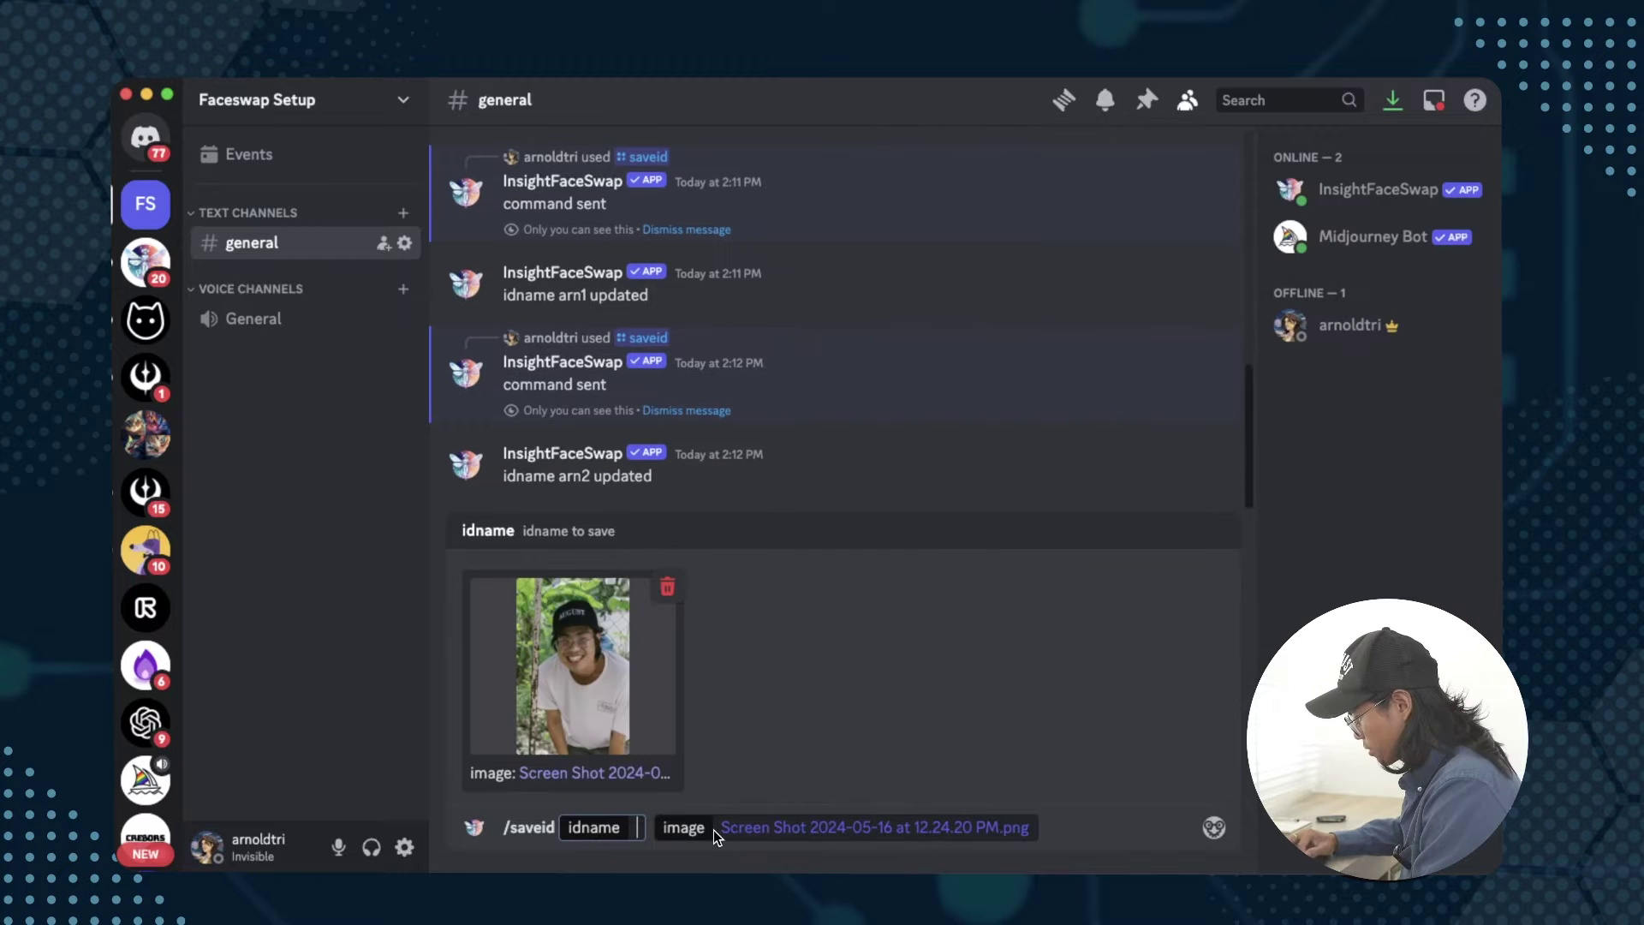
pyautogui.write('arn3')
pyautogui.press('Return')
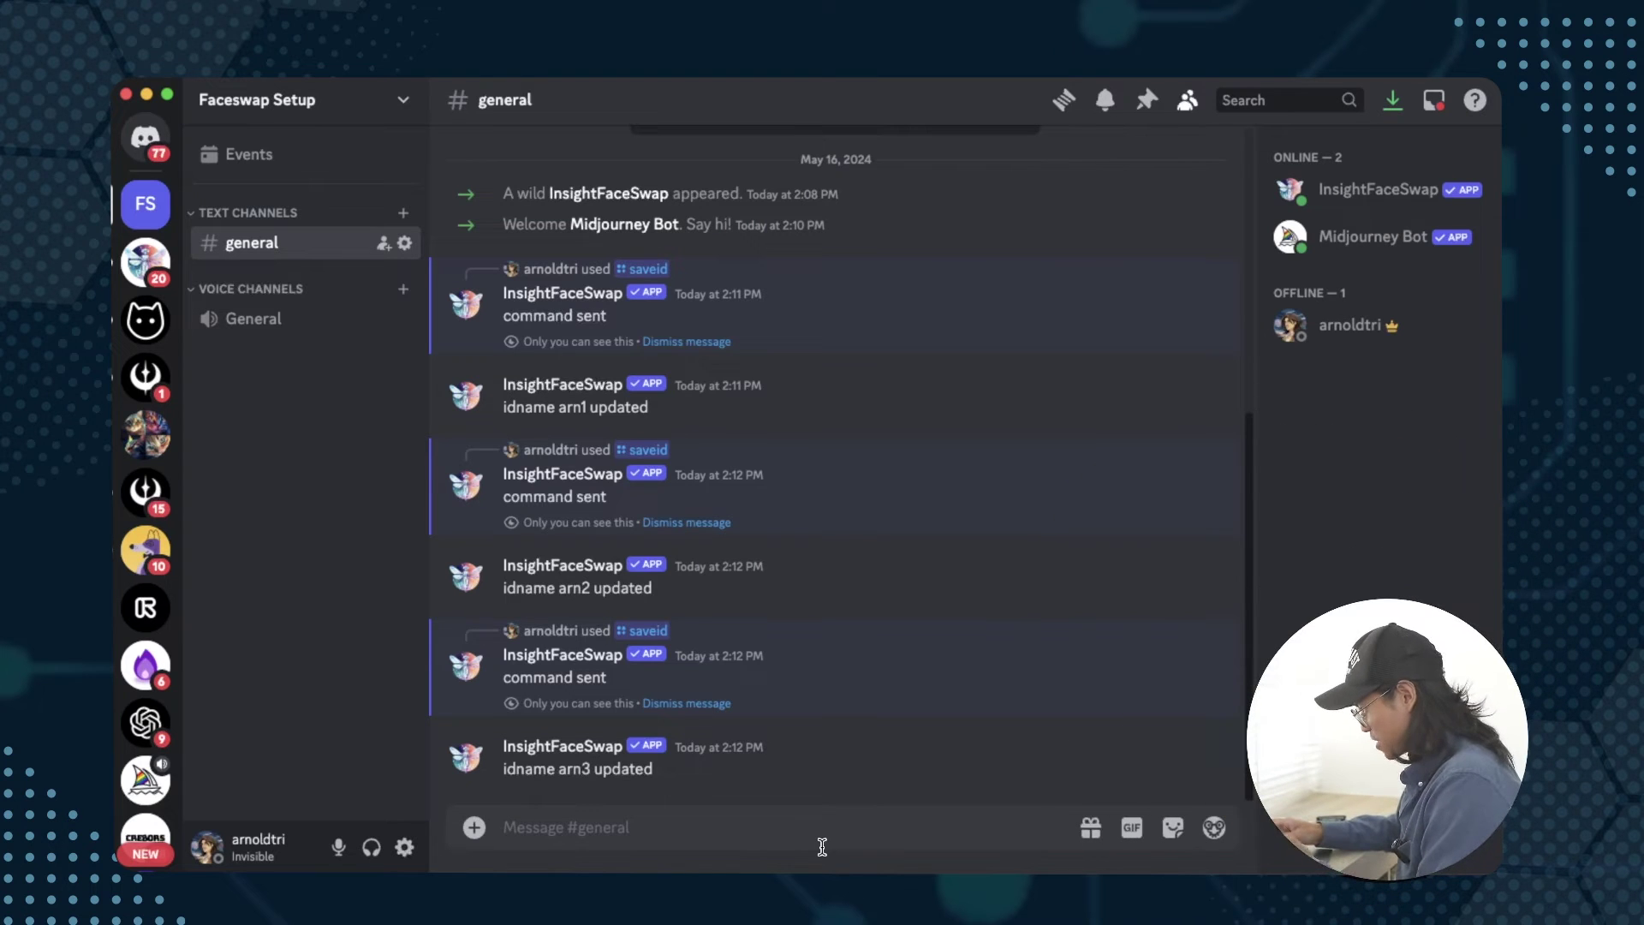
# - Generate images with /imagine using the prompt "asian man coding in a NYC apartment overlooking city"
pyautogui.write('/ima')
pyautogui.press('Tab')
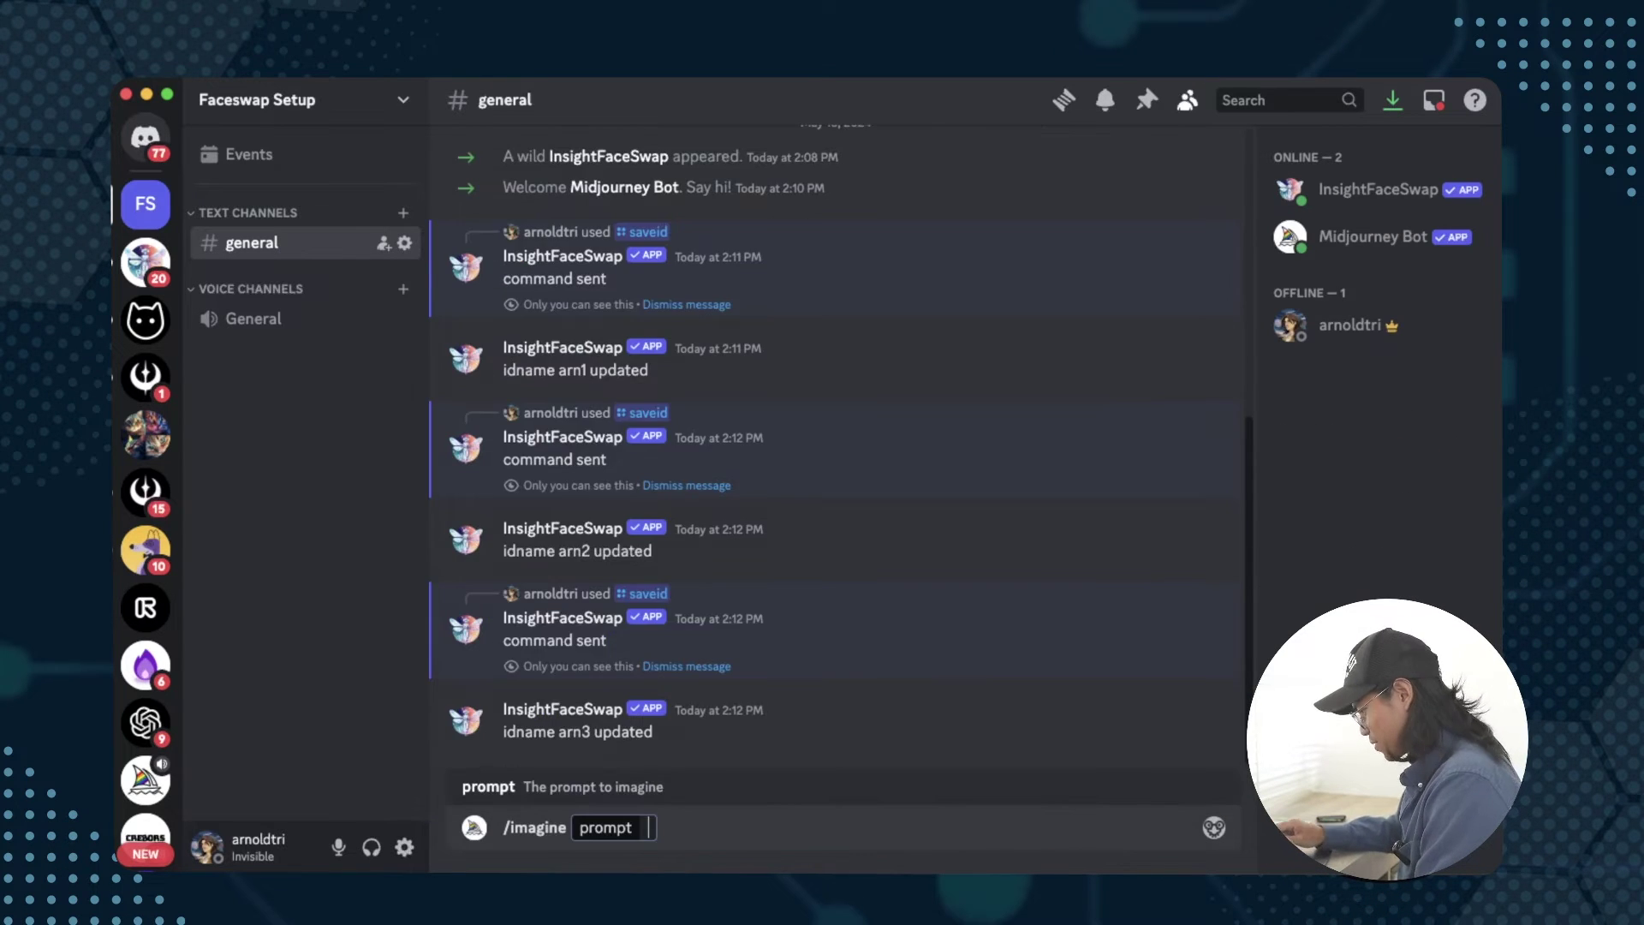
pyautogui.write('asian man coding in a NYC apartment overlooking city')
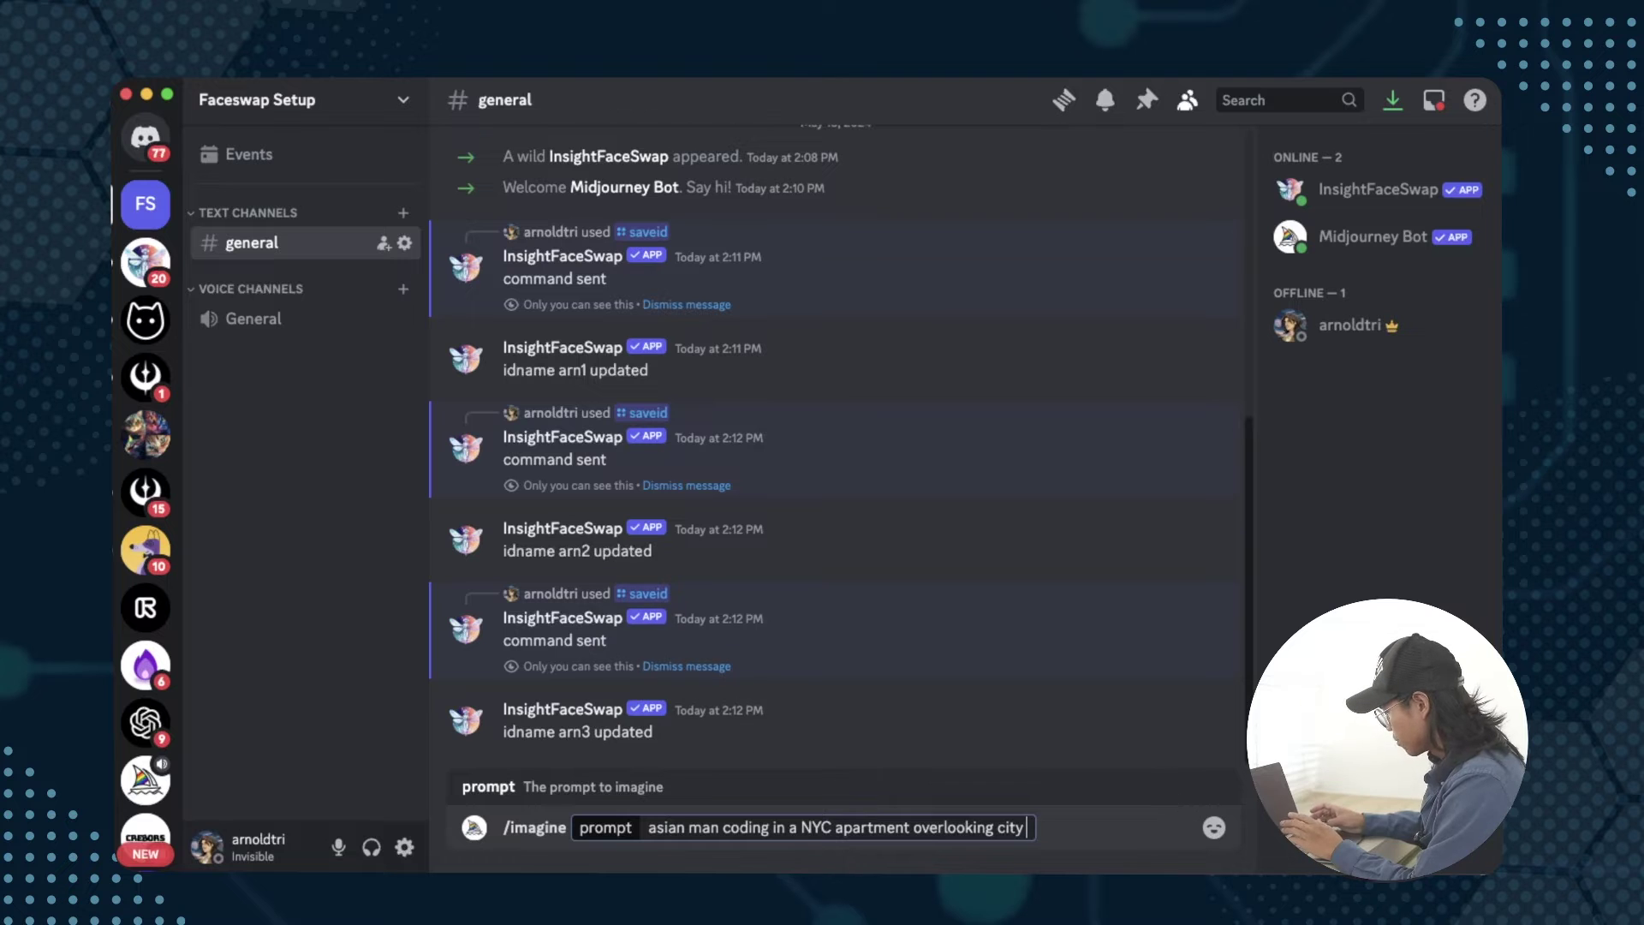
pyautogui.press('Return')
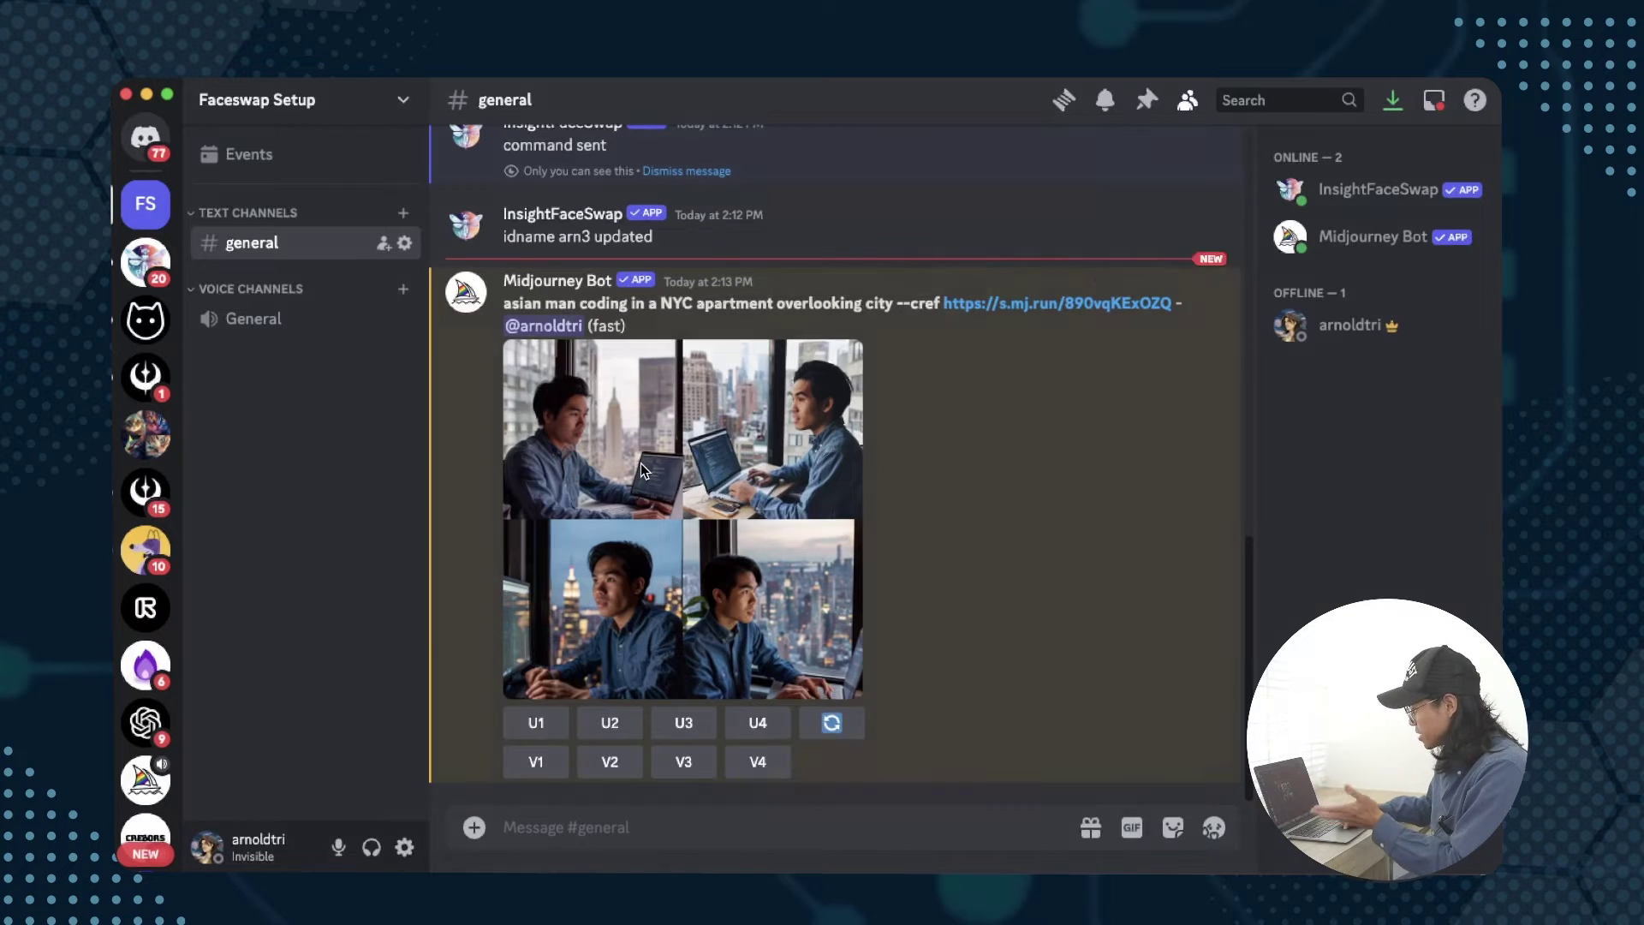
# - View the generated image grid enlarged and highlight the --cref reference link in its prompt
pyautogui.click(641, 464)
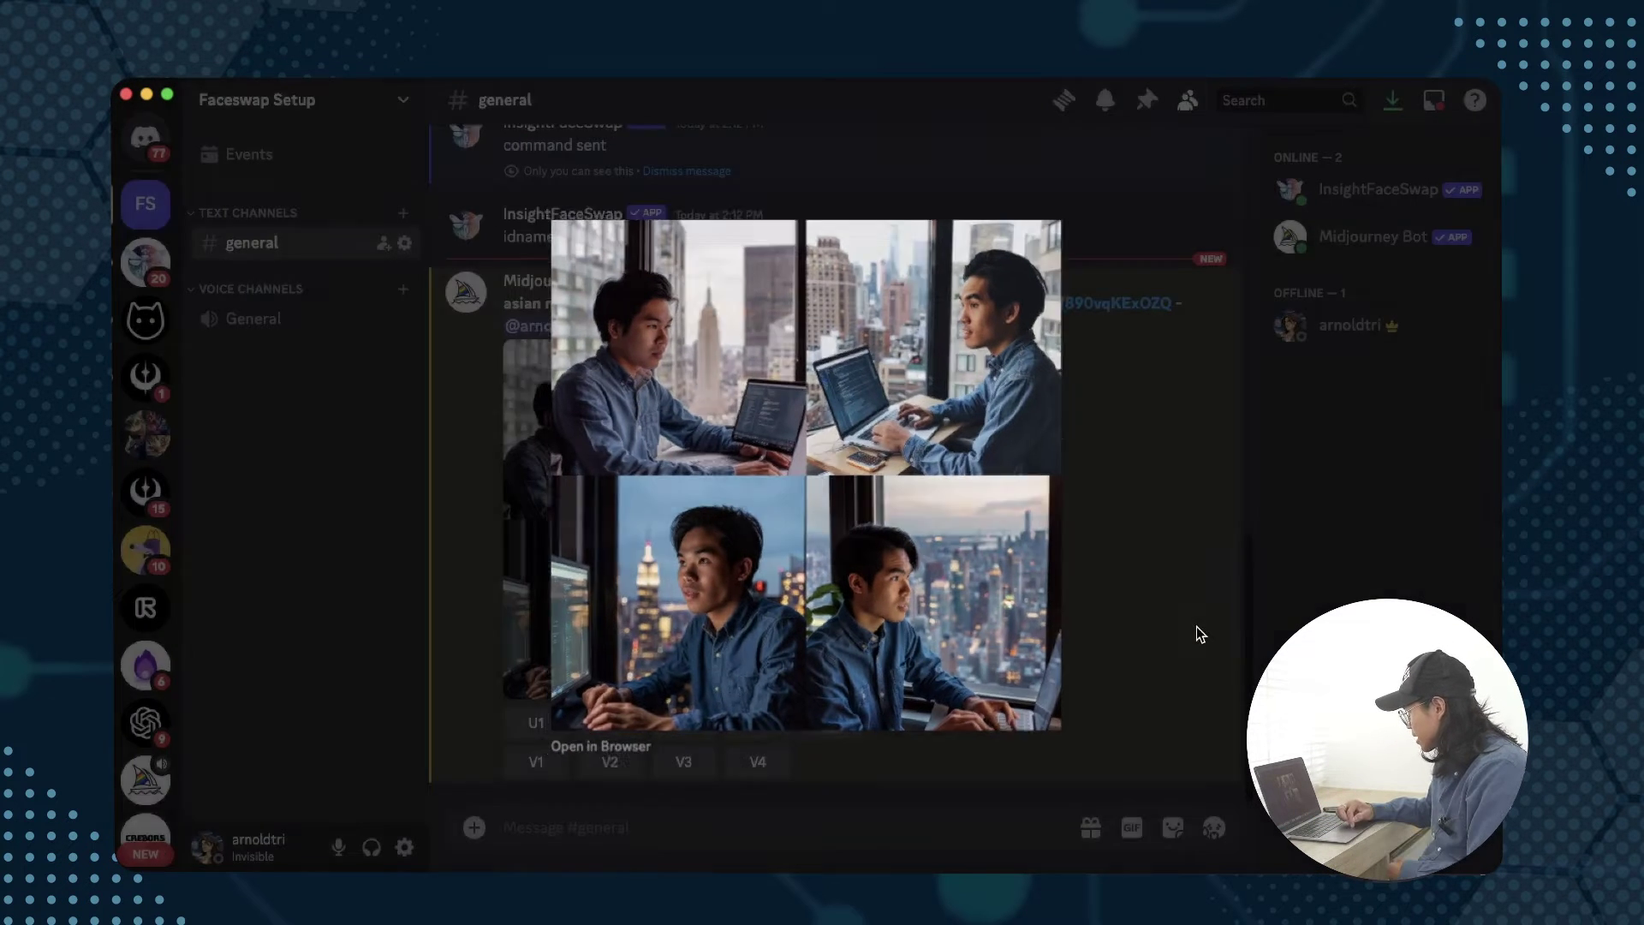
pyautogui.click(1197, 631)
pyautogui.moveTo(913, 300); pyautogui.dragTo(1172, 313)
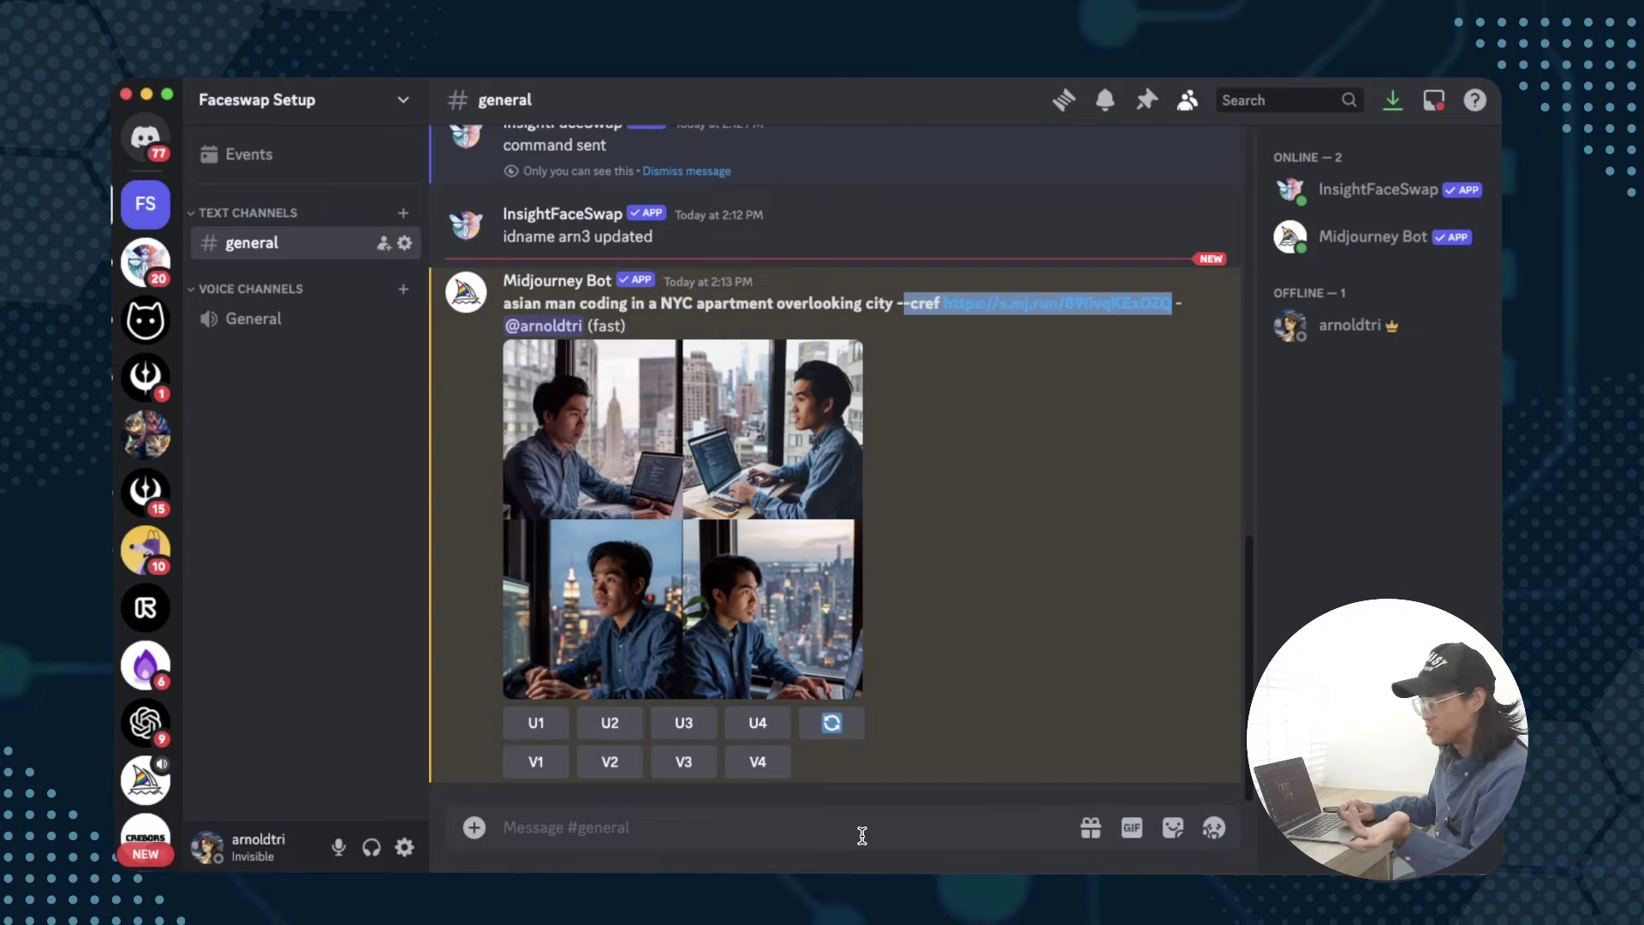
pyautogui.click(948, 813)
pyautogui.write('/')
pyautogui.press('Down')
pyautogui.press('Down')
pyautogui.press('Down')
pyautogui.press('Return')
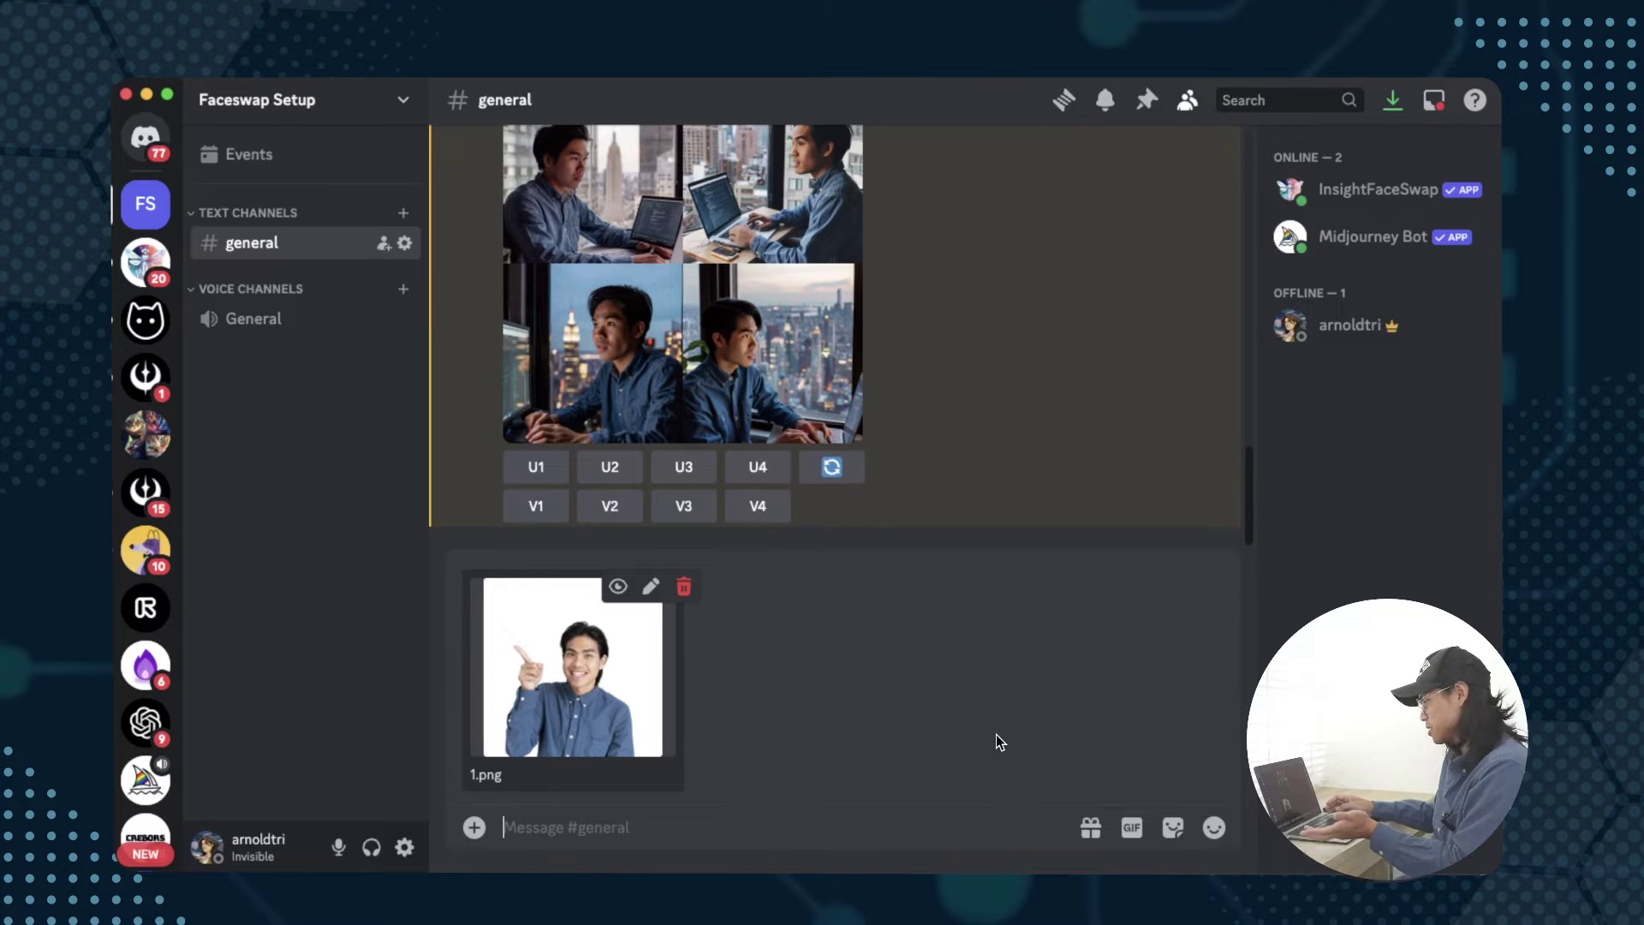
# - Post the attached 1.png in the general channel and copy the posted image's link
pyautogui.press('Return')
pyautogui.rightClick(650, 651)
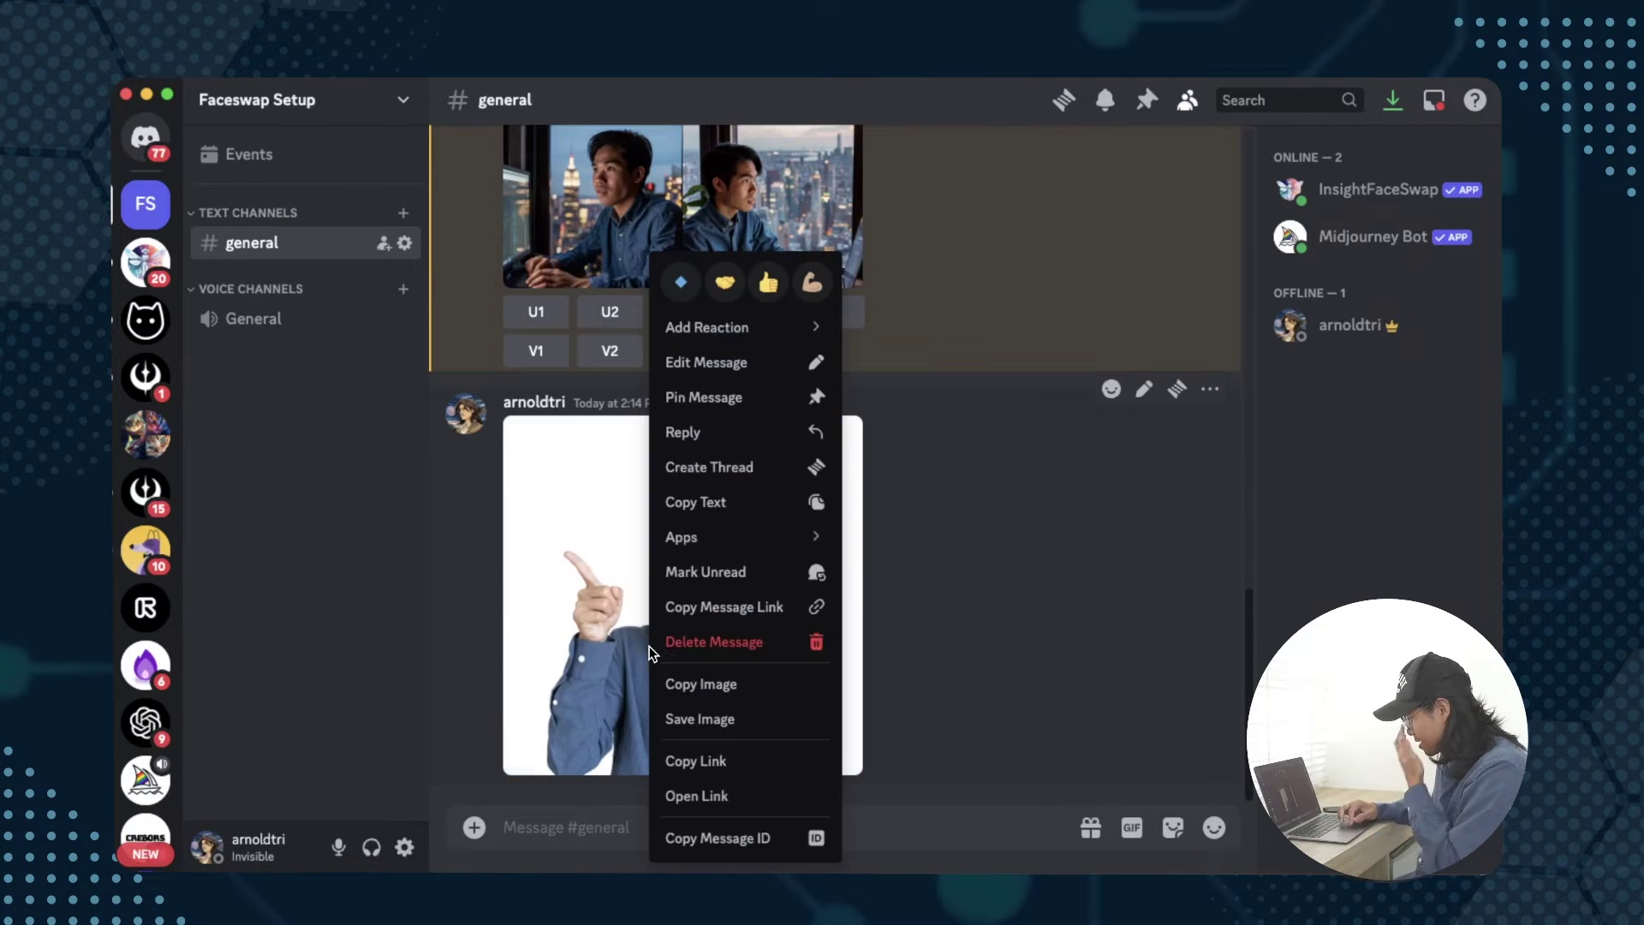
pyautogui.click(753, 761)
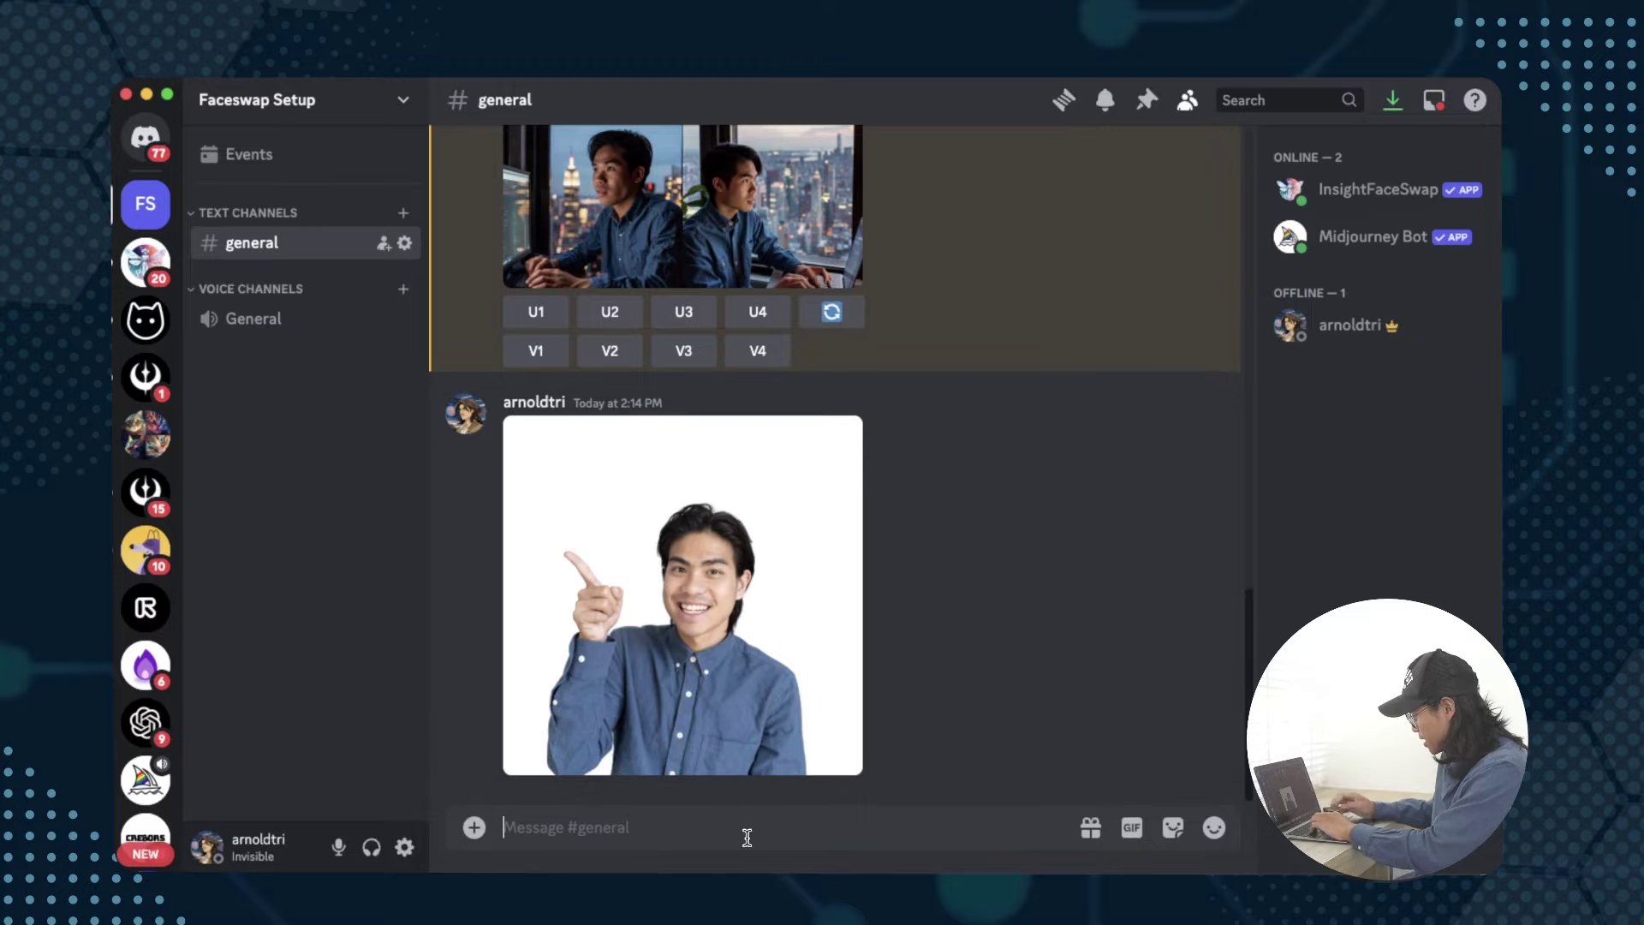
# - Set the Midjourney prompt suffix with /prefer suffix to --cref followed by the copied link of 1.png
pyautogui.write('/')
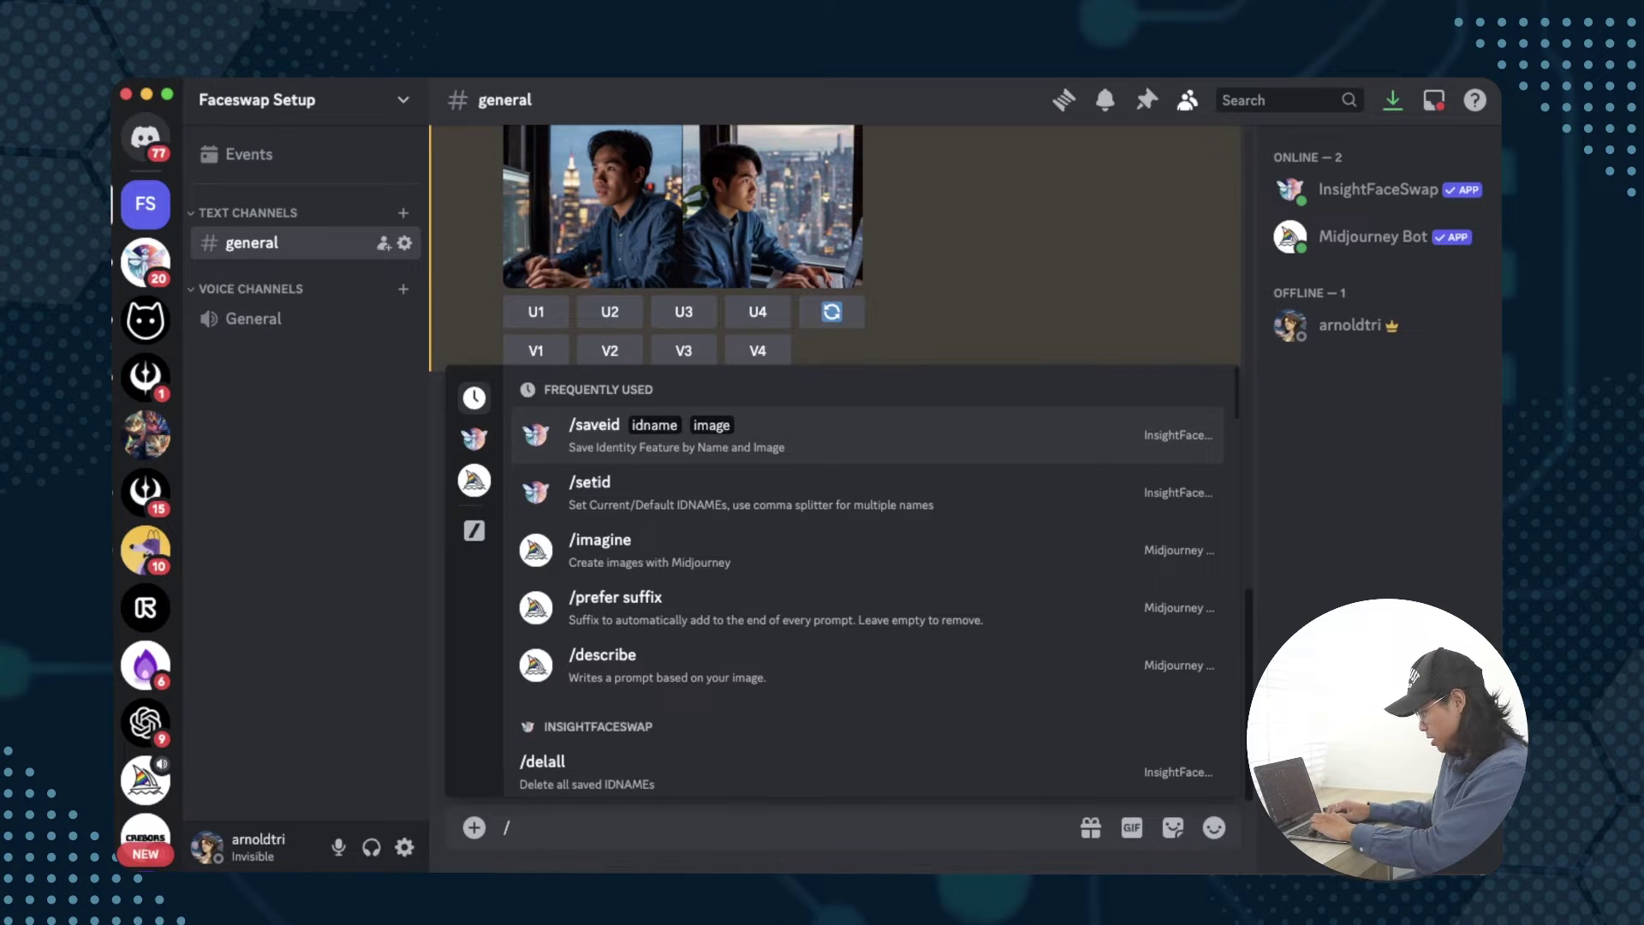
pyautogui.write('suffix')
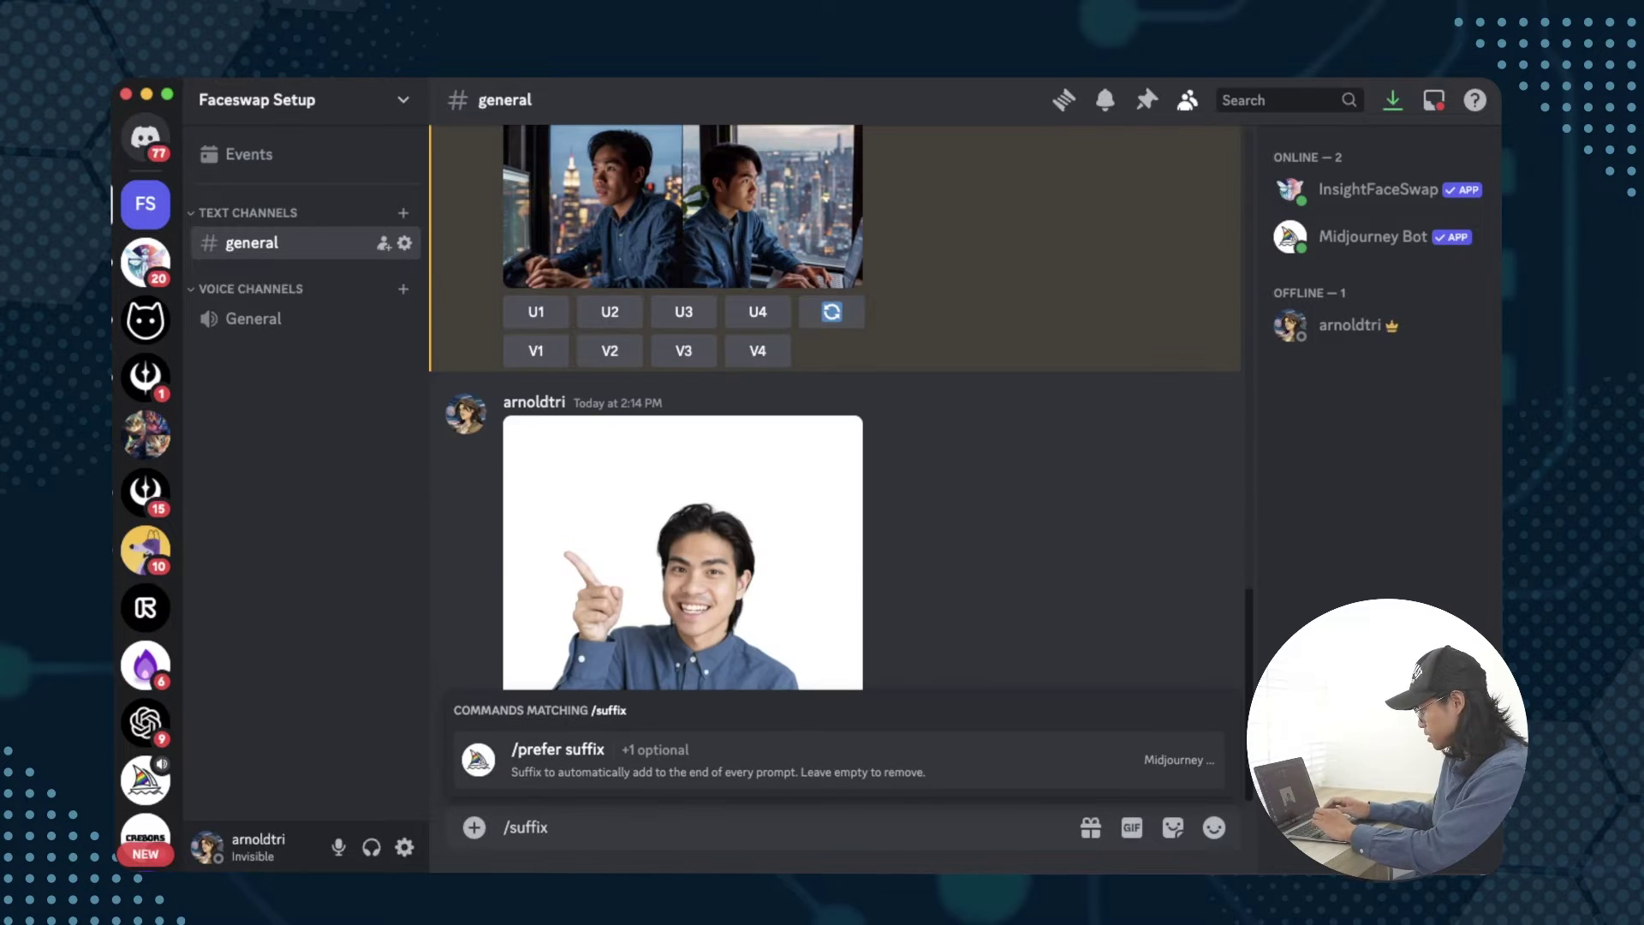
pyautogui.press('Return')
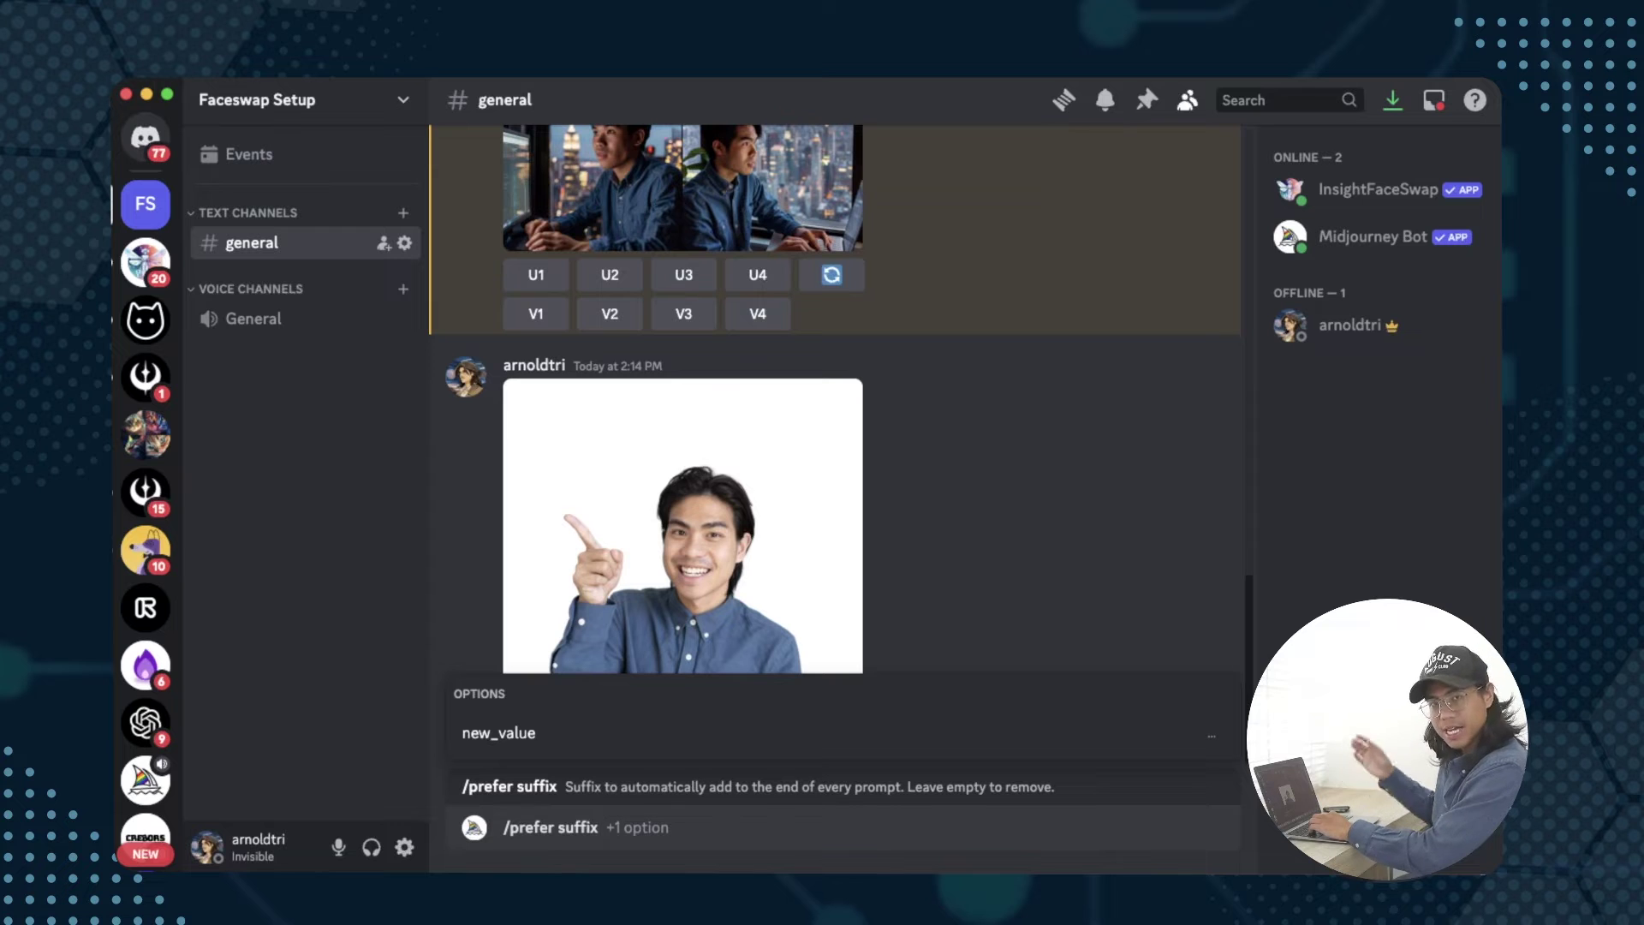
pyautogui.press('Tab')
pyautogui.write('--')
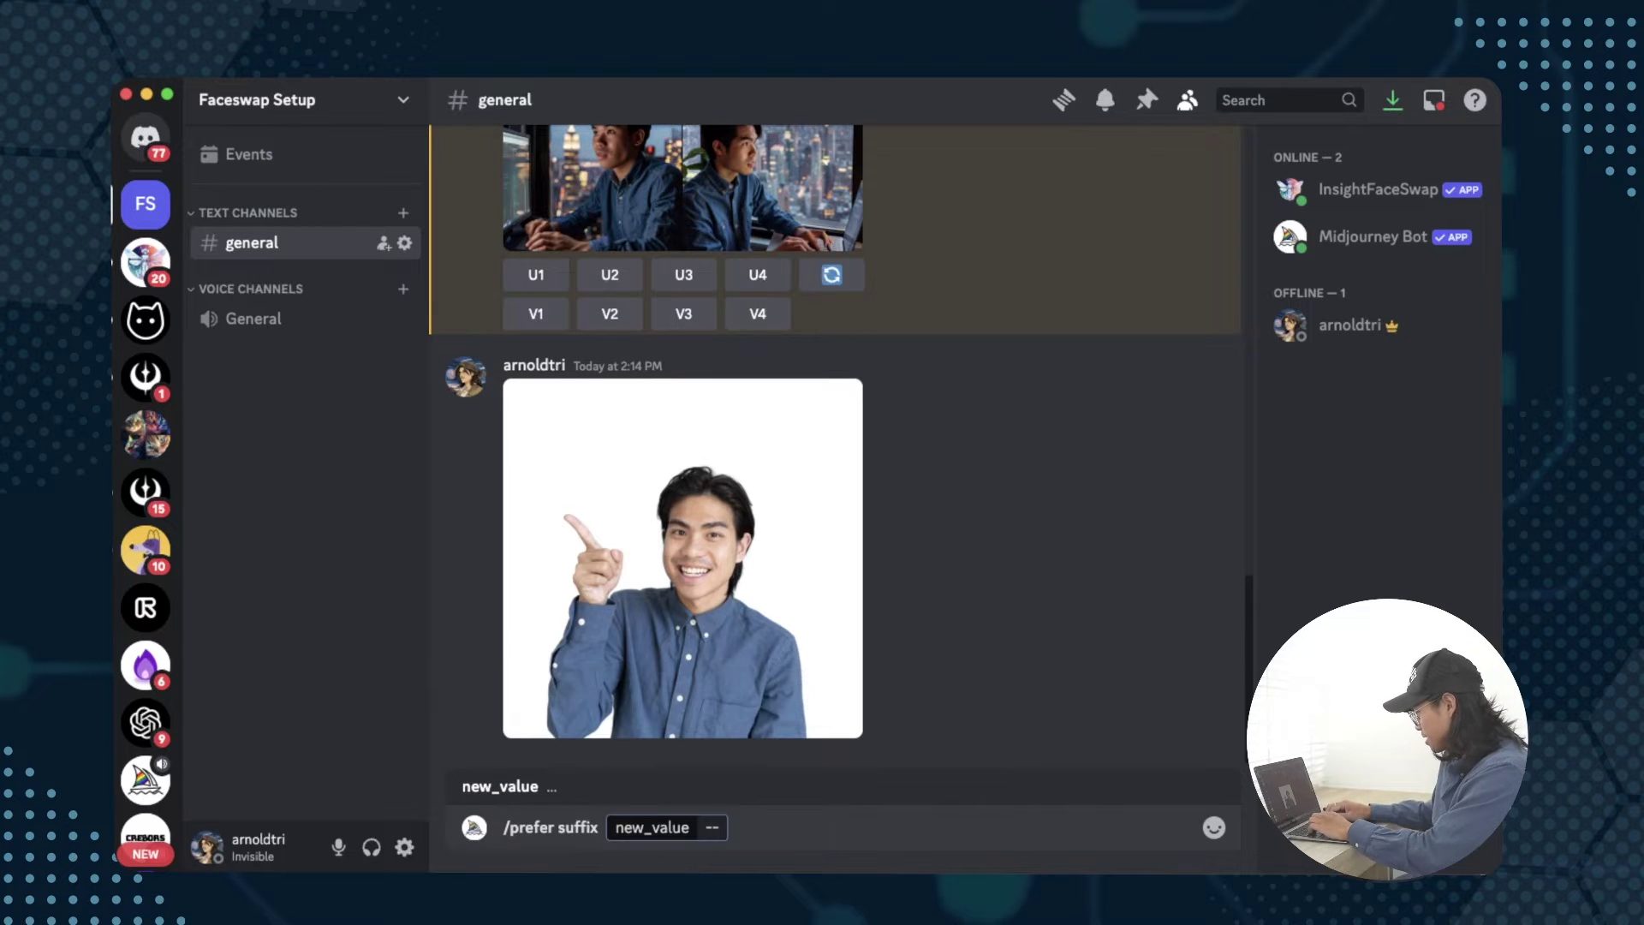
pyautogui.write('cref')
pyautogui.press('super+v')
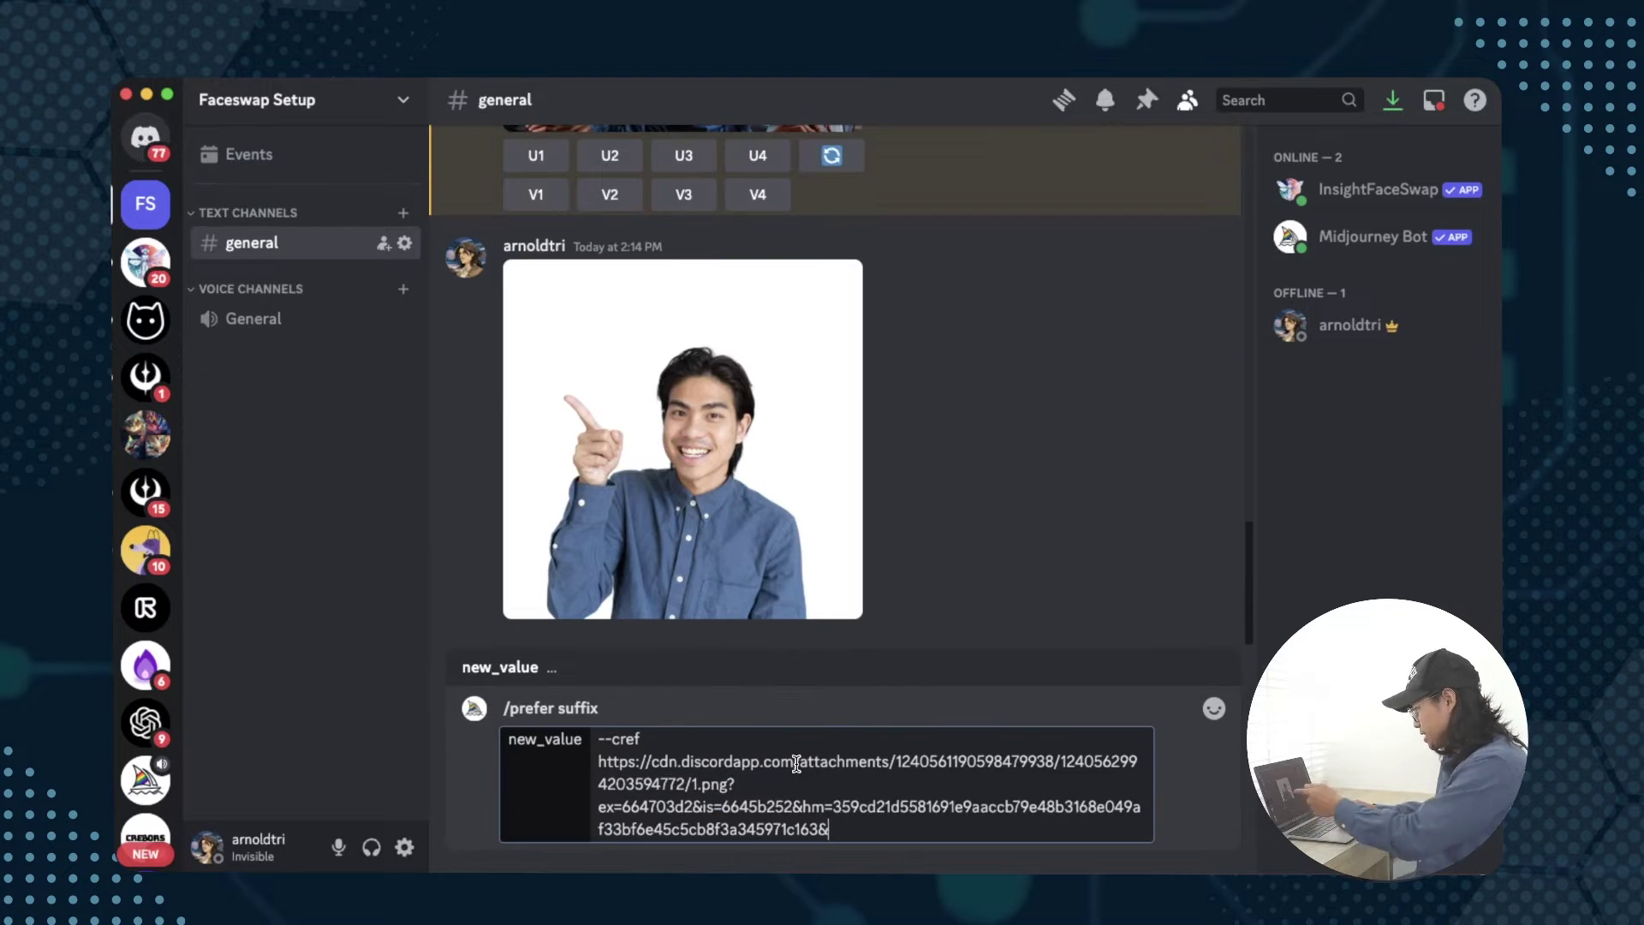
pyautogui.press('Return')
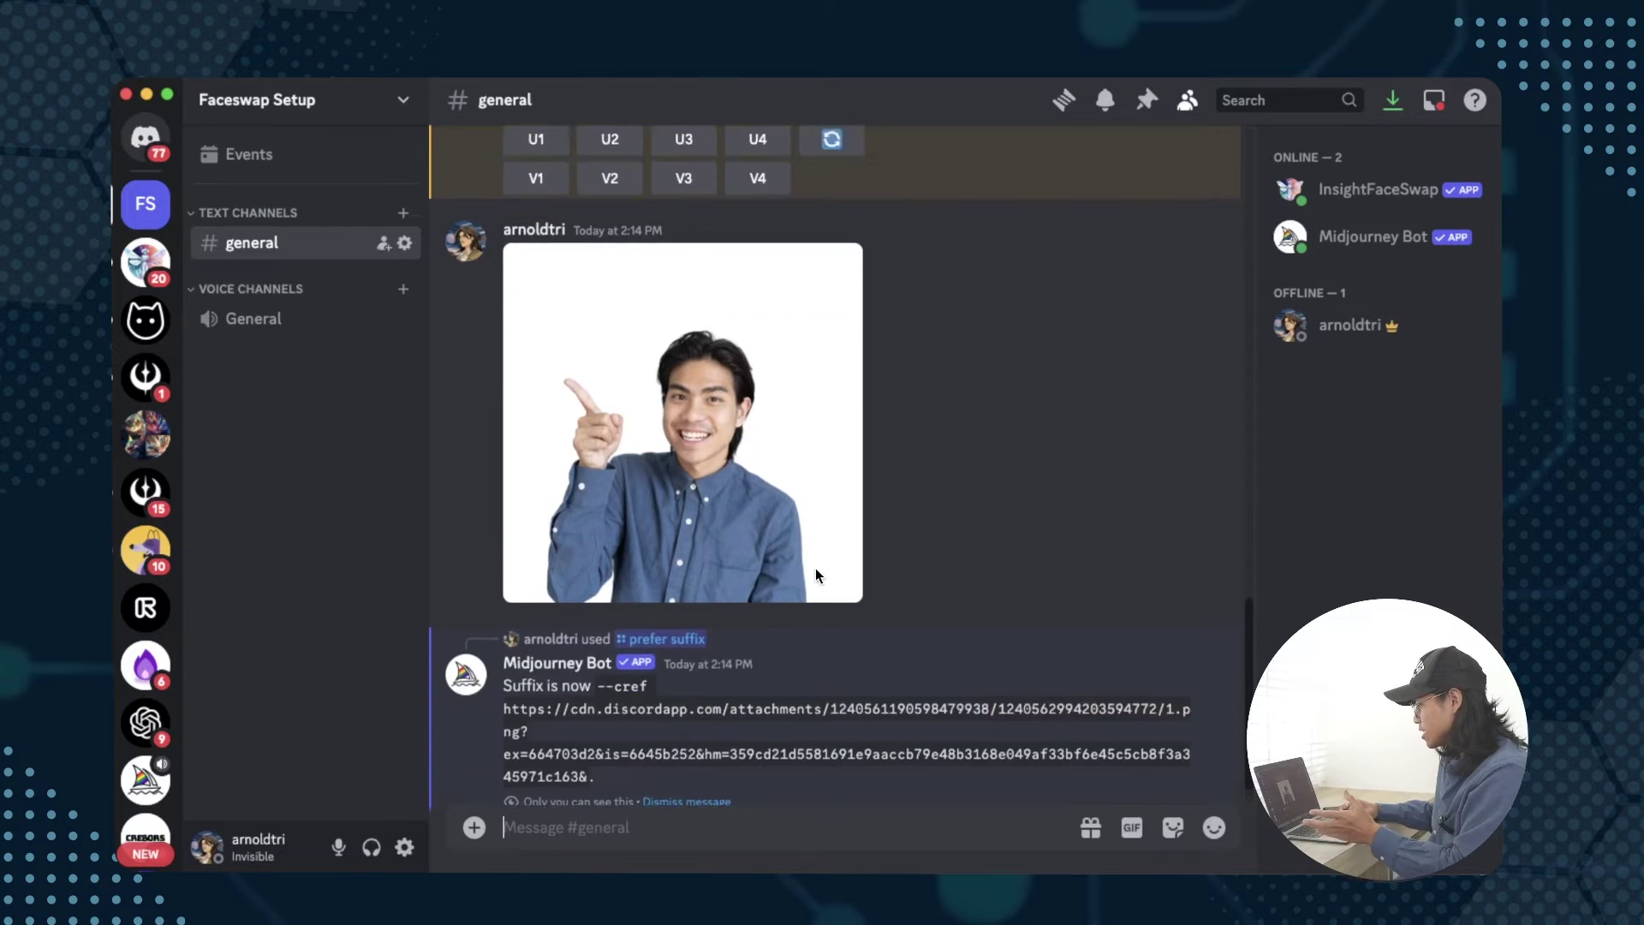
# - Examine the generated NYC apartment image grid enlarged and upscale its fourth image with U4
pyautogui.scroll(5, 815, 568)
pyautogui.scroll(-2, 815, 568)
pyautogui.scroll(2, 835, 582)
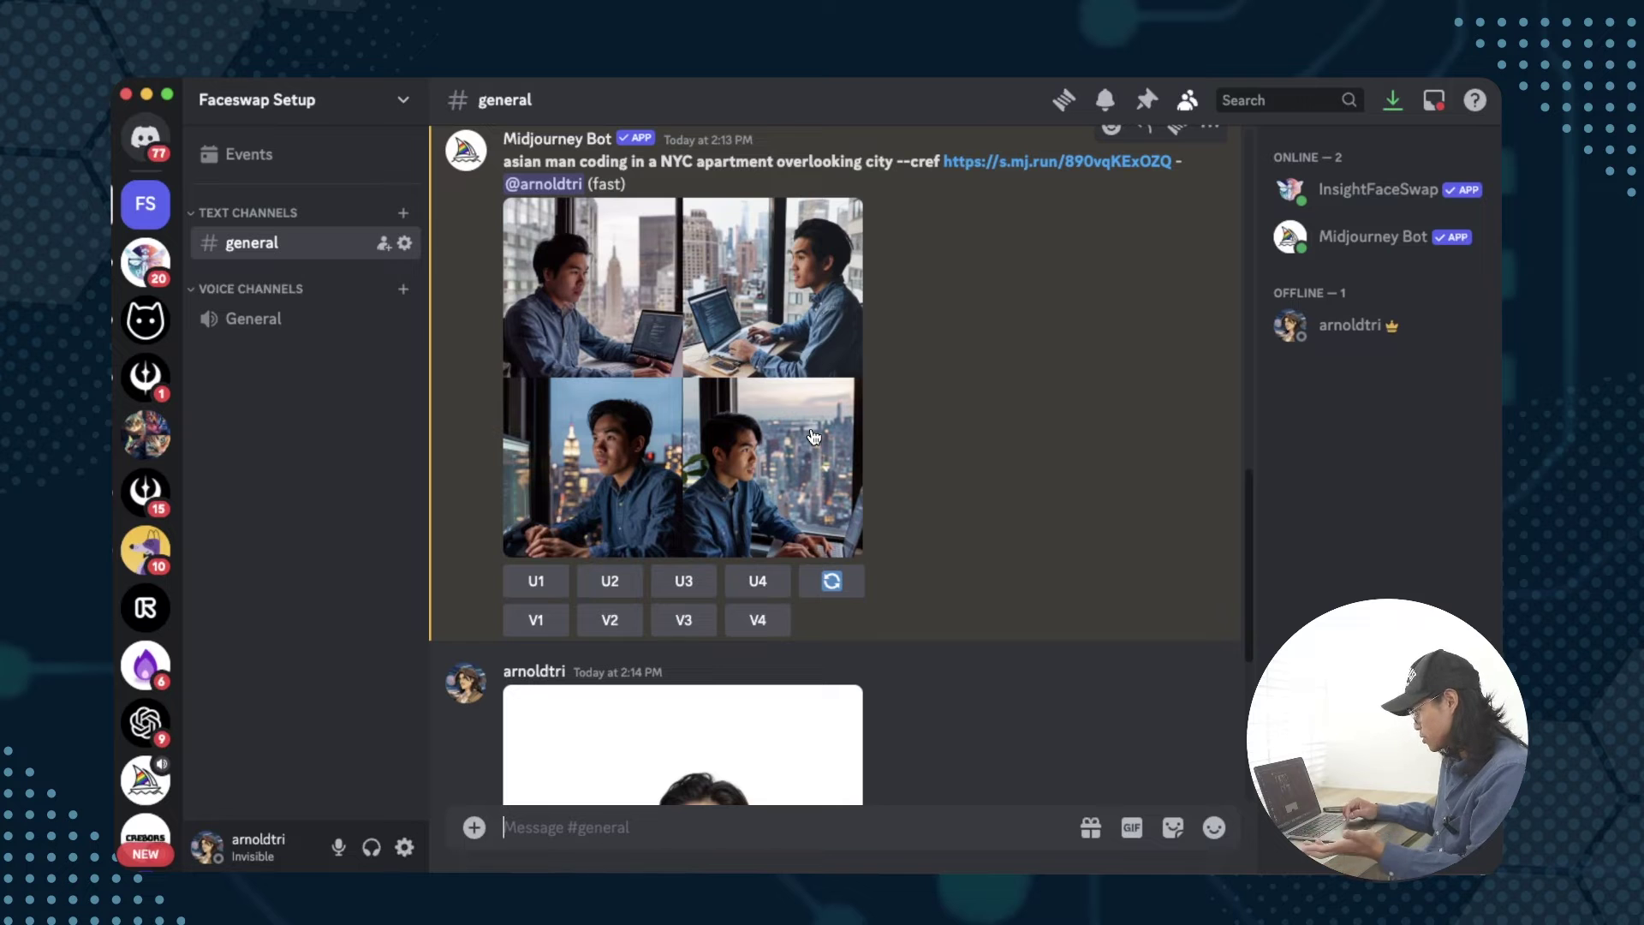
pyautogui.click(735, 398)
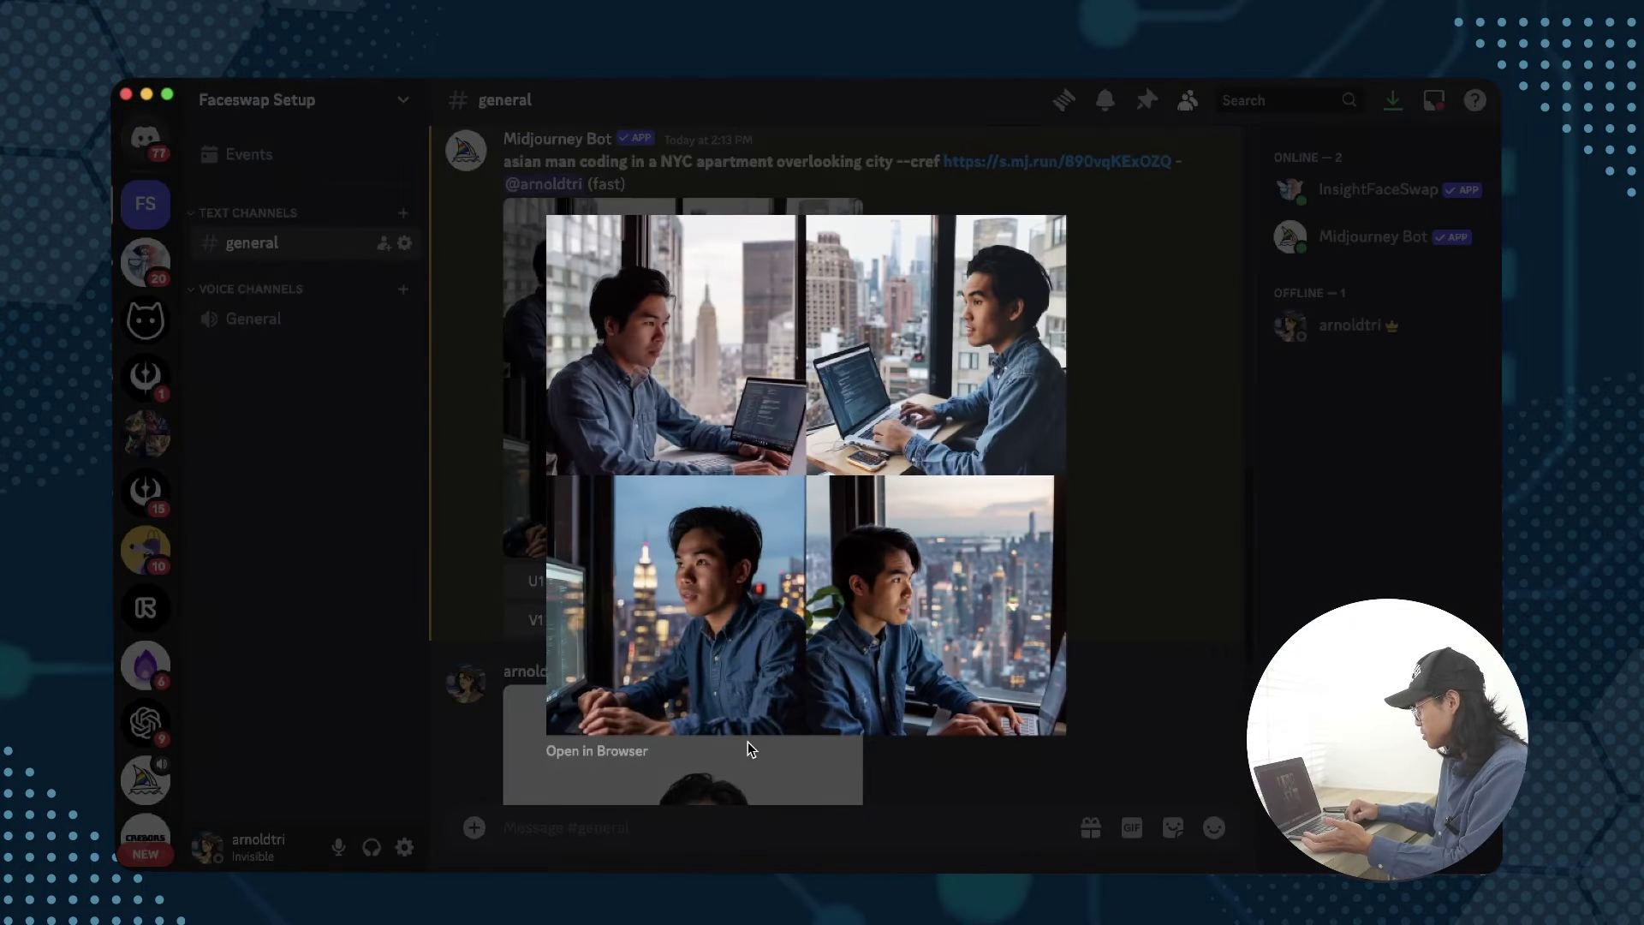
pyautogui.click(1222, 541)
pyautogui.click(579, 306)
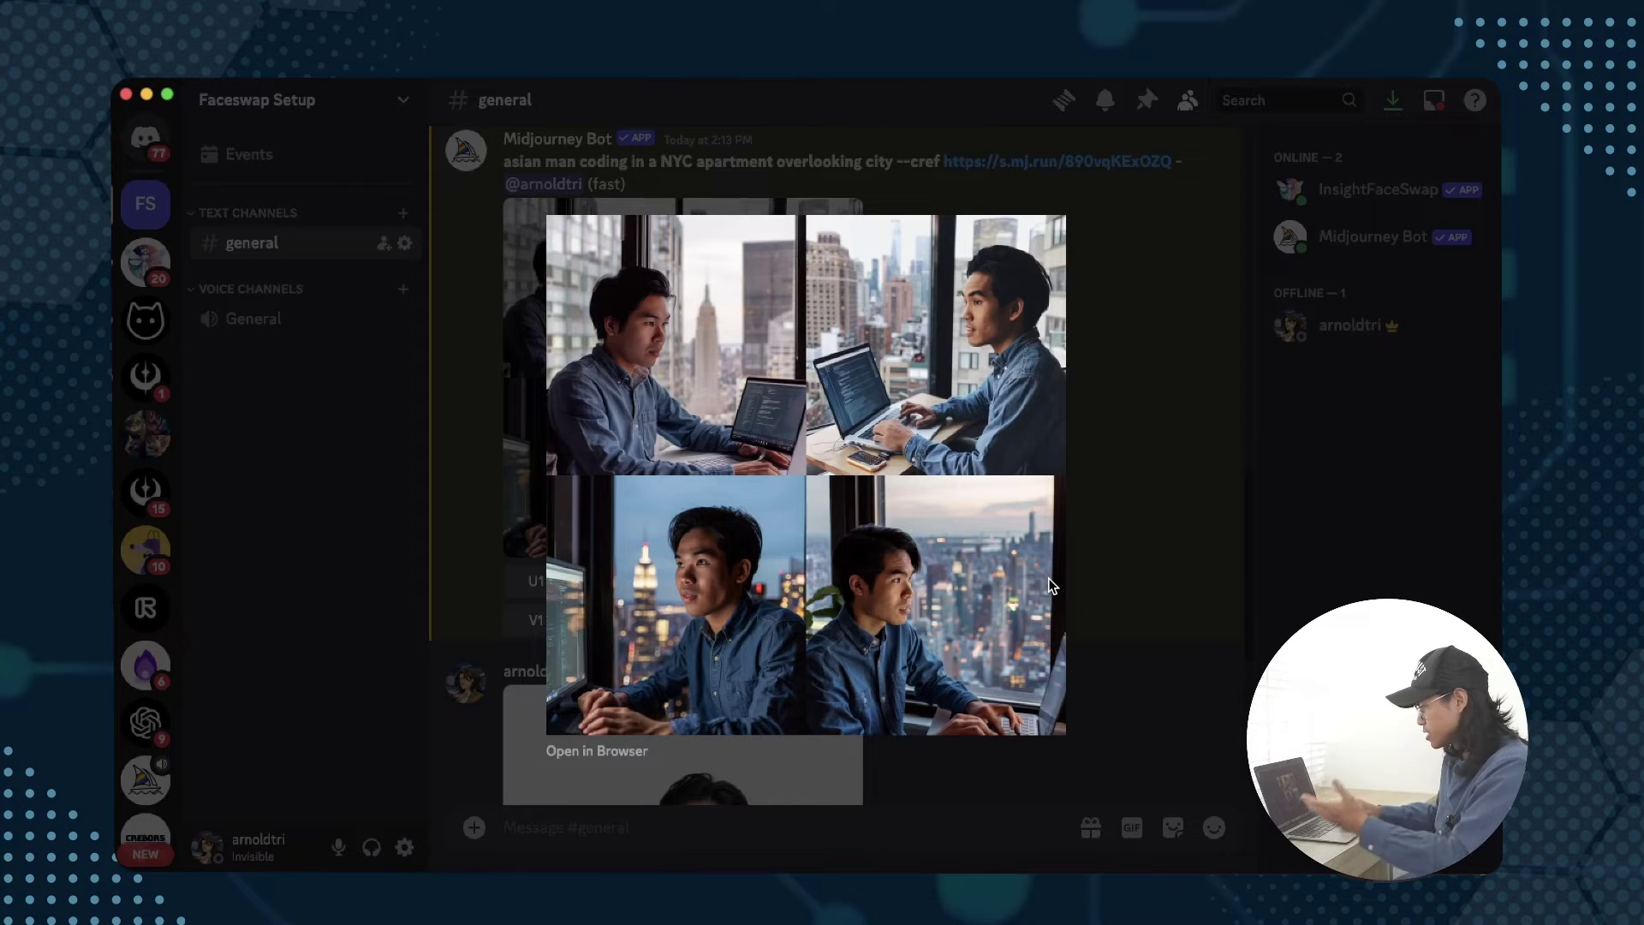
pyautogui.click(1227, 605)
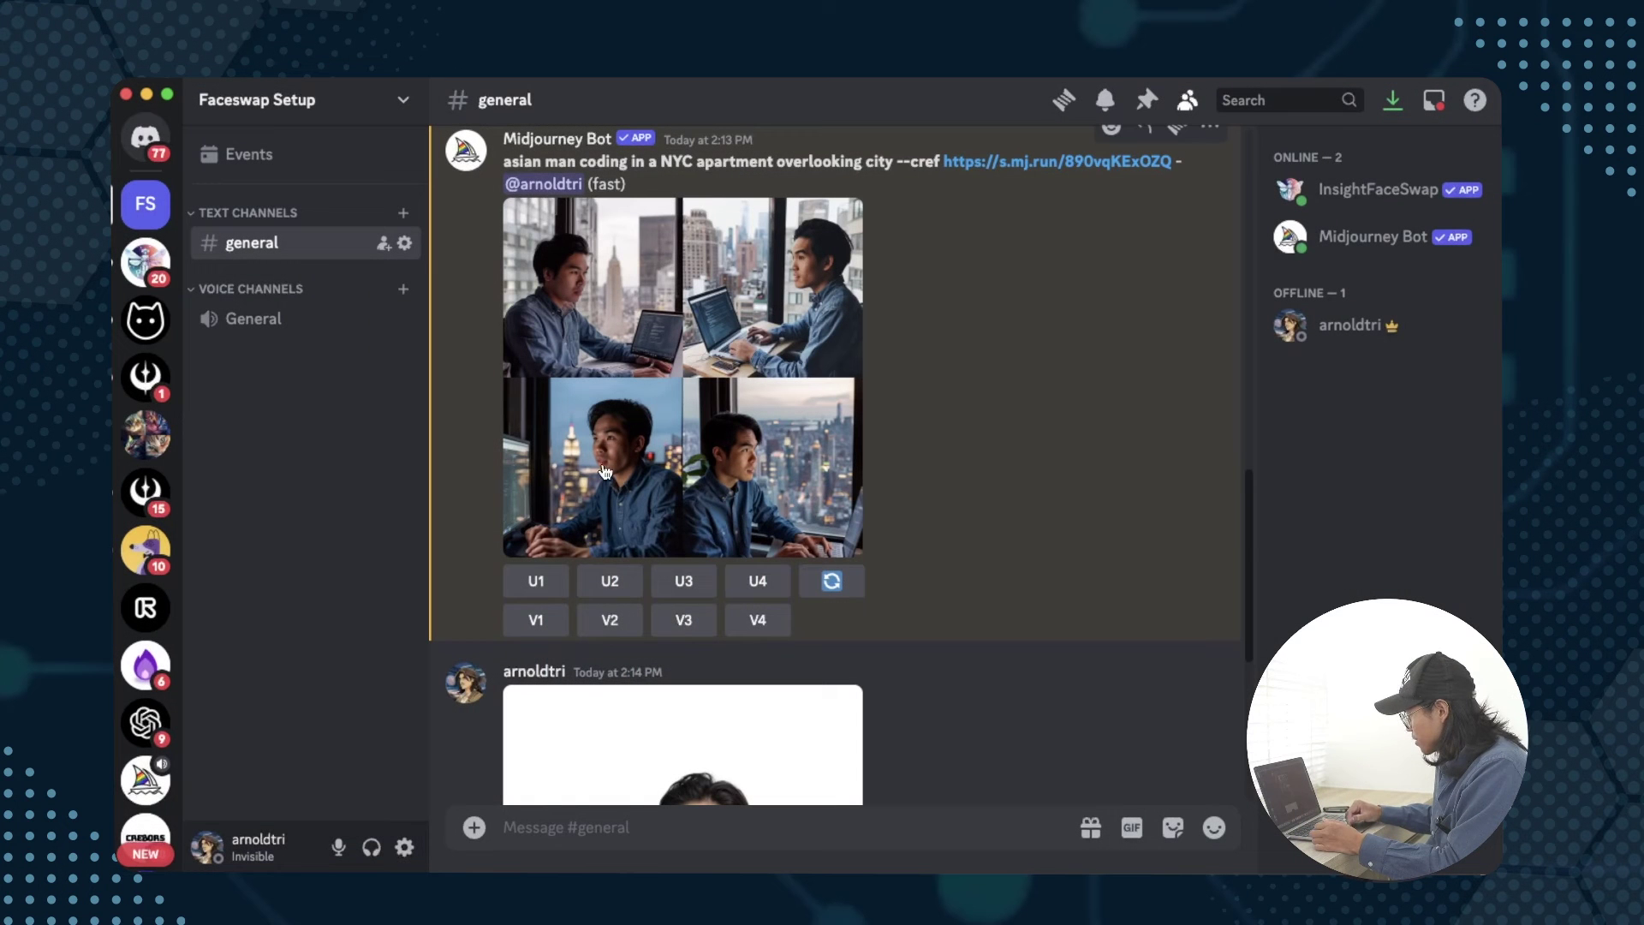
pyautogui.click(762, 584)
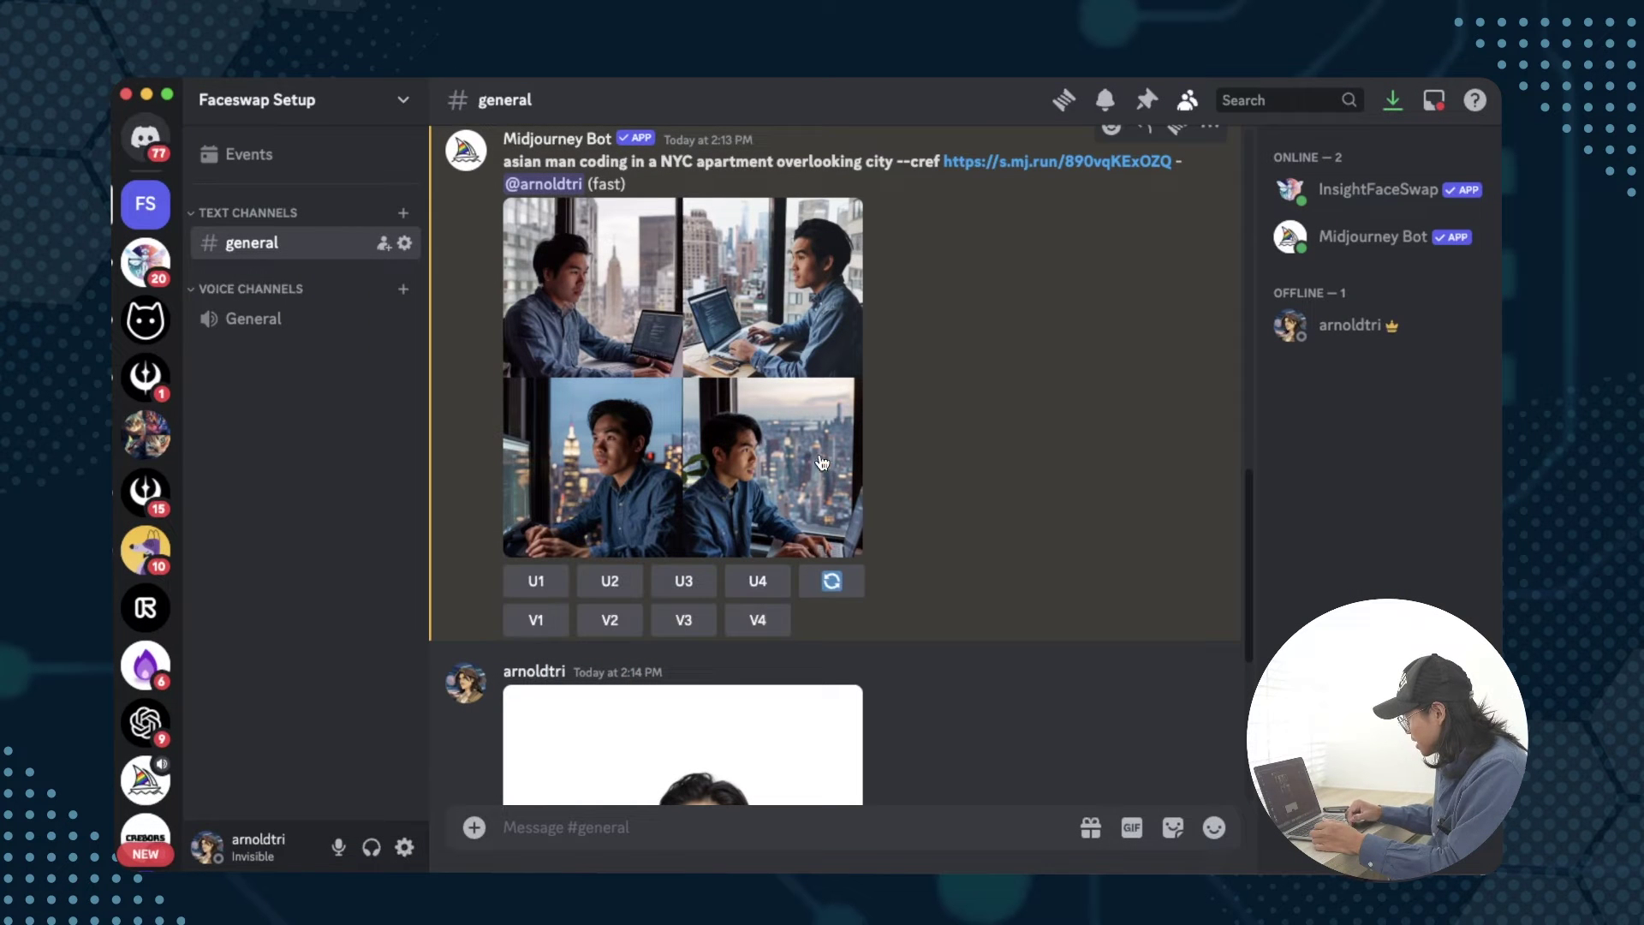
pyautogui.scroll(-10, 928, 476)
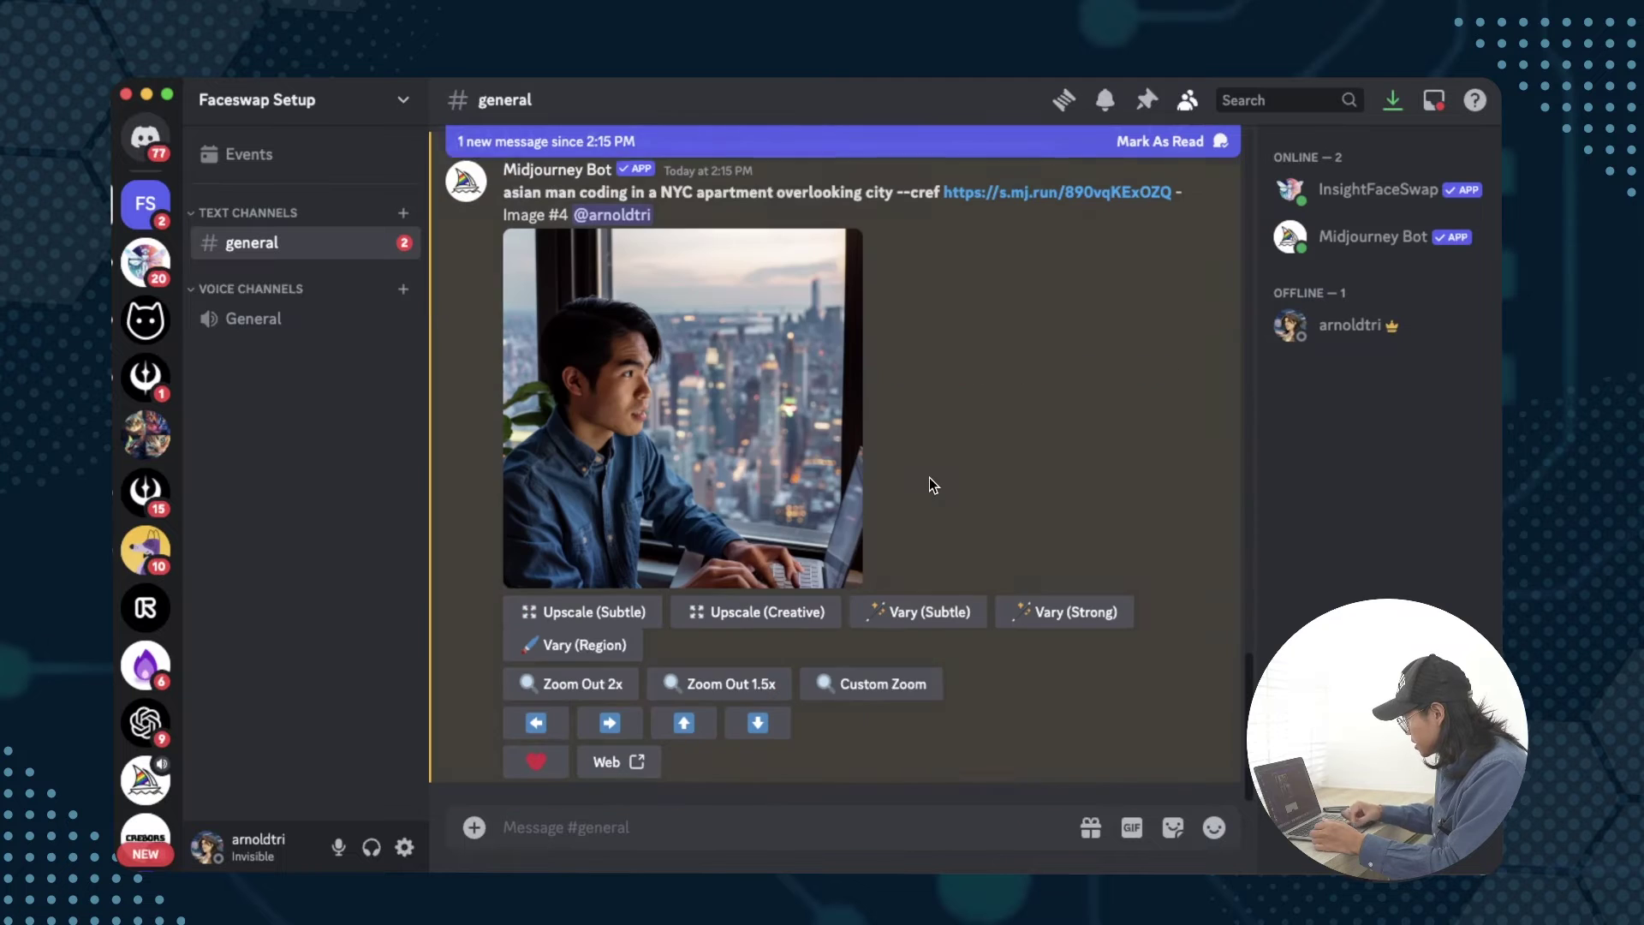
# - Run INSwapper on the upscaled Image #4 and view the face-swapped result enlarged
pyautogui.rightClick(643, 501)
pyautogui.moveTo(754, 476)
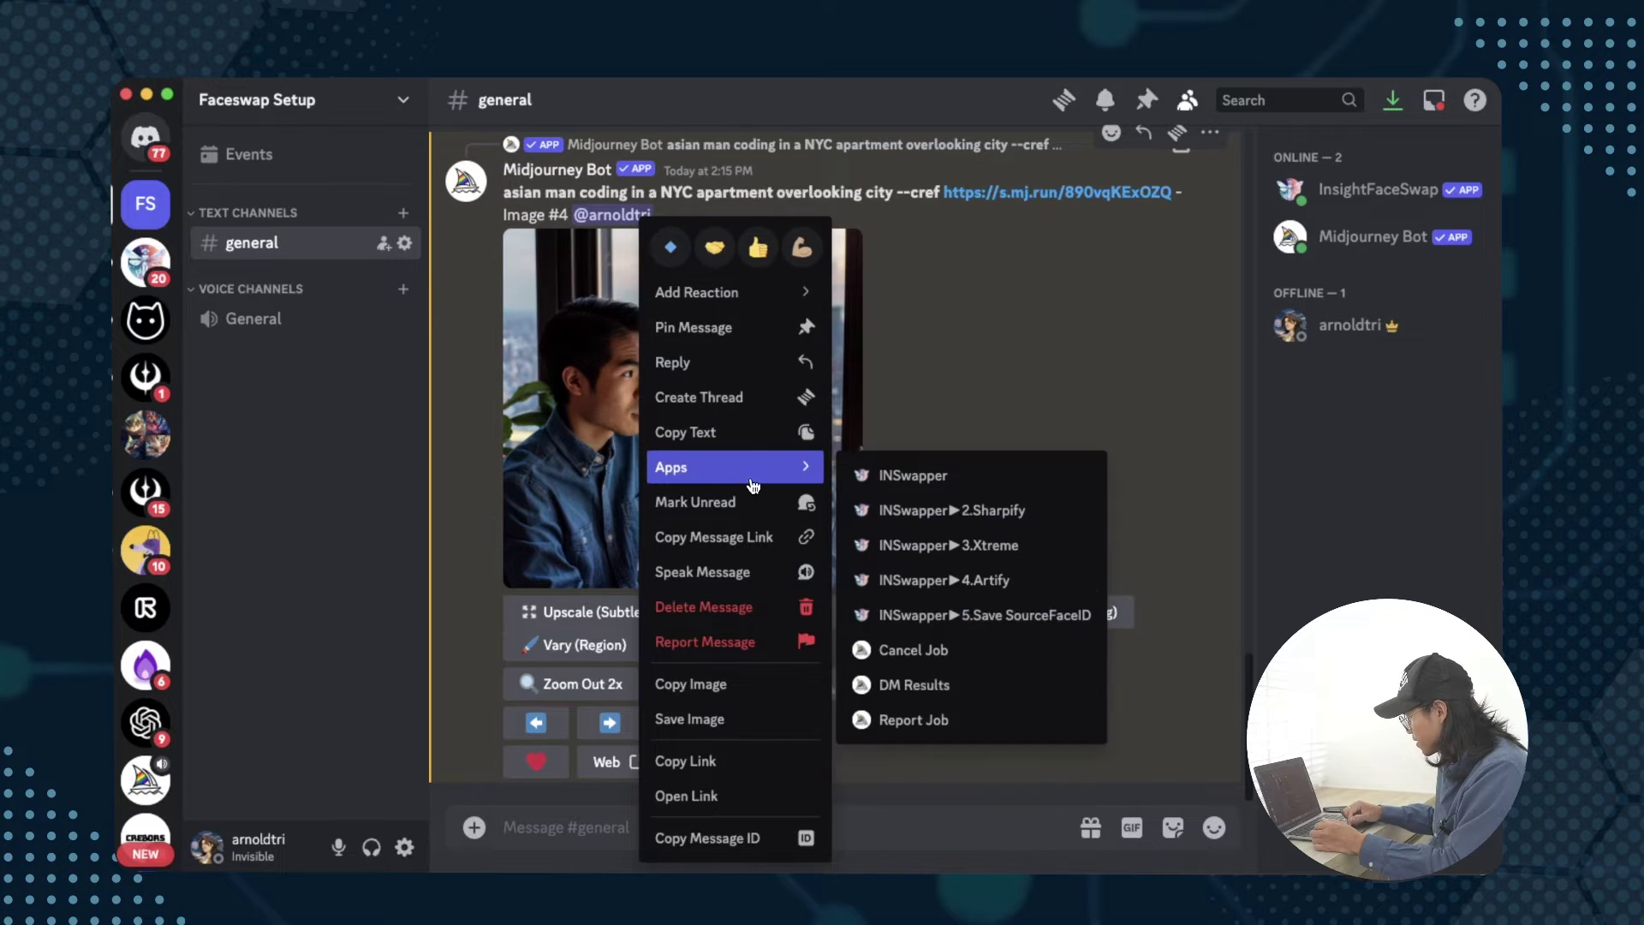
pyautogui.click(906, 474)
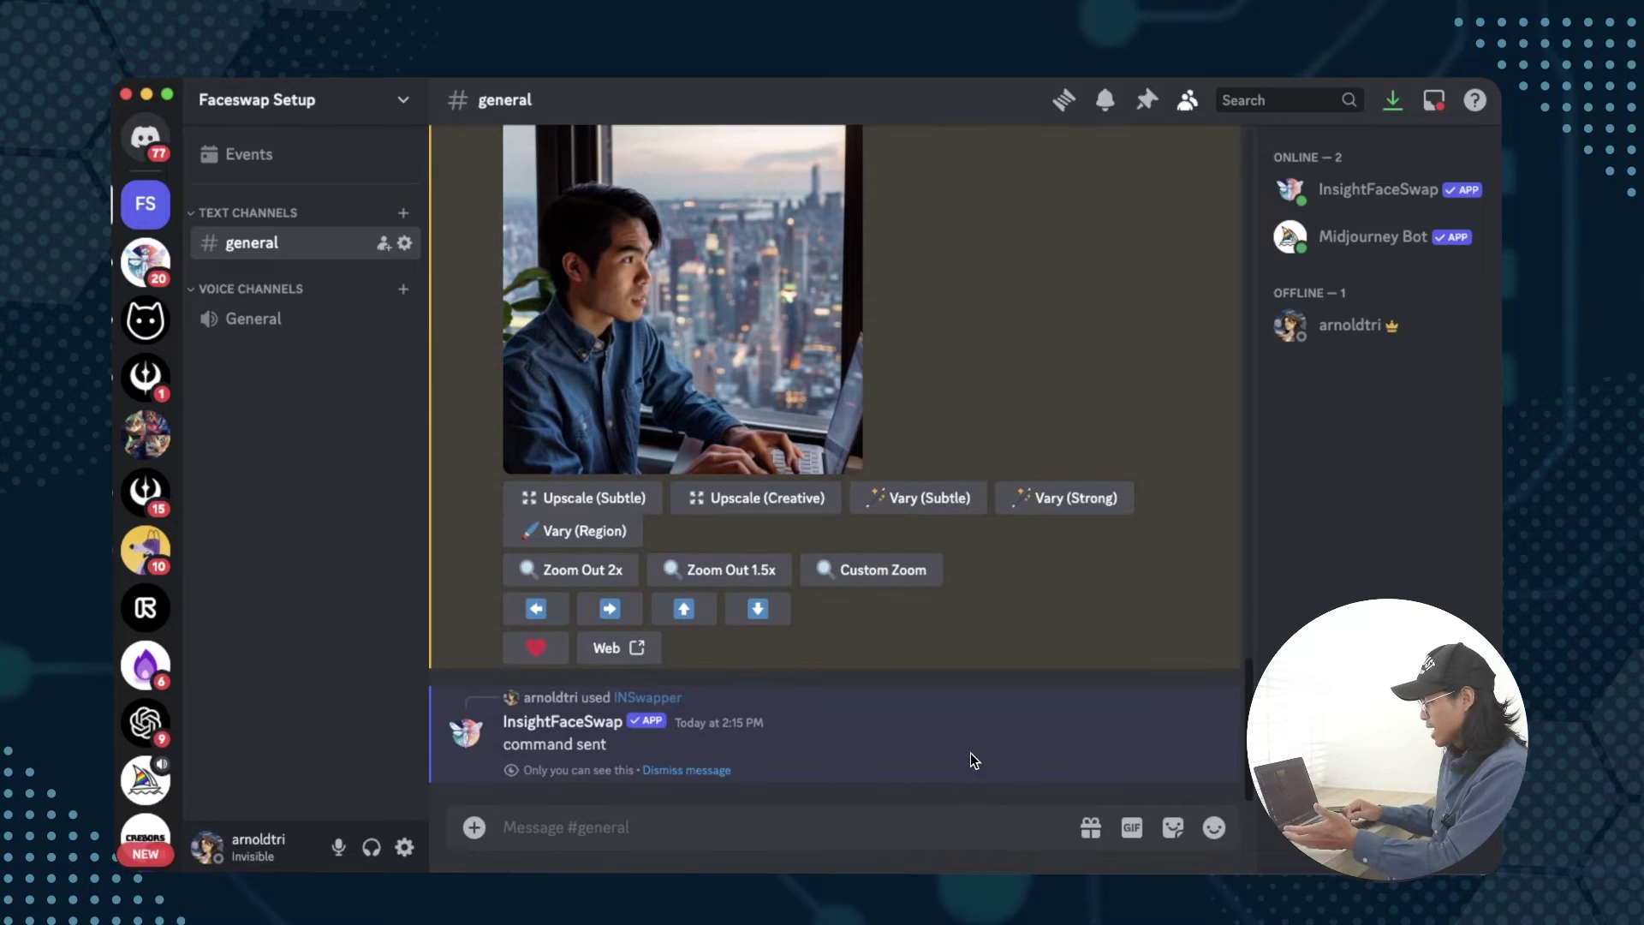
pyautogui.click(654, 542)
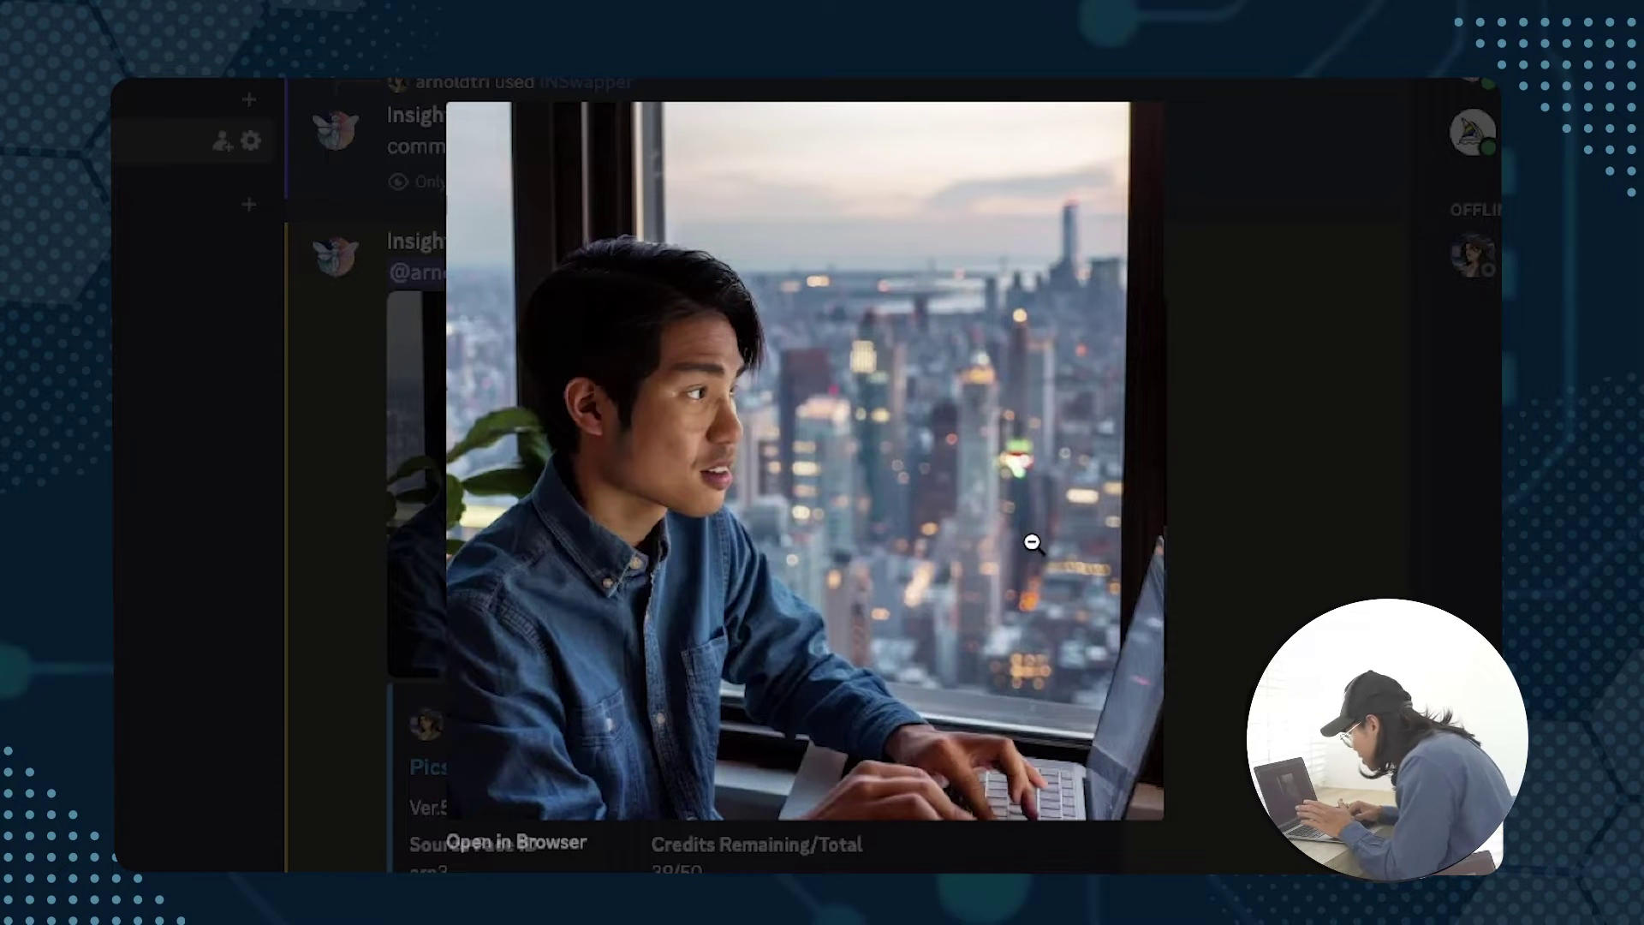
pyautogui.click(1299, 568)
pyautogui.click(824, 460)
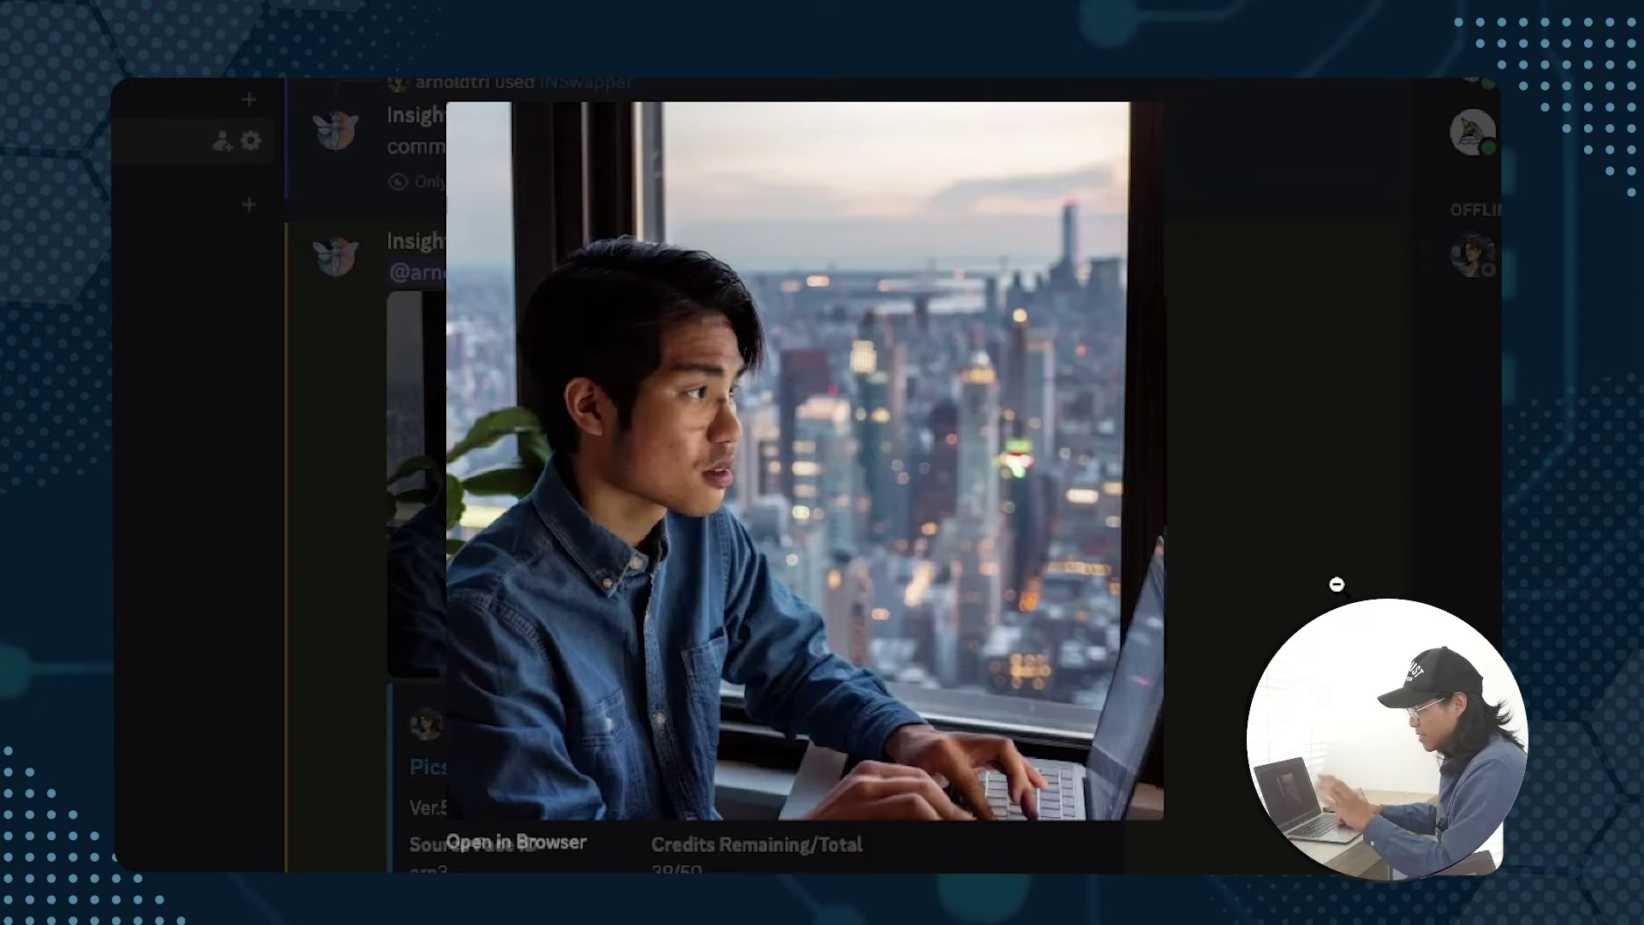
pyautogui.click(869, 871)
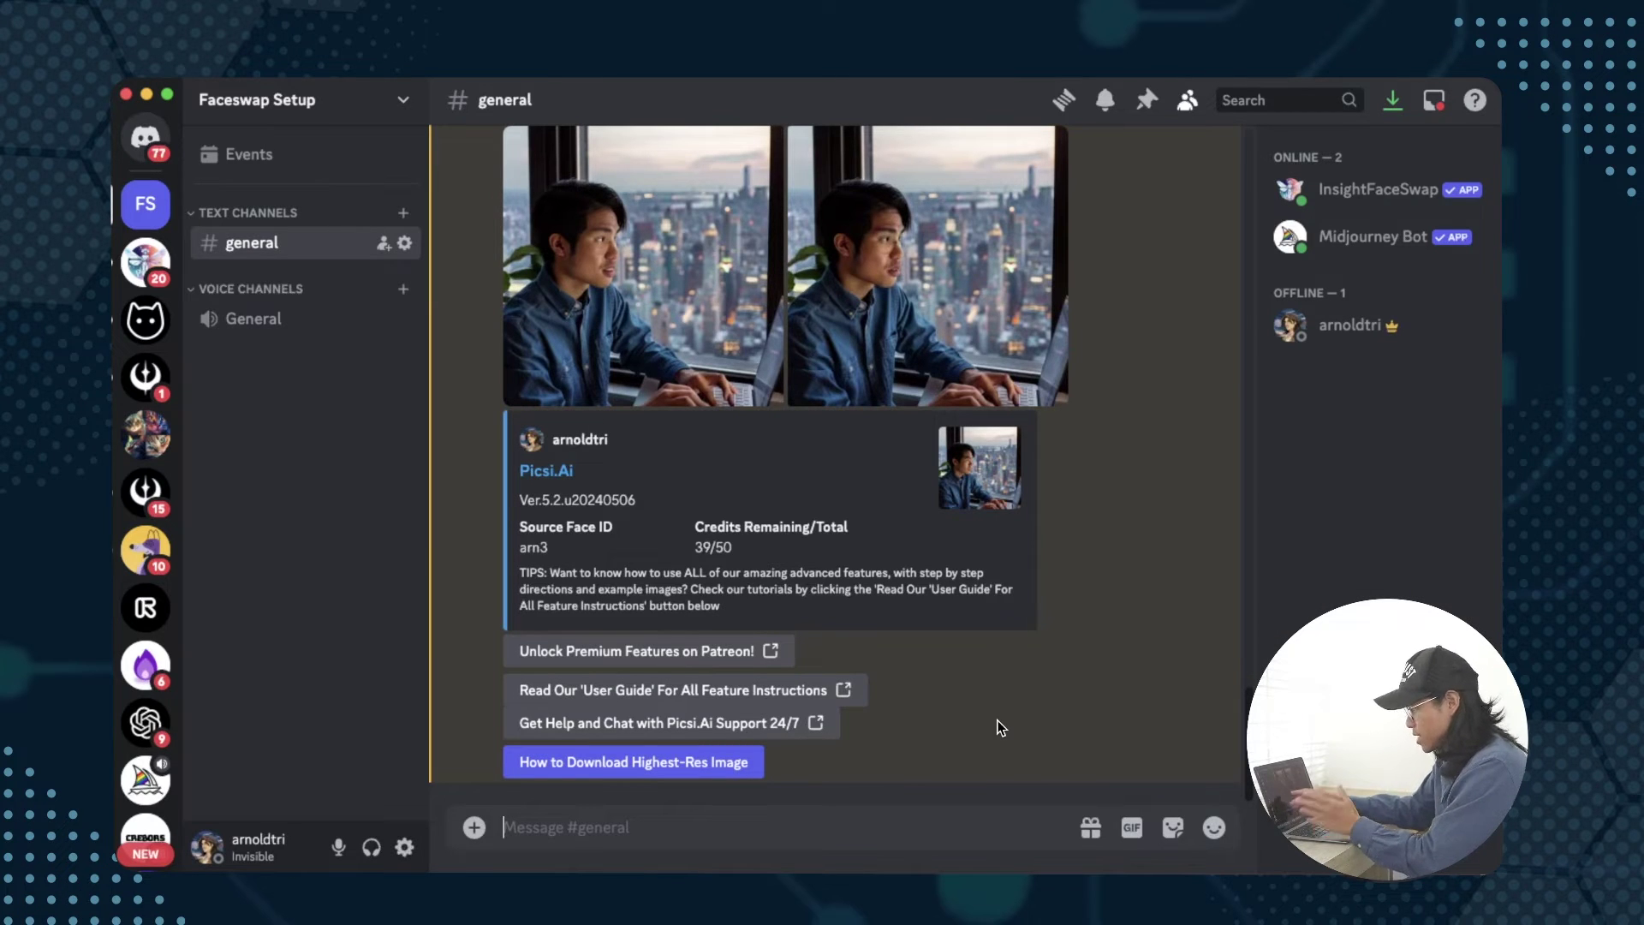
# - Set the current source face ID to arn1 with /setid
pyautogui.write('/setid')
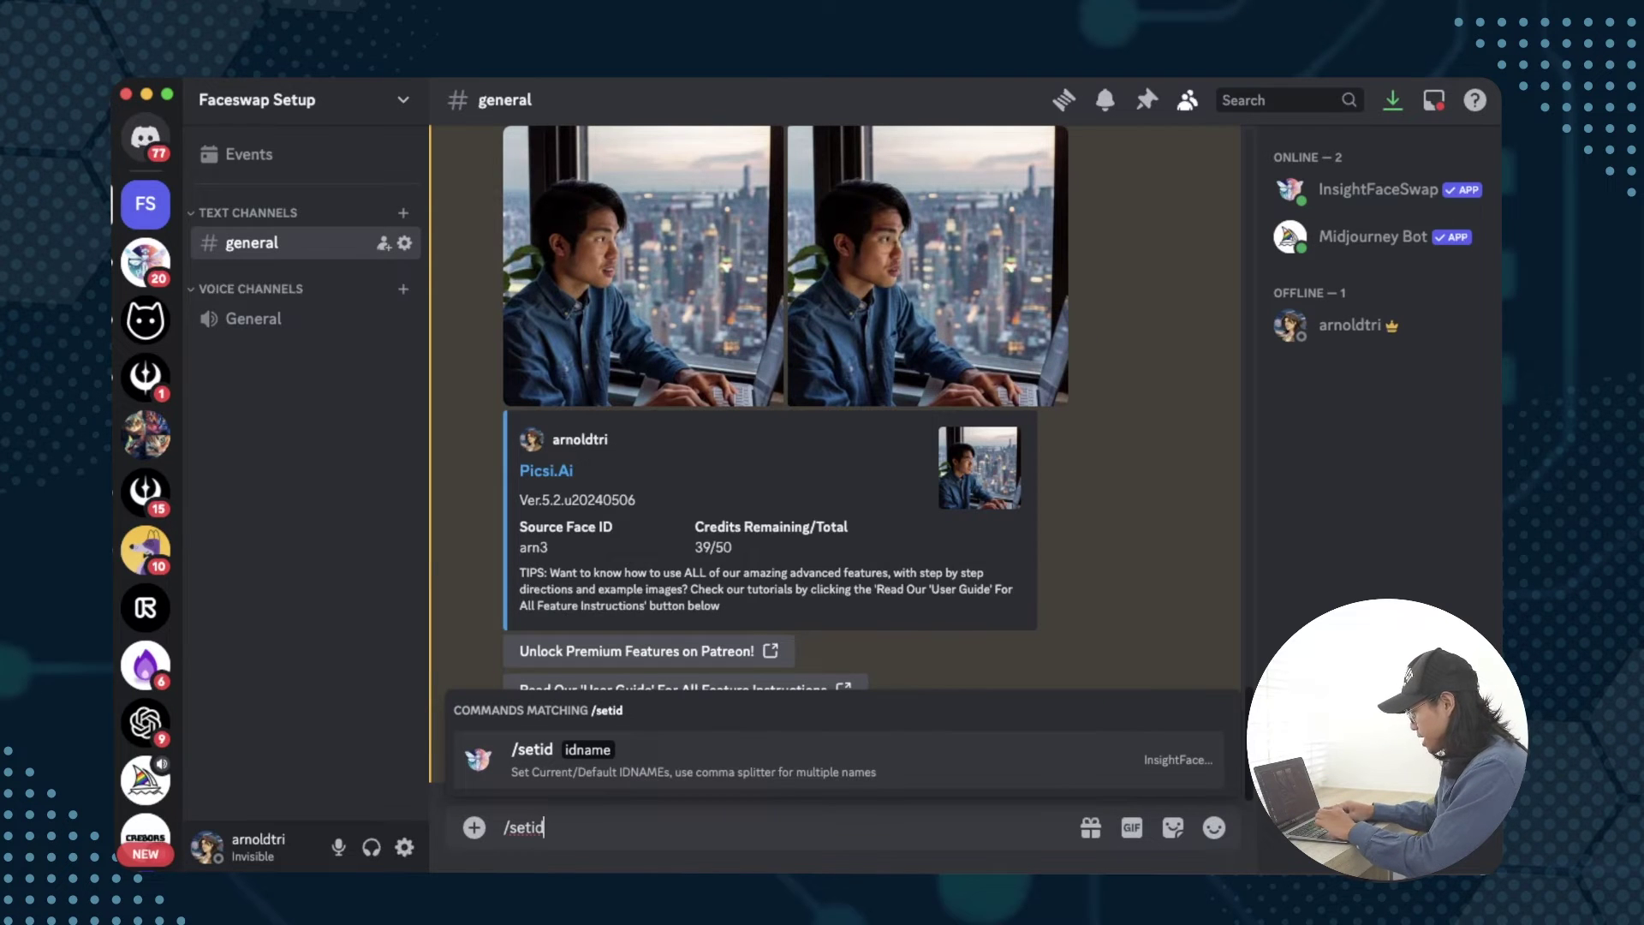
pyautogui.press('Tab')
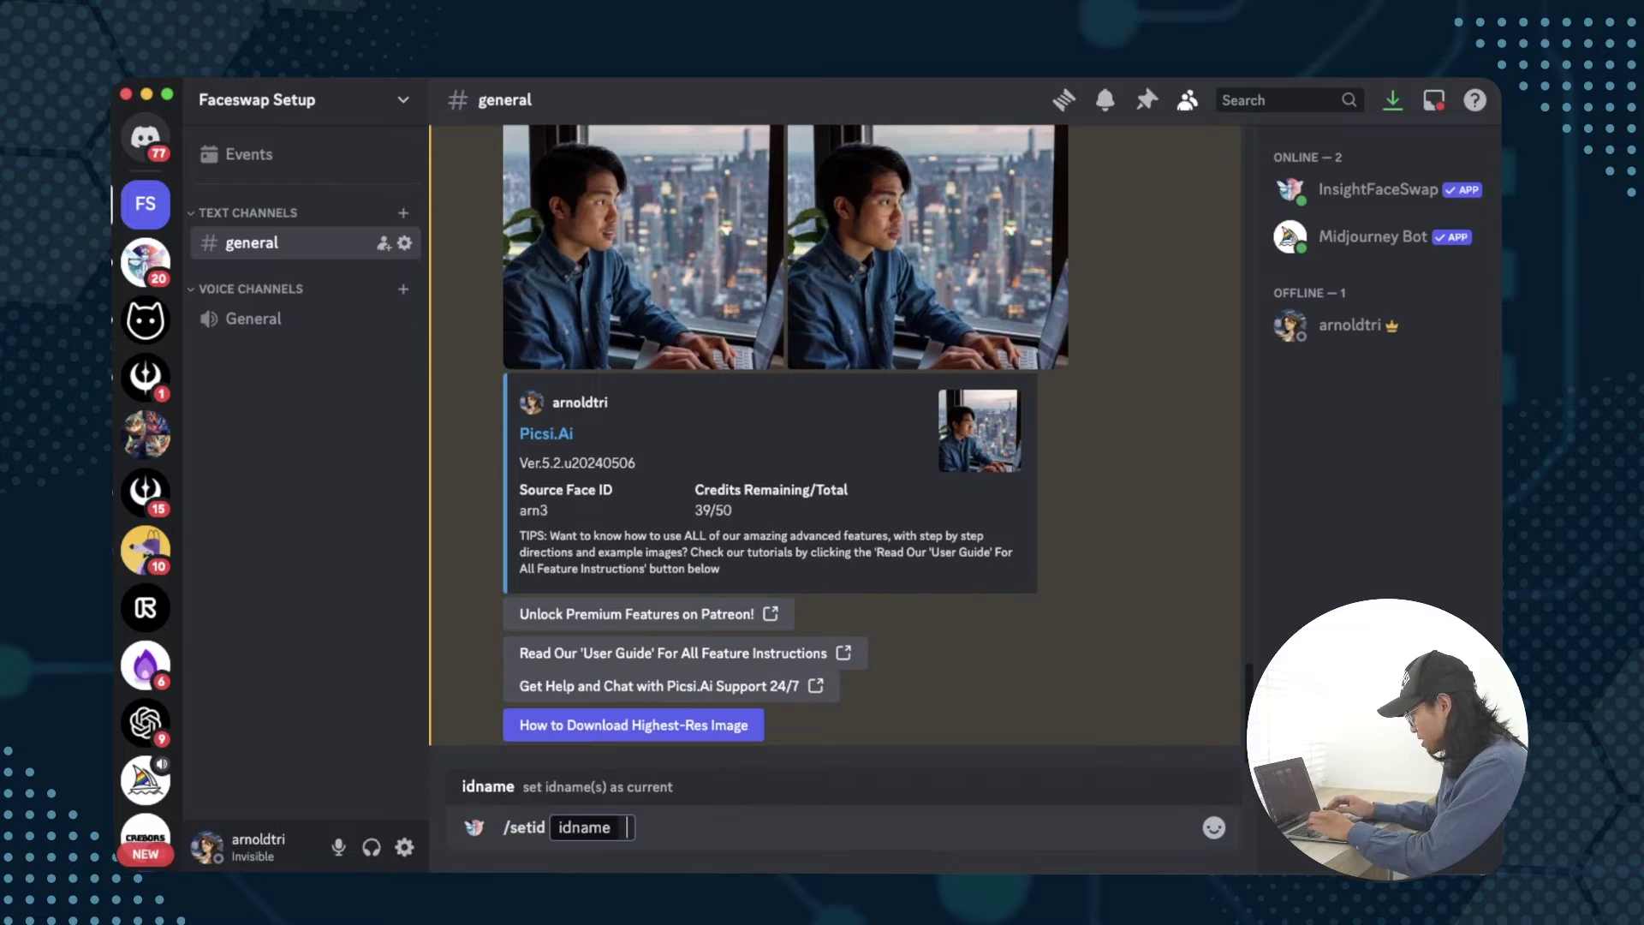
pyautogui.write('arn1')
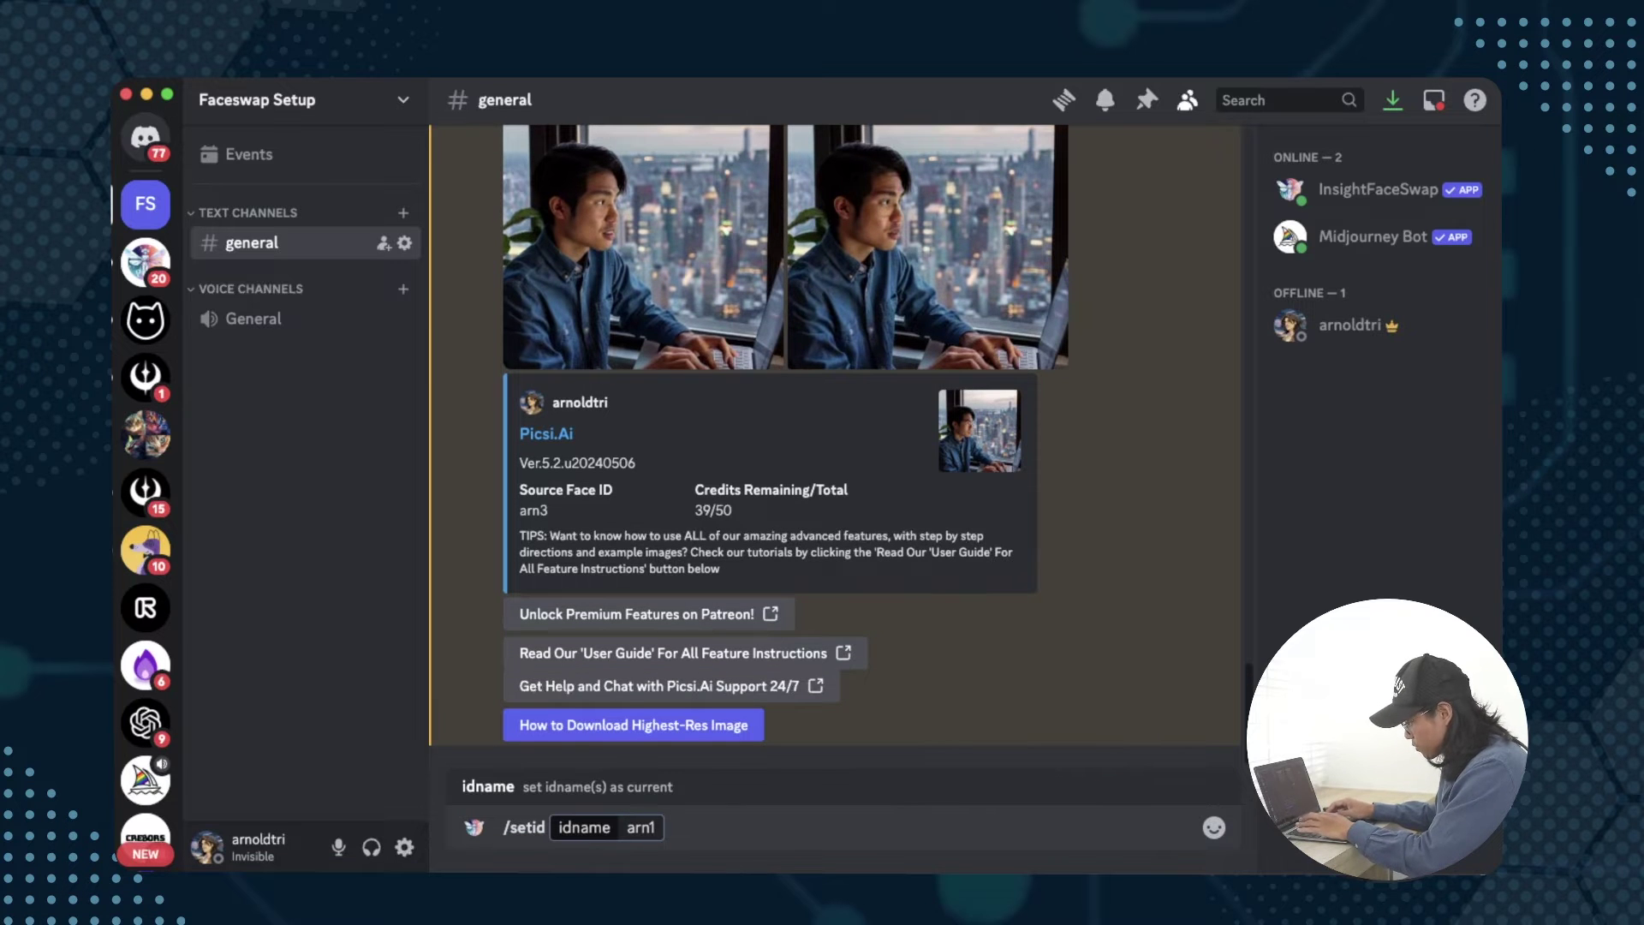
pyautogui.press('Return')
# - Run INSwapper again on Midjourney's upscaled Image #4, using the arn1 source face
pyautogui.scroll(5, 1005, 574)
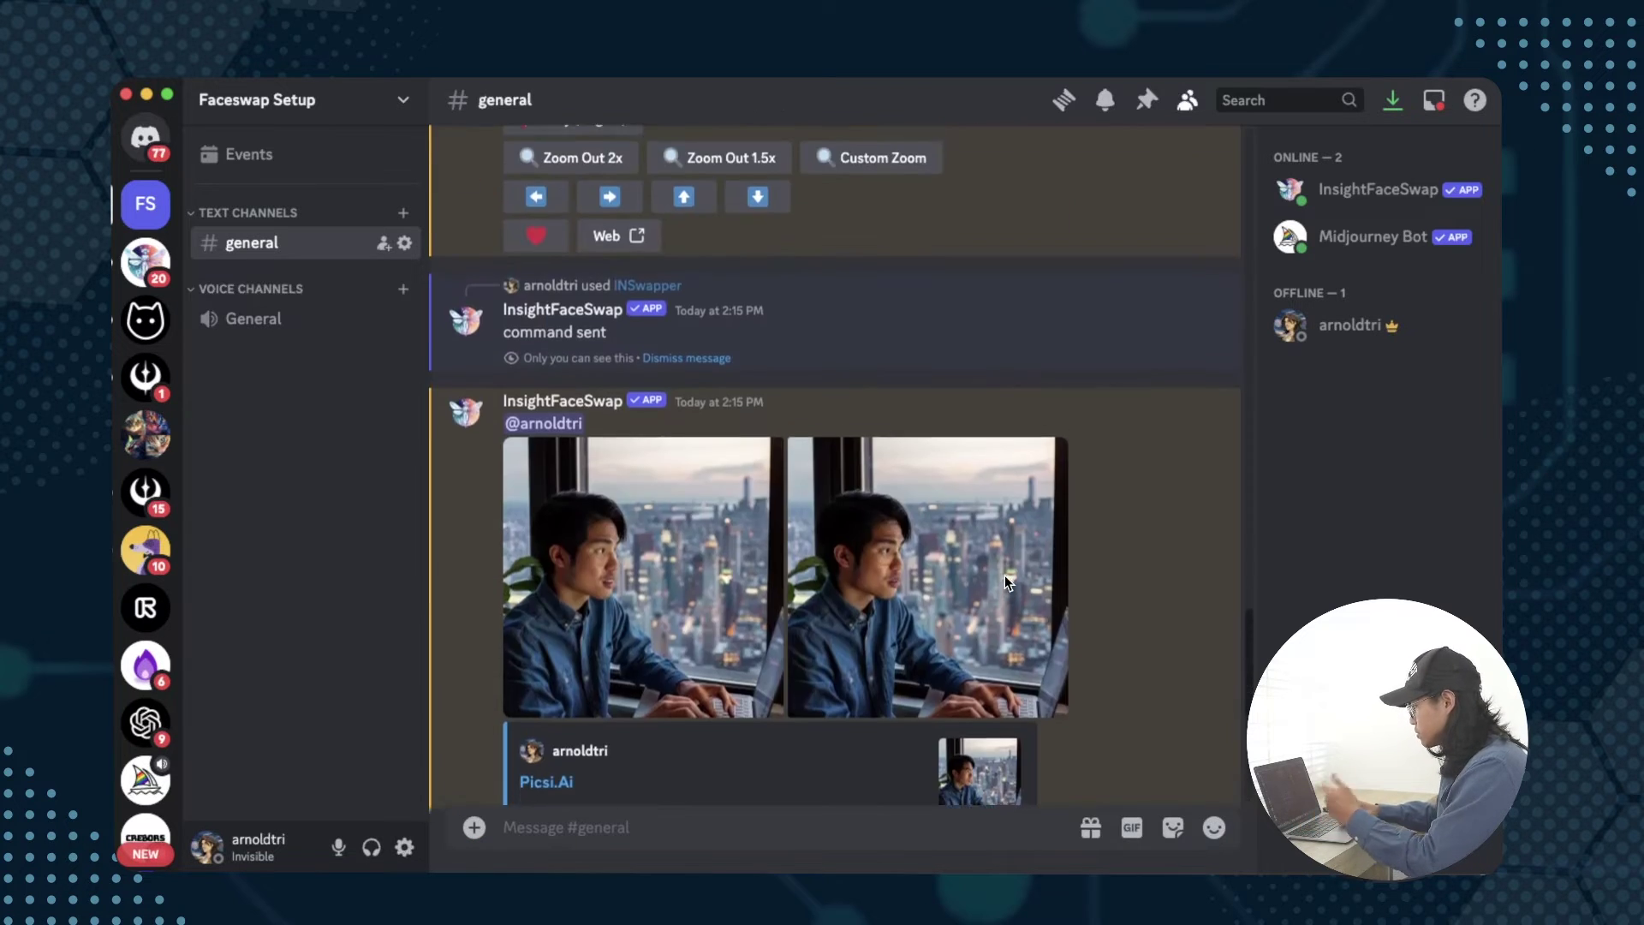
pyautogui.scroll(1, 1004, 574)
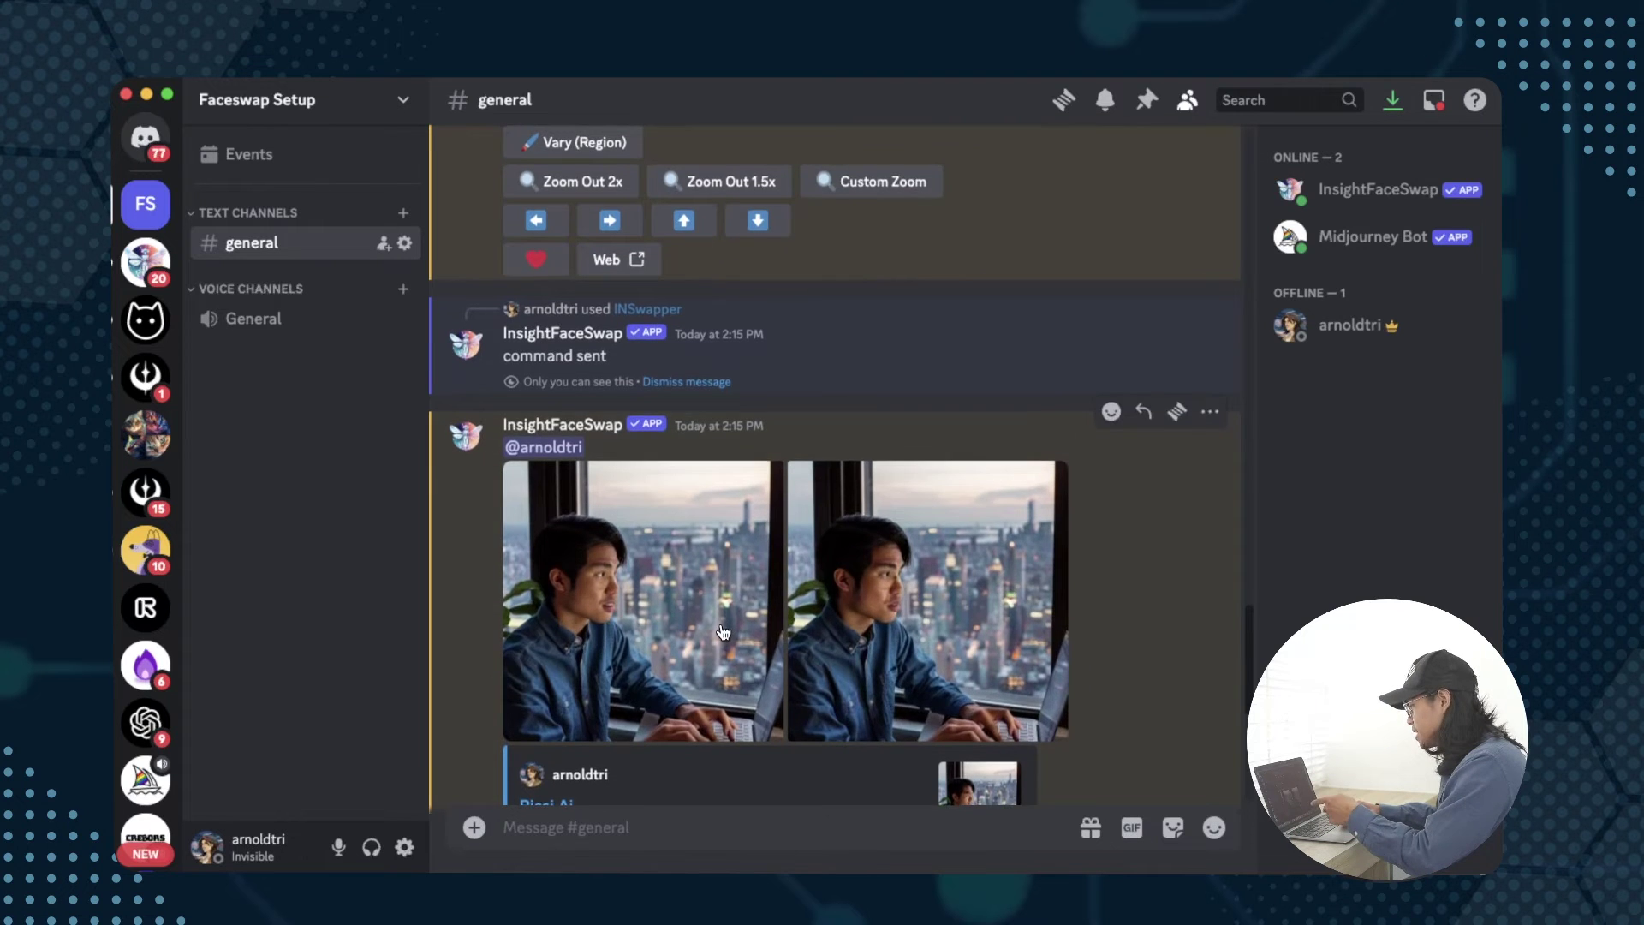
pyautogui.scroll(8, 721, 625)
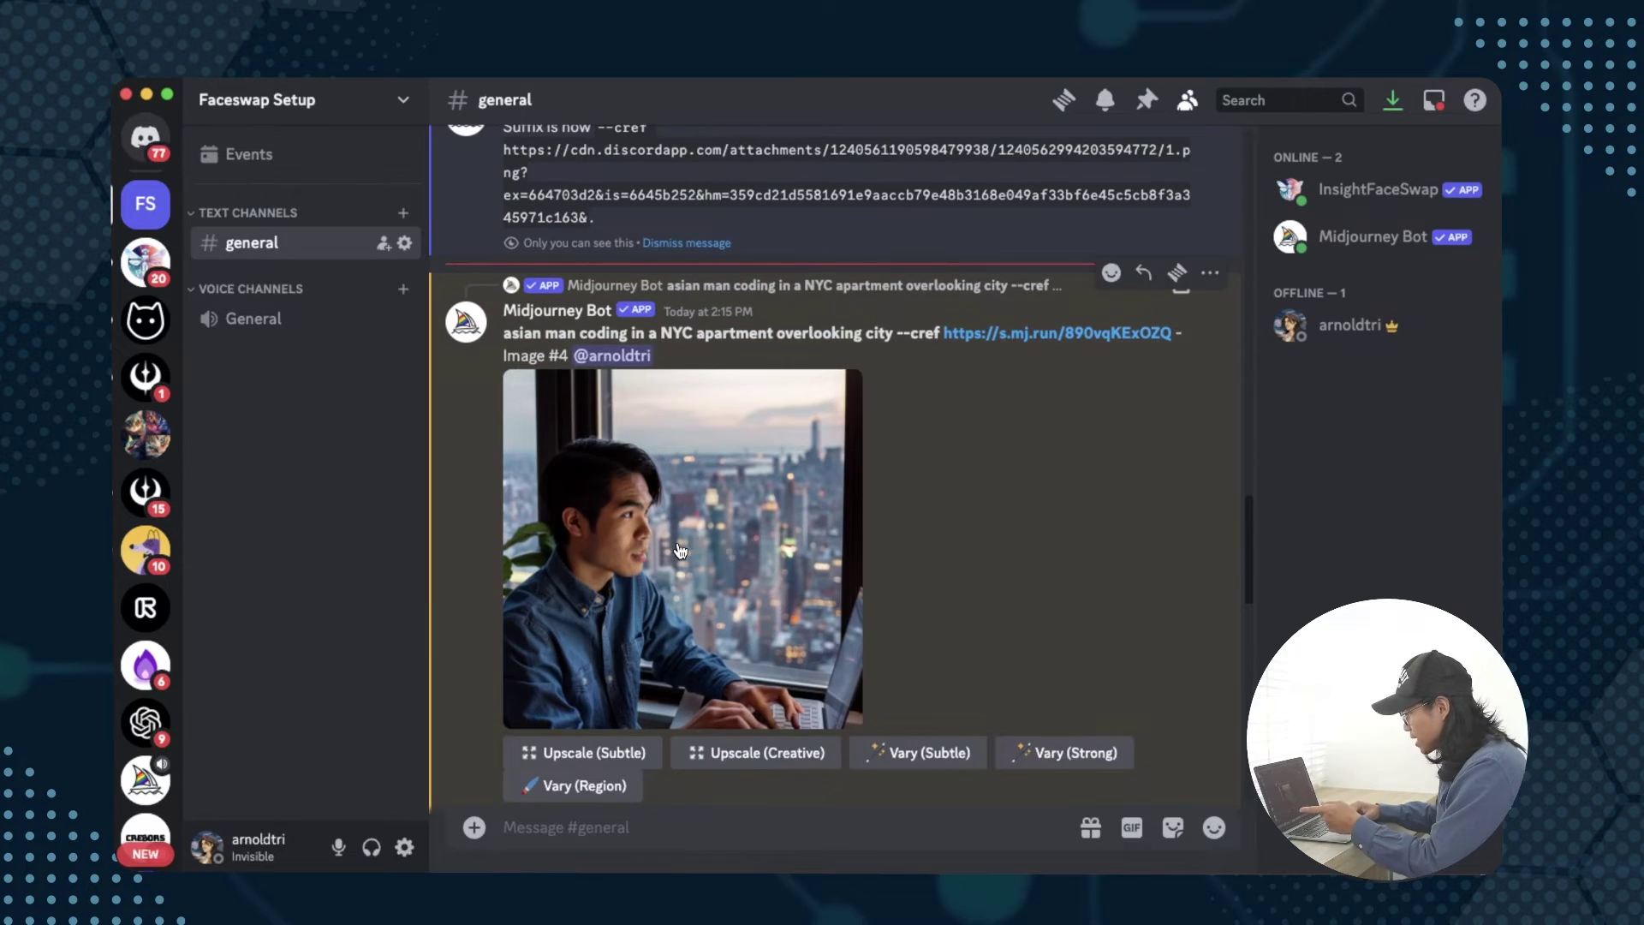
pyautogui.click(681, 550)
pyautogui.click(1135, 501)
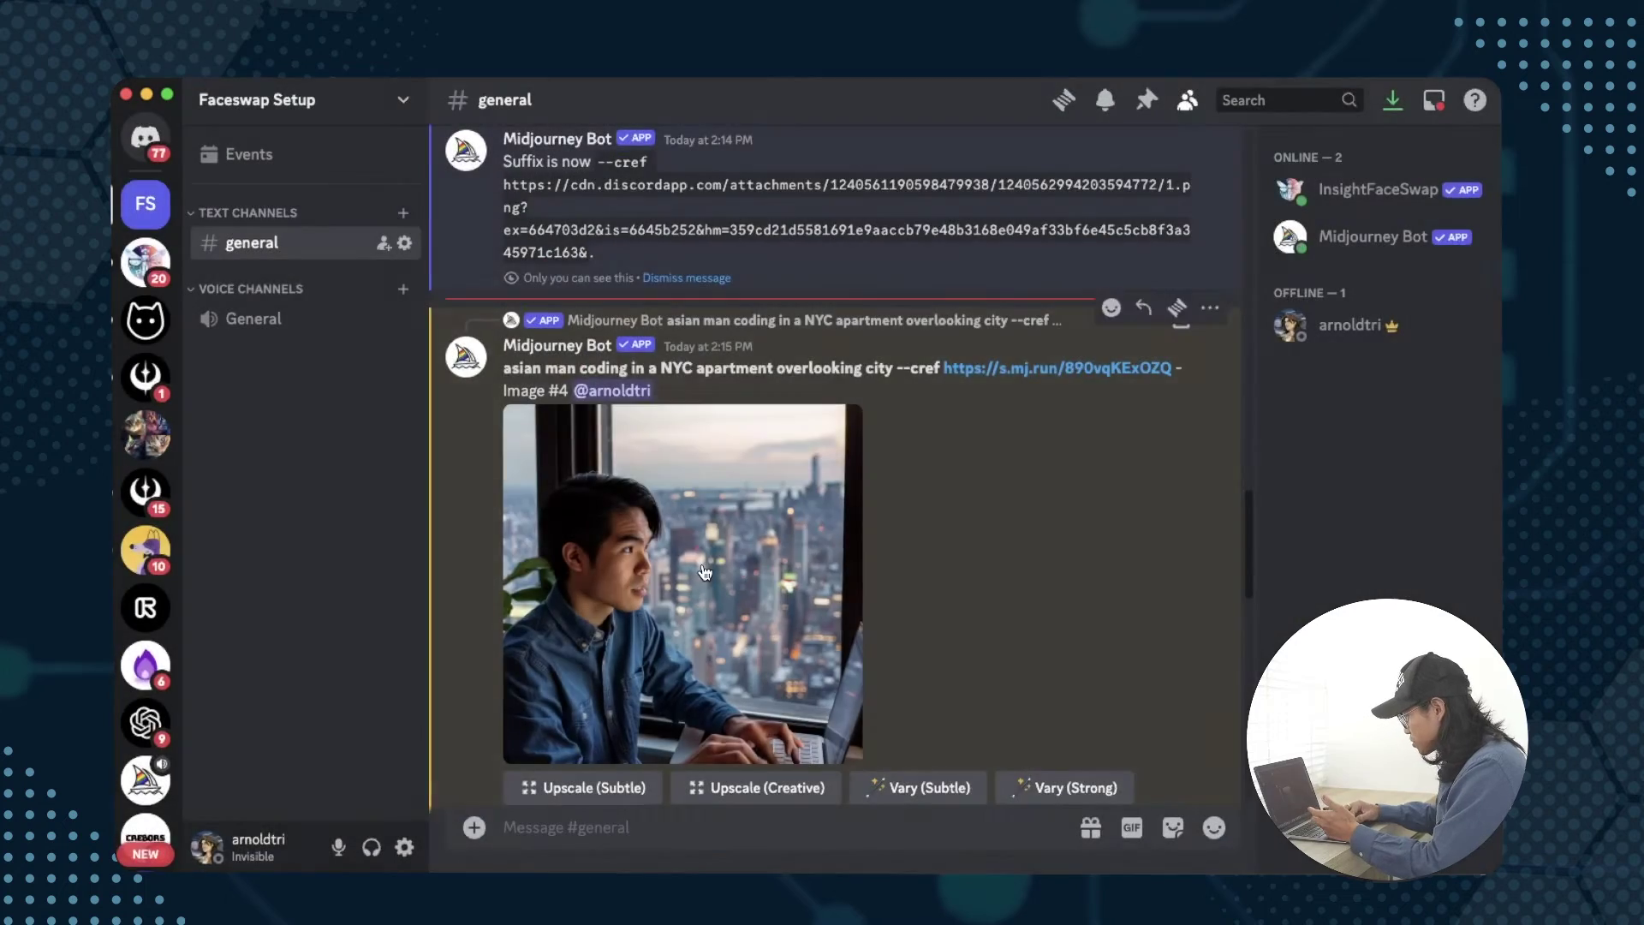
pyautogui.click(703, 563)
pyautogui.rightClick(760, 532)
pyautogui.click(800, 635)
pyautogui.click(1189, 477)
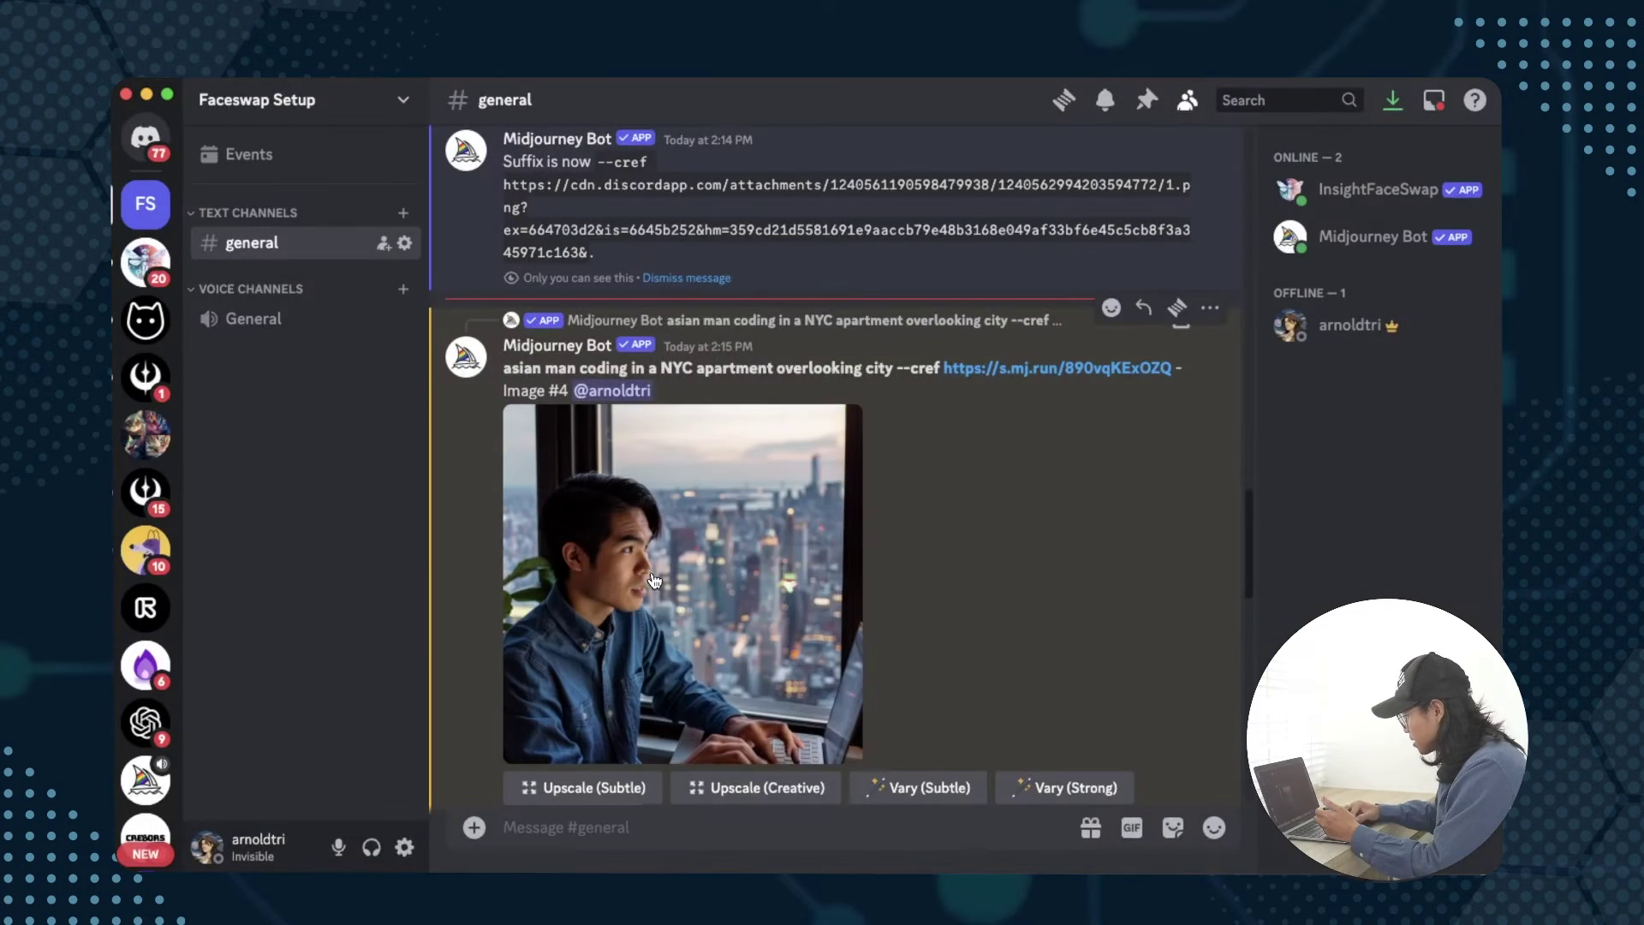
pyautogui.rightClick(646, 368)
pyautogui.click(711, 433)
pyautogui.scroll(-10, 723, 485)
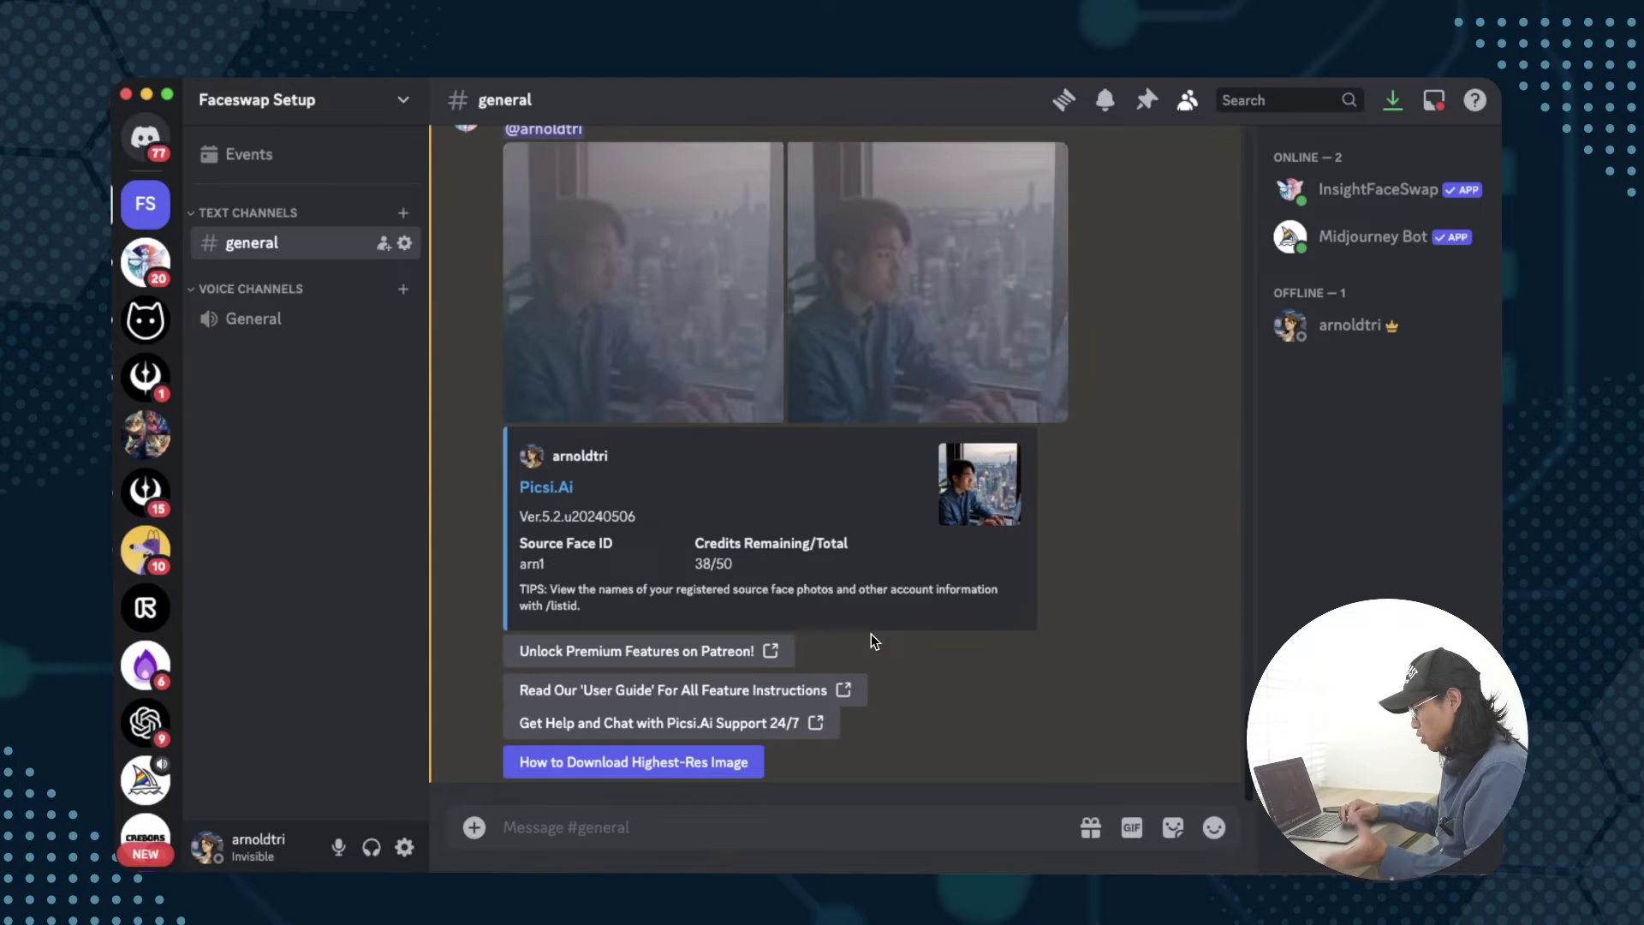
# - Examine both face-swapped images of the arn1 result enlarged and compare them
pyautogui.scroll(3, 819, 489)
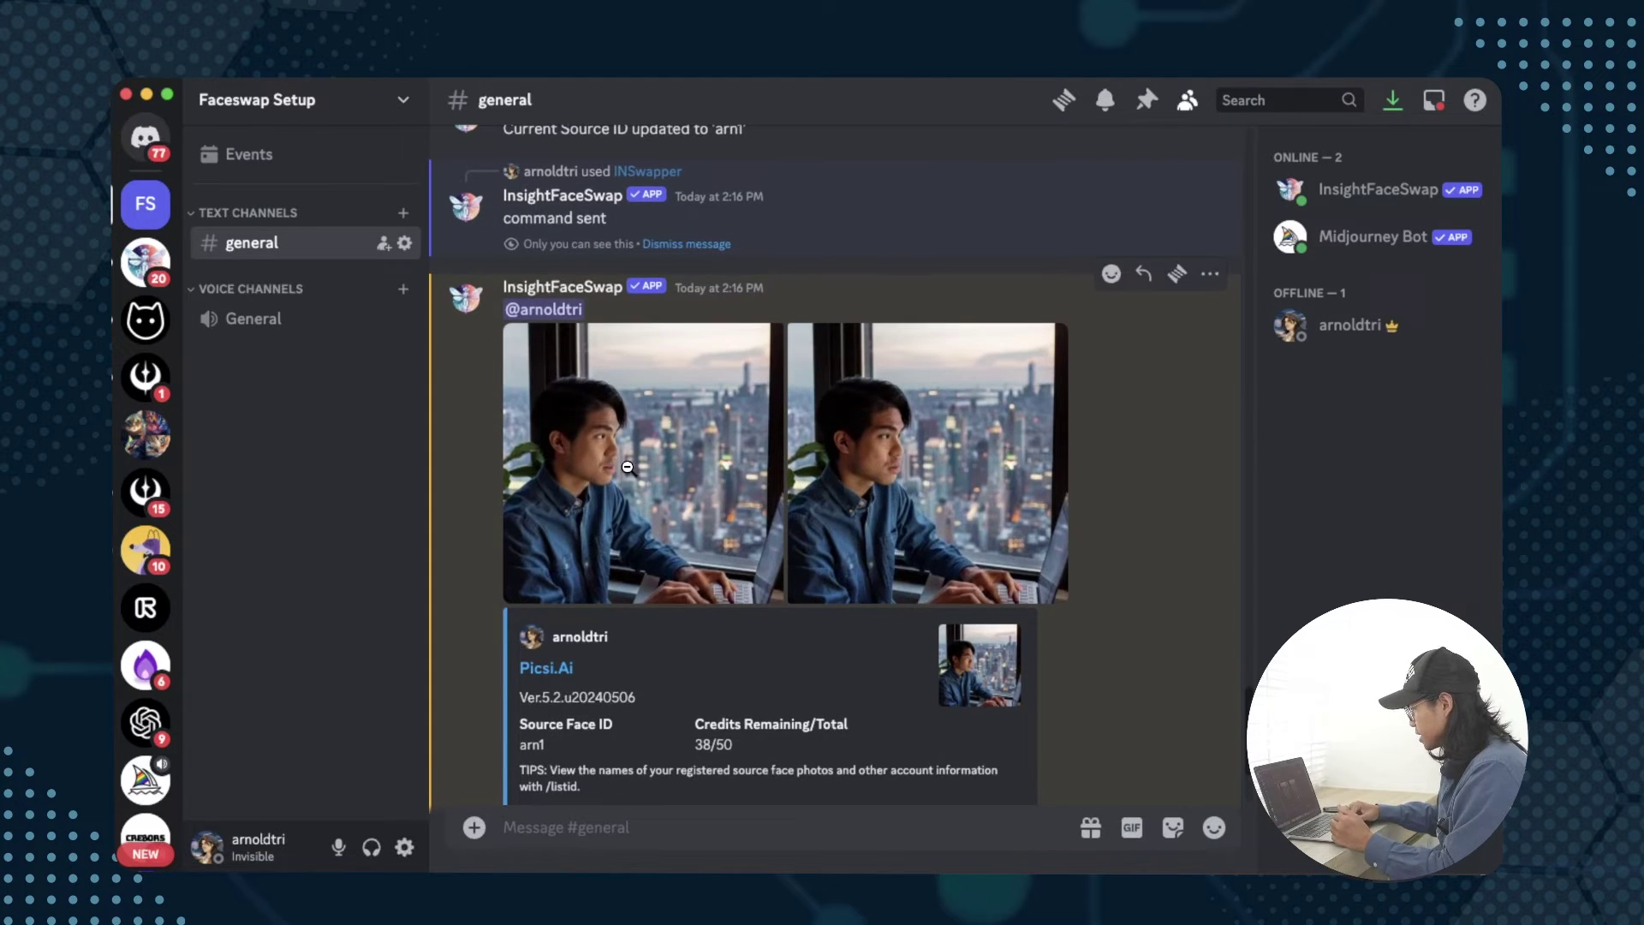
pyautogui.click(628, 466)
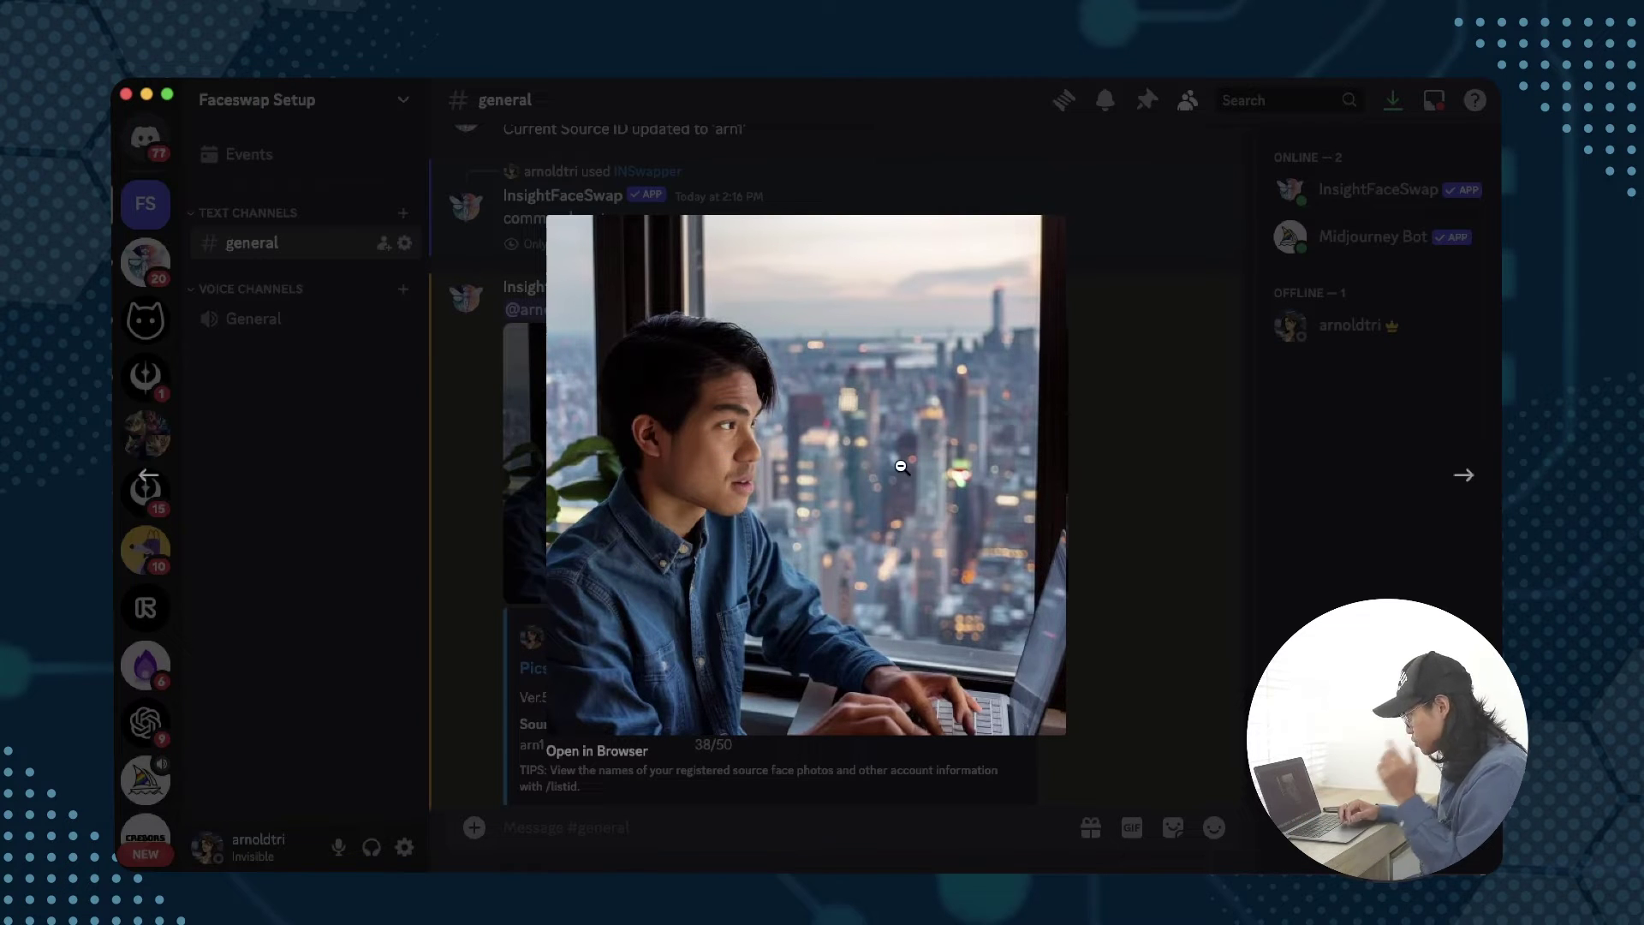
pyautogui.click(1233, 509)
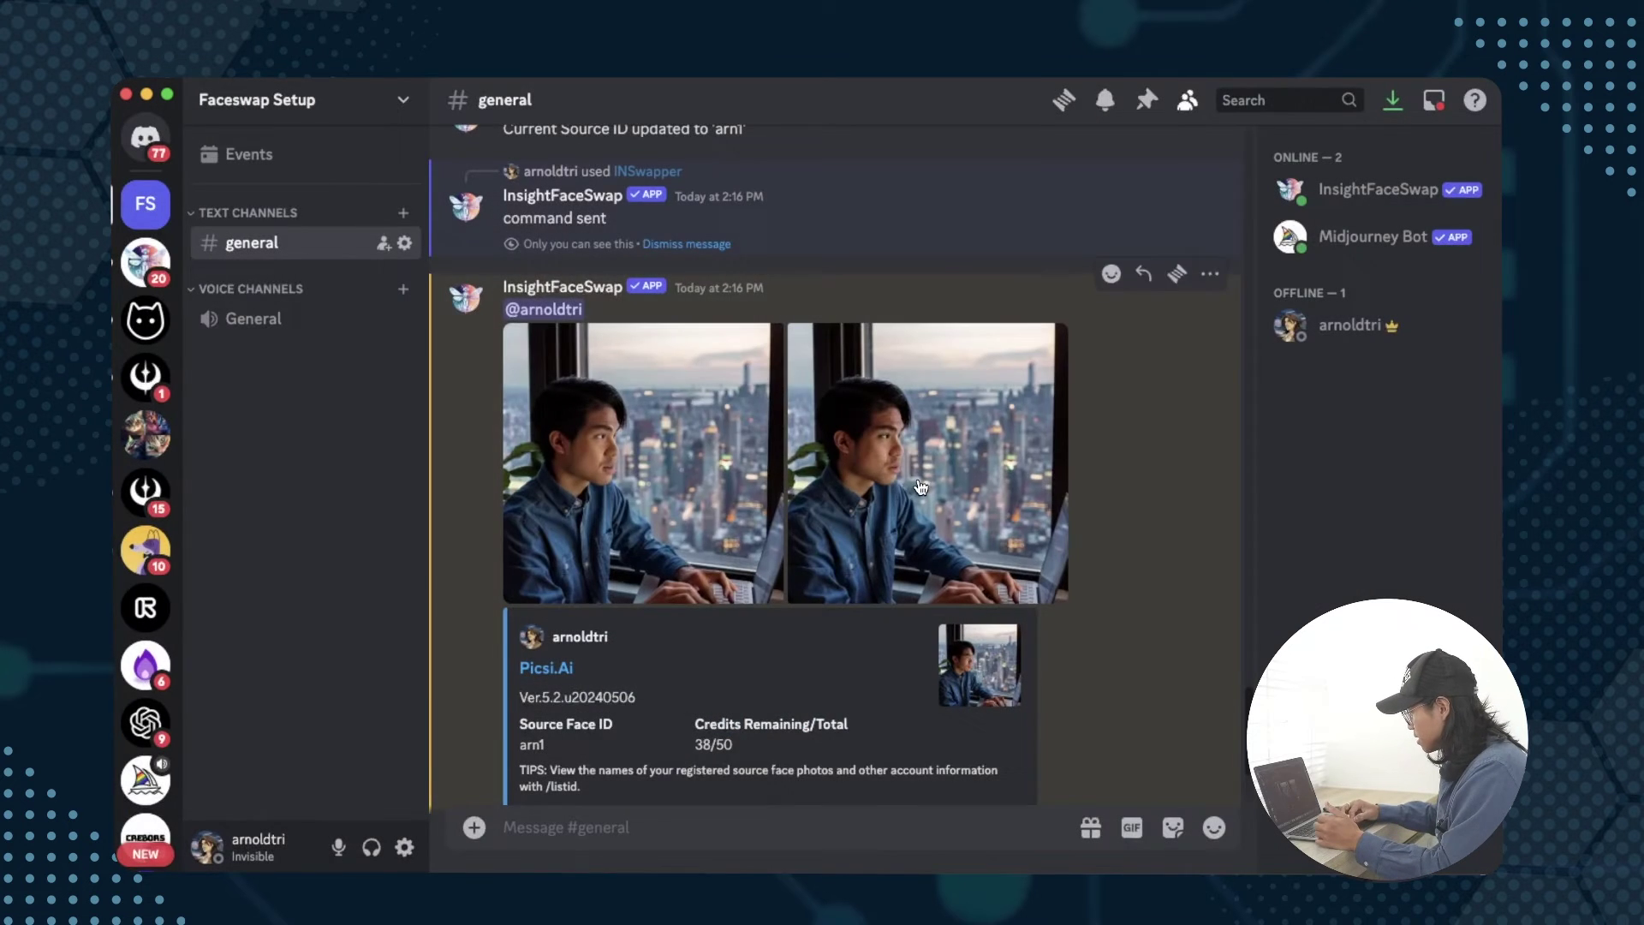
pyautogui.click(916, 484)
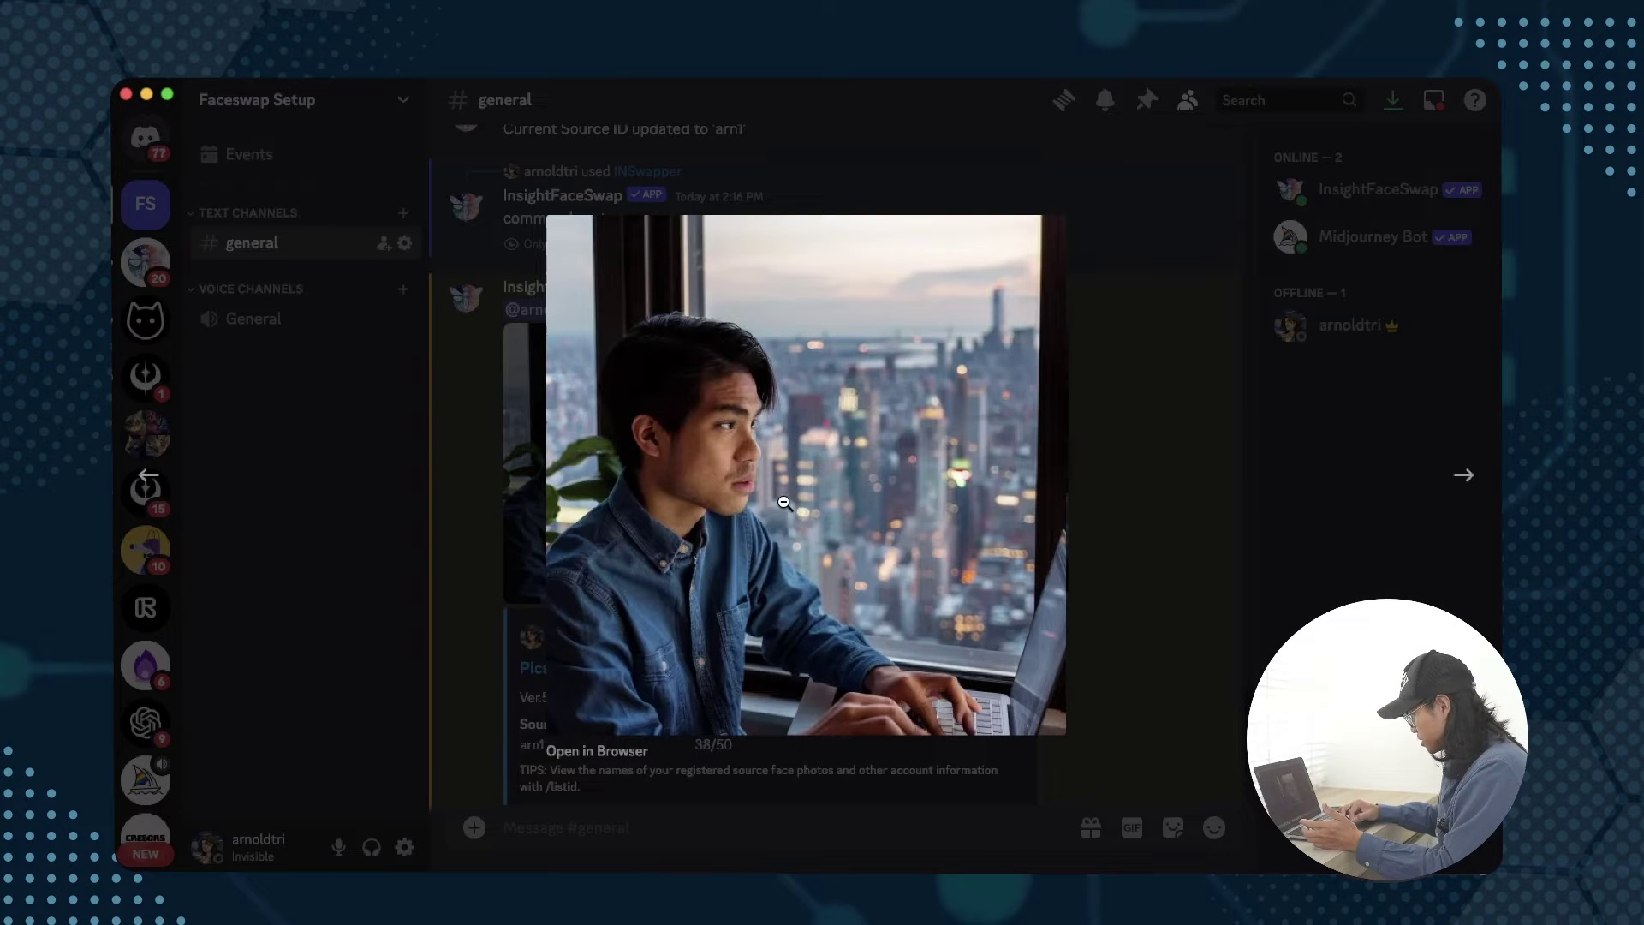
pyautogui.click(1265, 542)
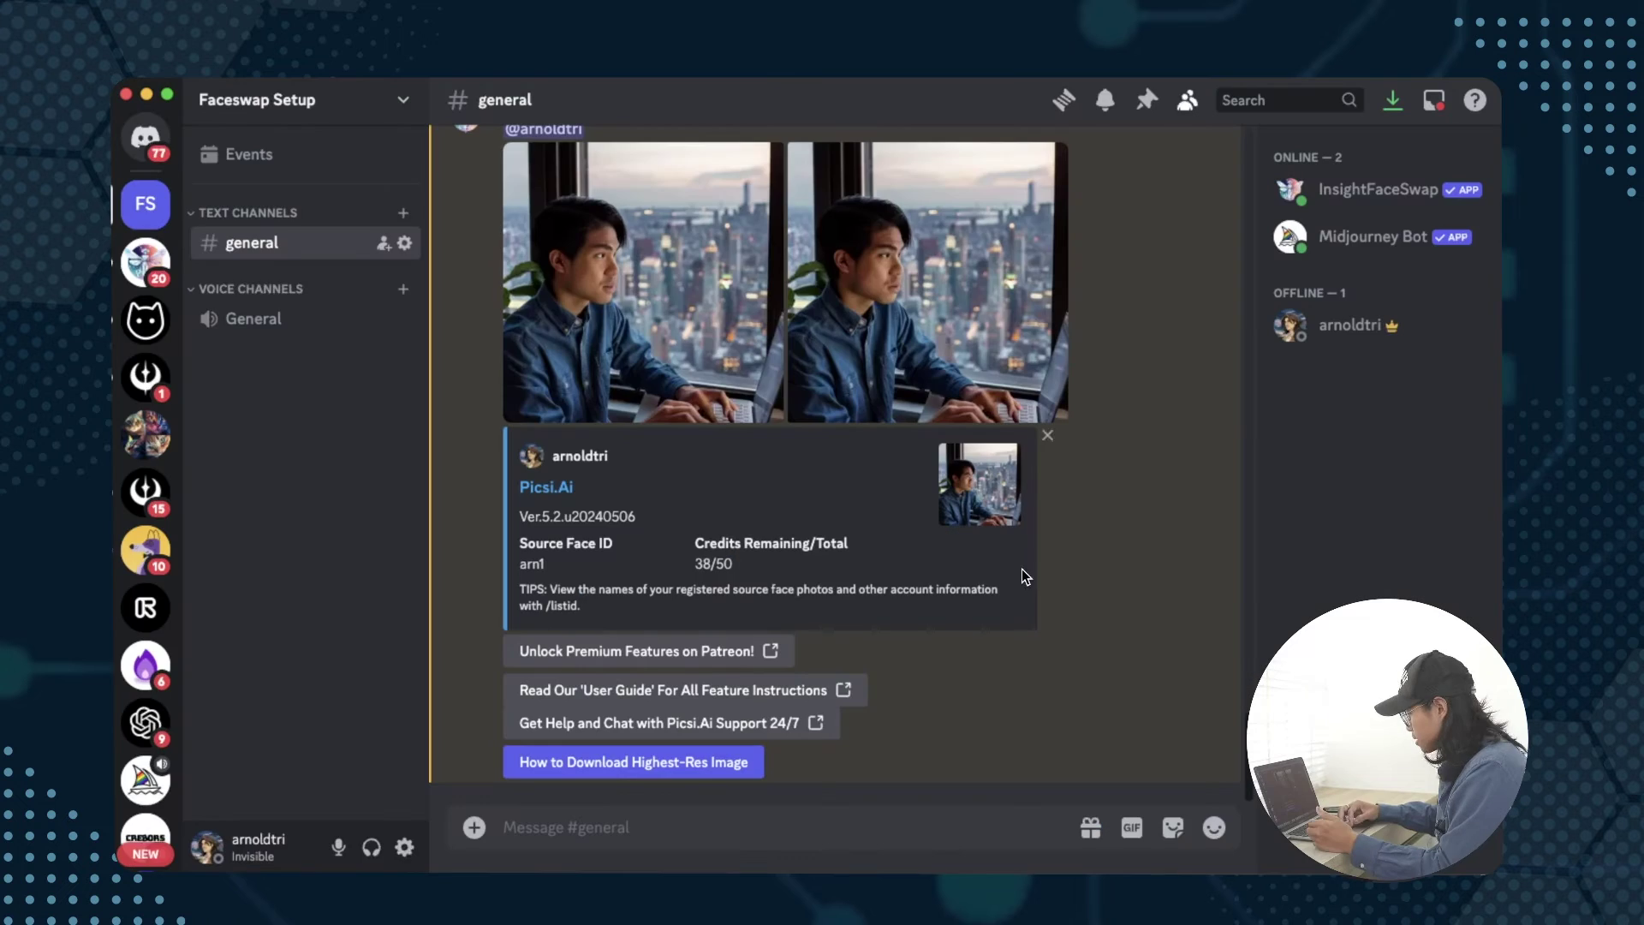
pyautogui.click(931, 384)
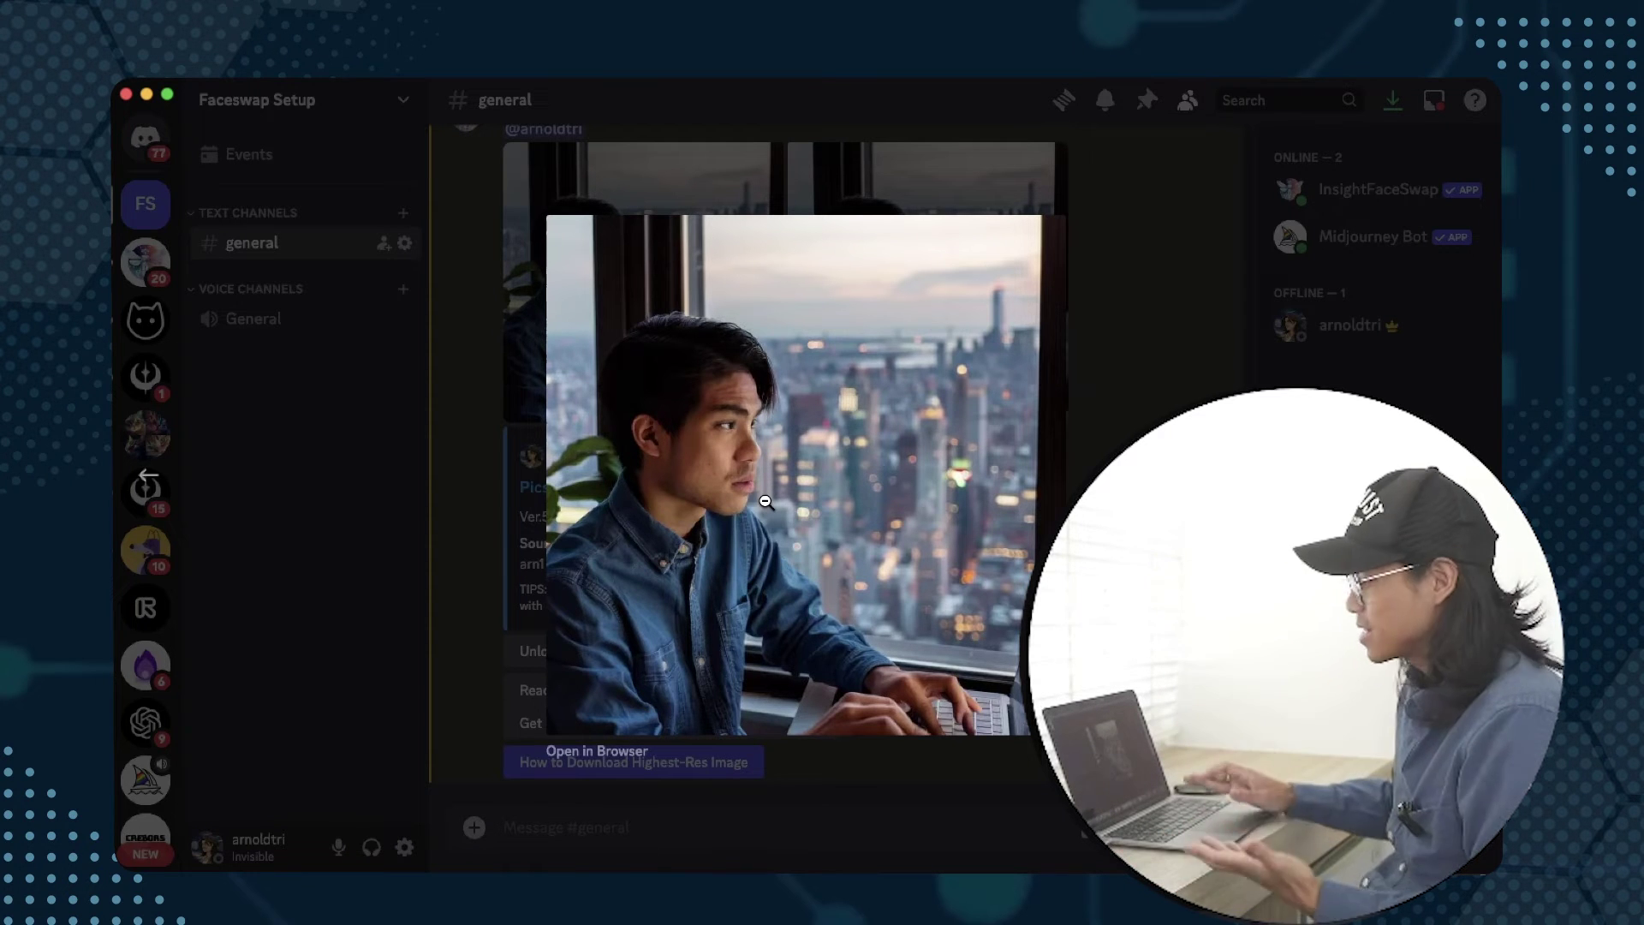
pyautogui.press('Escape')
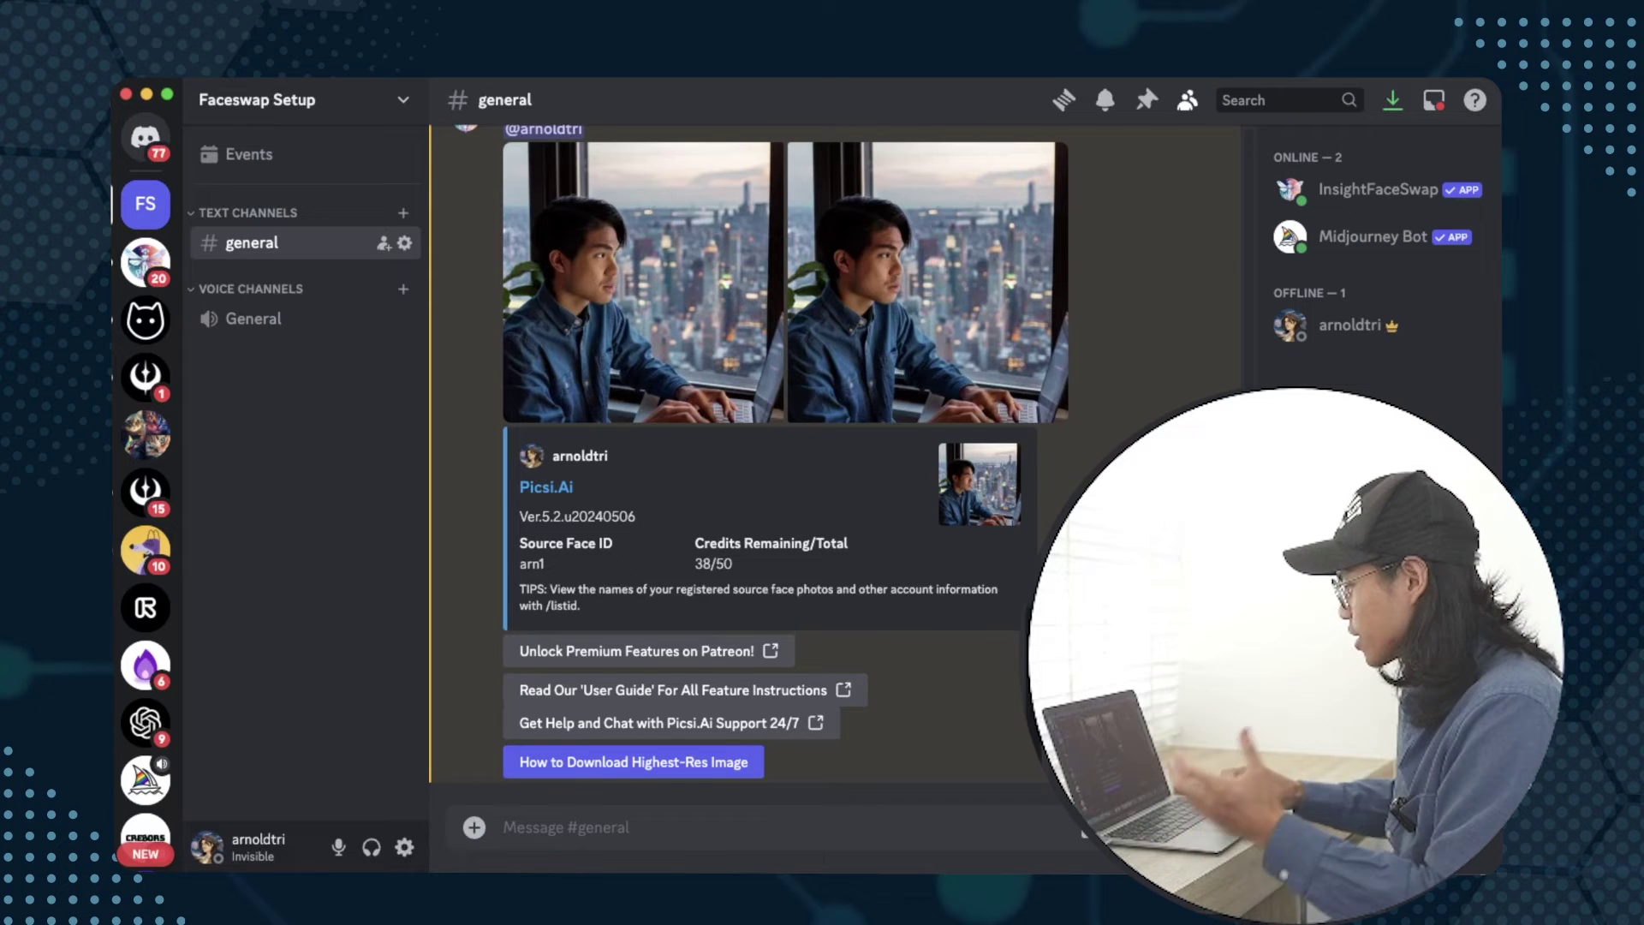
pyautogui.scroll(1, 810, 463)
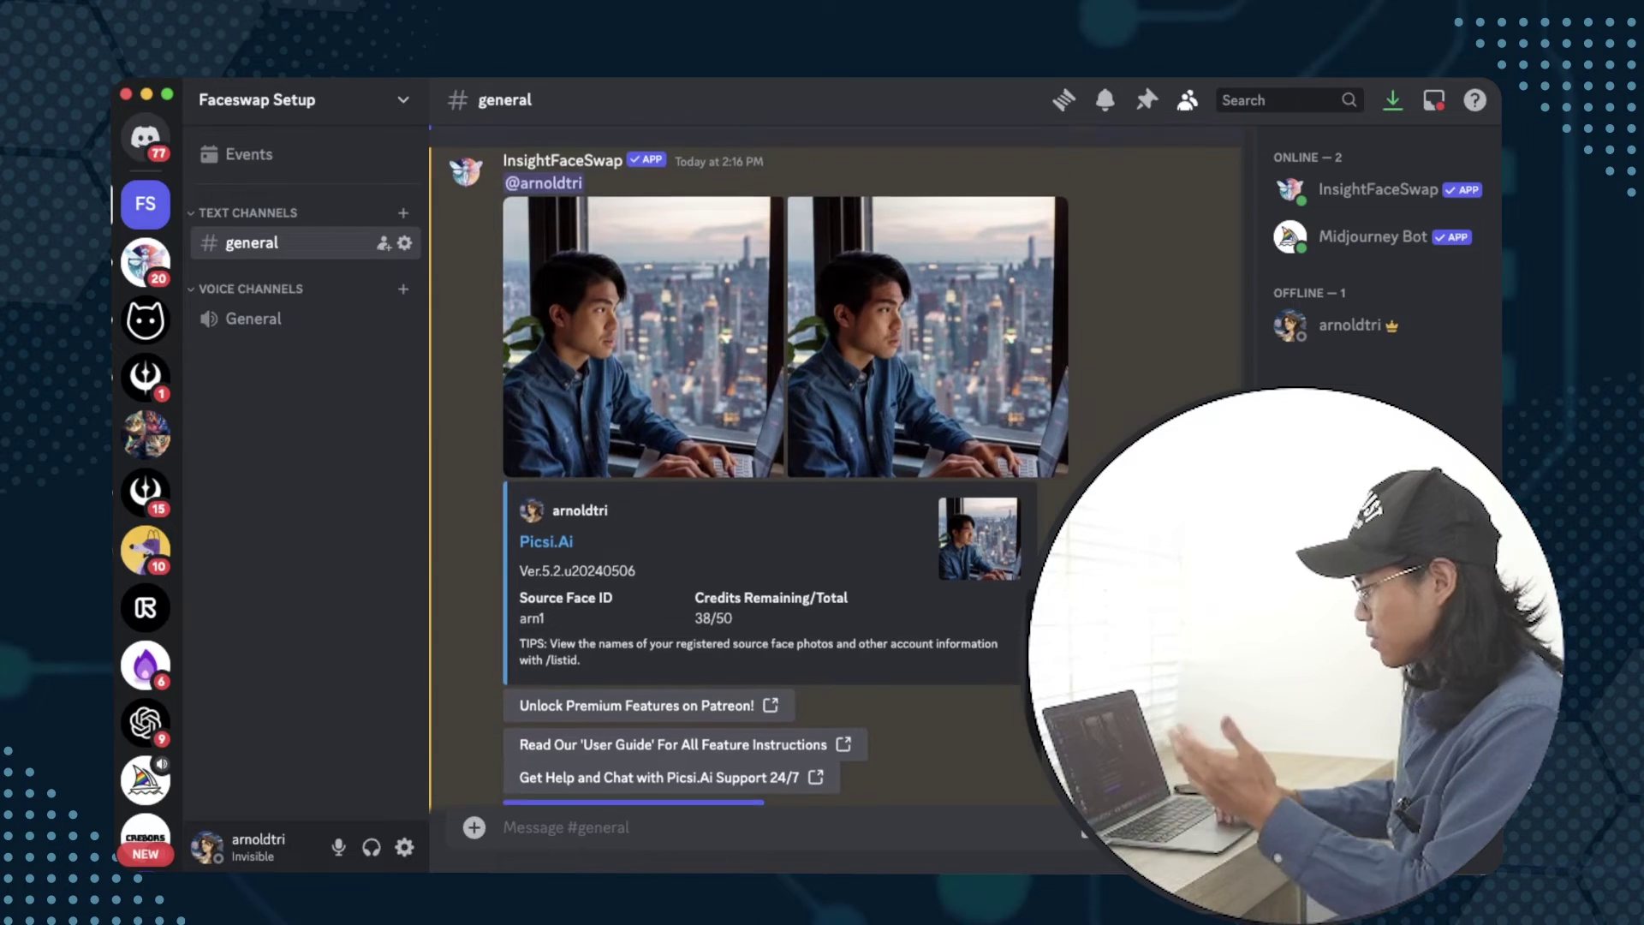
pyautogui.scroll(-1, 835, 468)
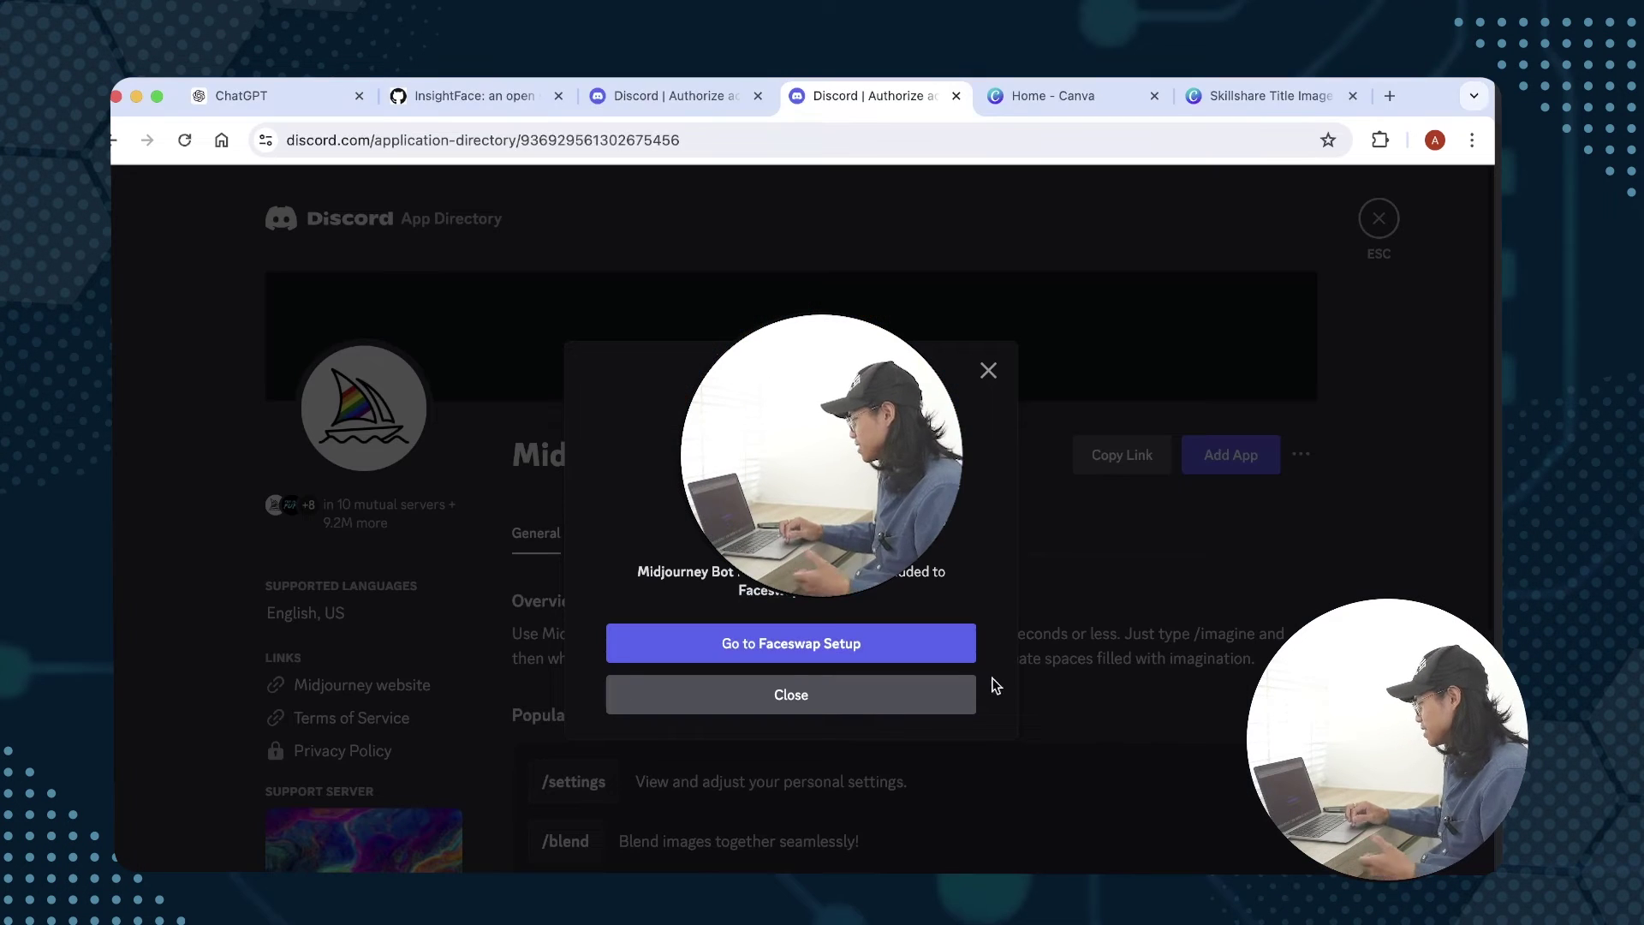
# - Ask ChatGPT for at least 10 scenes of a coder in a wild luminescent environment, maybe skydiving, in a code-filled laboratory, or in a futuristic setting
pyautogui.click(240, 97)
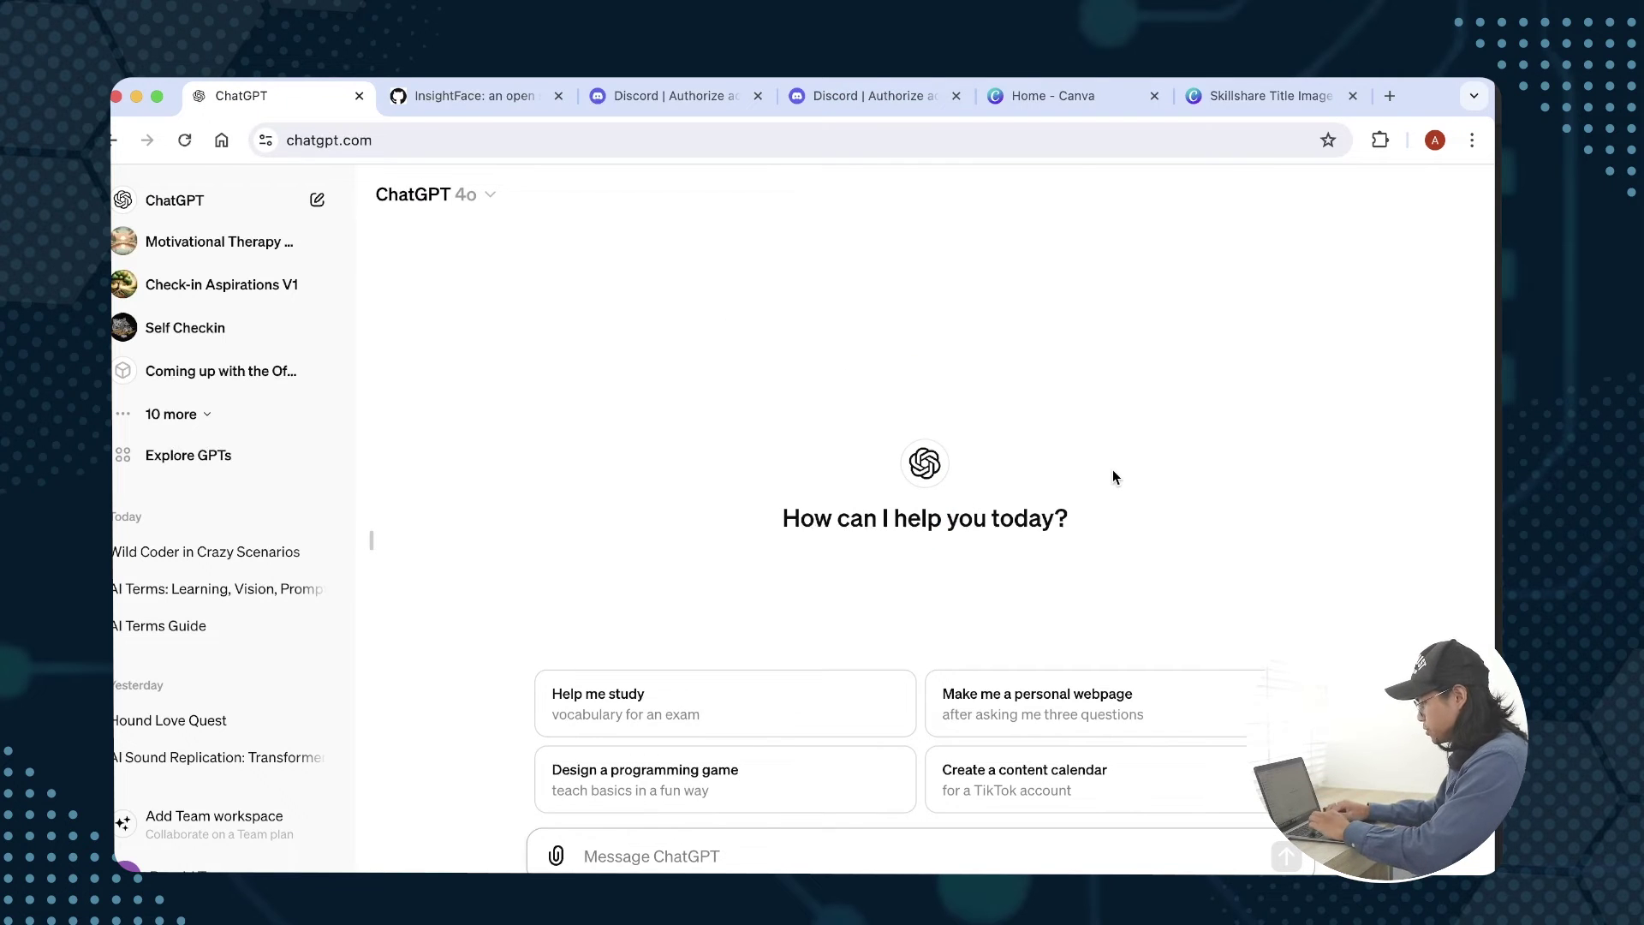
pyautogui.write('List atleast 10 scenes where a coder is in a wild environment, maybe skydiving, or in a laboratory full of code, or a futuristic setting.')
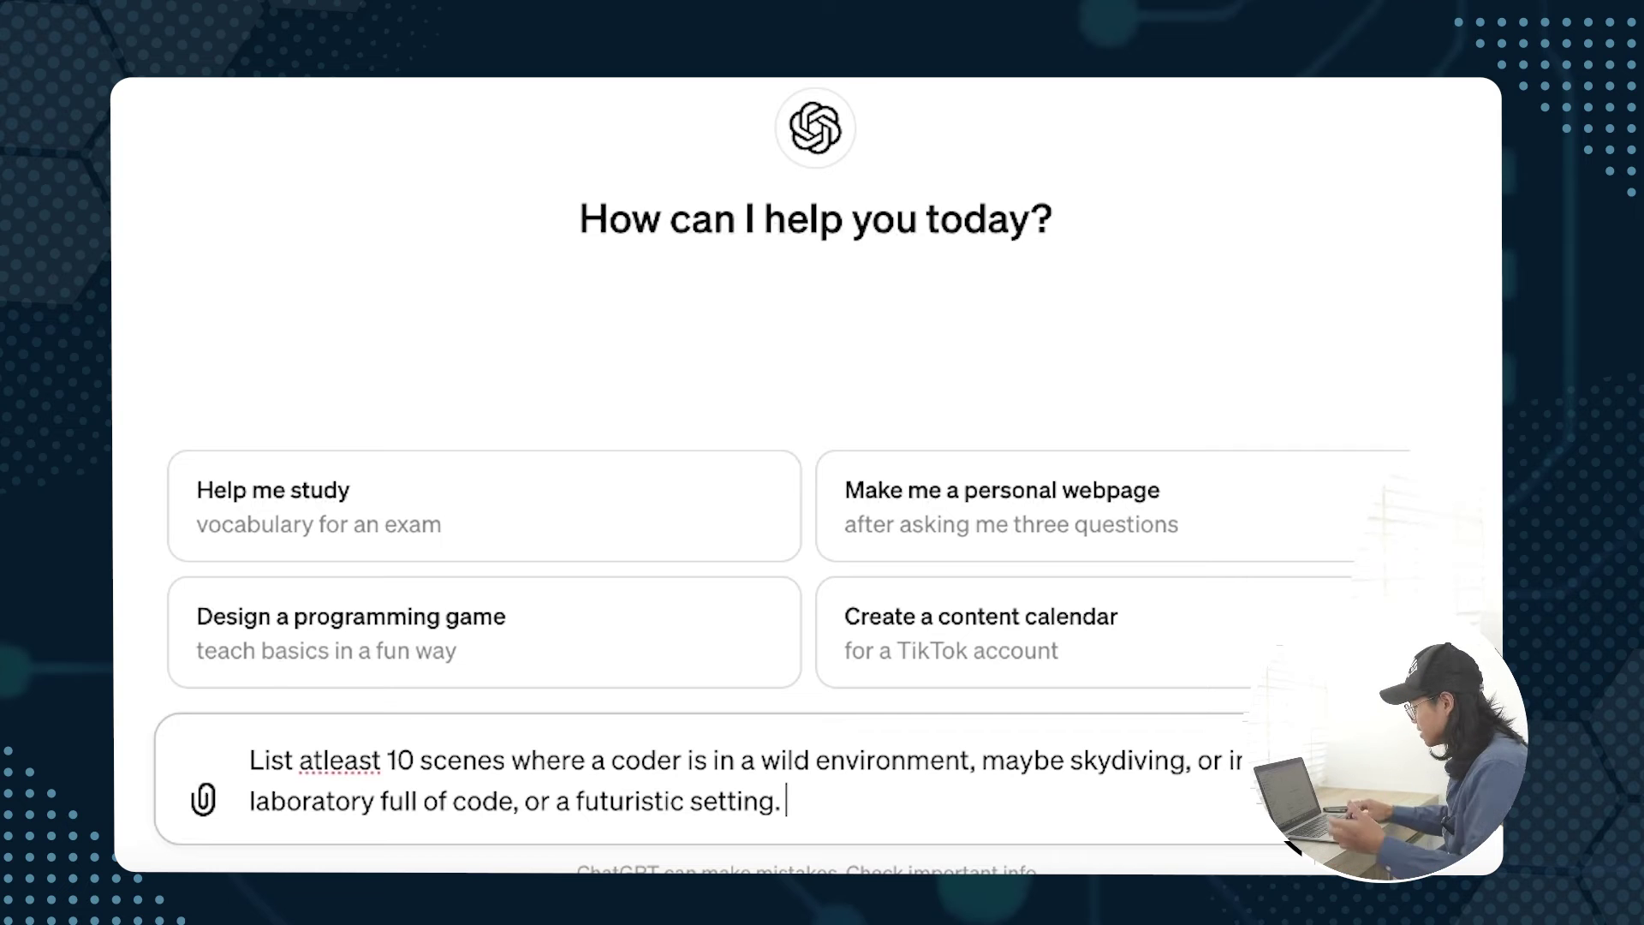
pyautogui.press('Right')
pyautogui.press('Right')
pyautogui.press('Right')
pyautogui.write('luminescent')
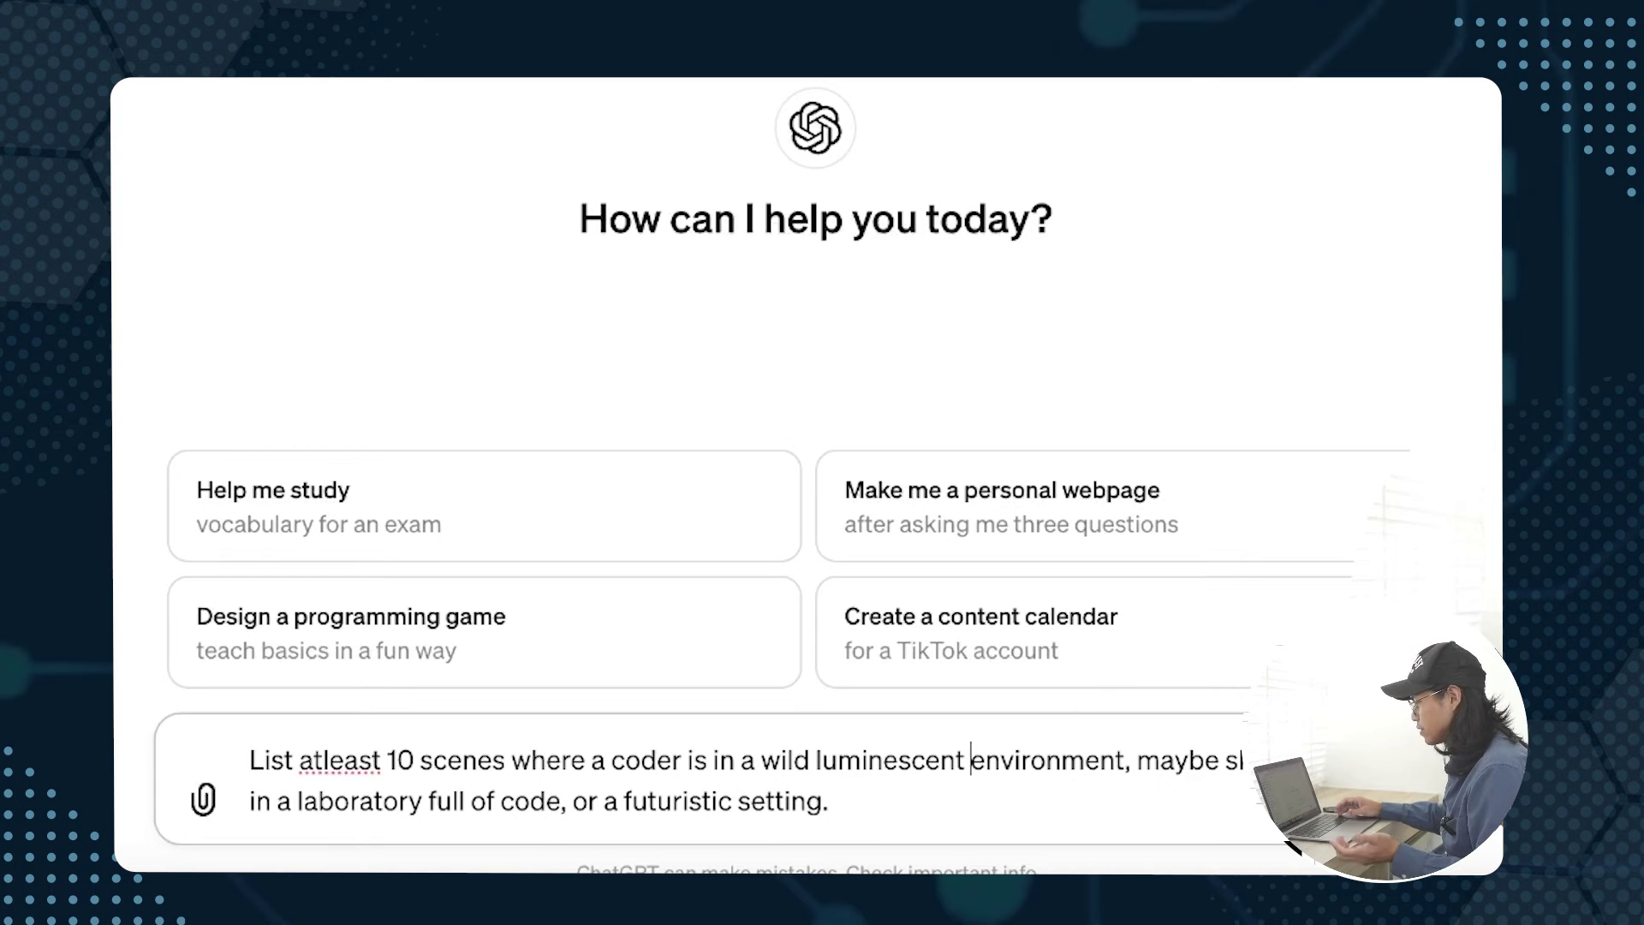
pyautogui.press('Return')
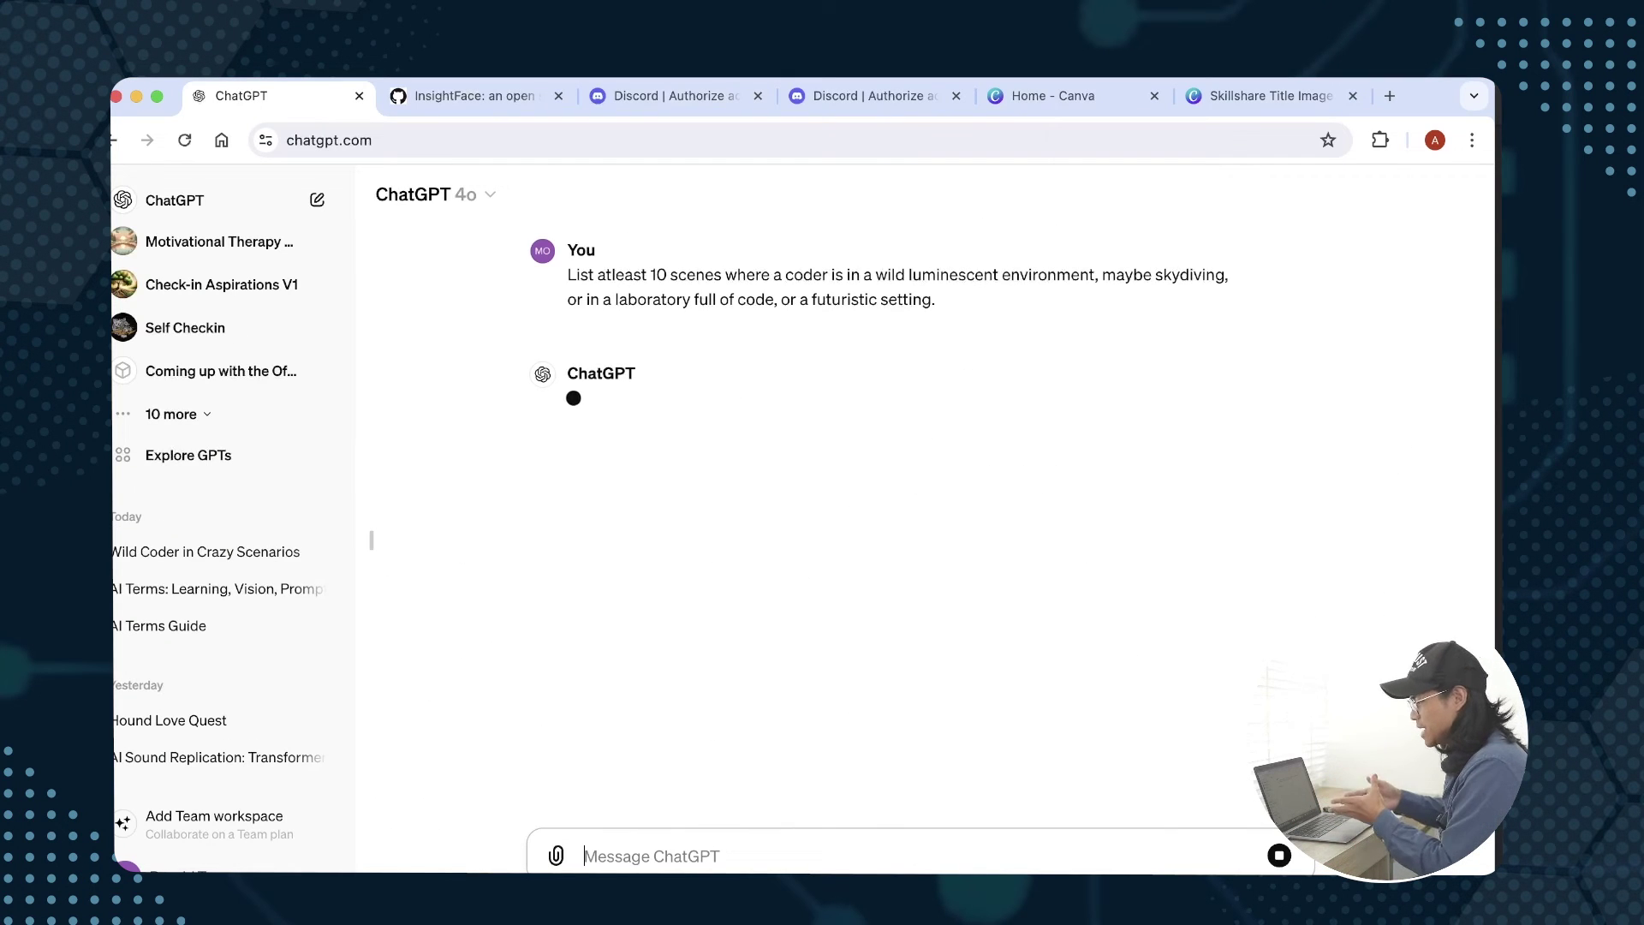
# - Ask ChatGPT to list where each person is coding on a laptop and to make the scenes more wild and crazier
pyautogui.write('This person is also coding , where are they coding. List it out in front of the result.')
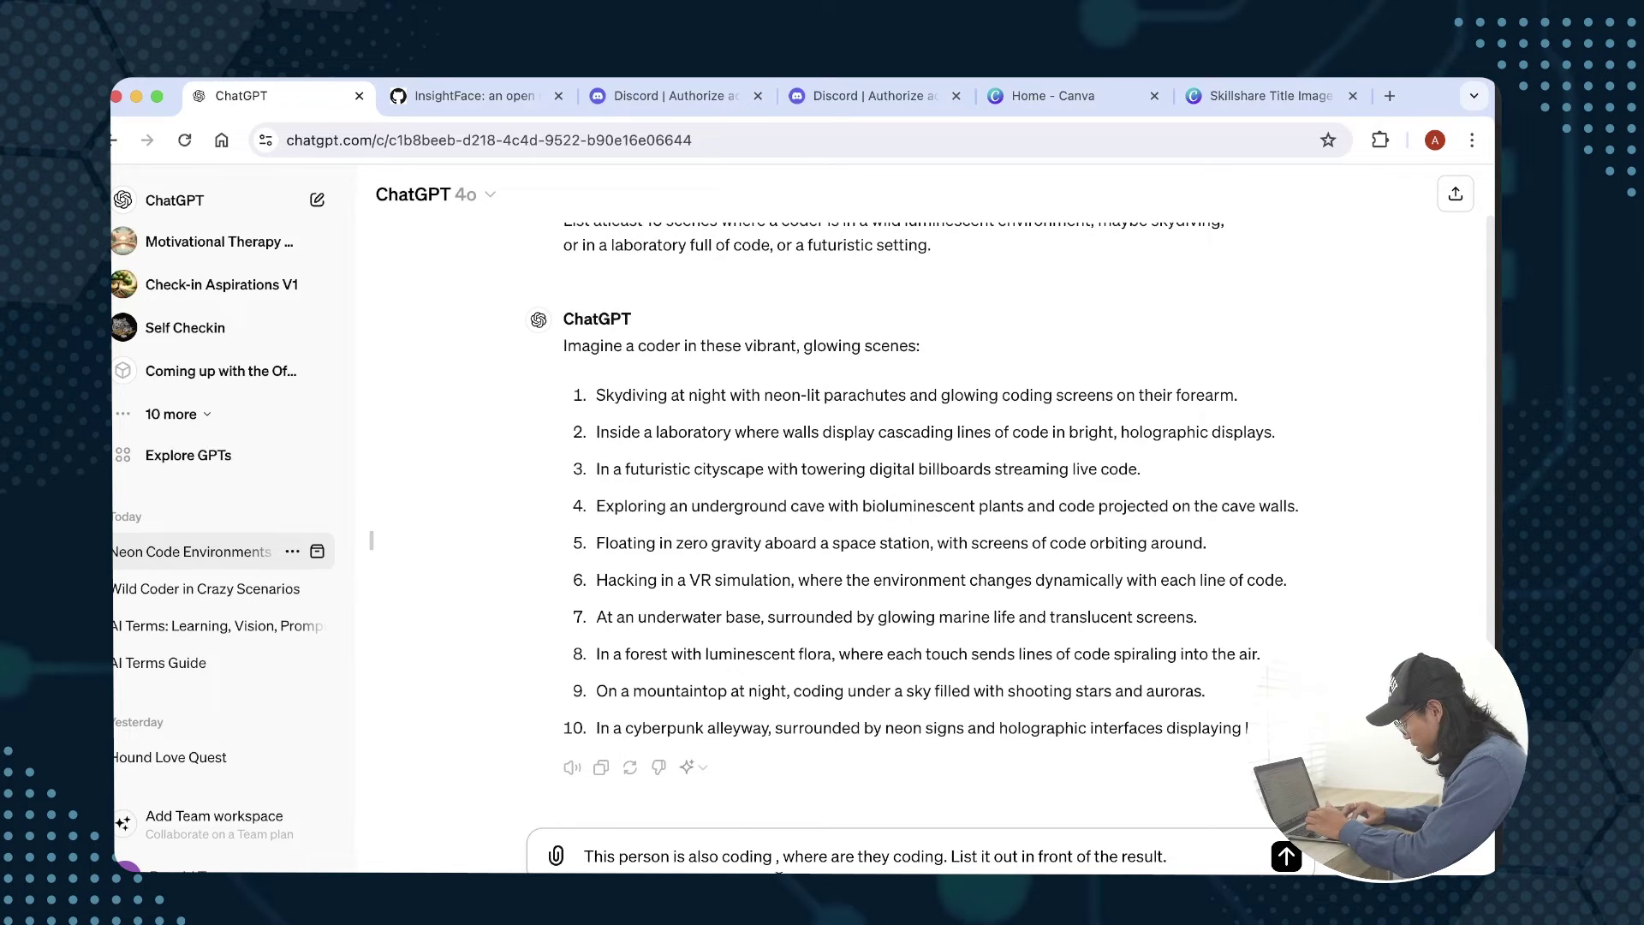
pyautogui.click(775, 857)
pyautogui.write('on a laptop')
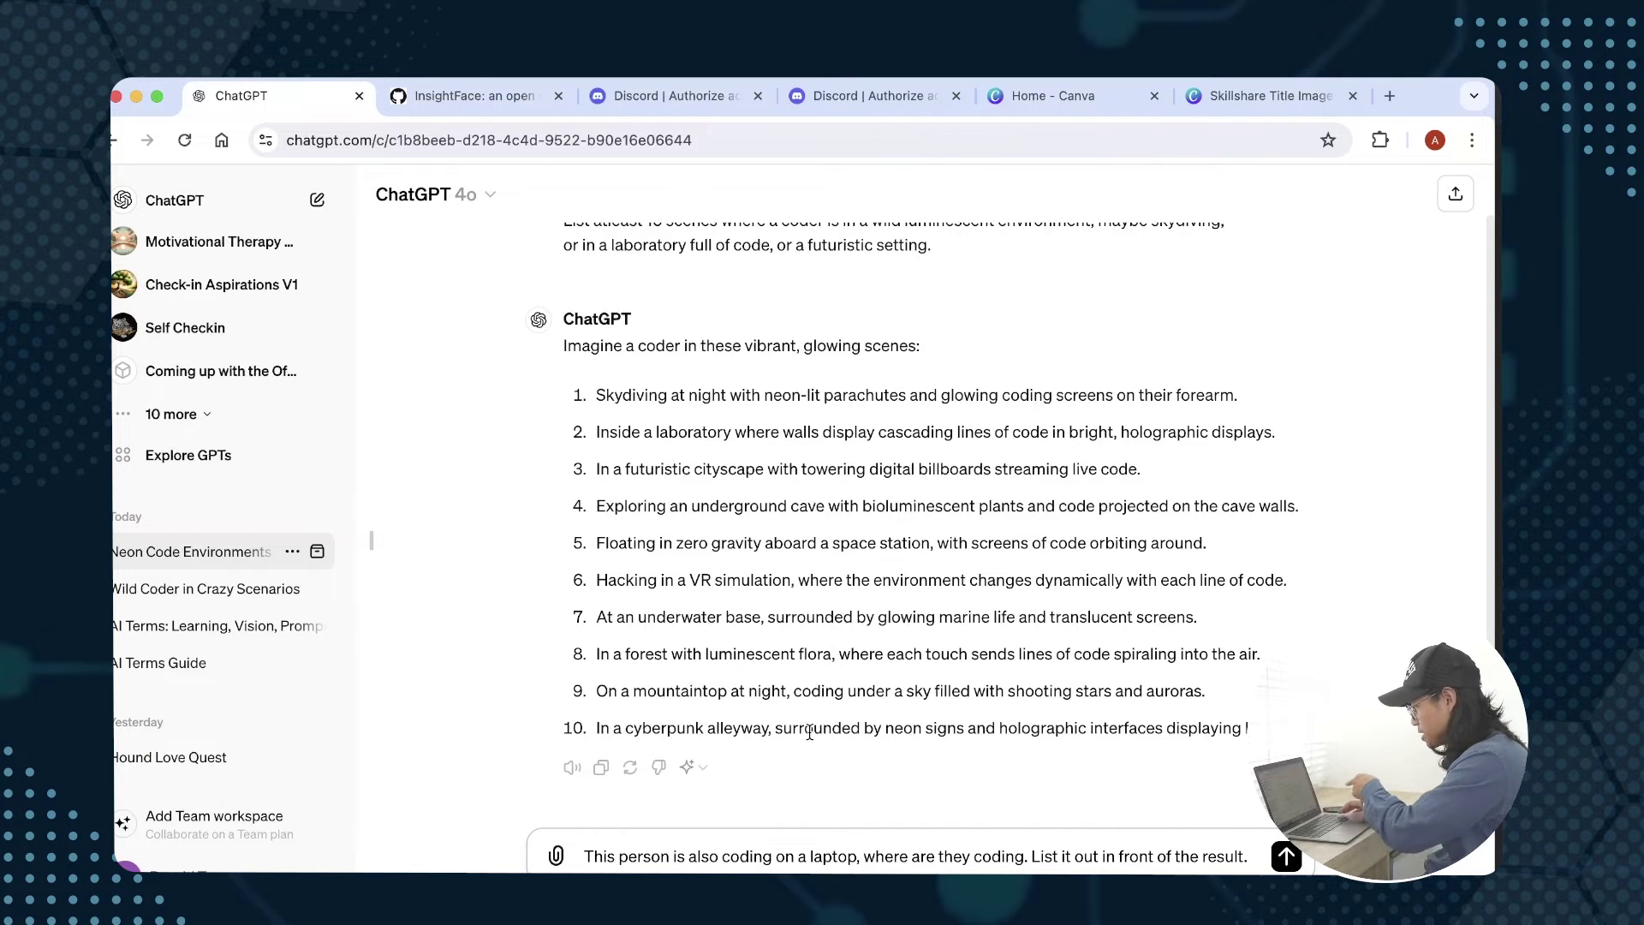
pyautogui.press('Return')
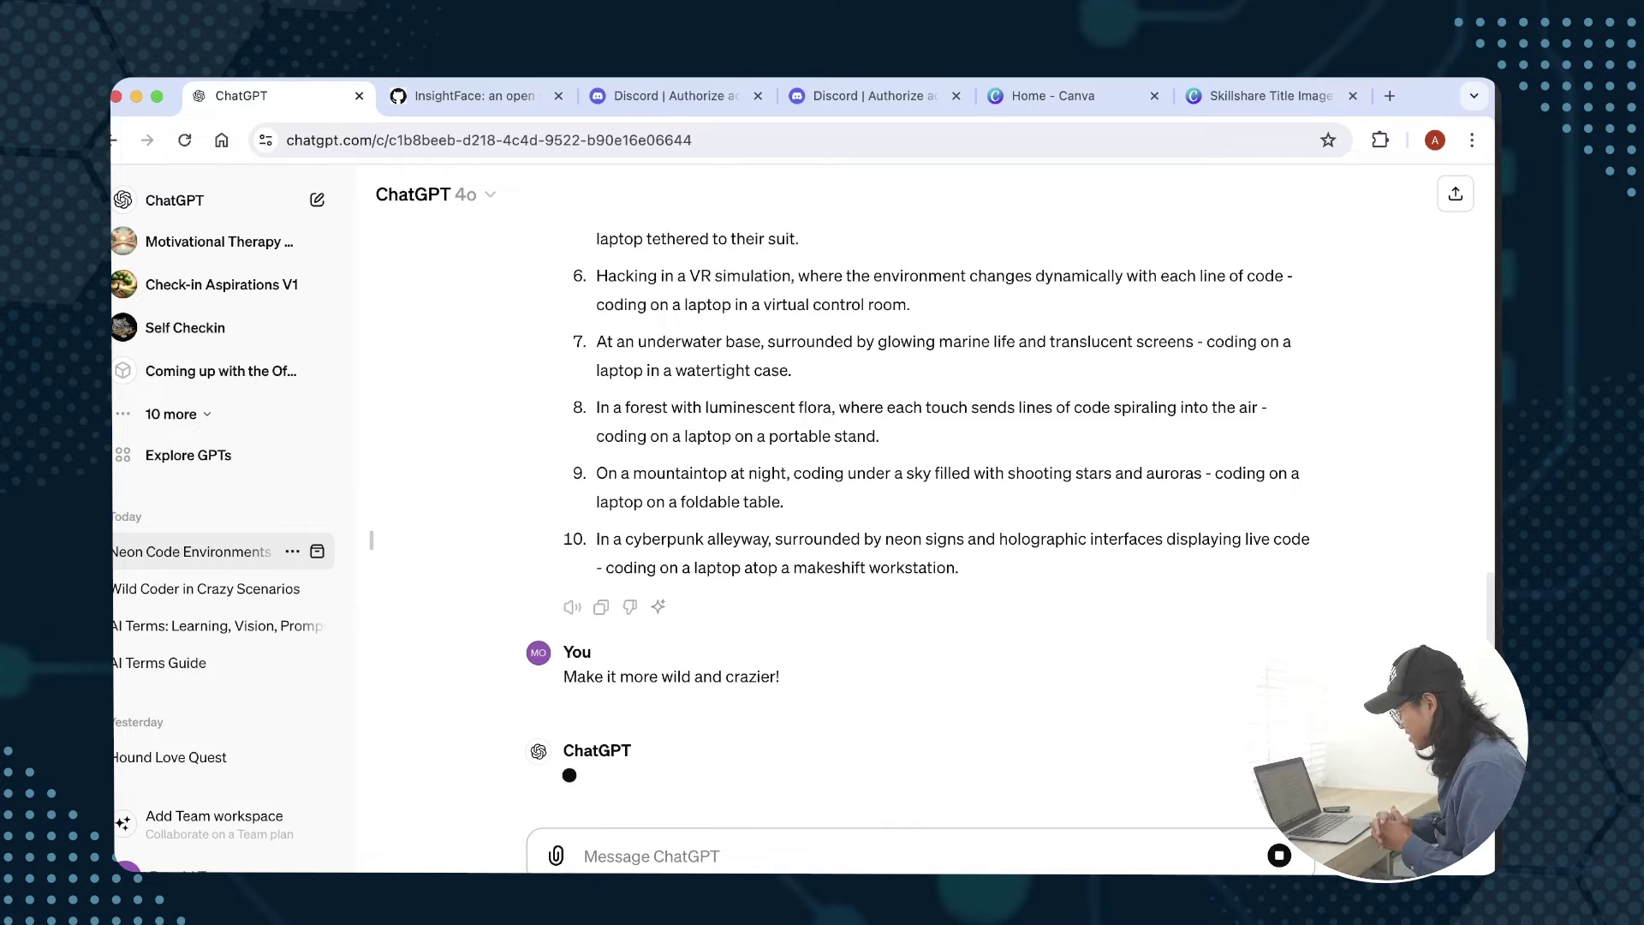
# - Submit ChatGPT's skydiving scene, with the coder free-falling through rings of fire, as a Midjourney /imagine prompt in Discord
pyautogui.scroll(5, 925, 514)
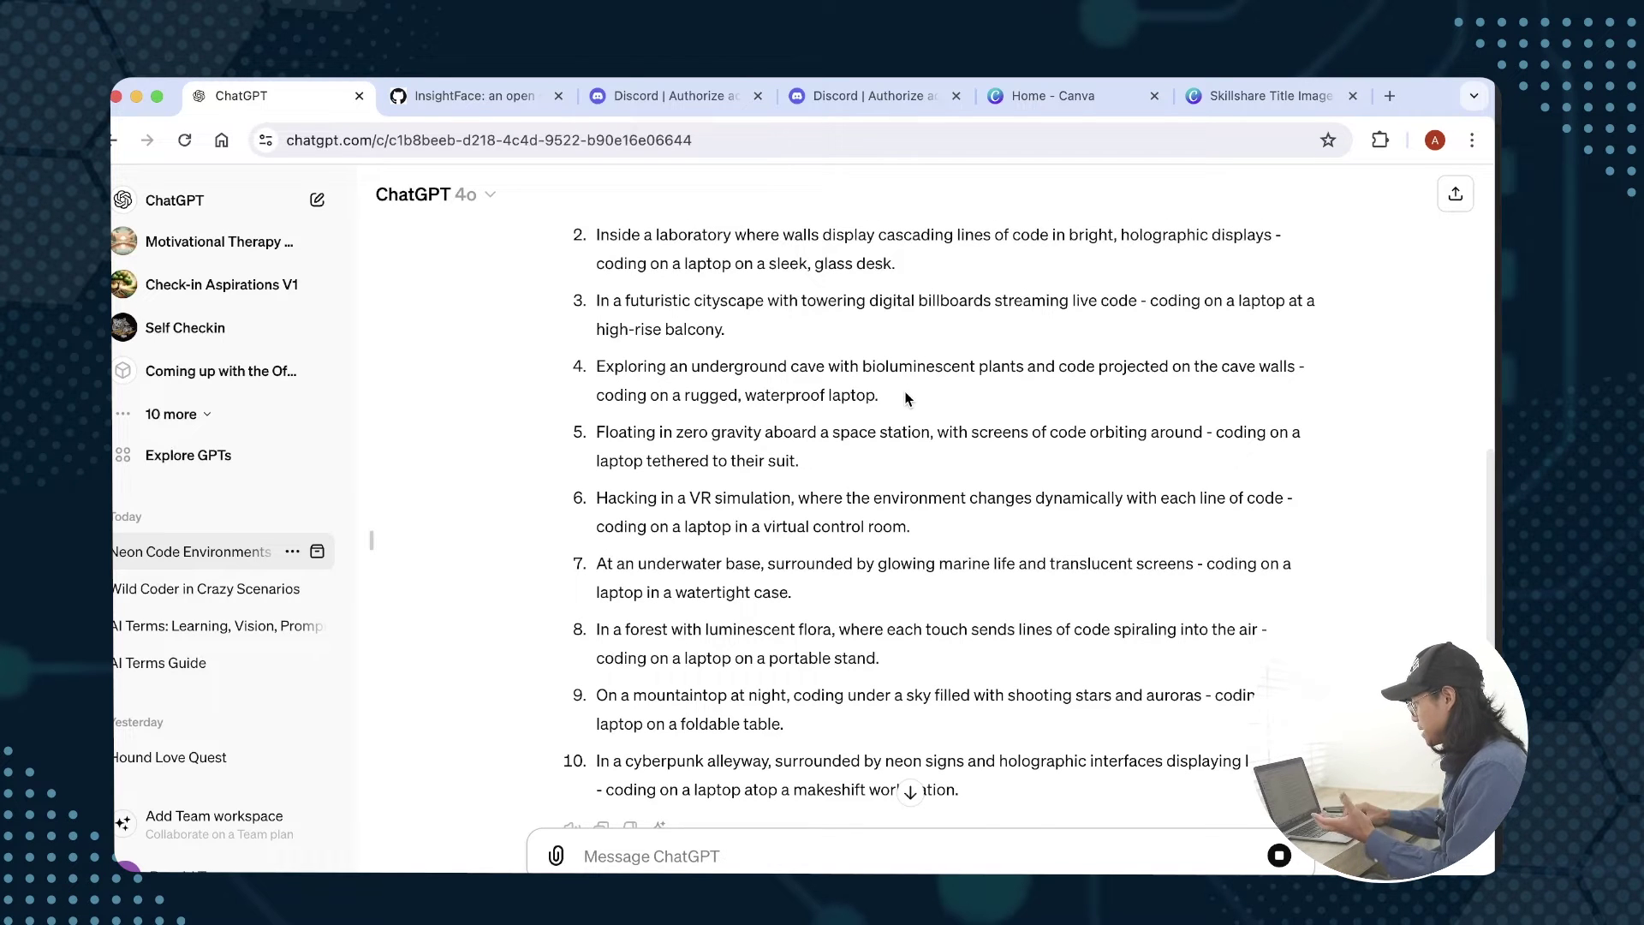
pyautogui.moveTo(908, 398); pyautogui.dragTo(842, 390)
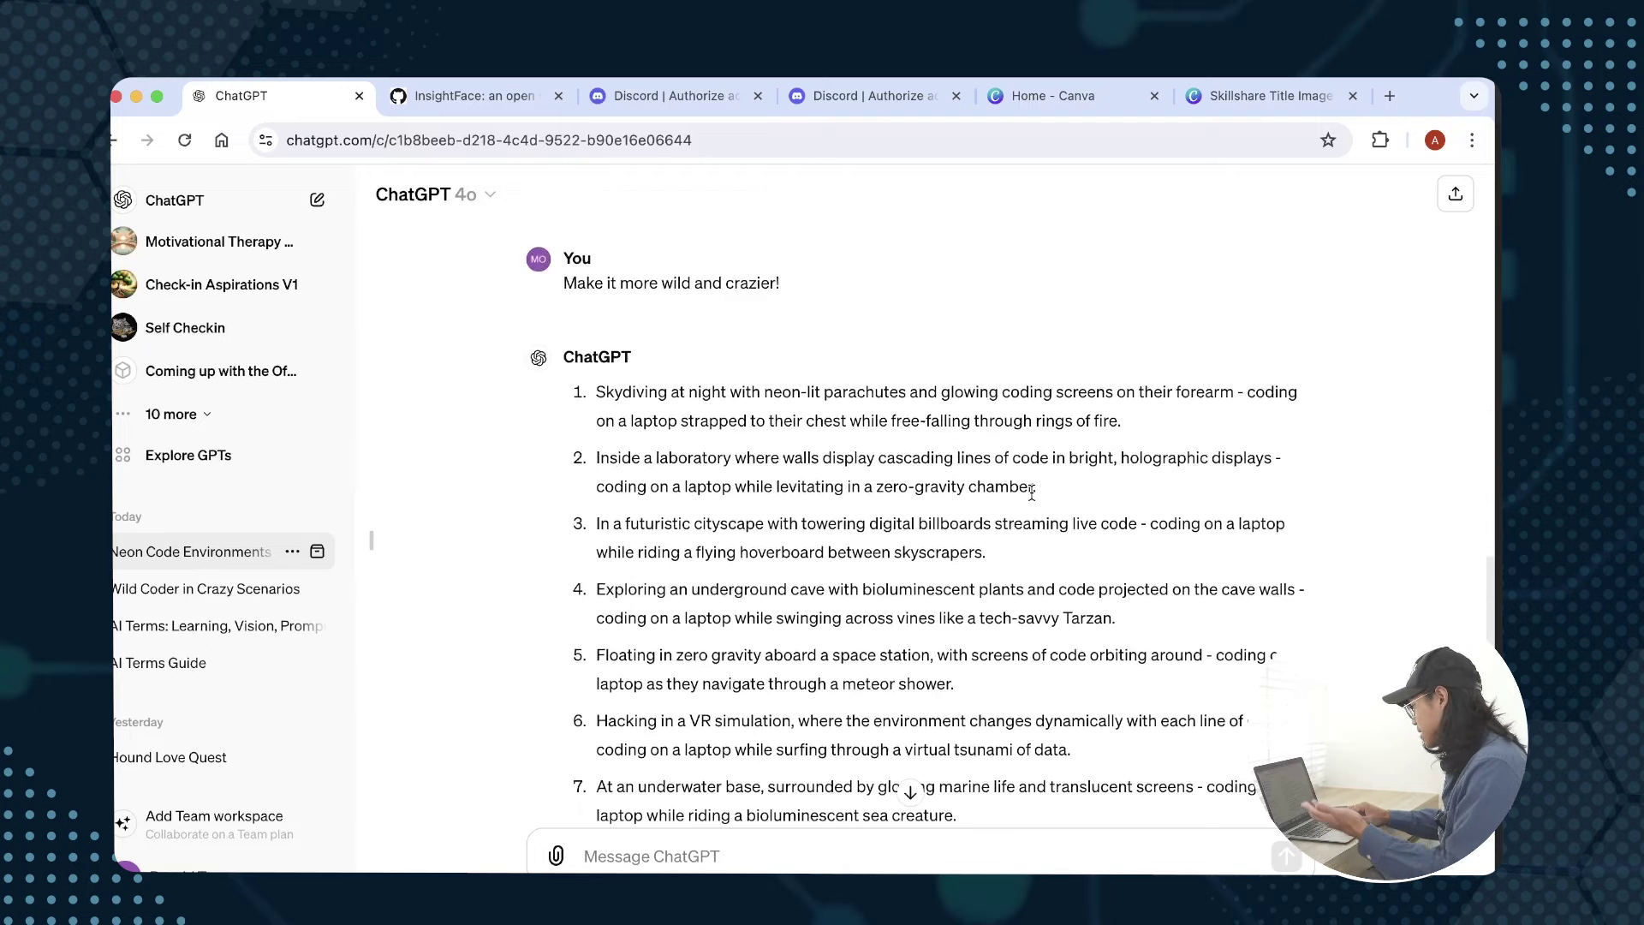
pyautogui.scroll(-2, 998, 366)
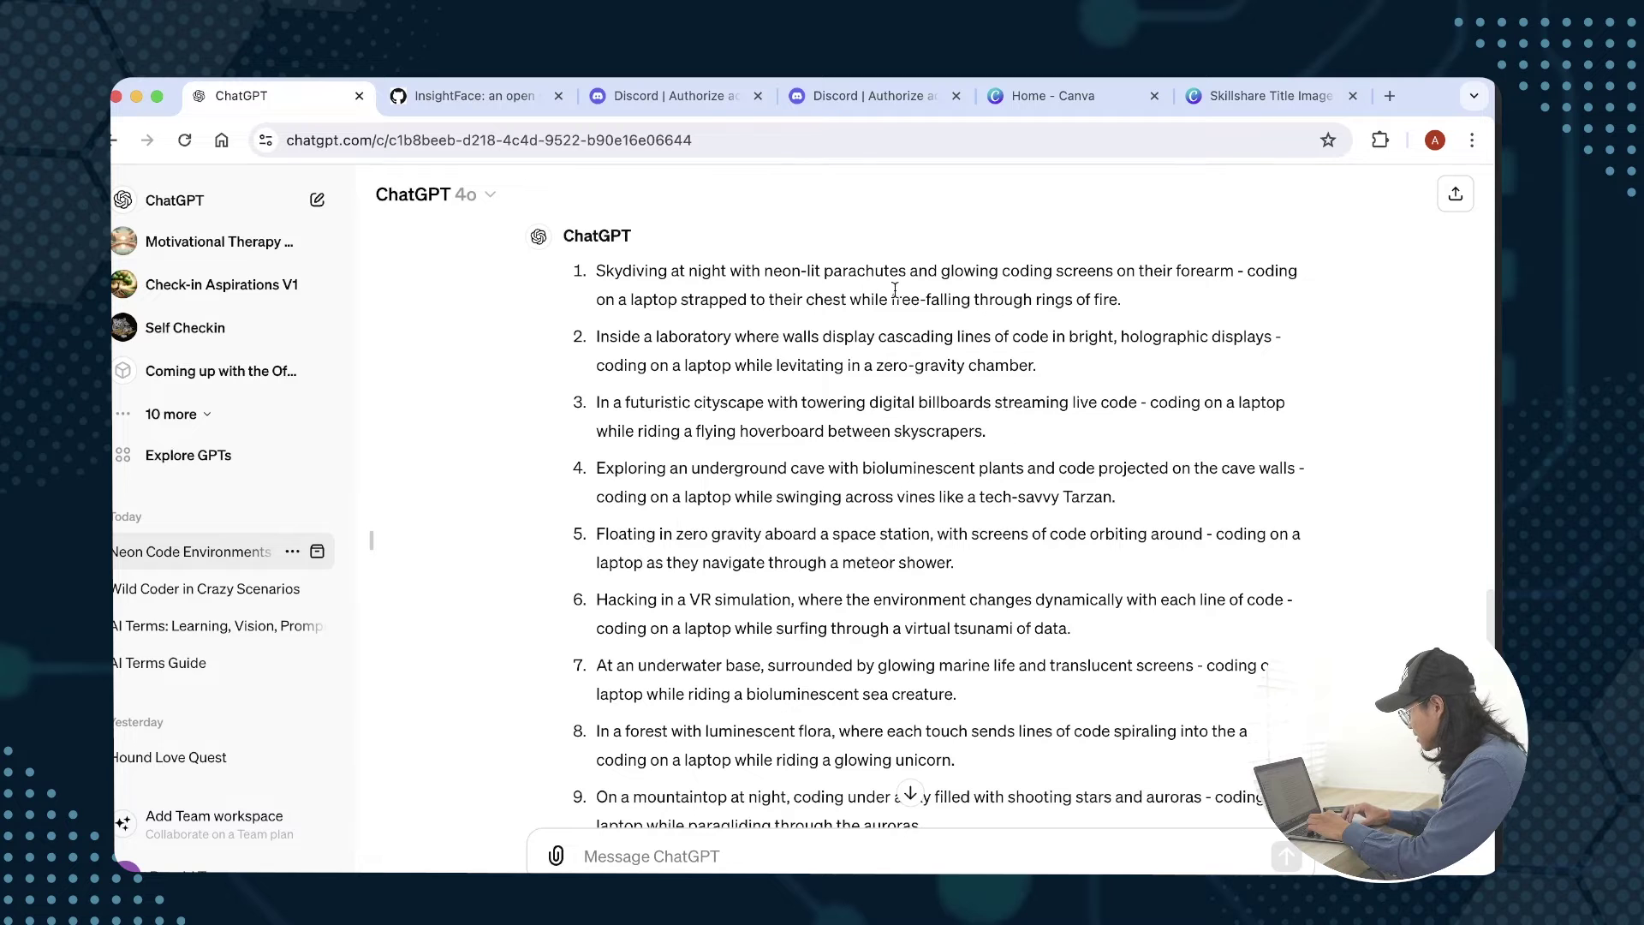
pyautogui.moveTo(1139, 307); pyautogui.dragTo(599, 278)
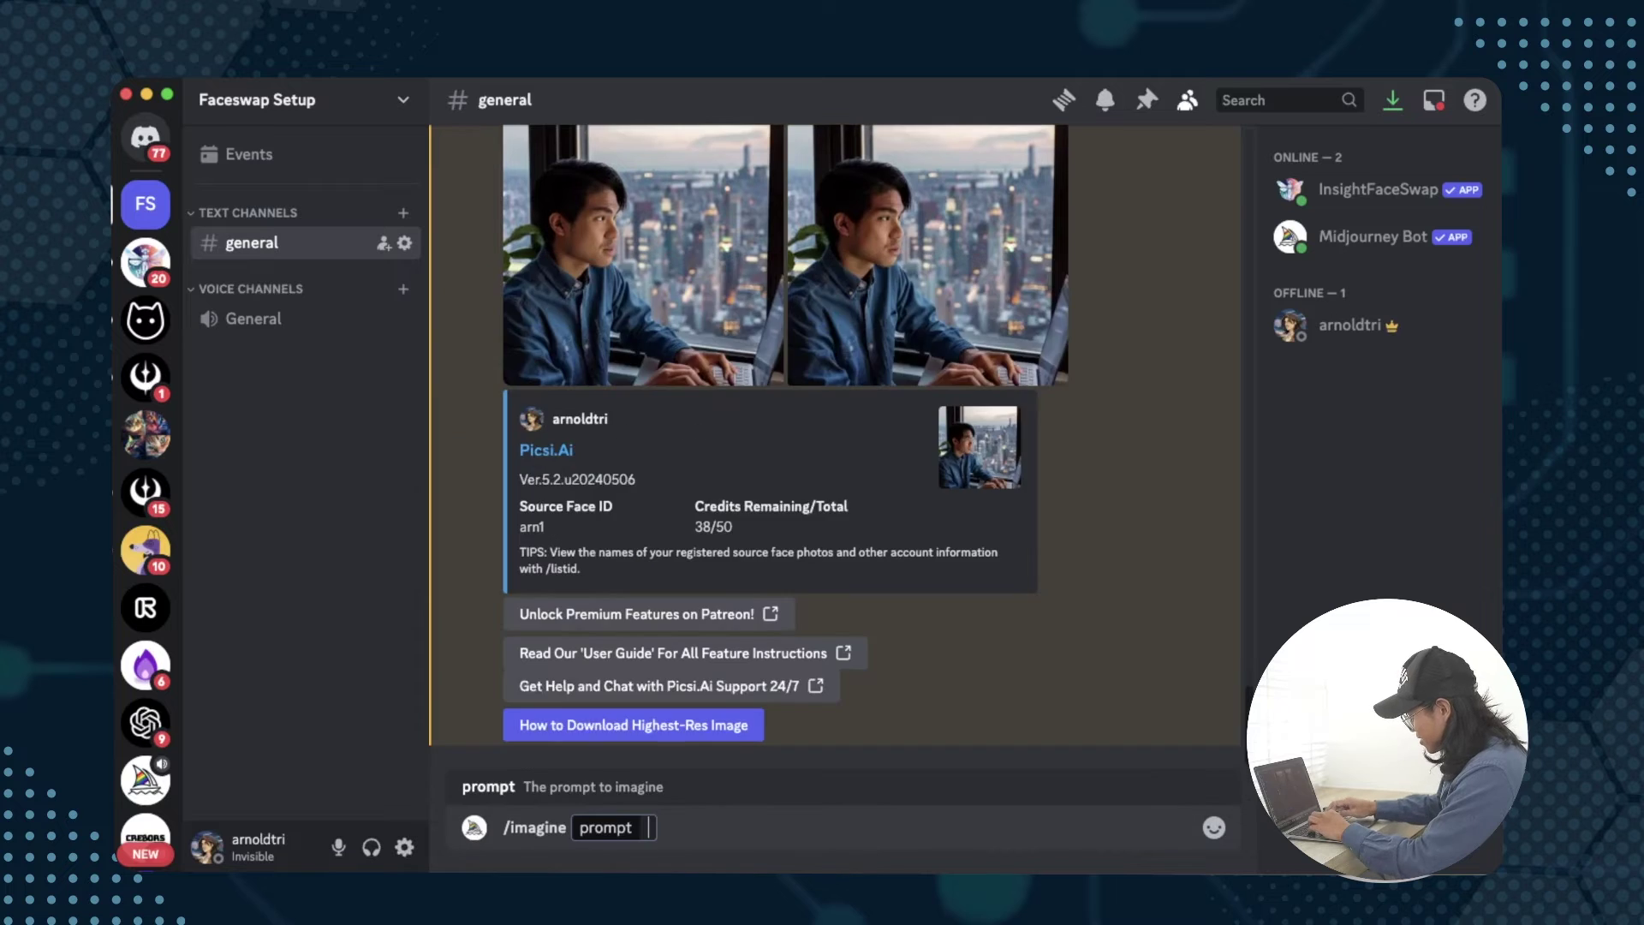
pyautogui.write('Skydiving at night with neon-lit parachutes and glowing coding screens on their forearm - coding on a laptop strapped to their chest while free-falling through rings of fire.')
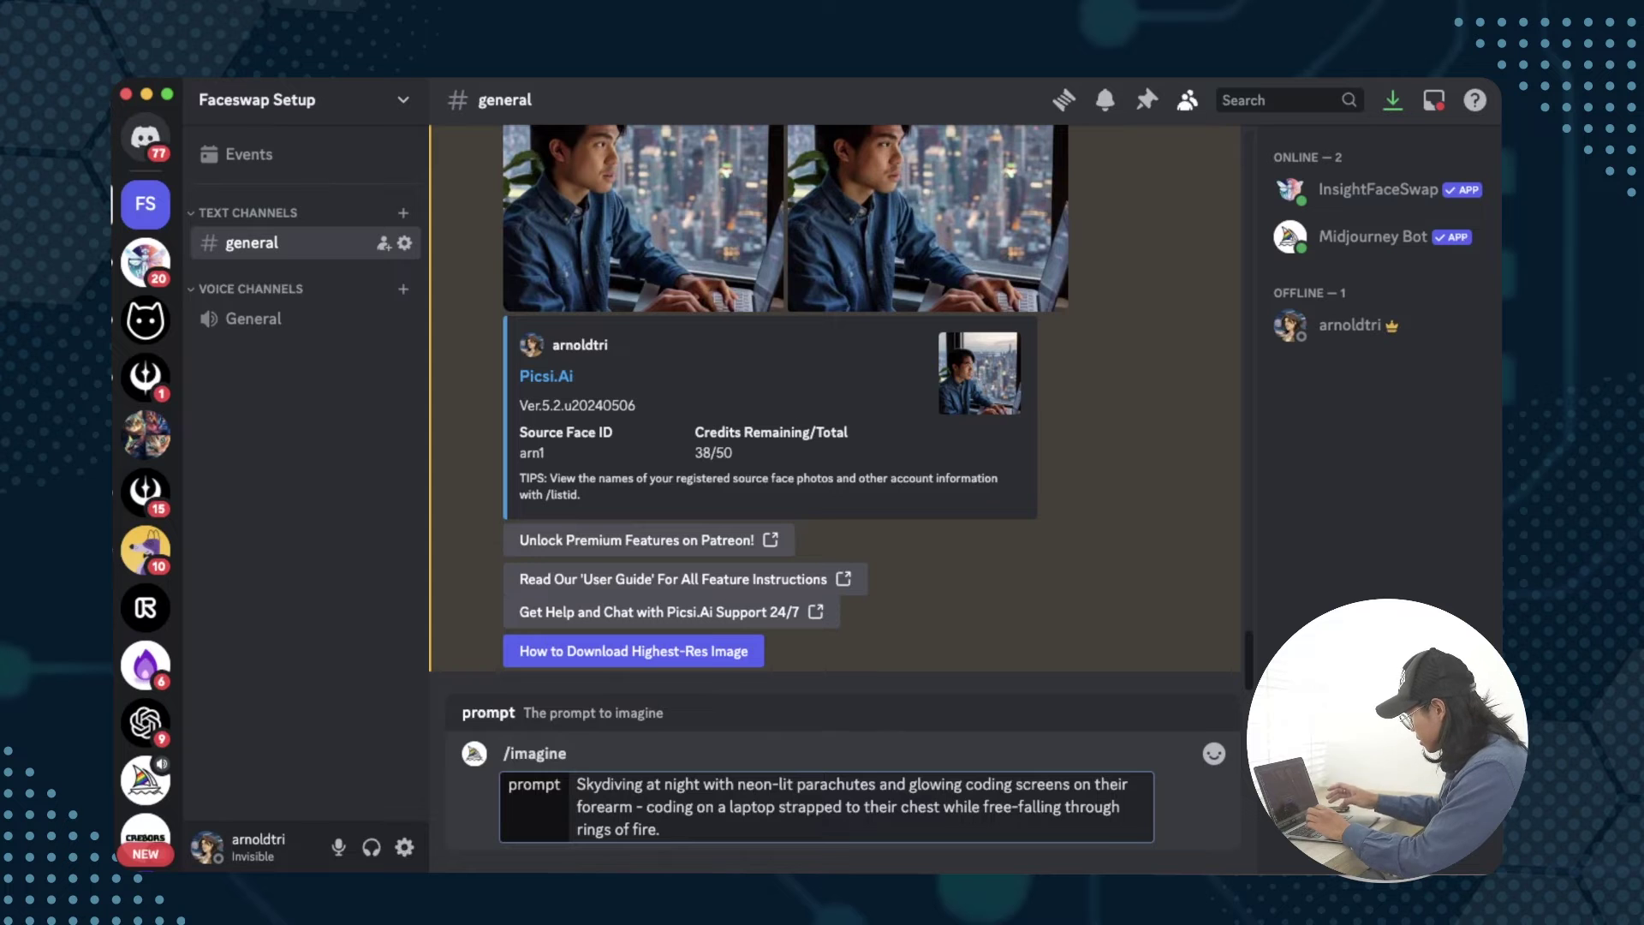
pyautogui.press('Return')
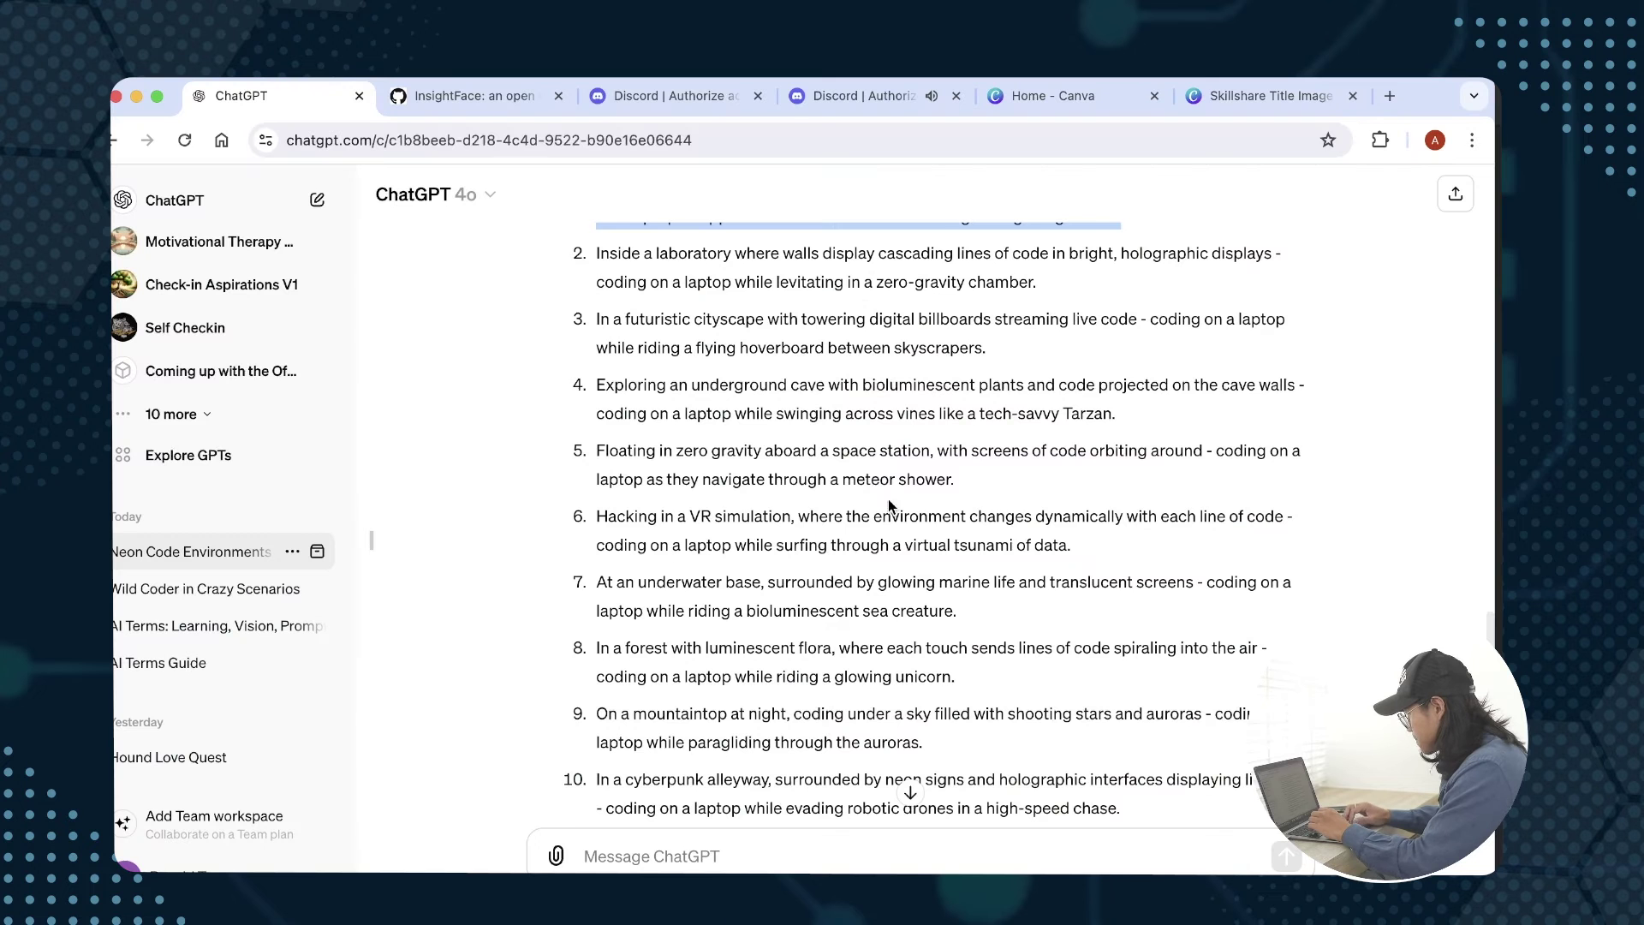
# - Submit ChatGPT's VR simulation scene, coding on a laptop while surfing a virtual tsunami of data, as a Midjourney /imagine prompt in Discord
pyautogui.moveTo(1088, 558); pyautogui.dragTo(596, 538)
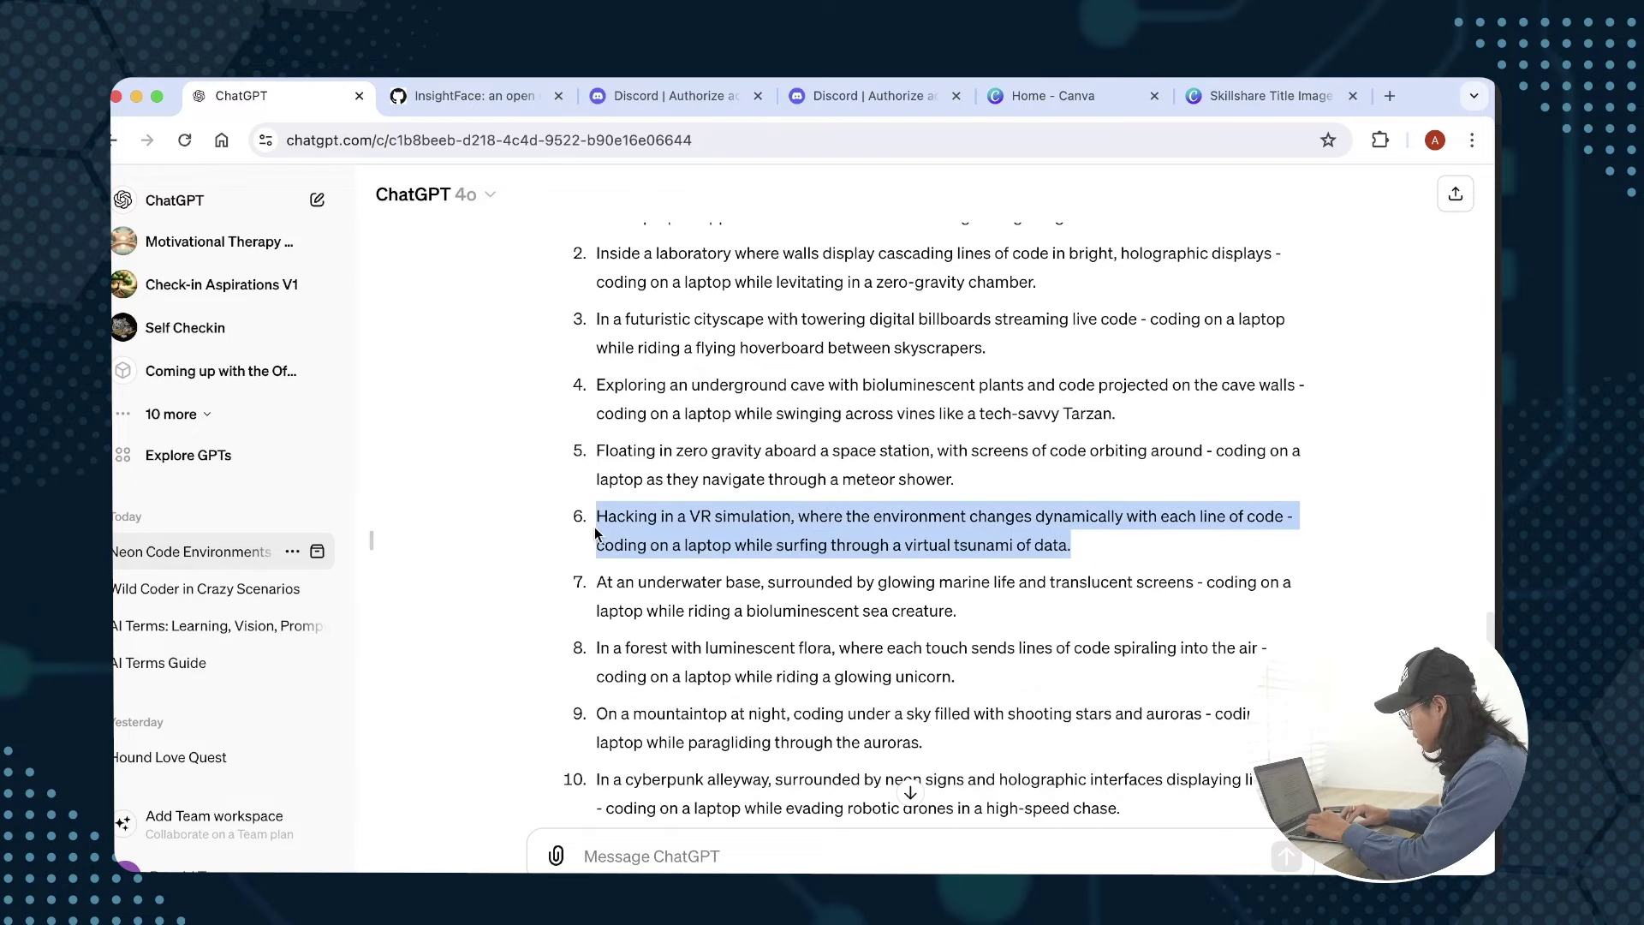
pyautogui.moveTo(596, 533); pyautogui.dragTo(600, 534)
pyautogui.press('super+Tab')
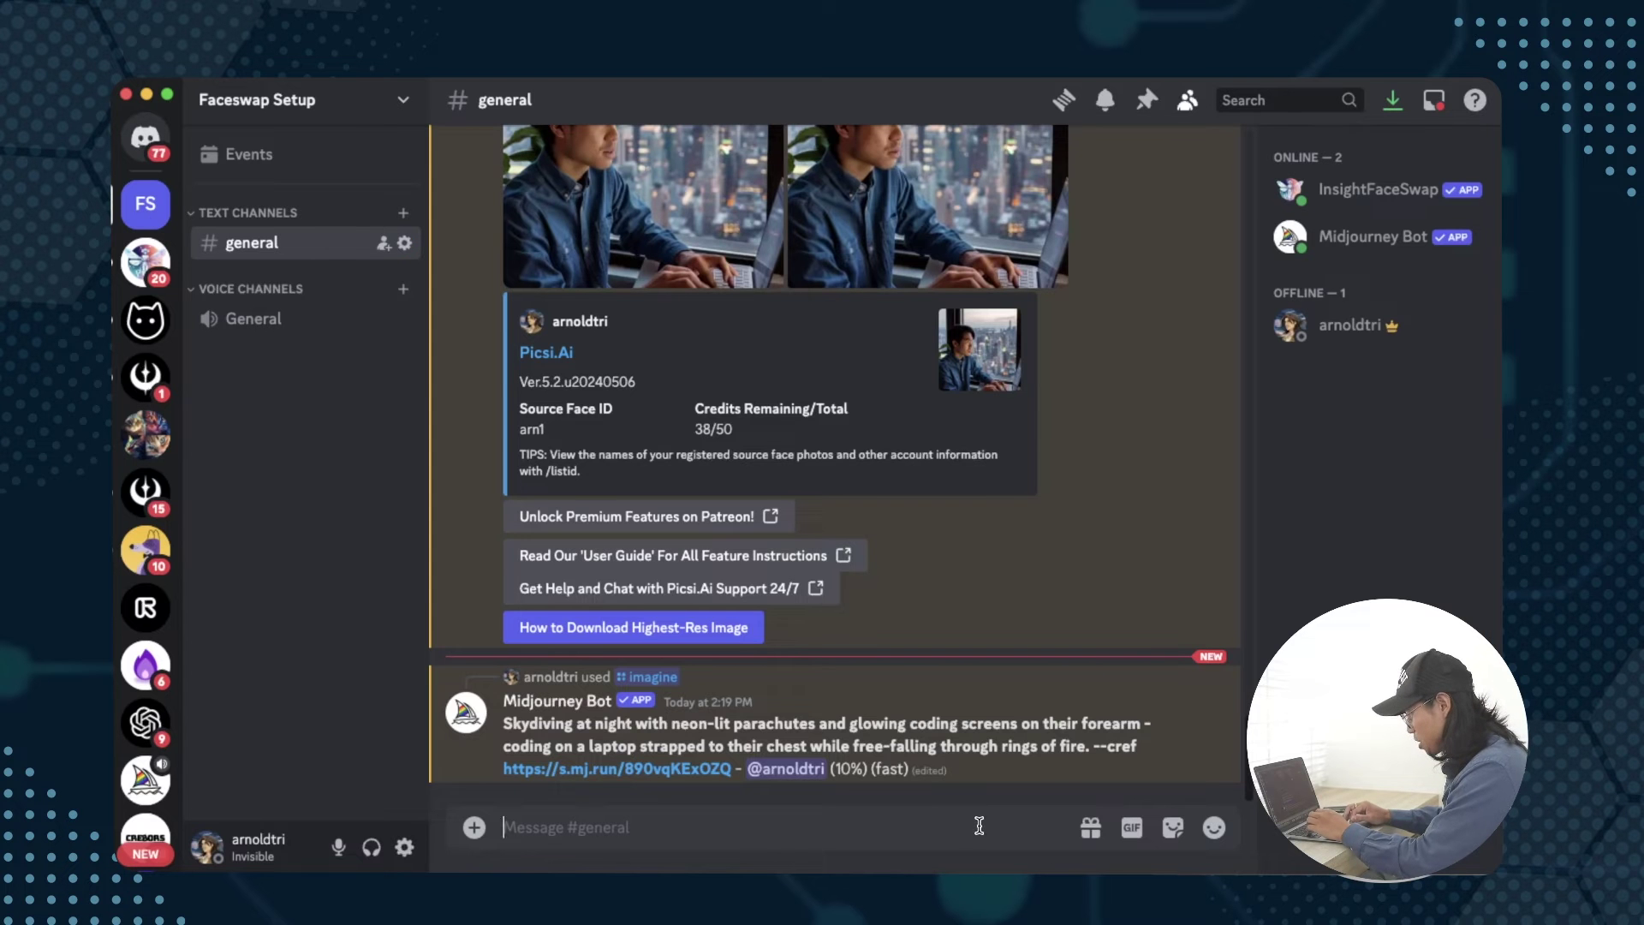
pyautogui.write('/im')
pyautogui.press('Tab')
pyautogui.write('Hacking in a VR simulation, where the environment changes dynamically with each line of code - coding on a laptop while surfing through a virtual tsunami of data.')
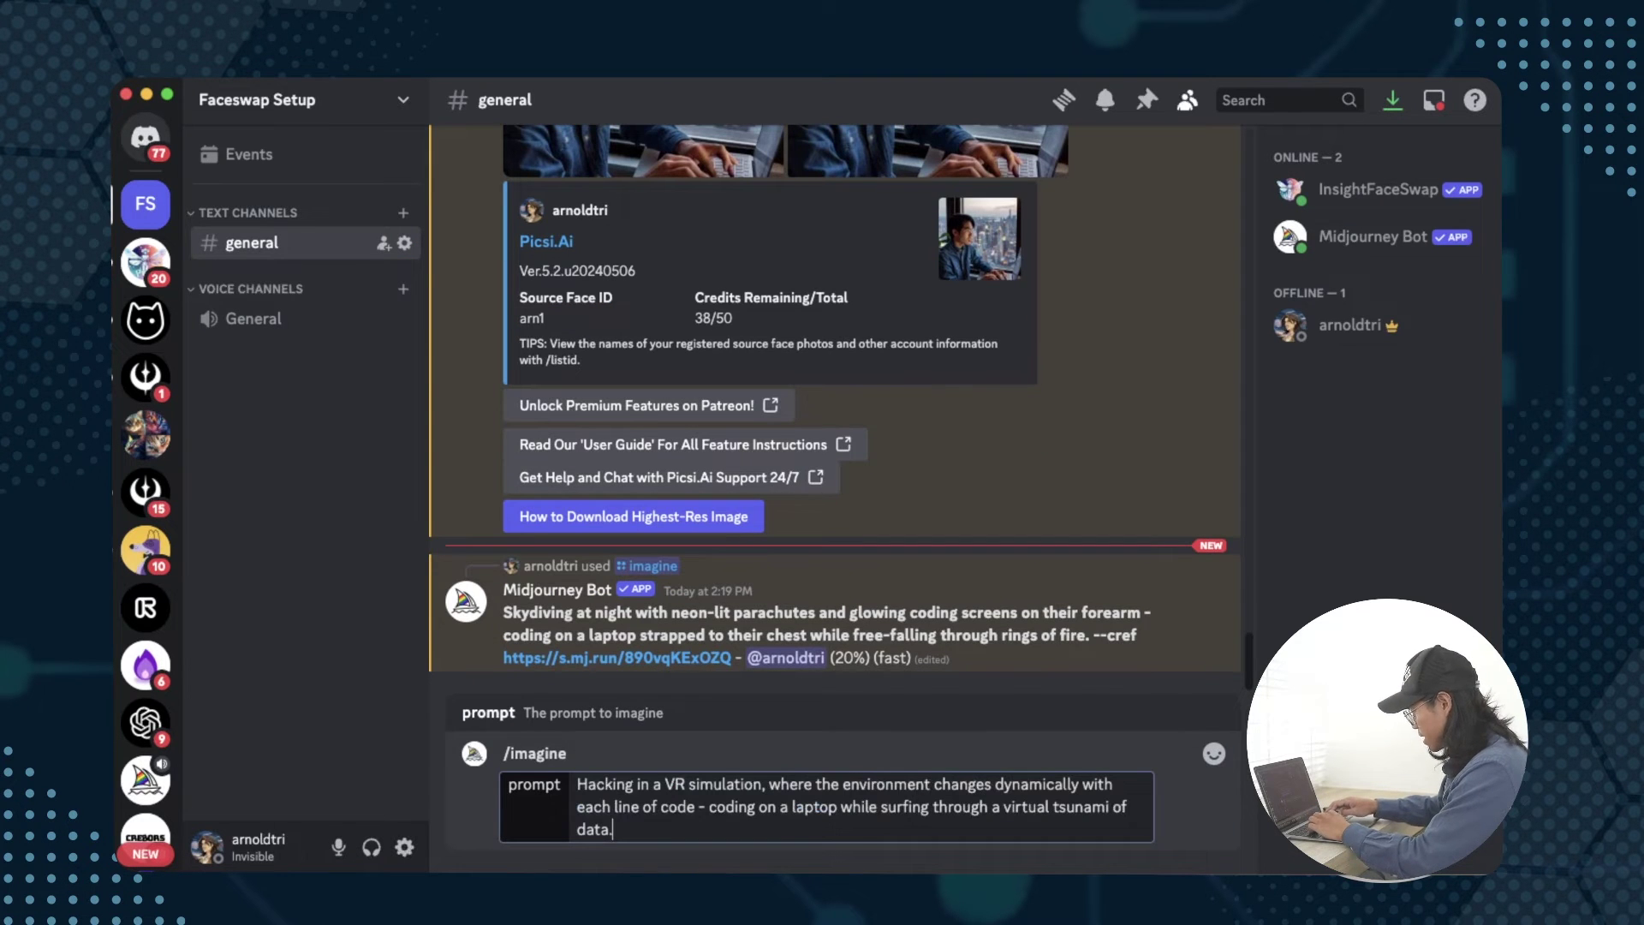
pyautogui.press('Return')
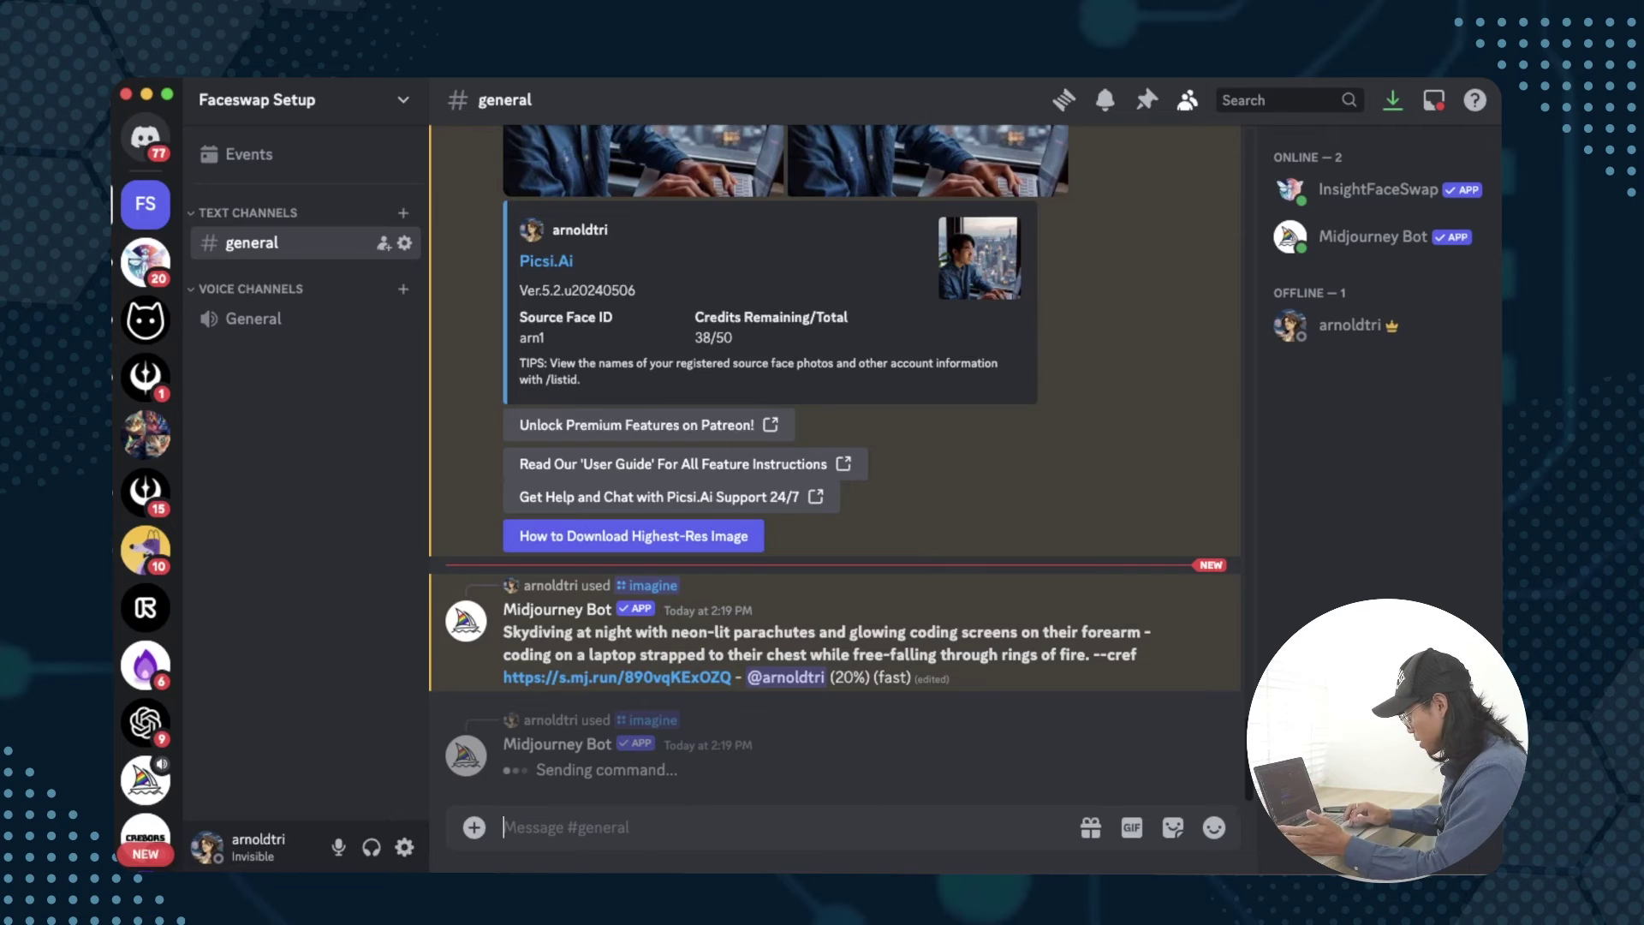
# - Submit ChatGPT's cyberpunk alleyway scene, evading robotic drones in a high-speed chase, as a Midjourney /imagine prompt in Discord
pyautogui.press('super+Tab')
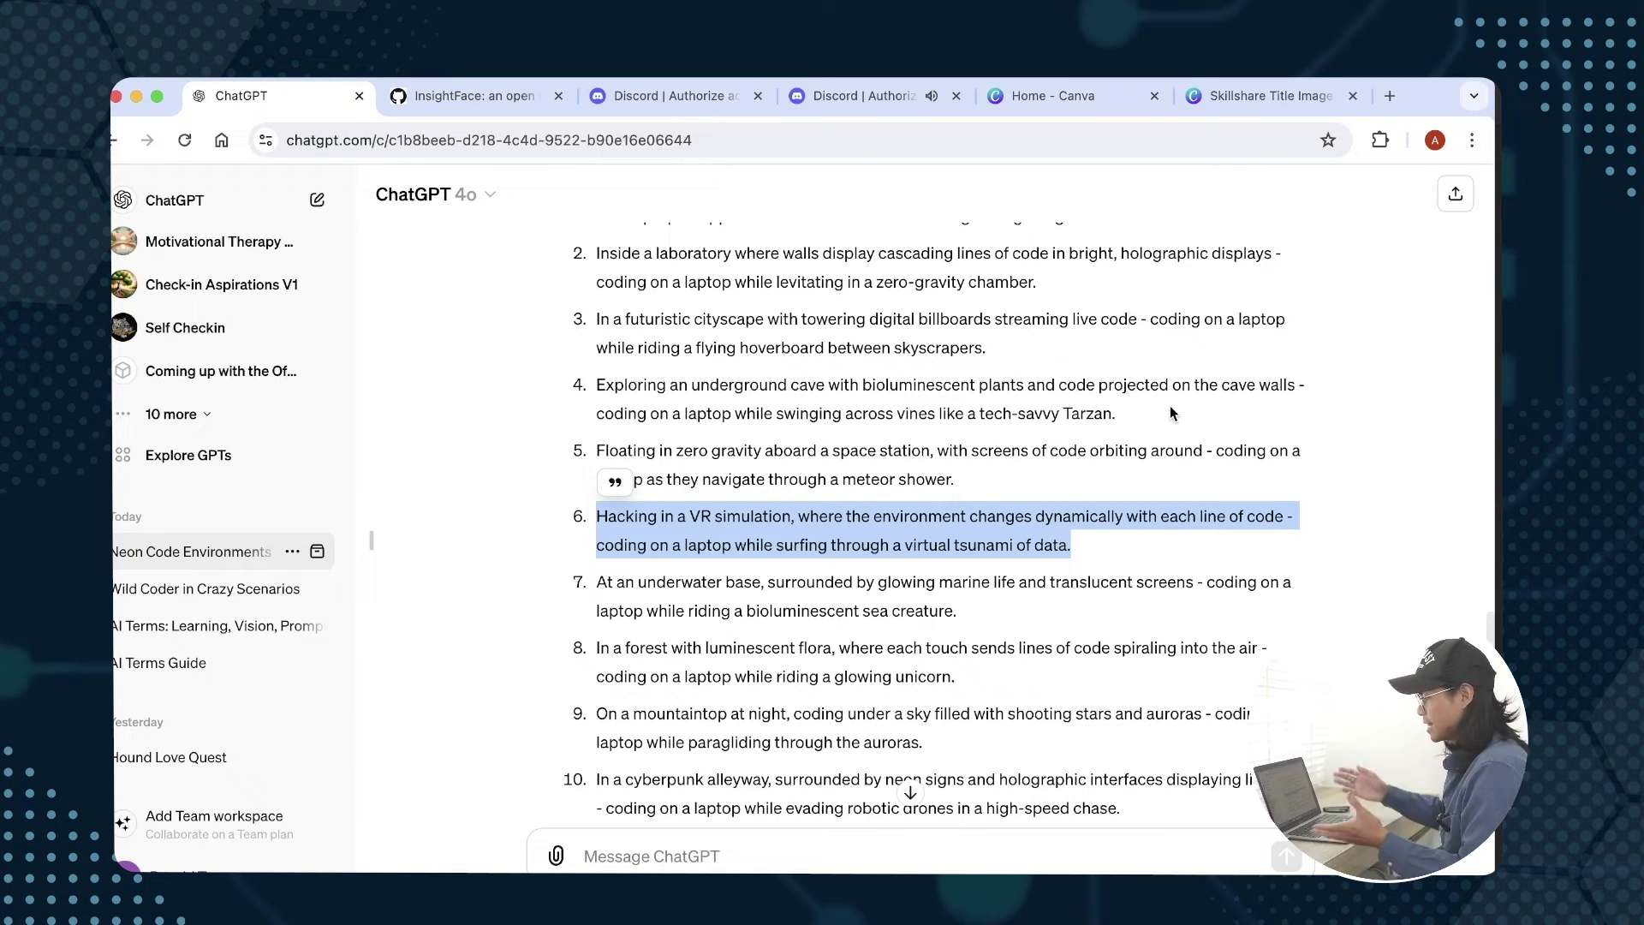
pyautogui.press('super+Tab')
pyautogui.write('/')
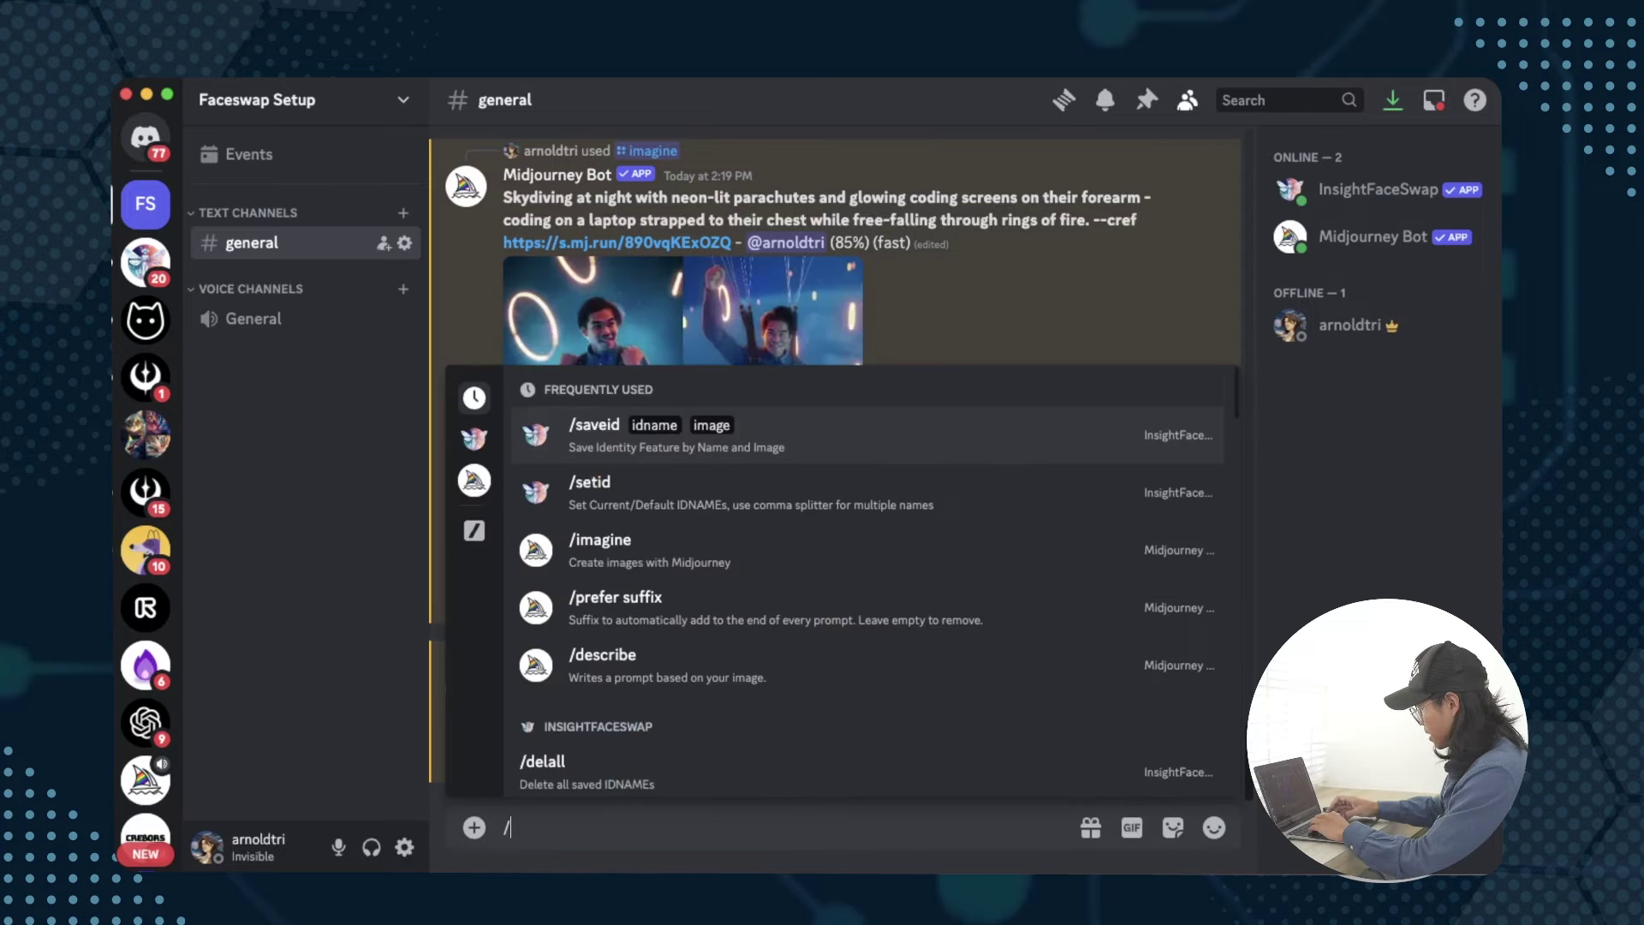
pyautogui.write('imagine')
pyautogui.press('Tab')
pyautogui.write('In a cyberpunk alleyway, surrounded by neon signs and holographic interfaces displaying live code - coding on a laptop while evading robotic drones in a high-speed chase.')
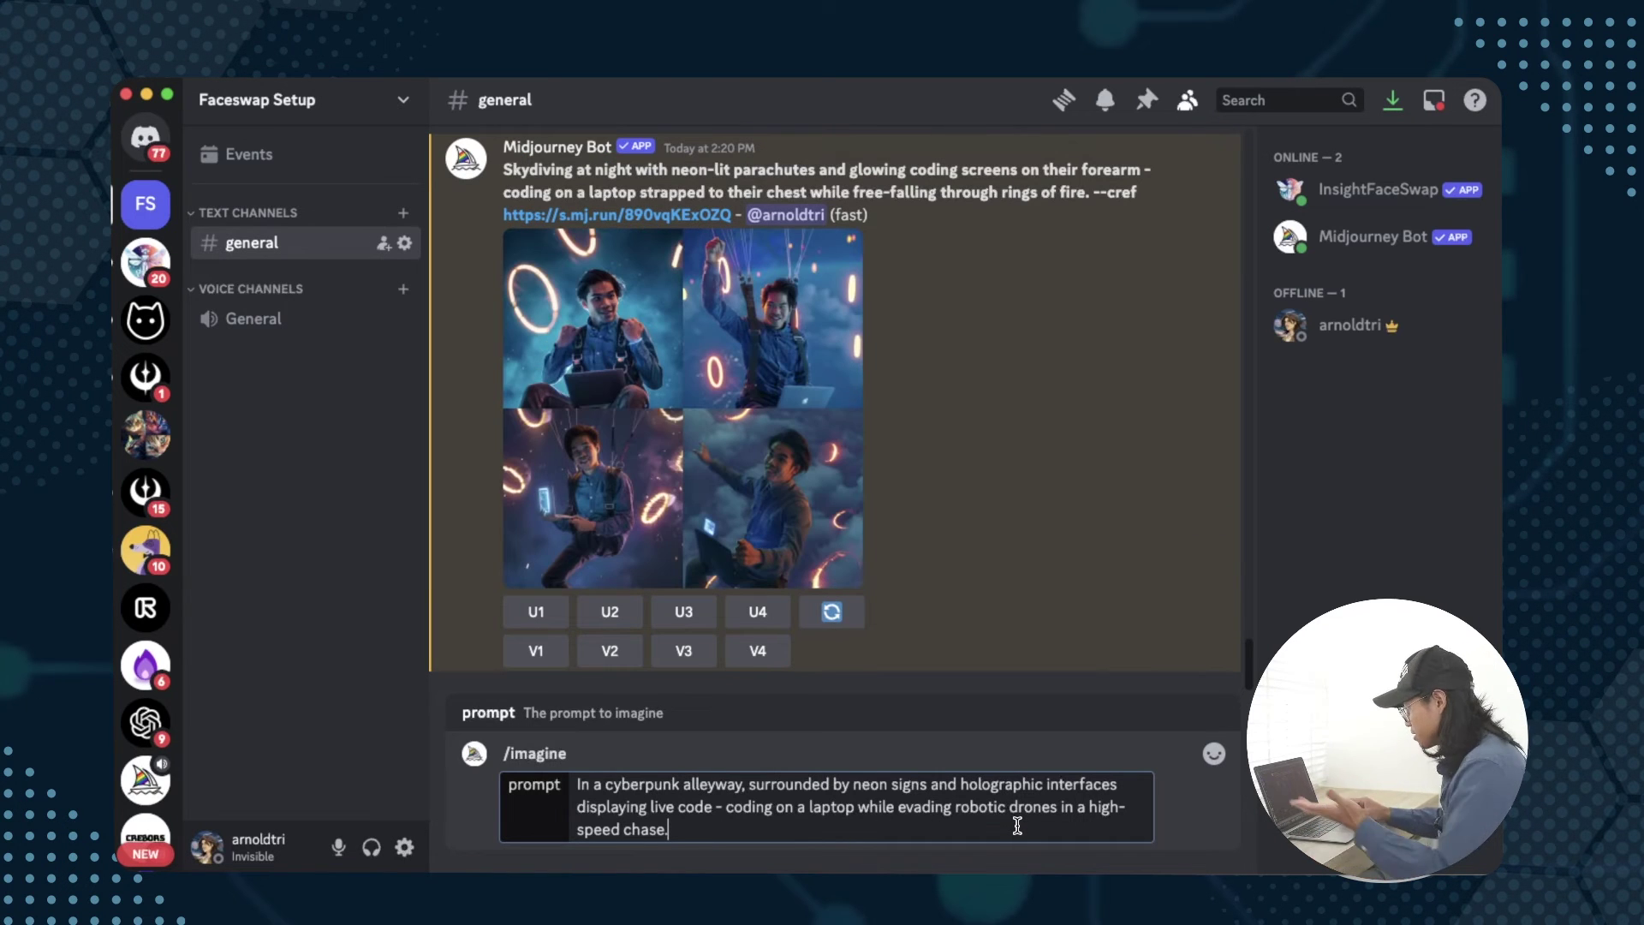
pyautogui.press('Return')
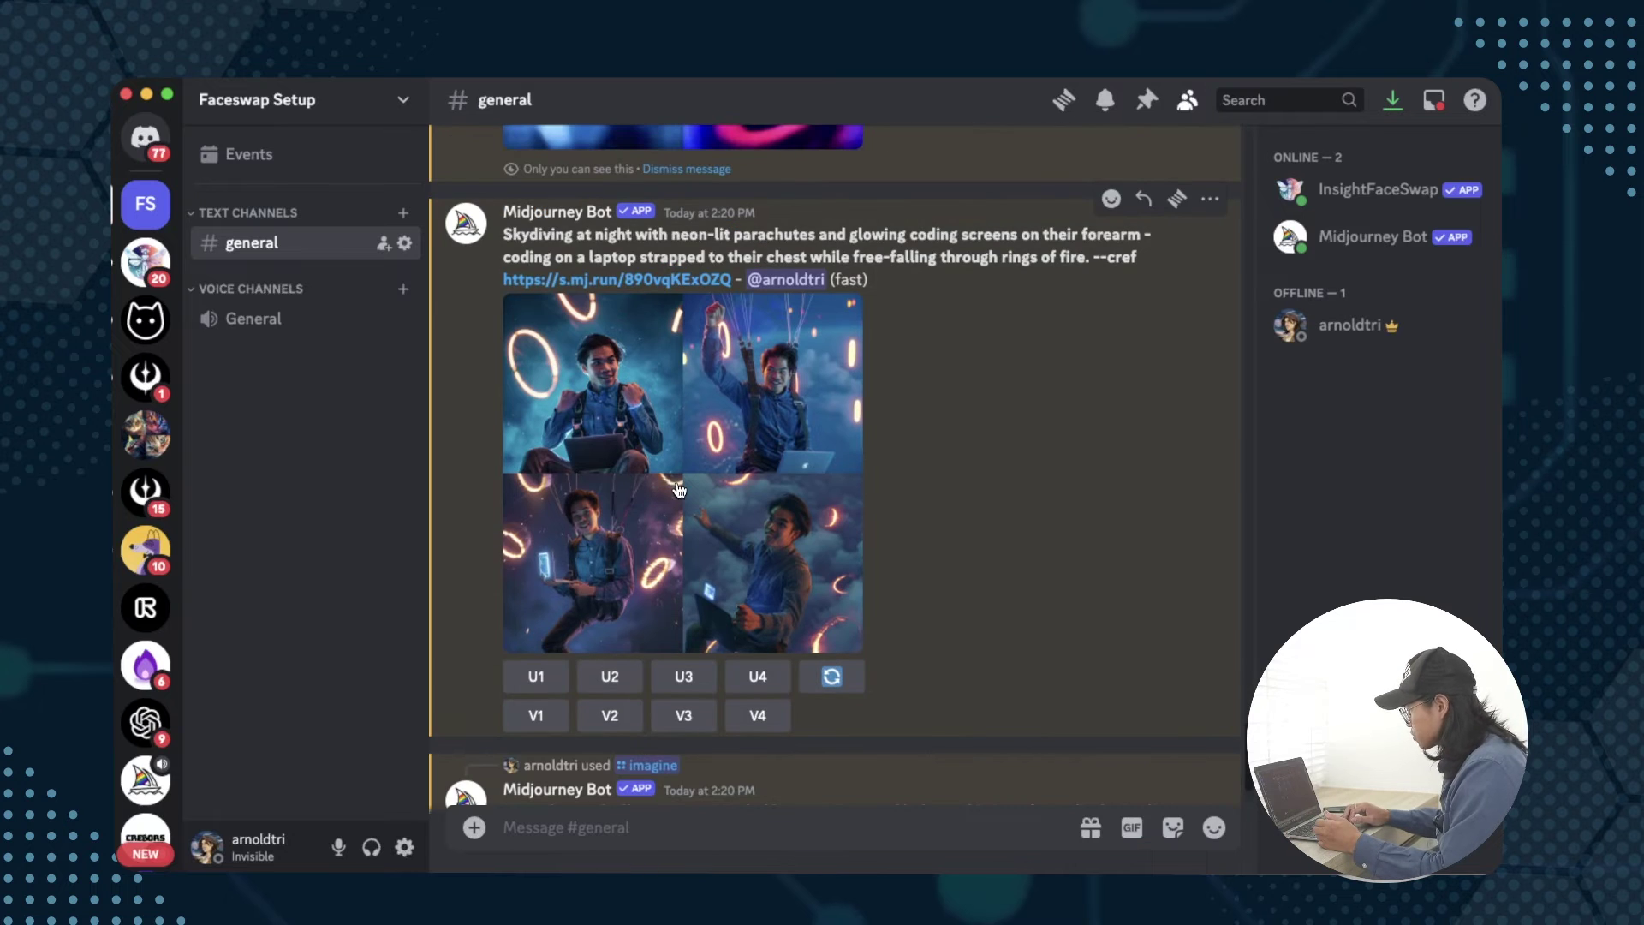
# - Examine the generated skydiving and VR simulation image grids enlarged in the general channel
pyautogui.click(676, 494)
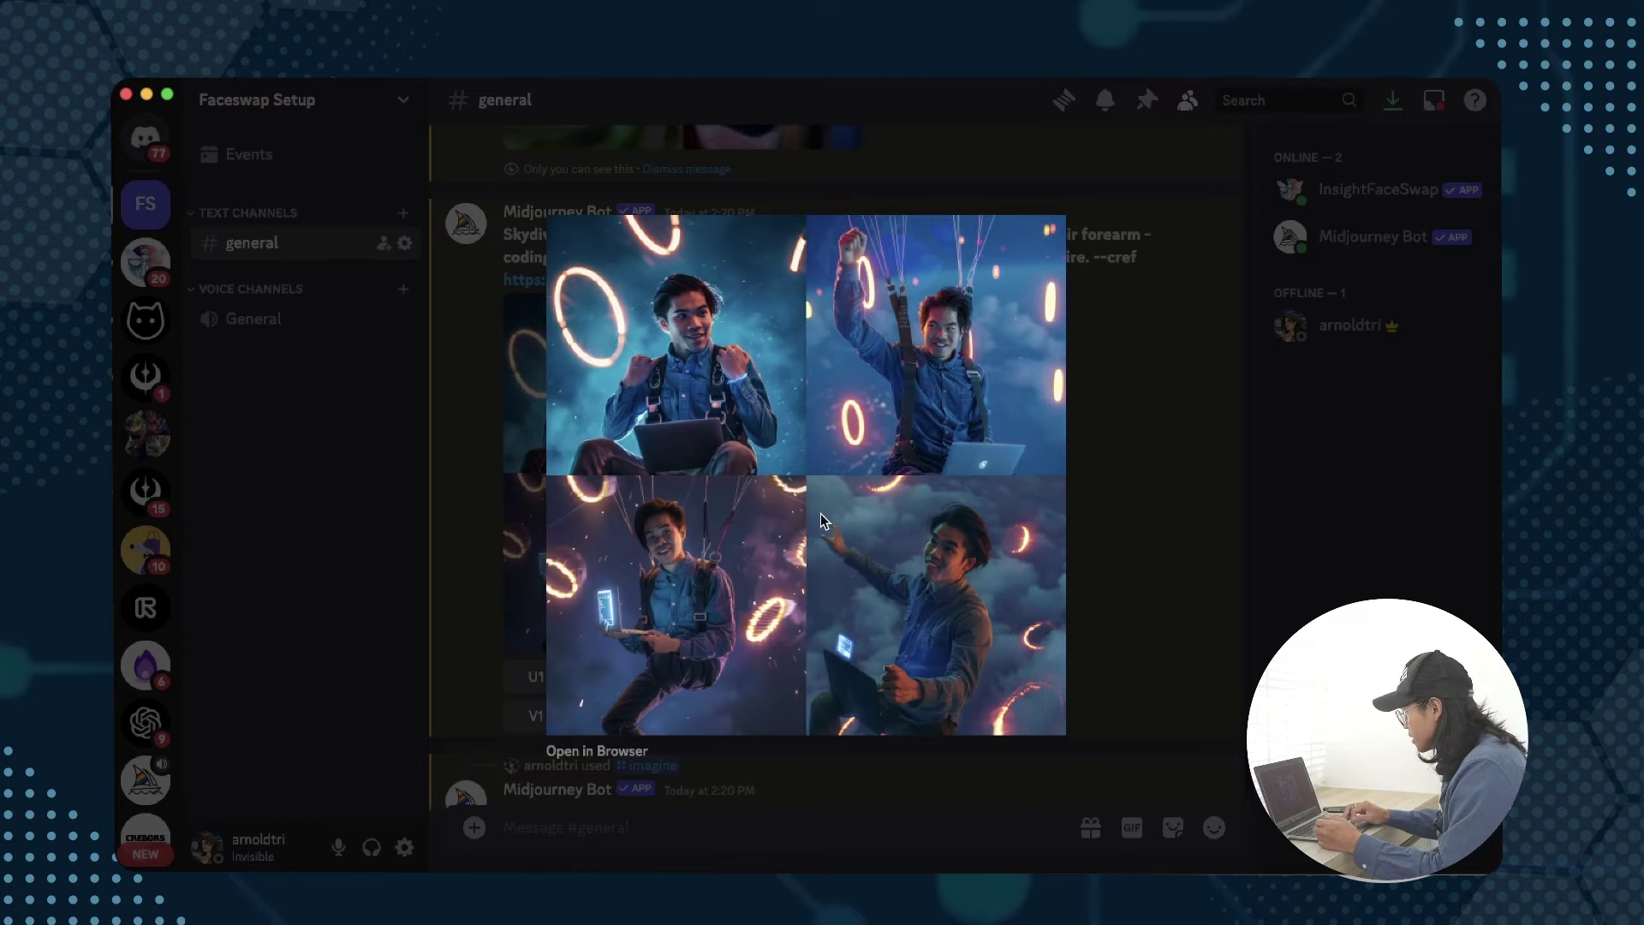
pyautogui.click(1216, 572)
pyautogui.scroll(5, 728, 603)
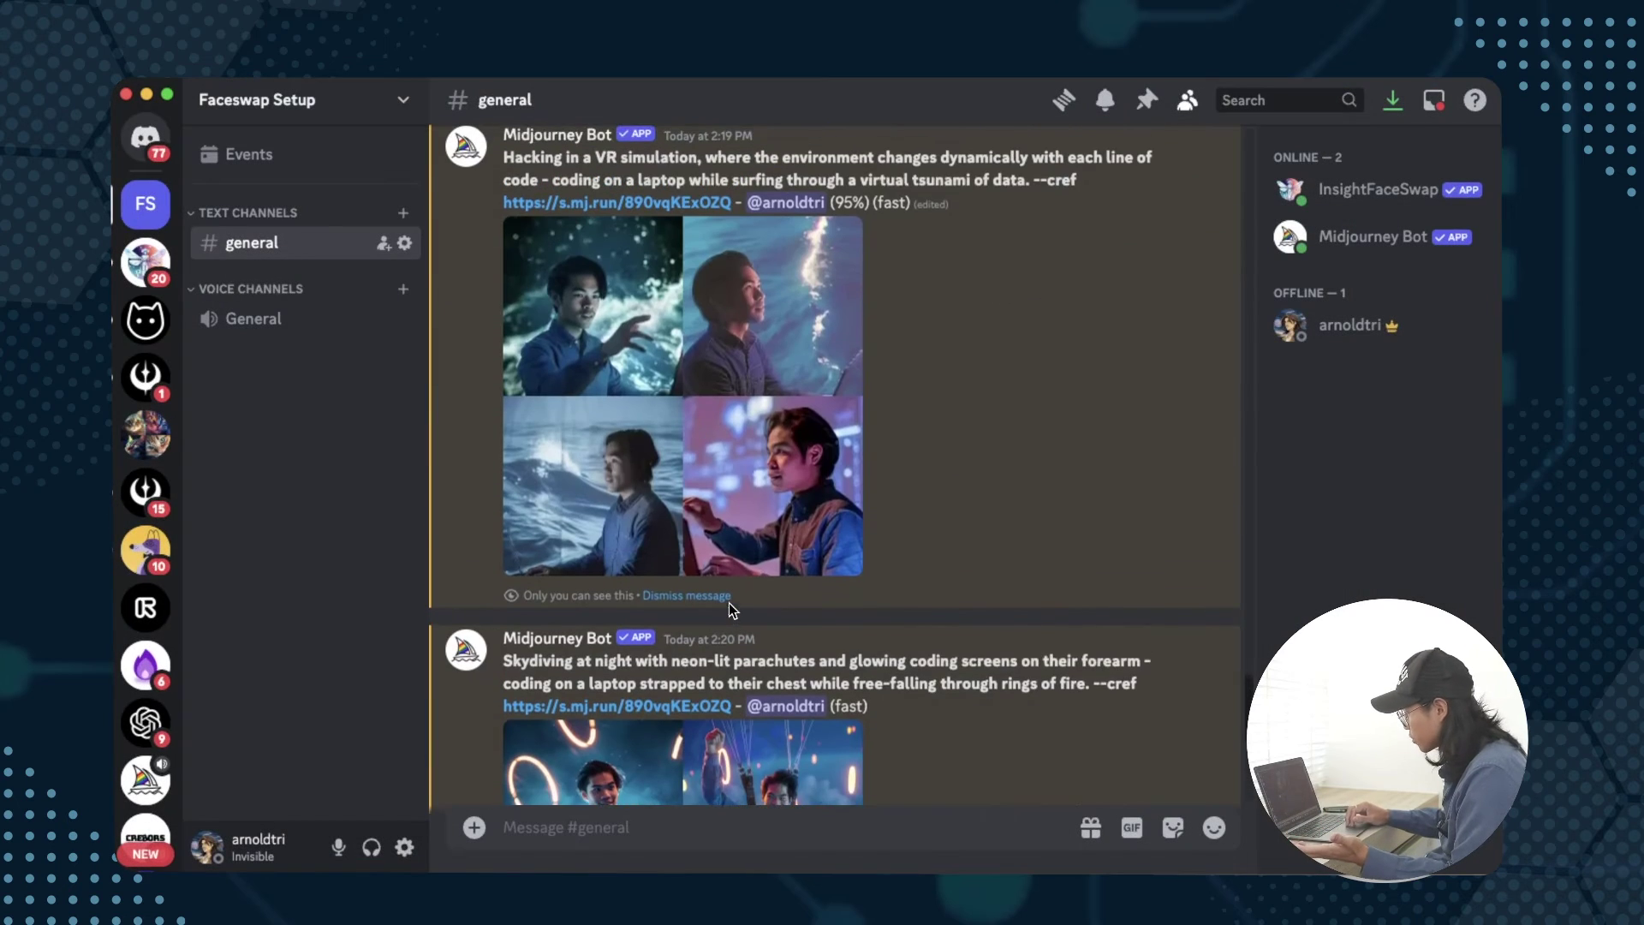
pyautogui.click(729, 593)
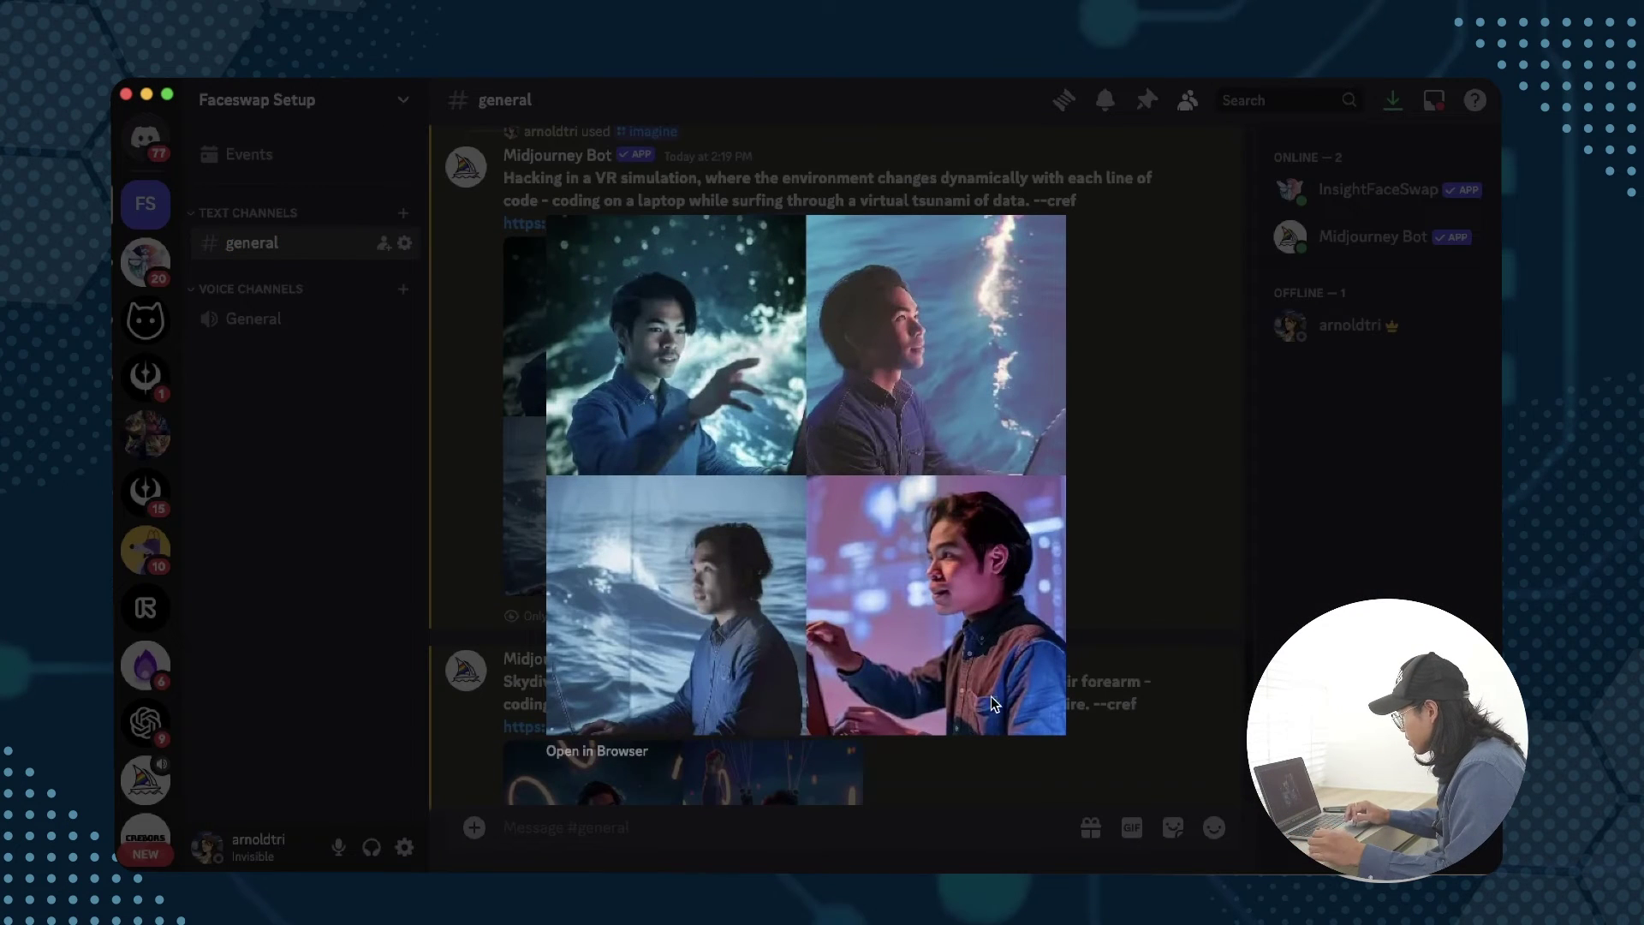
pyautogui.click(1216, 410)
pyautogui.scroll(5, 867, 451)
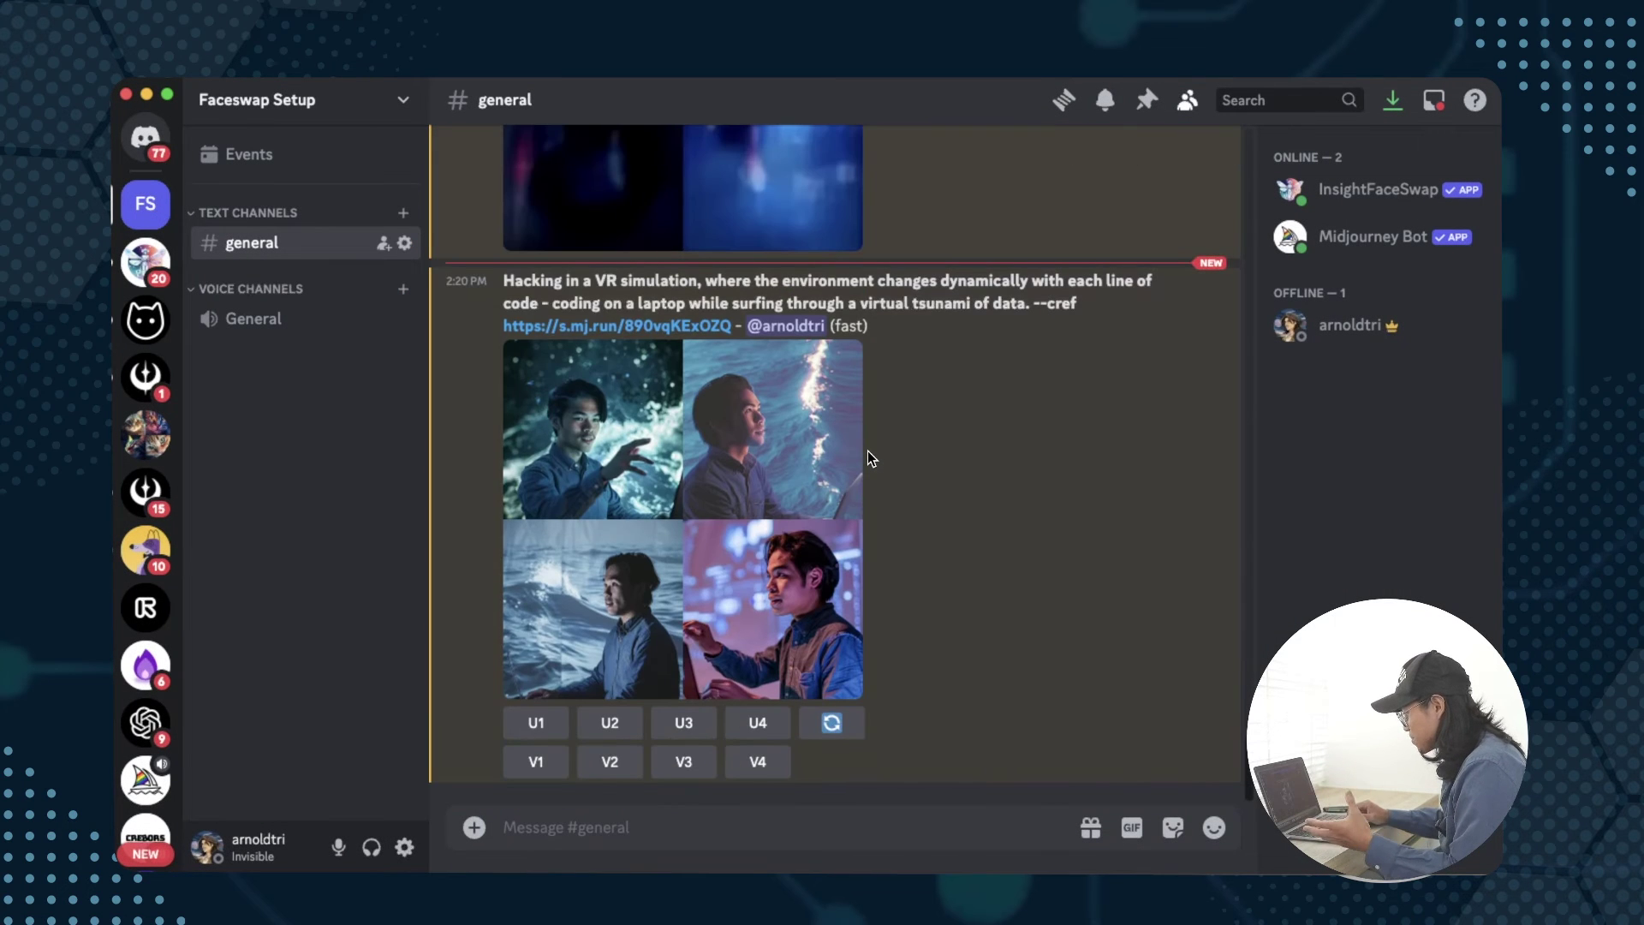
# - Submit ChatGPT's zero-gravity space station scene, maneuvering through an asteroid belt in a space race, as a Midjourney /imagine prompt in Discord
pyautogui.scroll(5, 867, 450)
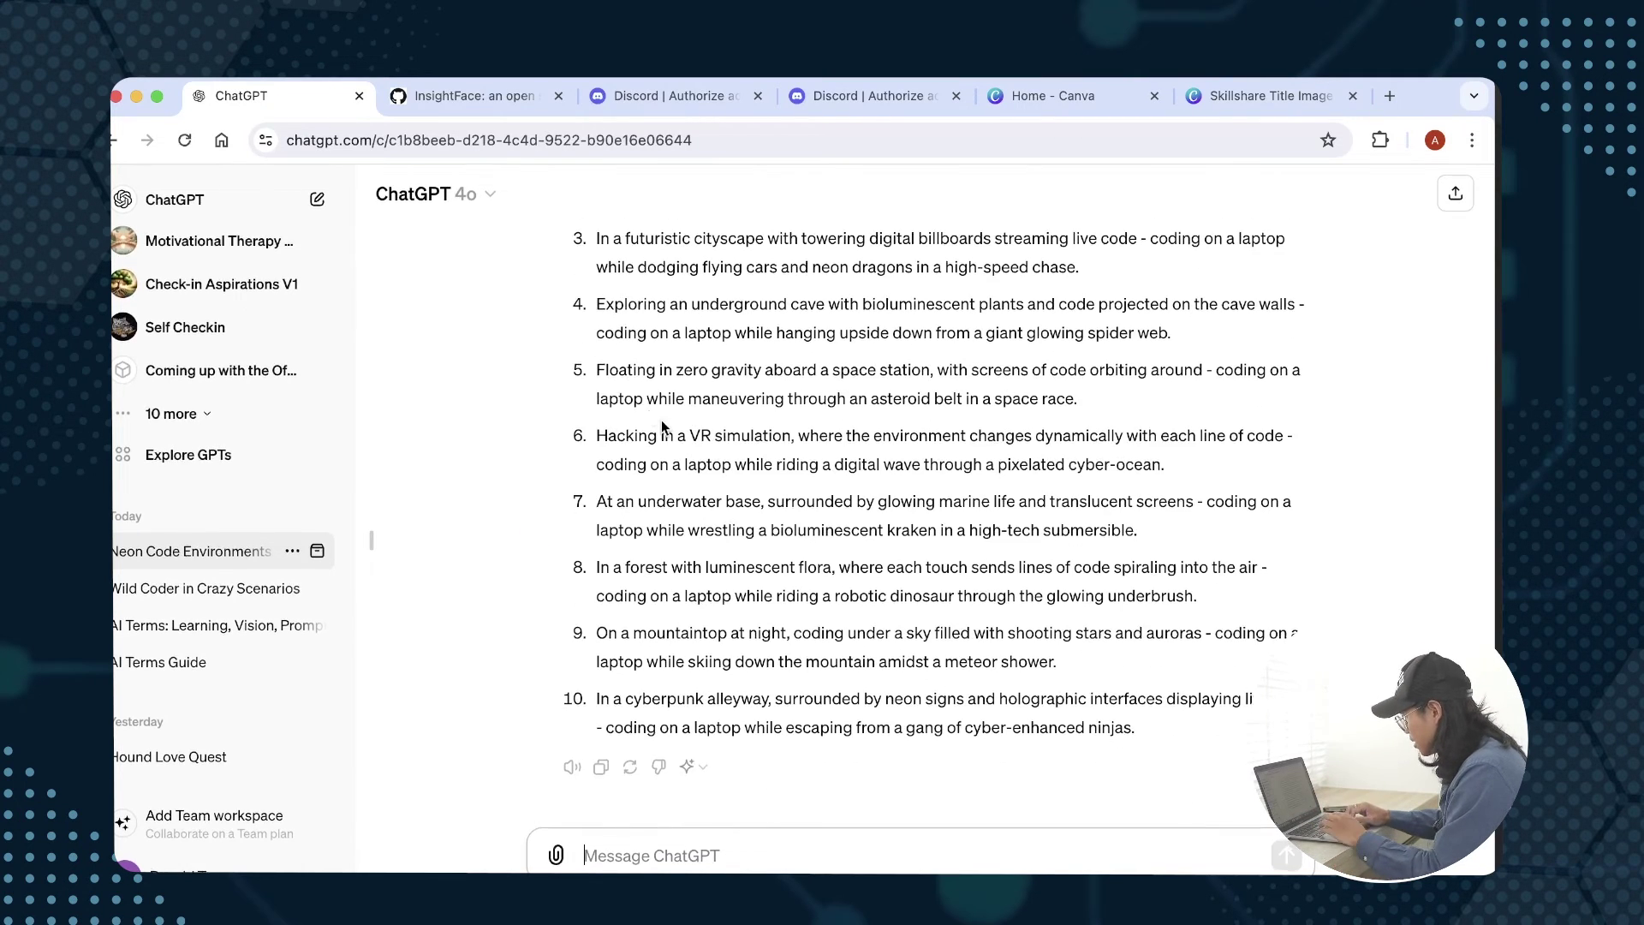
pyautogui.scroll(1, 608, 370)
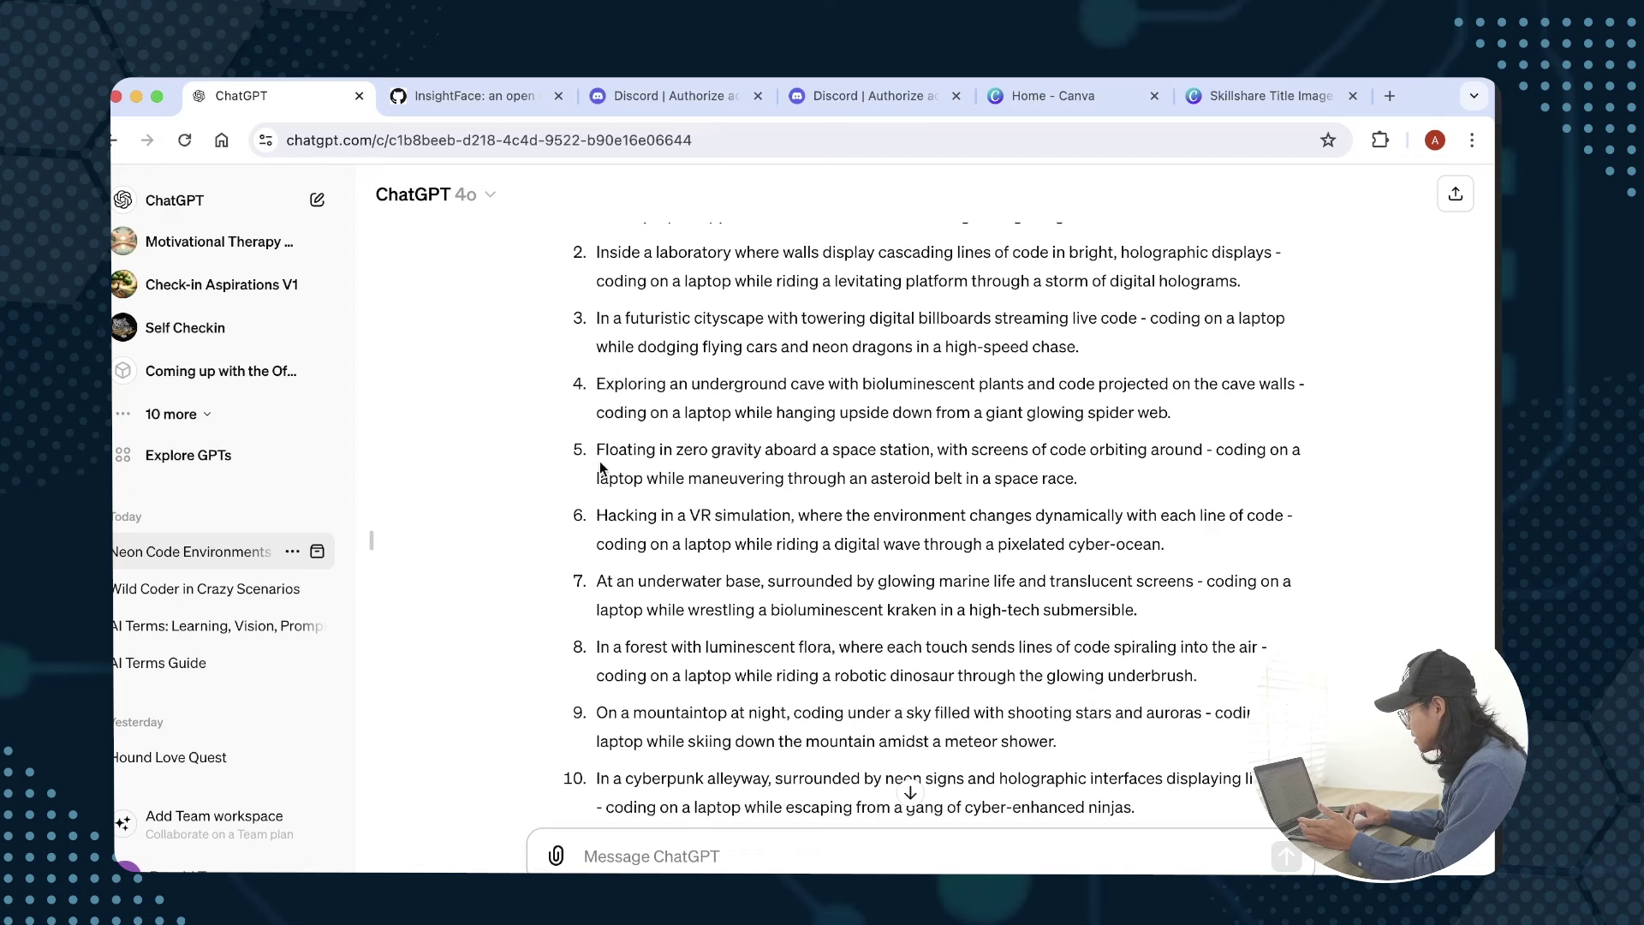
pyautogui.moveTo(596, 444); pyautogui.dragTo(1095, 476)
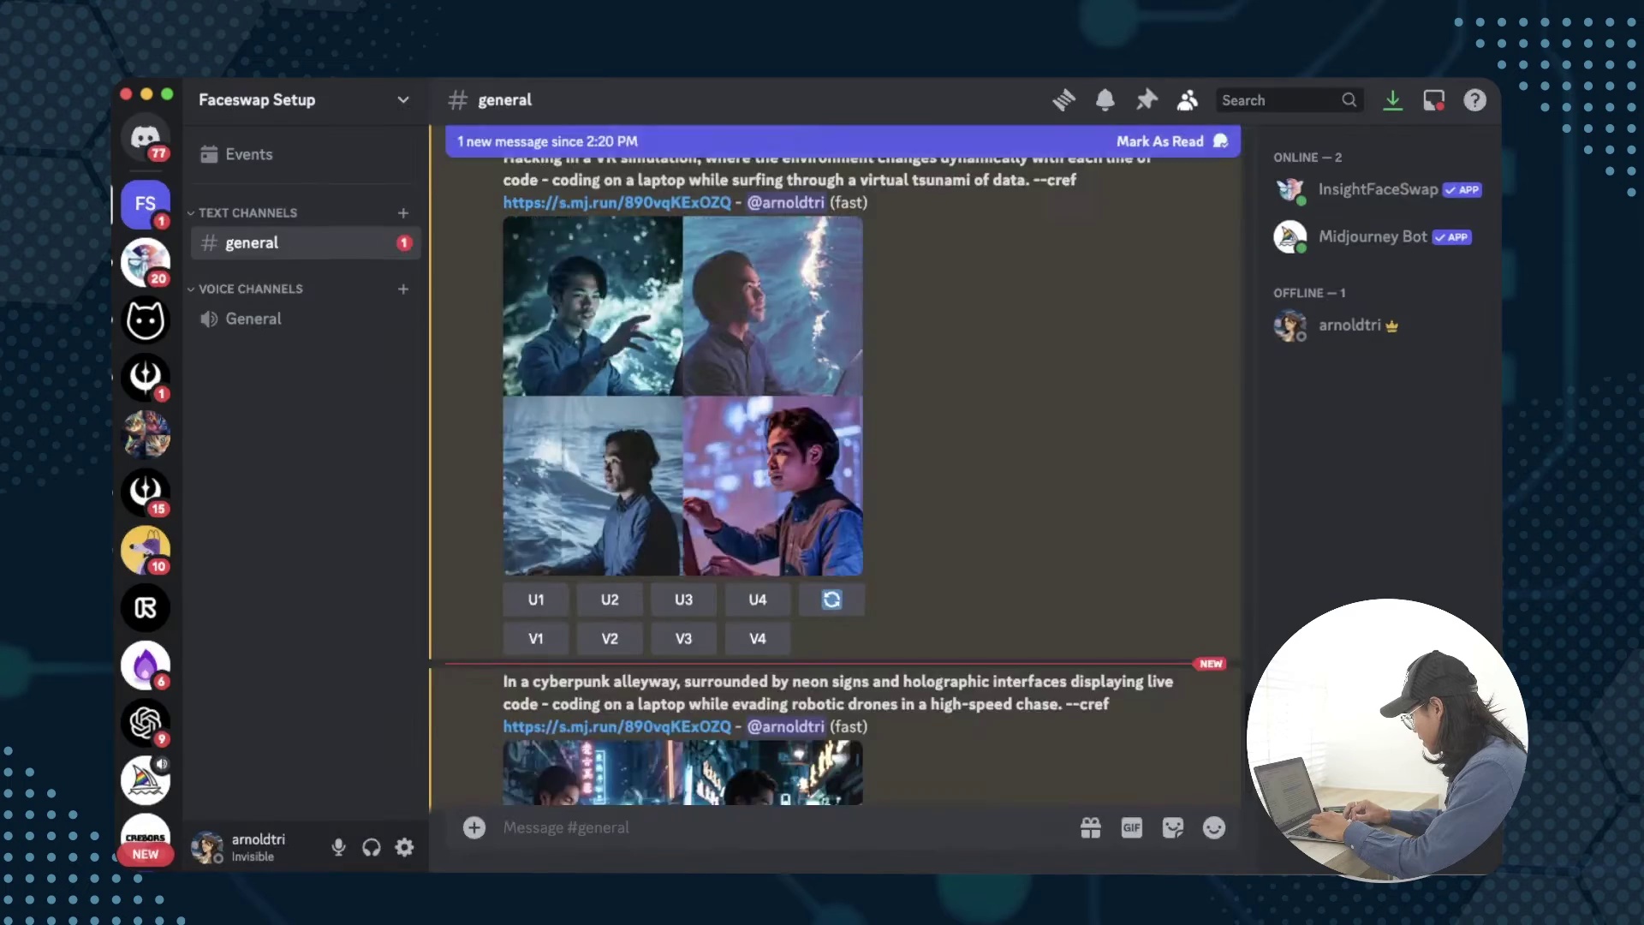
# - Examine the generated cyberpunk alleyway image grid enlarged
pyautogui.scroll(-5, 738, 397)
pyautogui.click(738, 398)
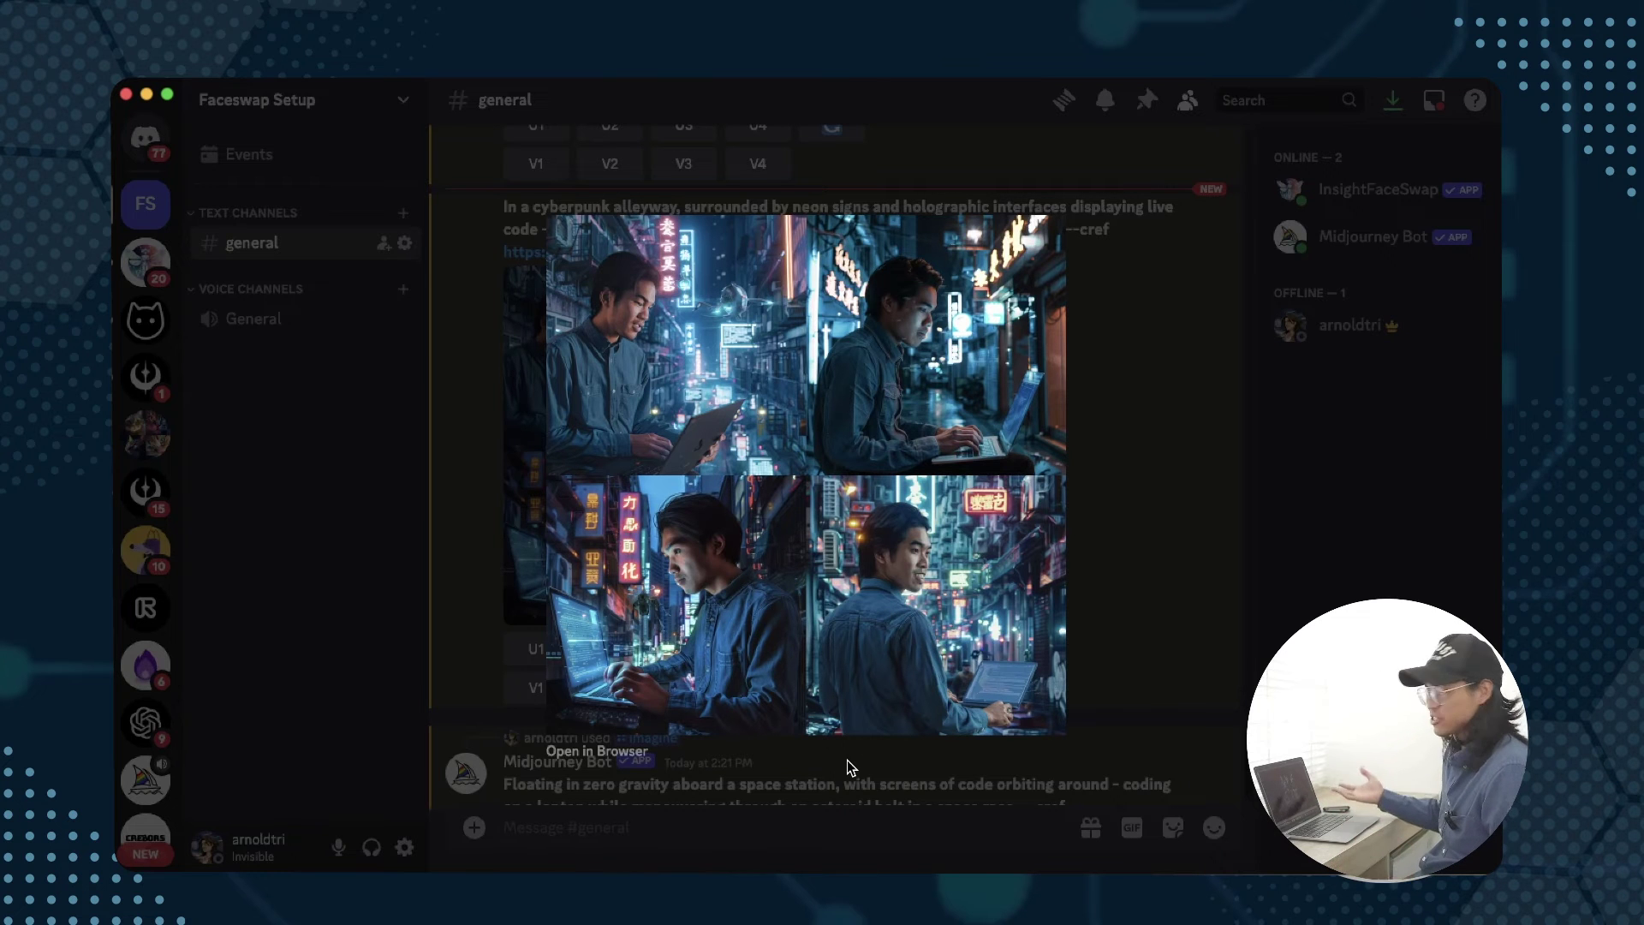
pyautogui.click(1143, 639)
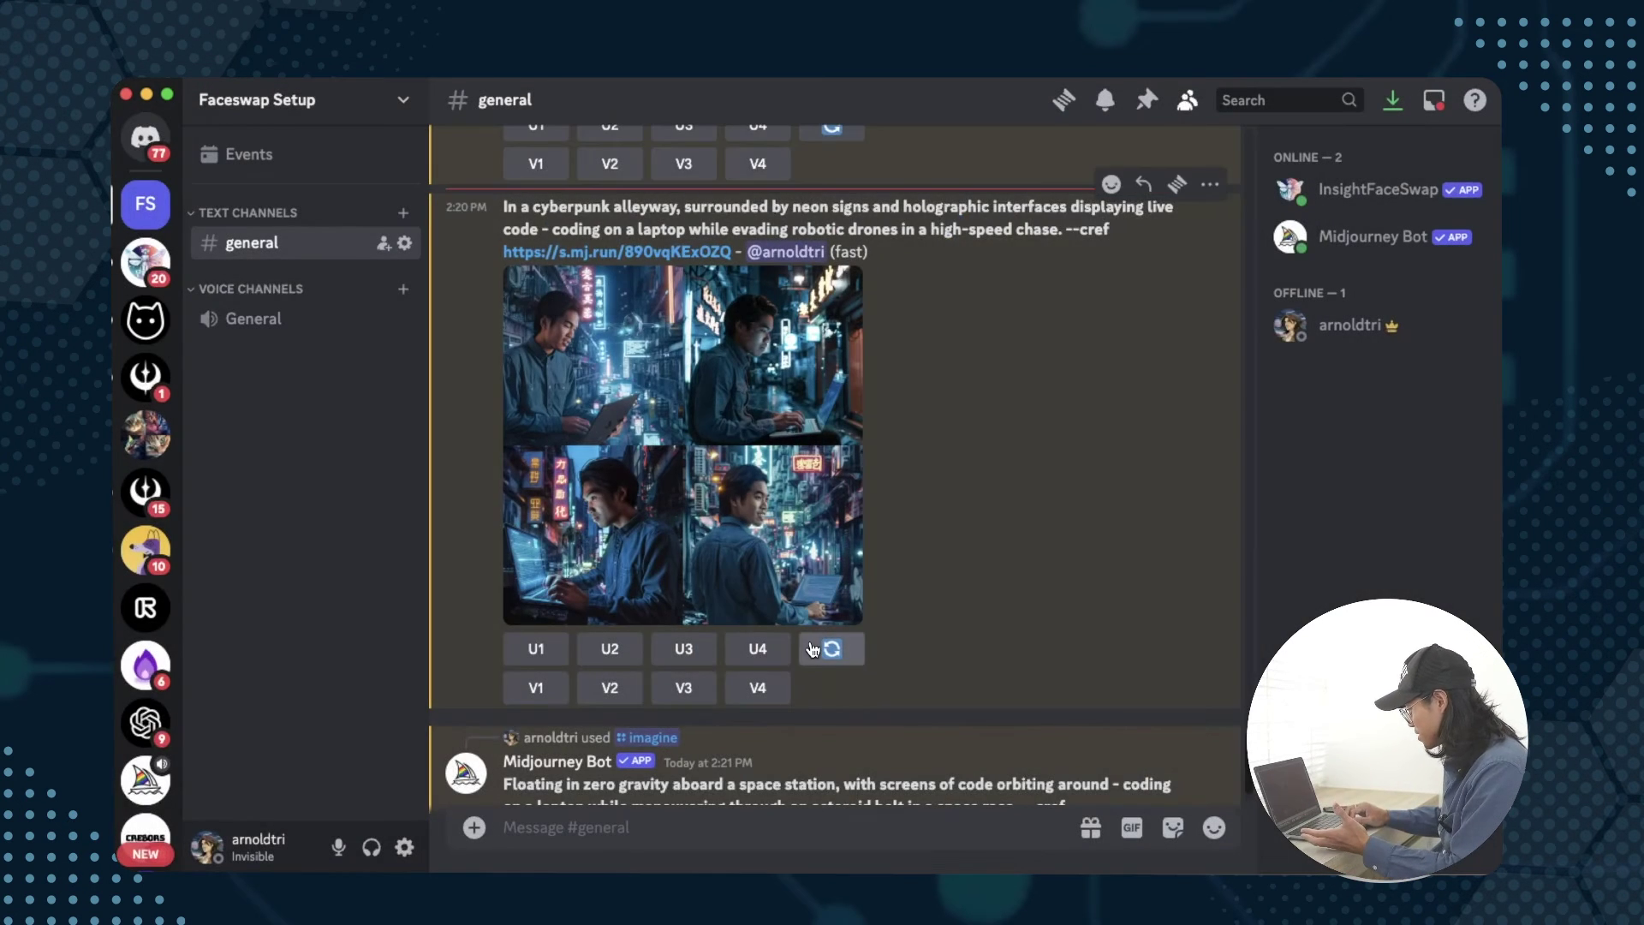
# - Submit ChatGPT's luminescent forest scene, riding a robotic dinosaur through the glowing underbrush, as a Midjourney /imagine prompt in Discord
pyautogui.press('super+Tab')
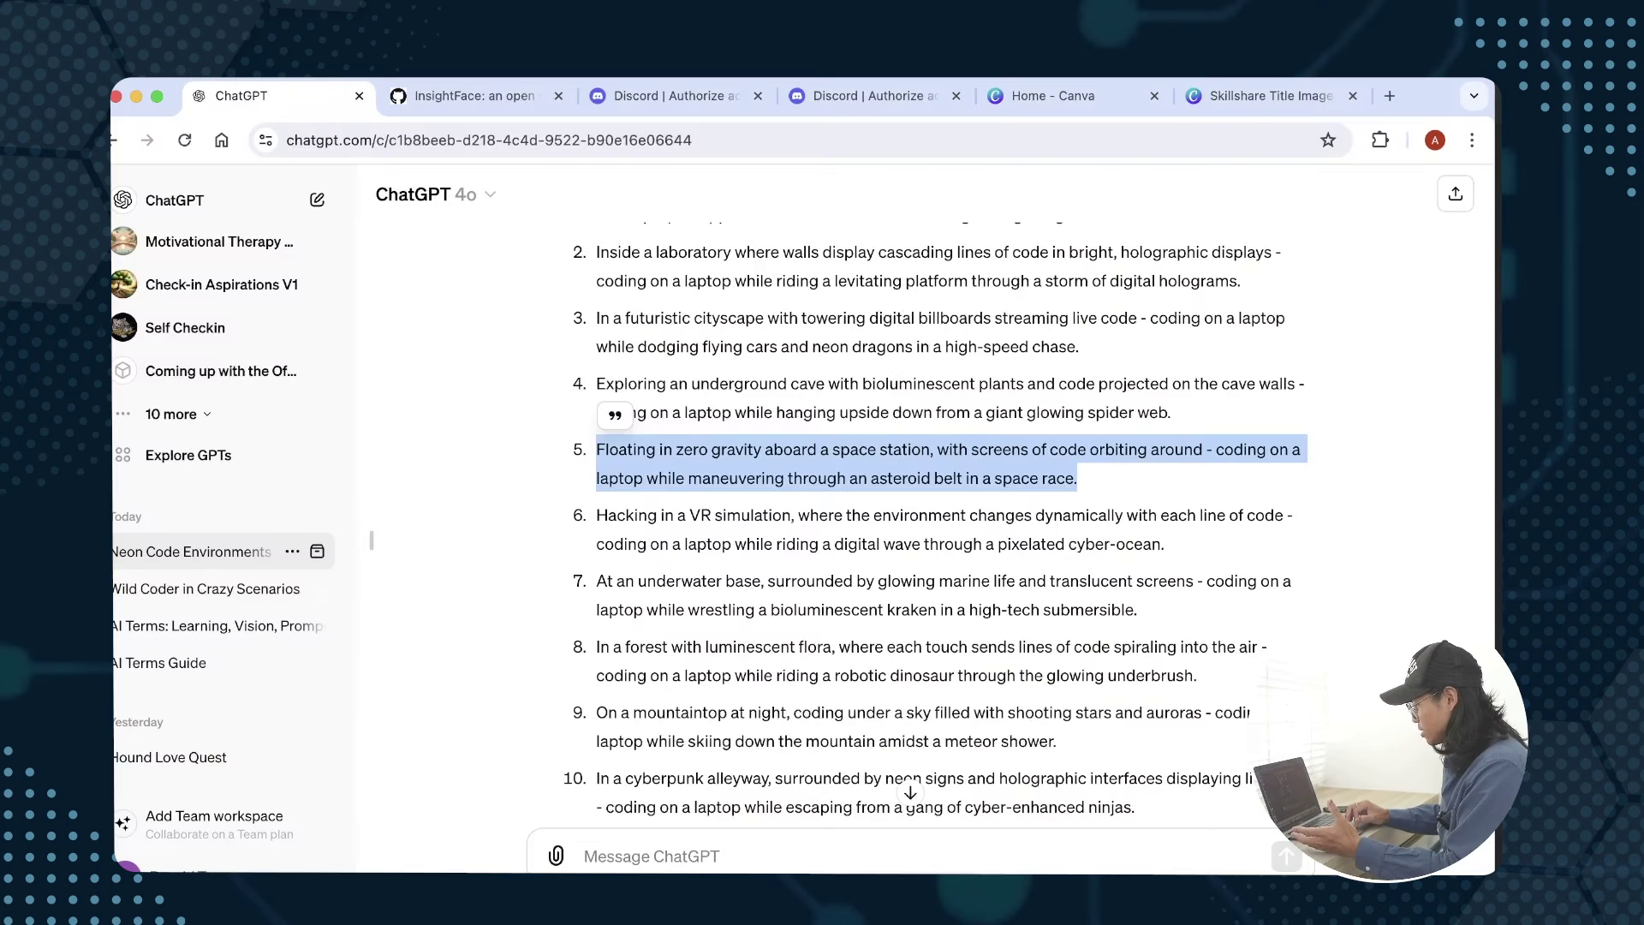
pyautogui.scroll(-2, 884, 614)
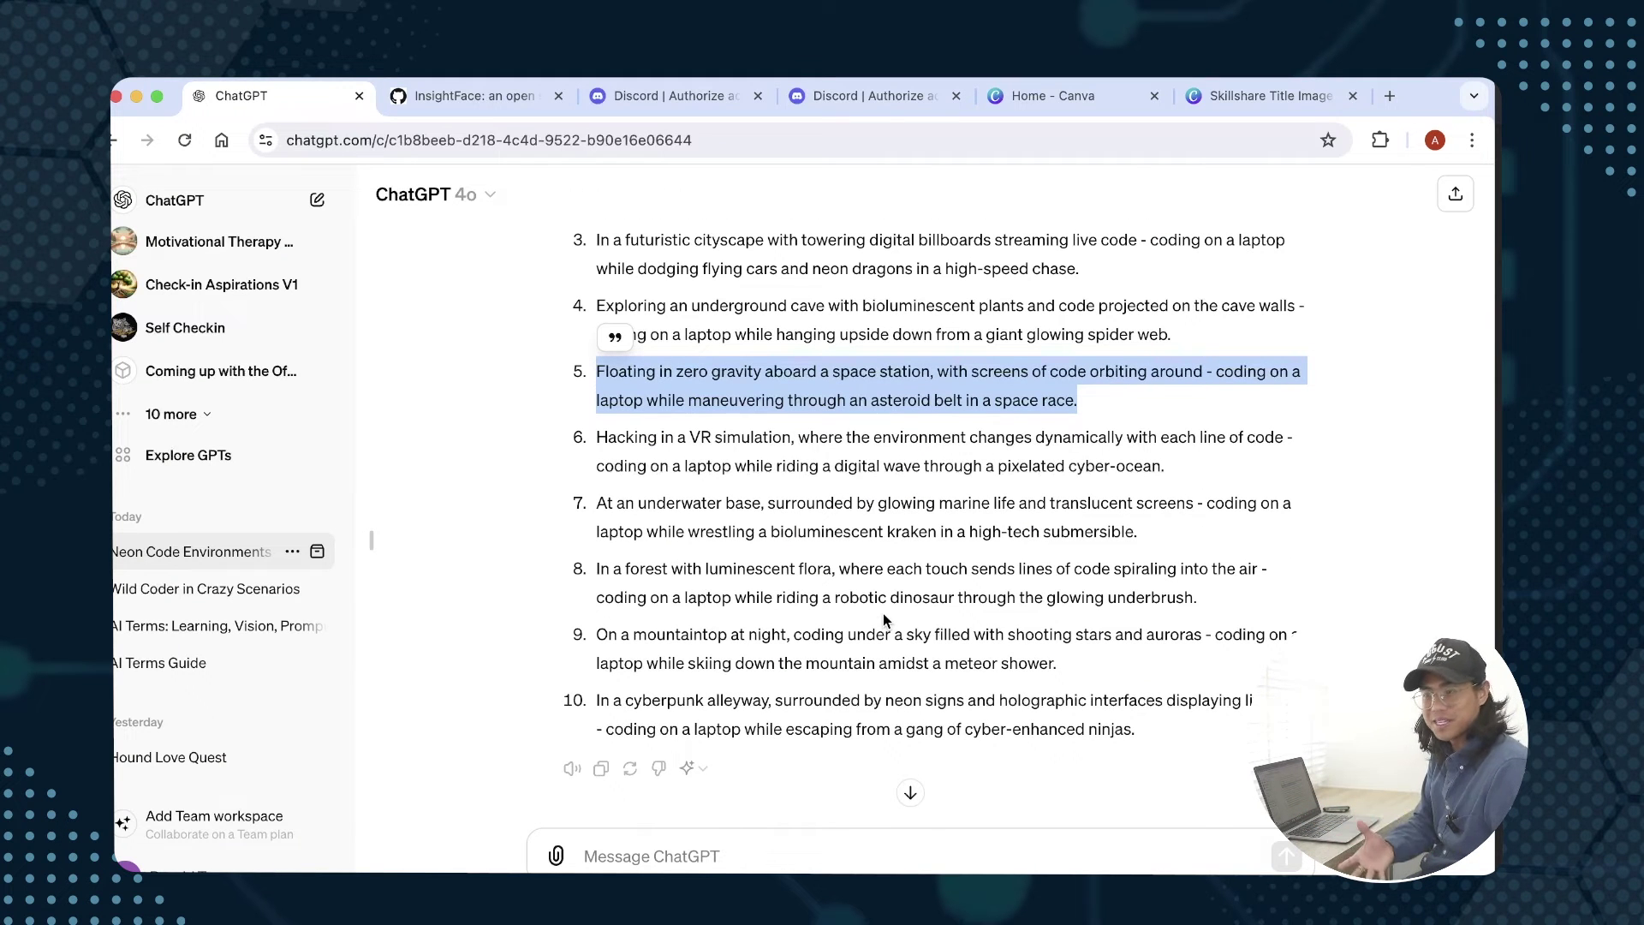
pyautogui.tripleClick(611, 593)
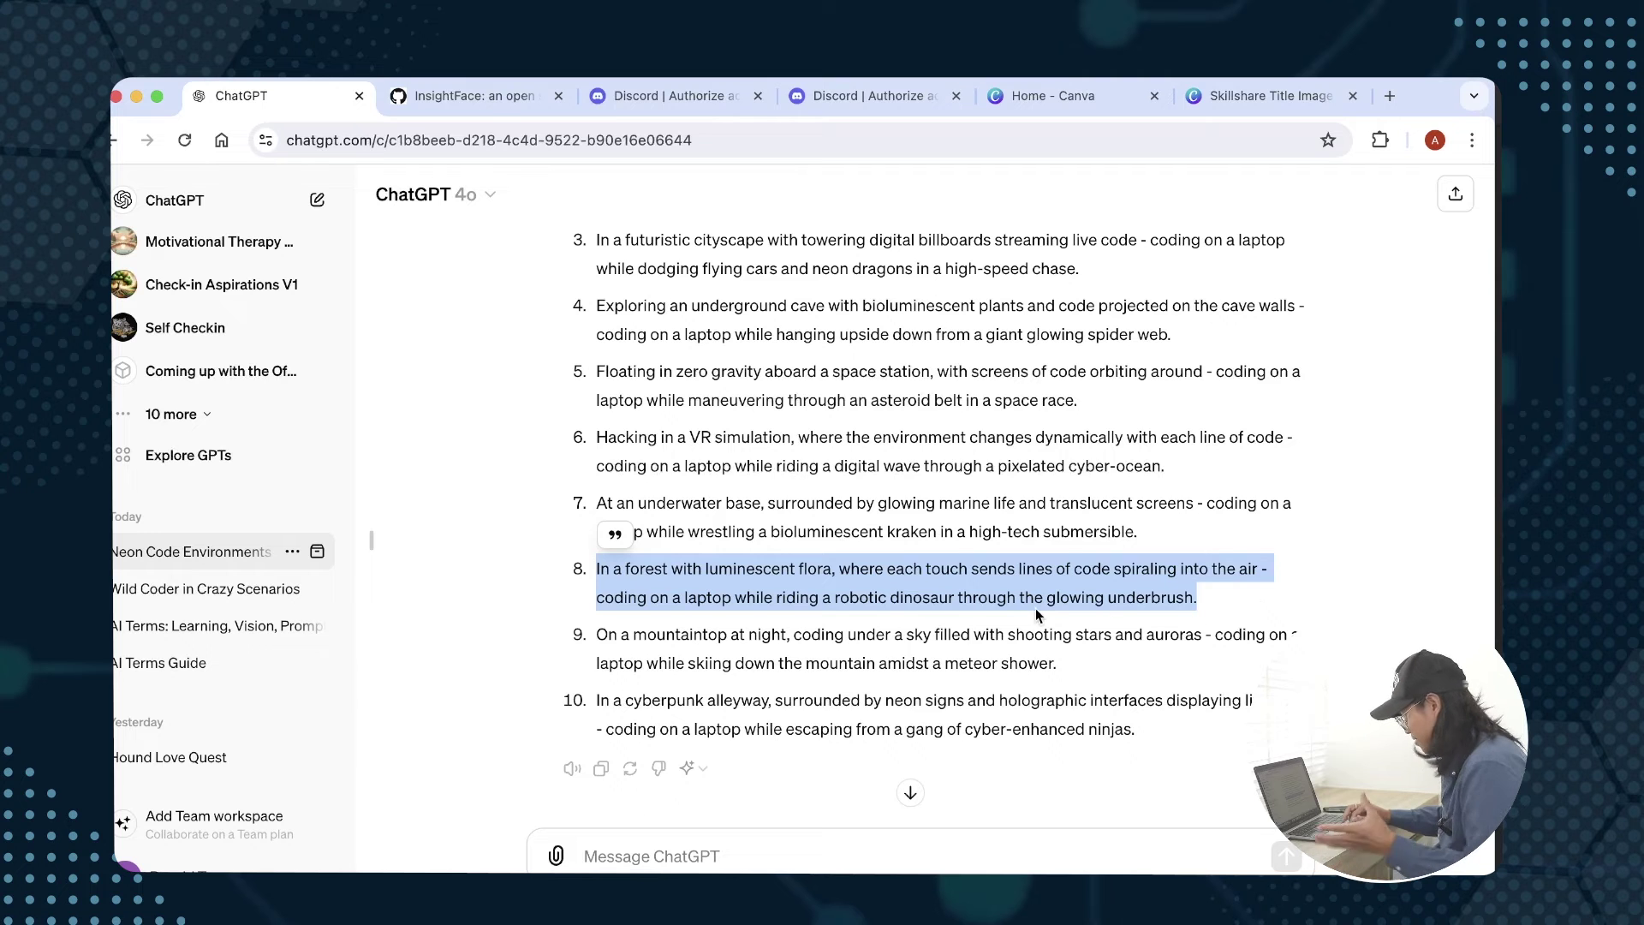
pyautogui.press('super+Tab')
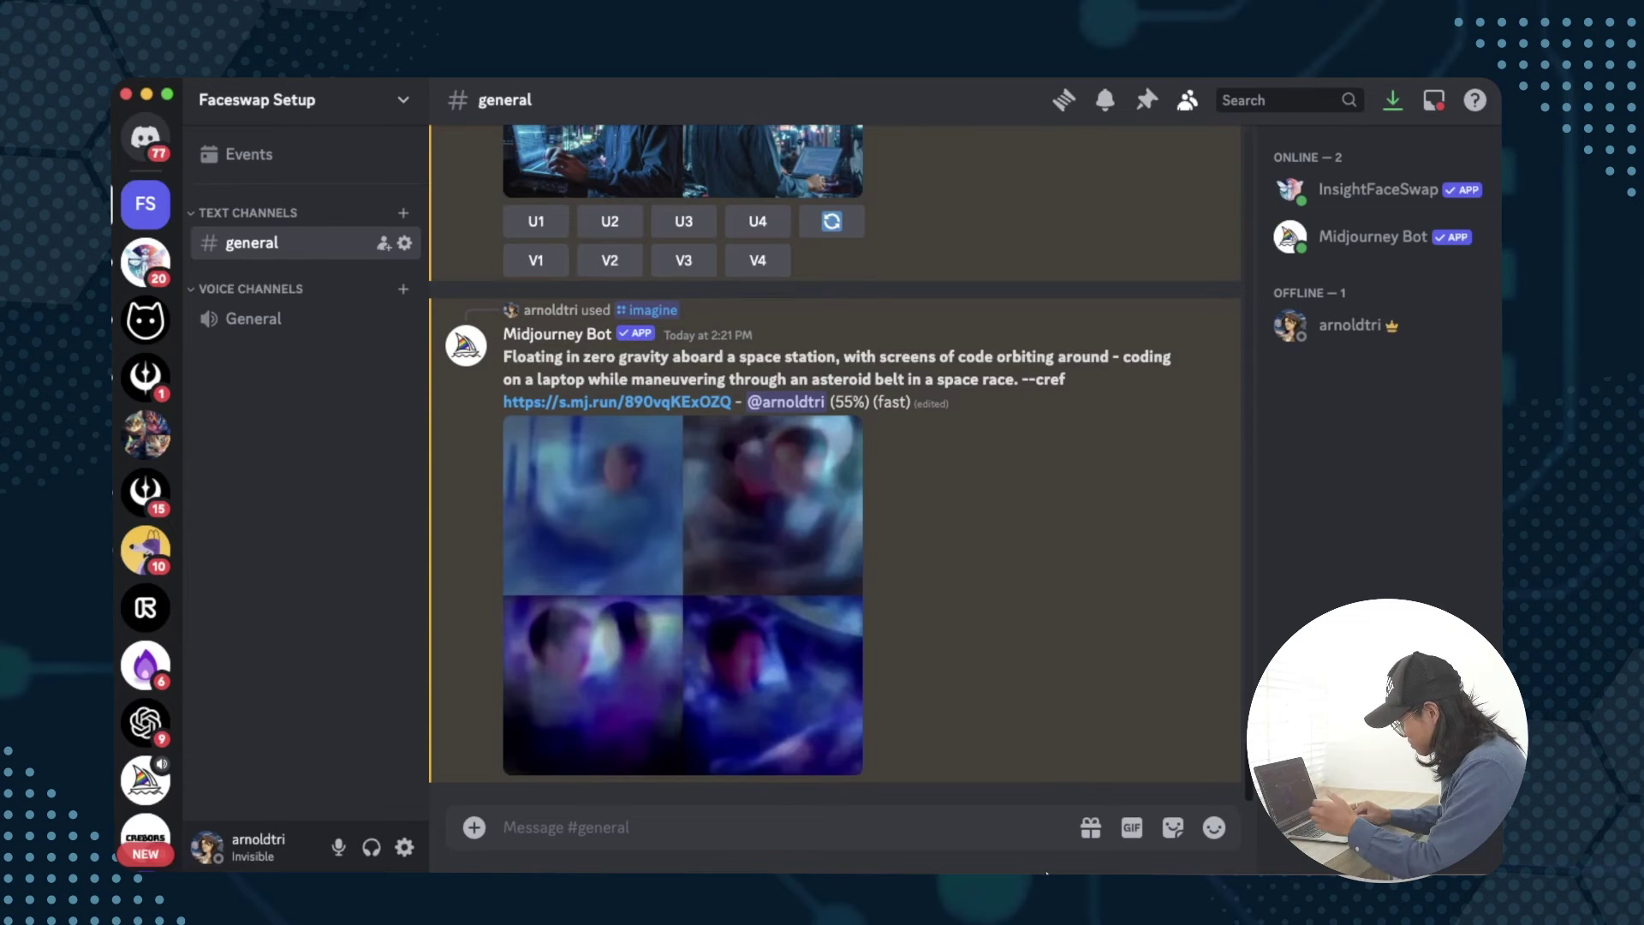
pyautogui.write('/imagine')
pyautogui.press('Return')
pyautogui.press('super+v')
pyautogui.press('Return')
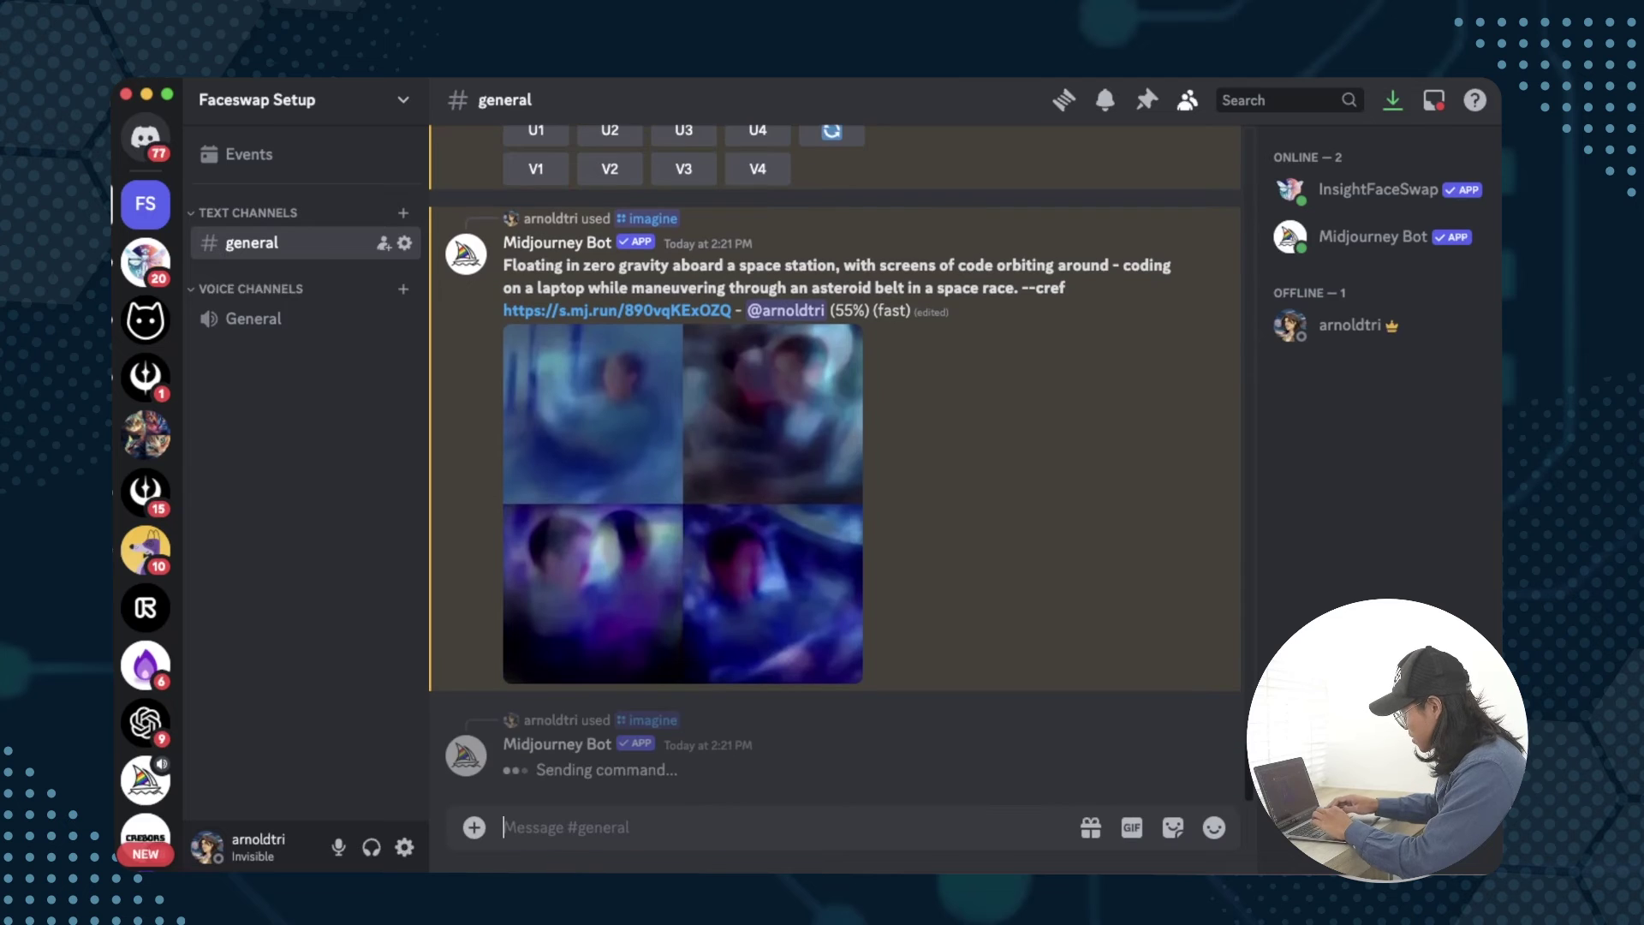
# - Upscale the third image of the generated space station grid and run INSwapper on it
pyautogui.click(631, 507)
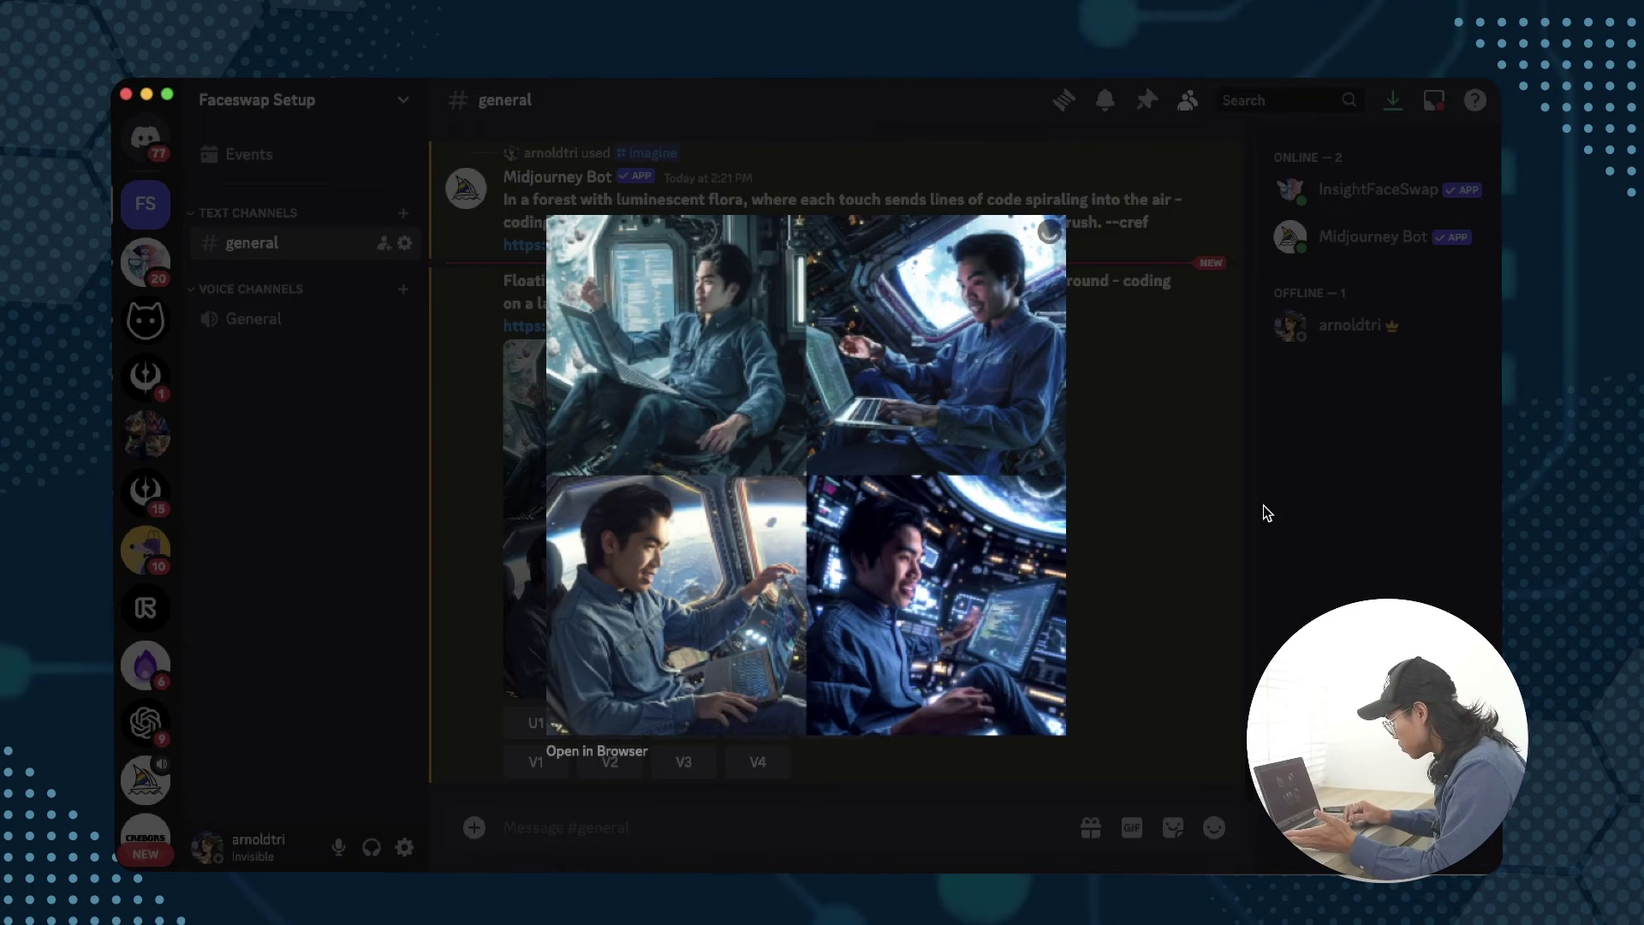
pyautogui.click(1206, 522)
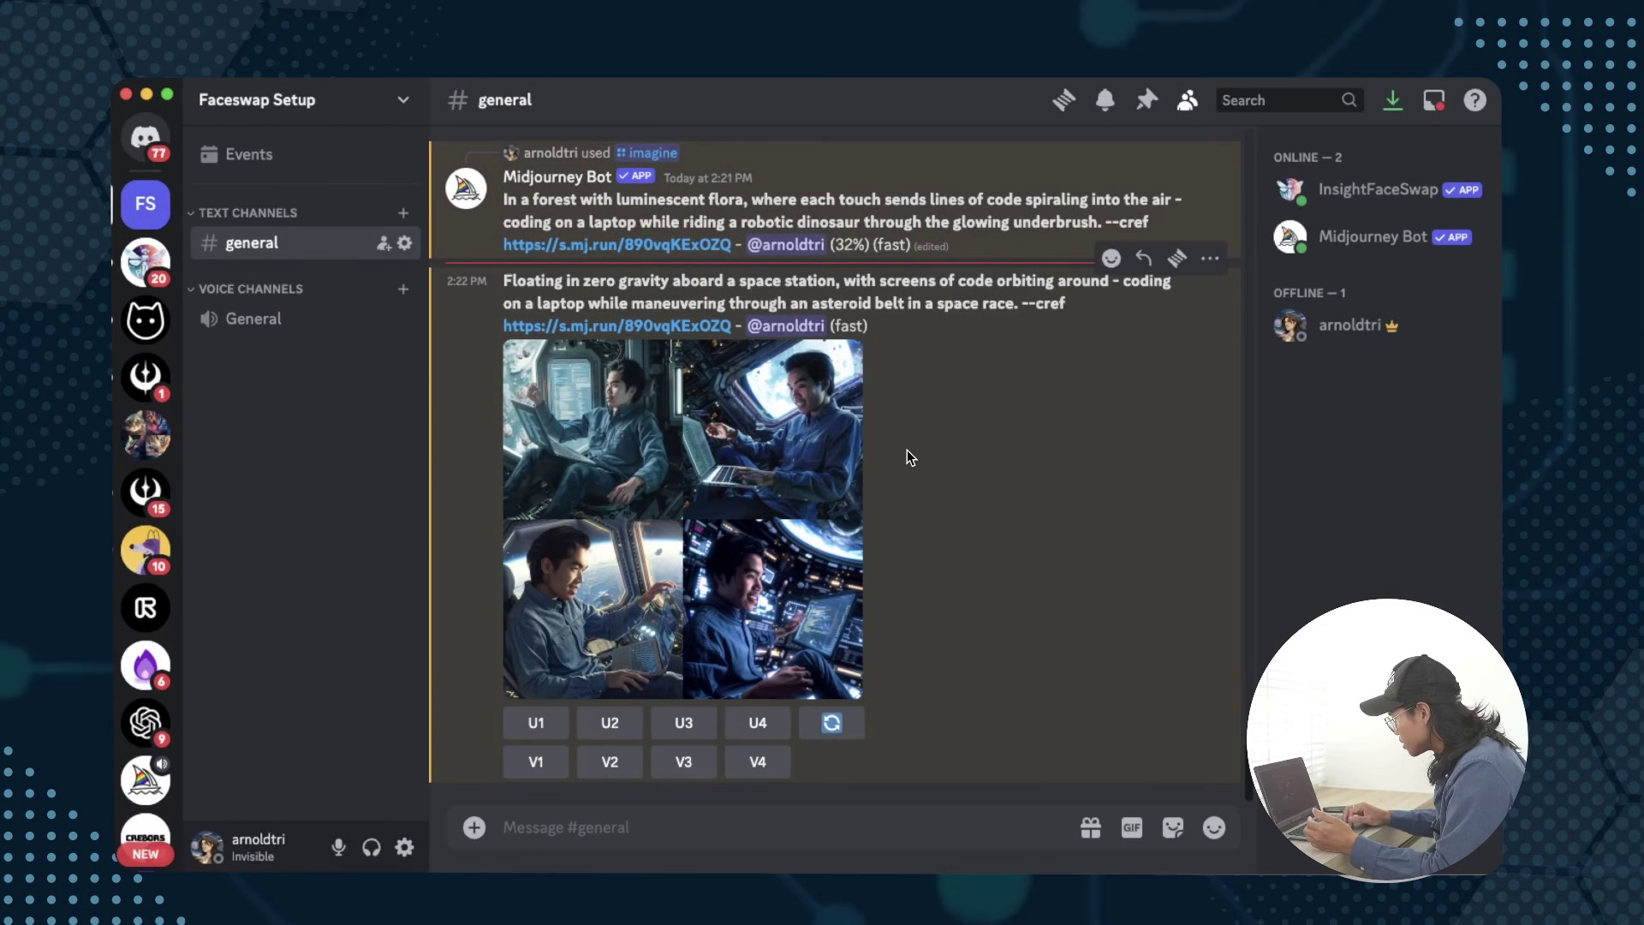
pyautogui.click(683, 722)
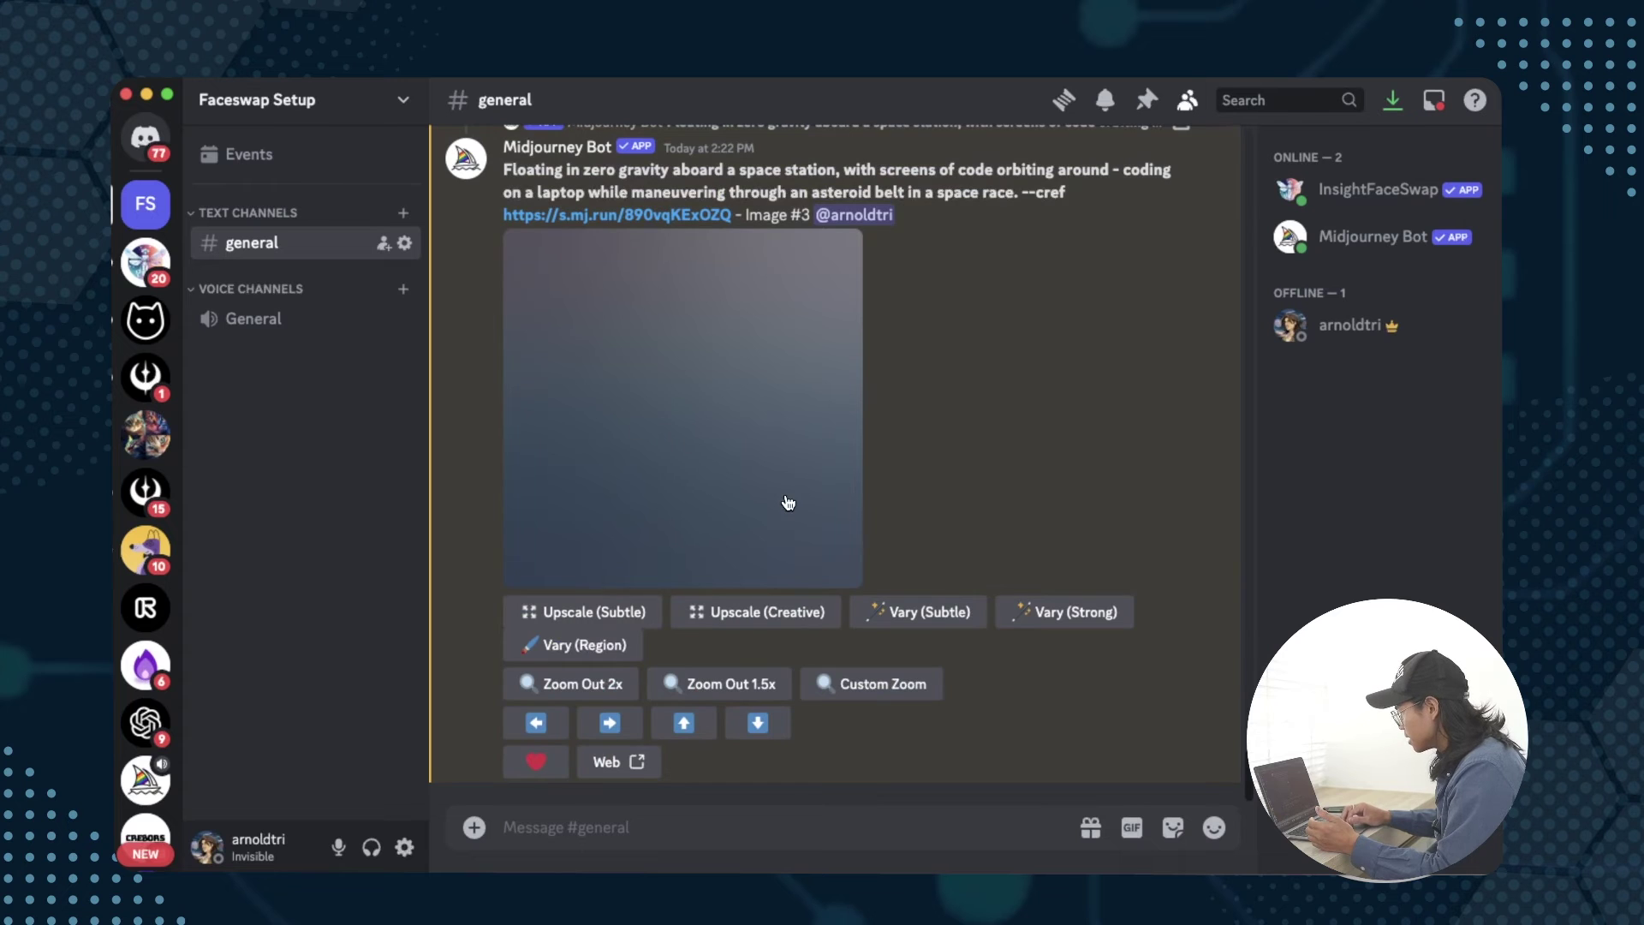
pyautogui.rightClick(711, 450)
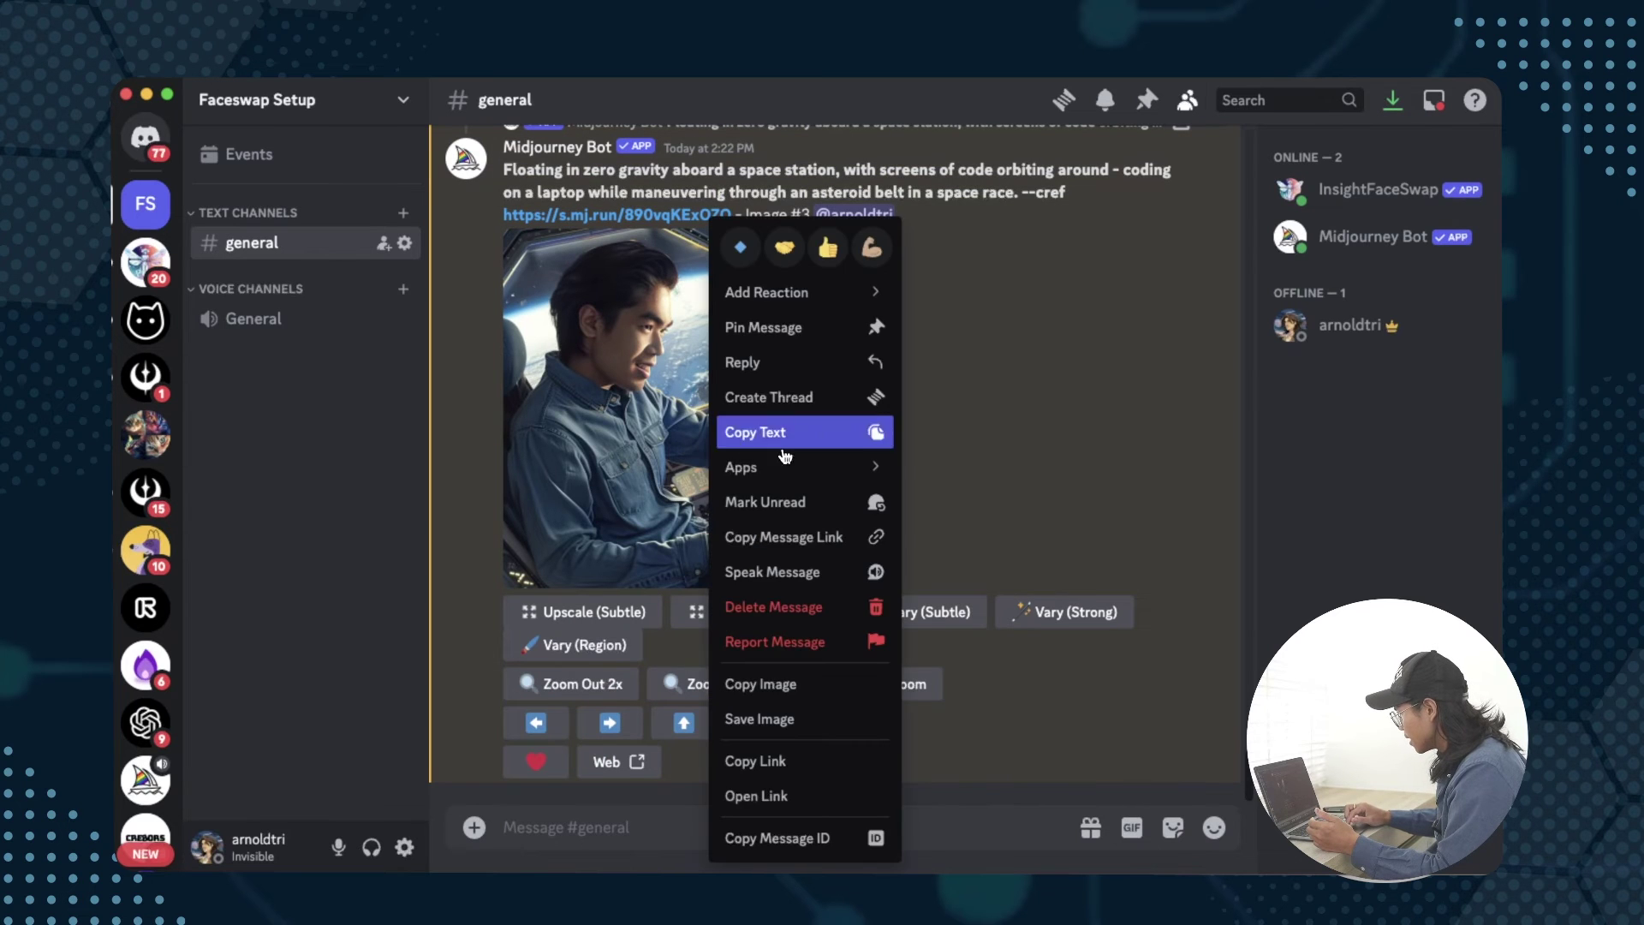
pyautogui.moveTo(891, 469)
pyautogui.click(962, 472)
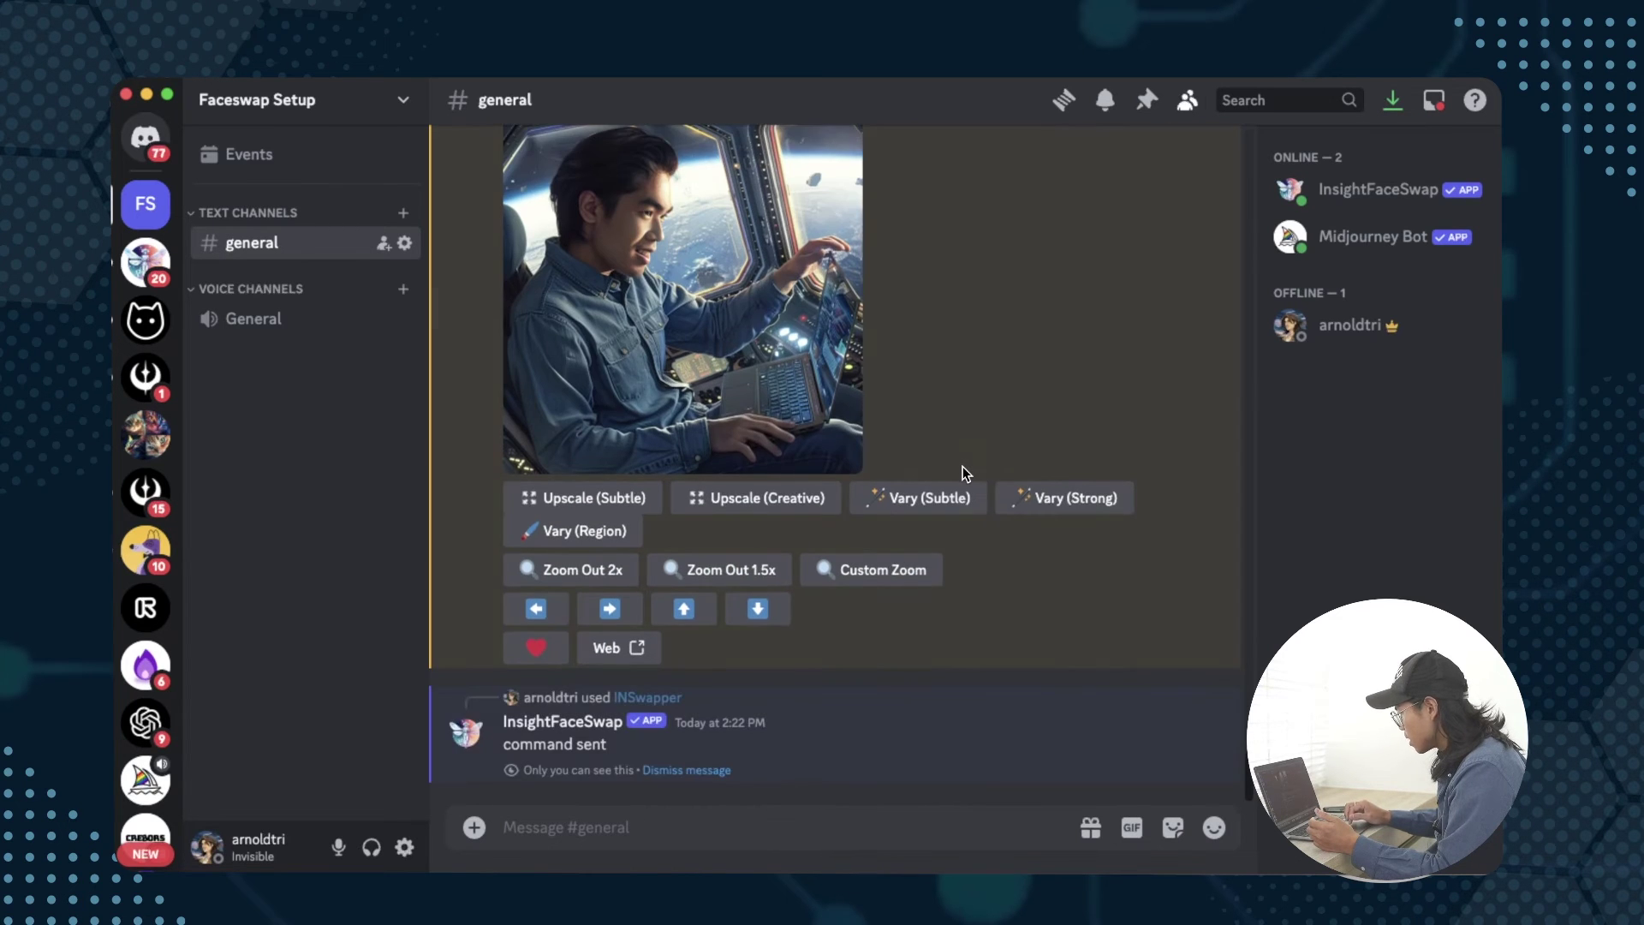
pyautogui.scroll(1, 902, 423)
pyautogui.rightClick(685, 428)
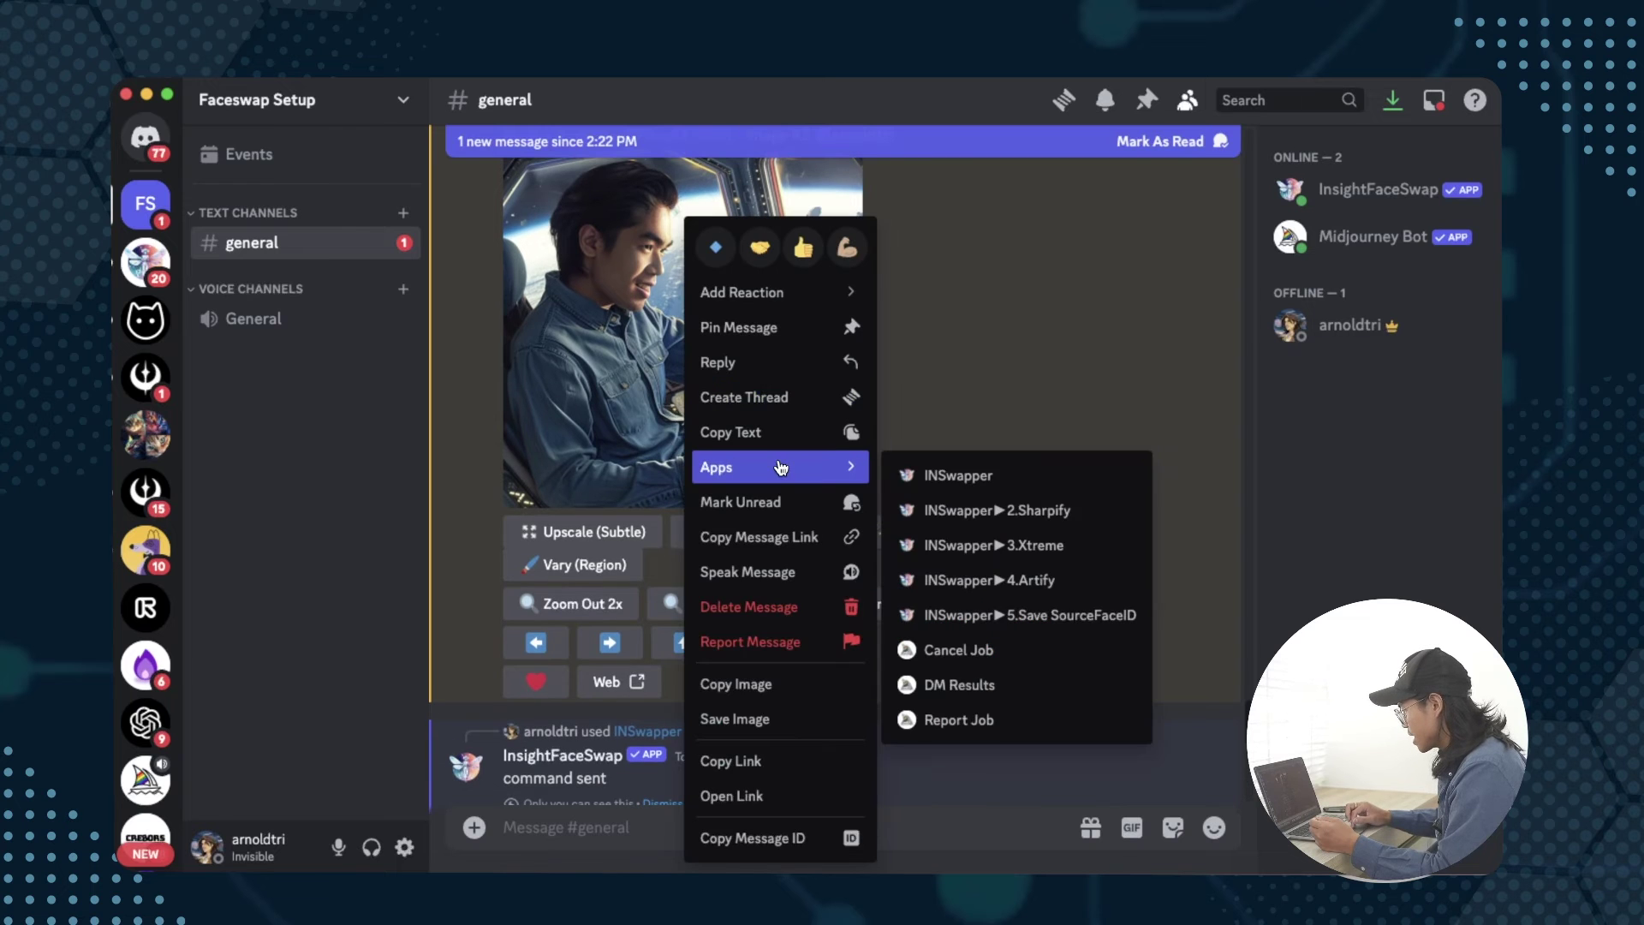
pyautogui.click(953, 352)
# - Examine the face-swapped results of the third space station image enlarged
pyautogui.scroll(-5, 952, 352)
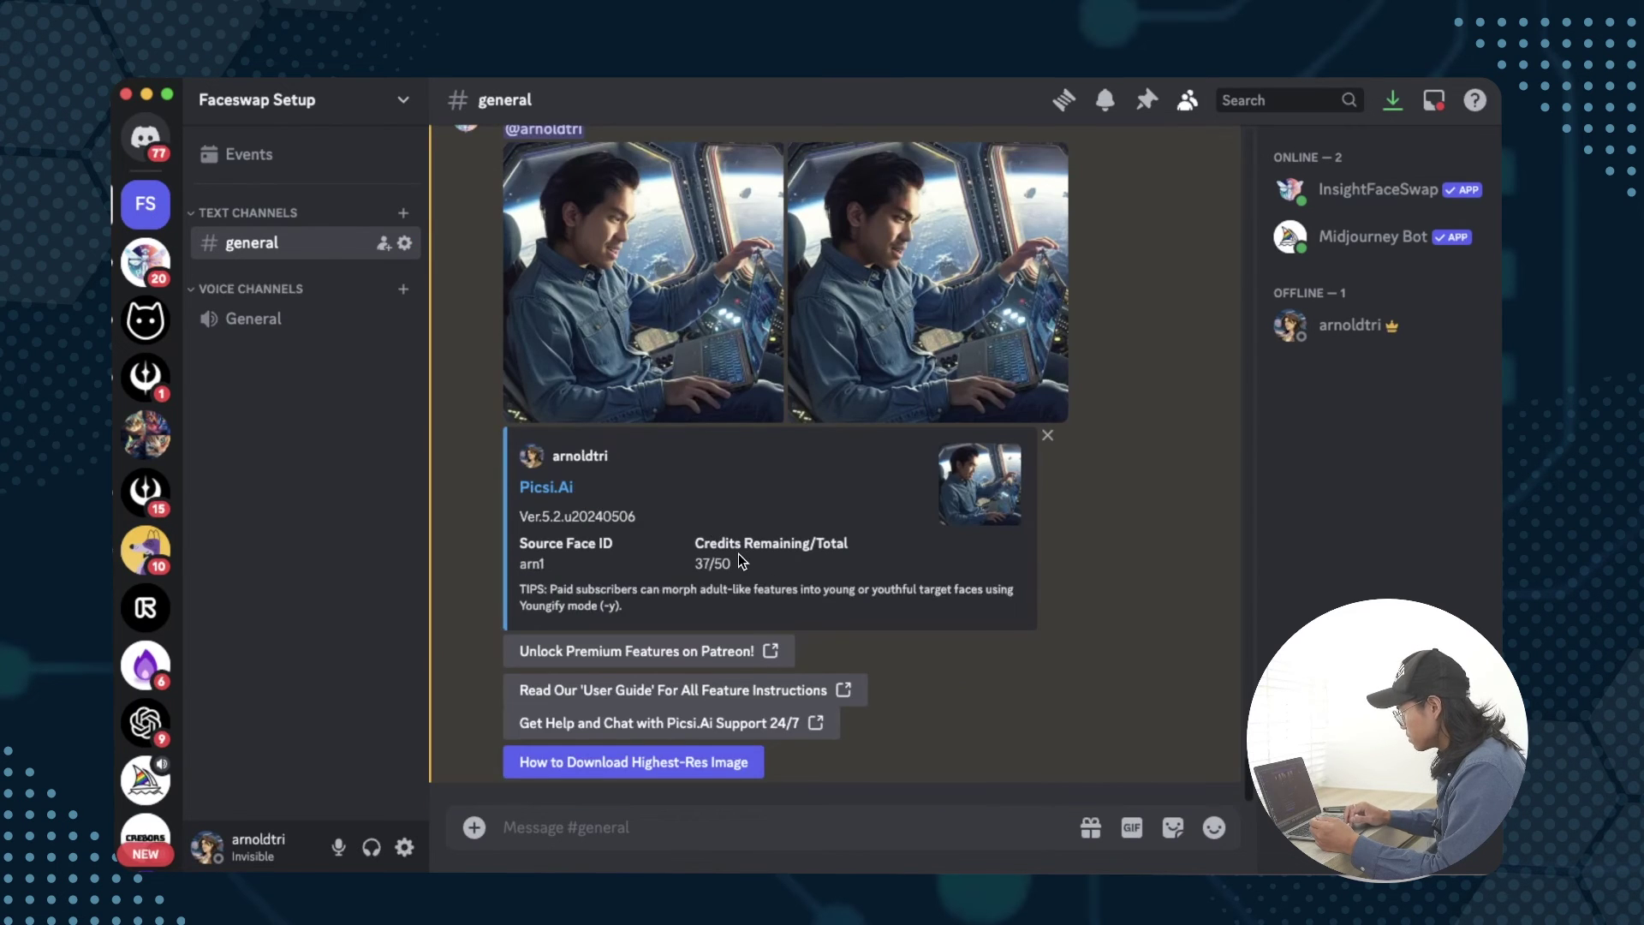
pyautogui.scroll(1, 738, 548)
pyautogui.click(672, 442)
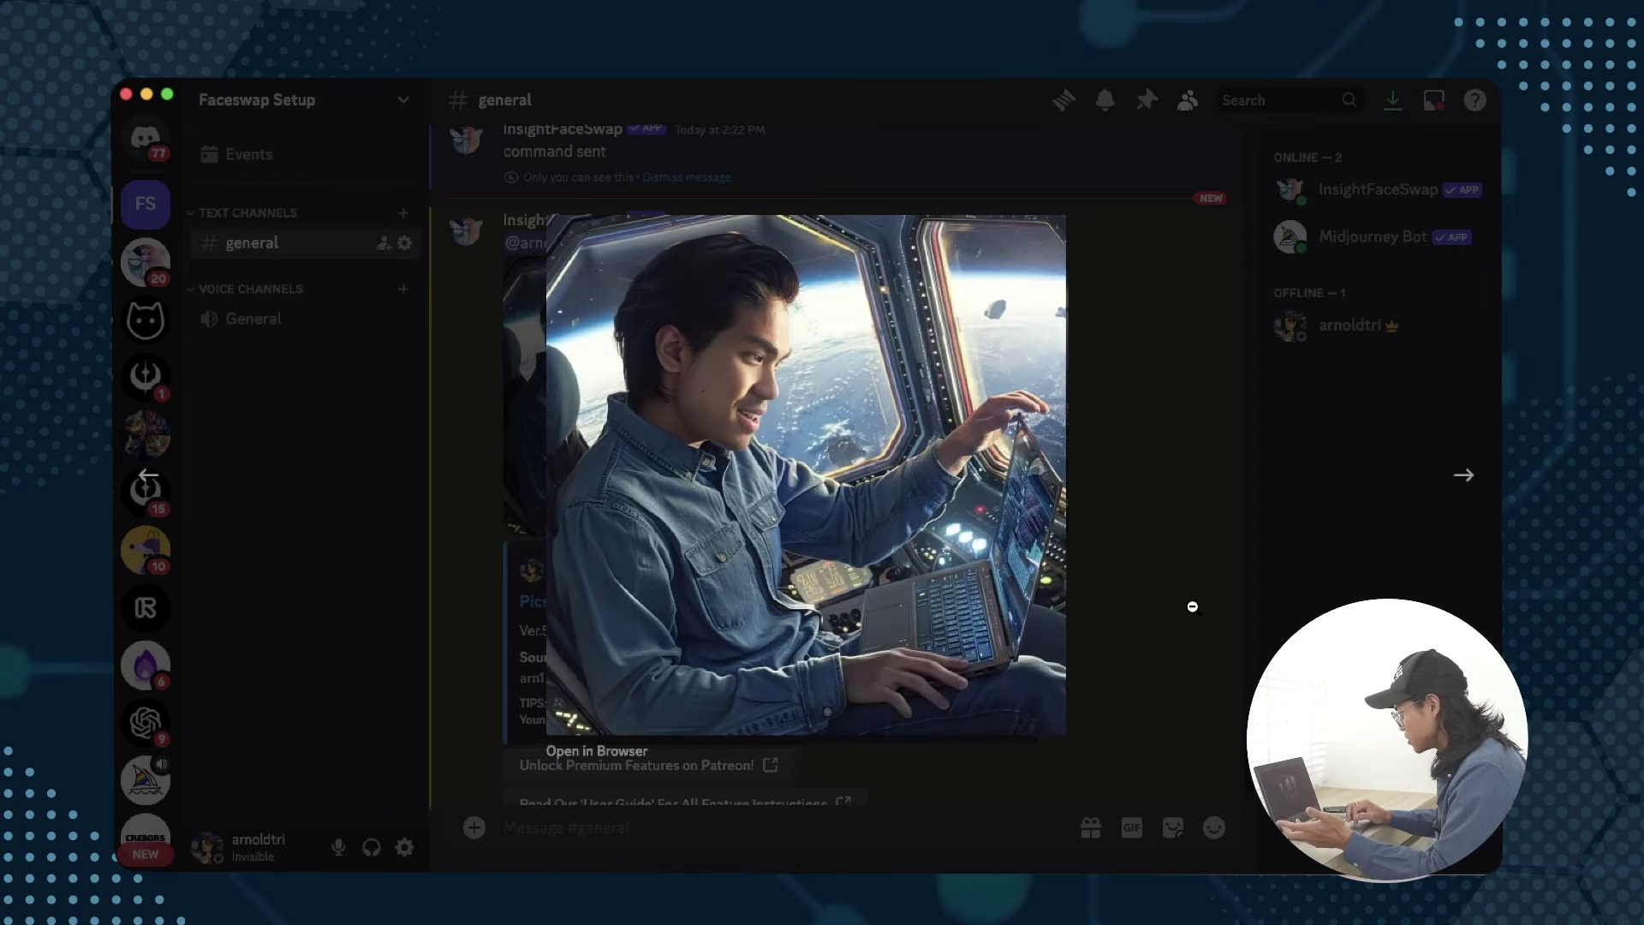
pyautogui.press('Left')
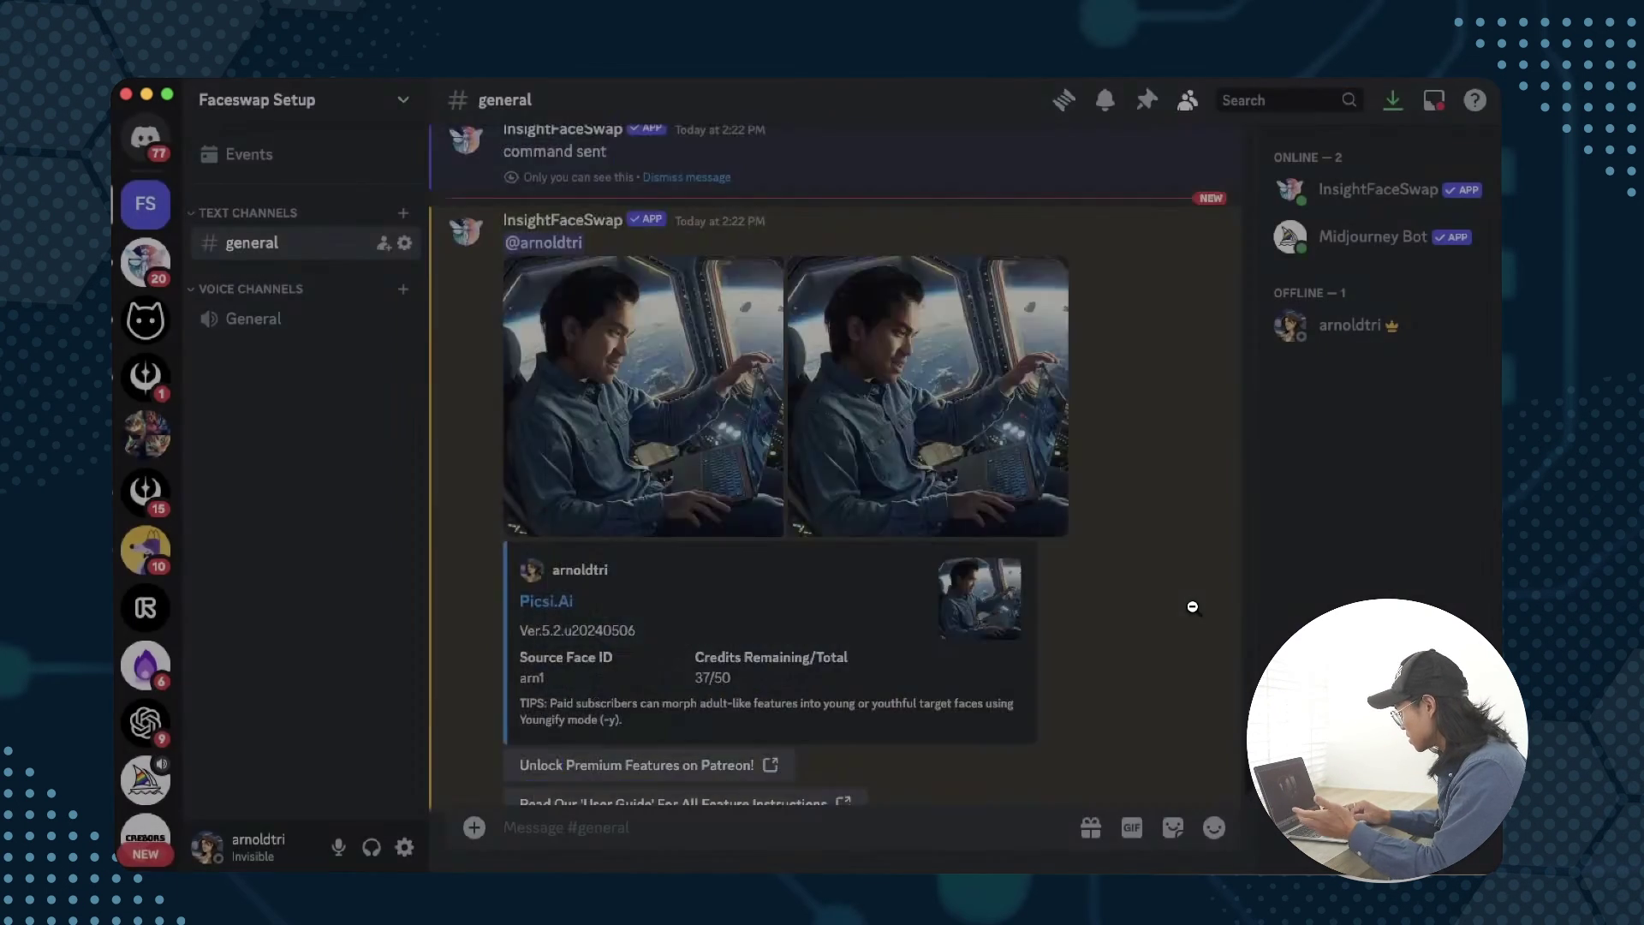
pyautogui.click(1190, 506)
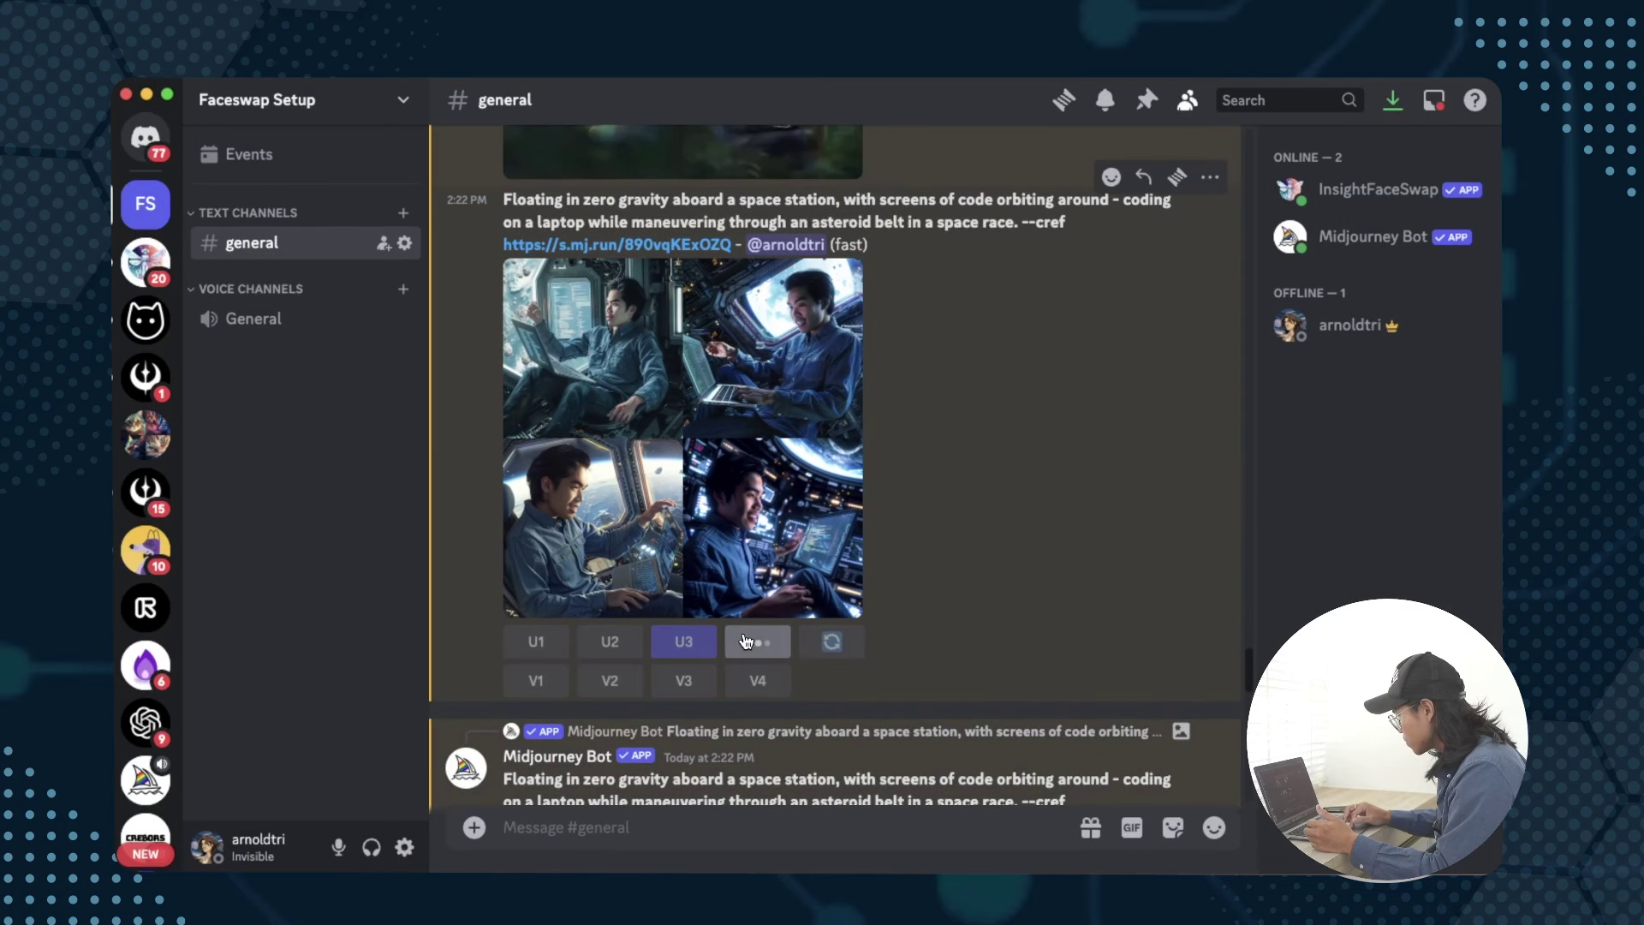
# - Upscale the fourth image of the space station grid and run INSwapper on it
pyautogui.scroll(-5, 911, 614)
pyautogui.rightClick(752, 462)
pyautogui.moveTo(868, 464)
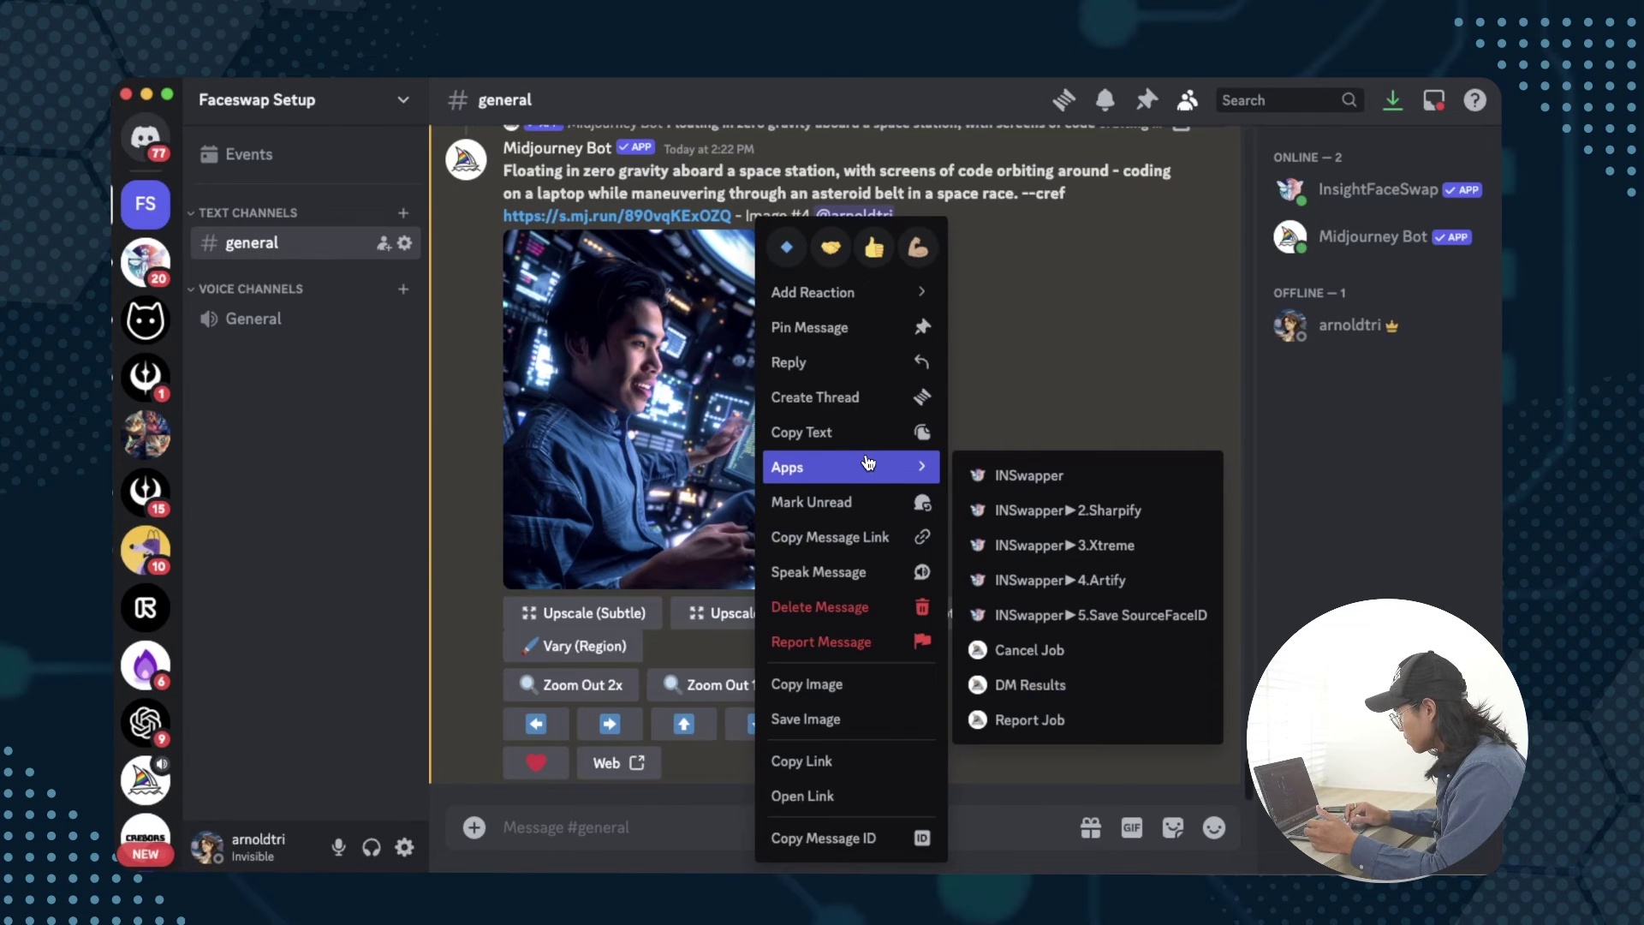
pyautogui.click(1023, 468)
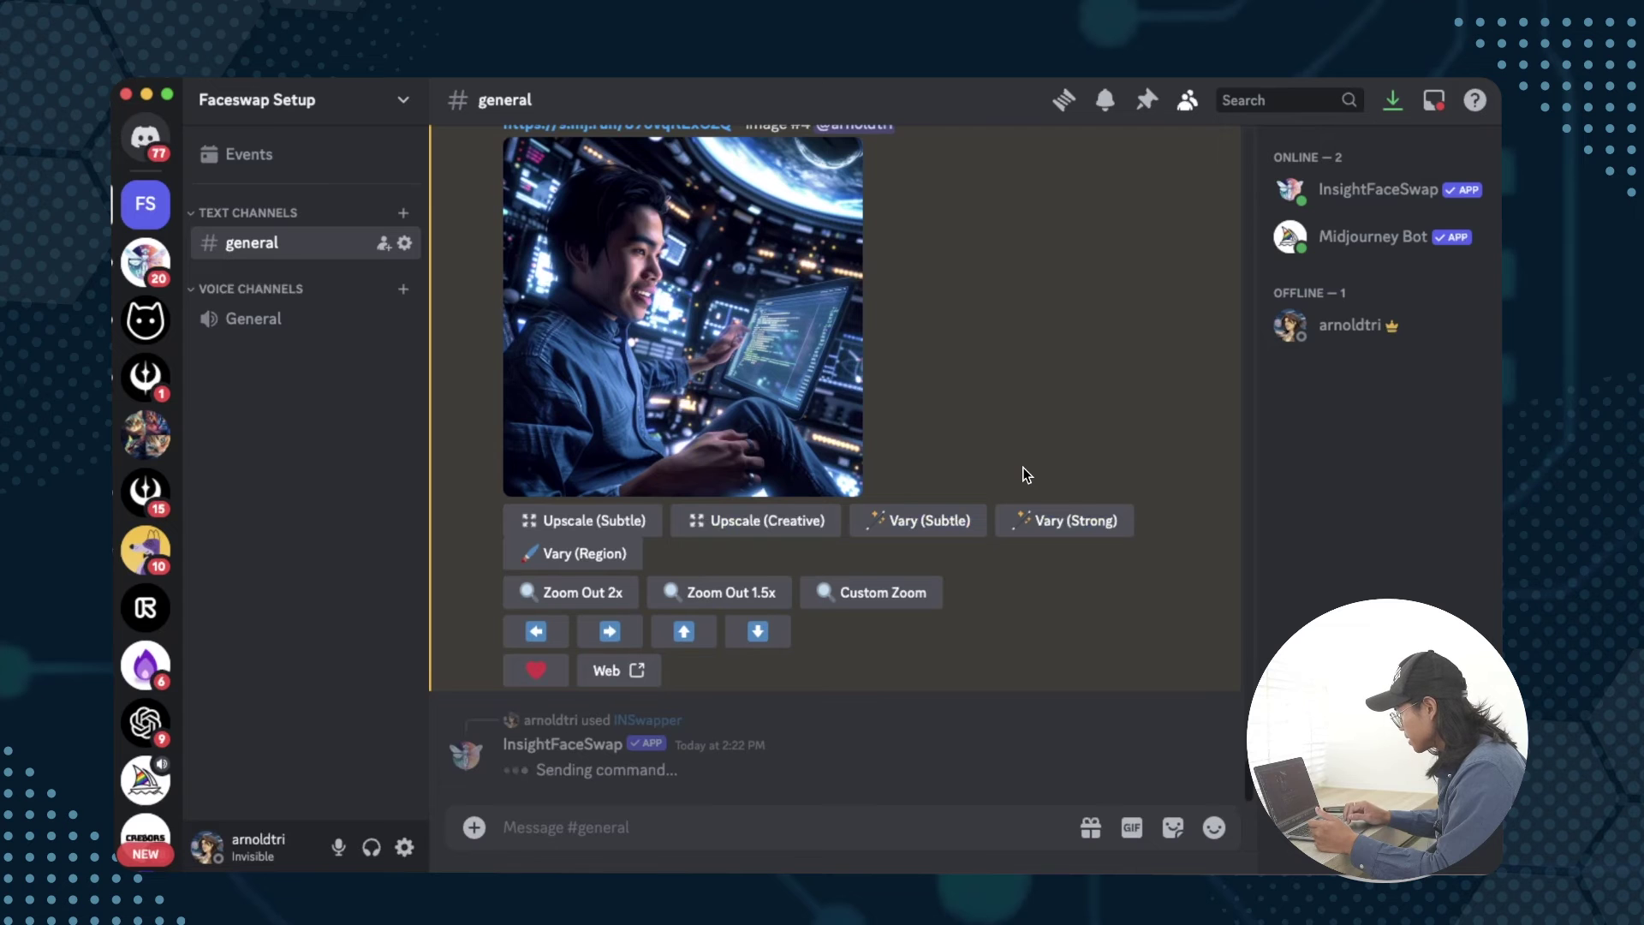
# - Examine the face-swapped space station images and the generated luminescent forest grid enlarged
pyautogui.click(954, 448)
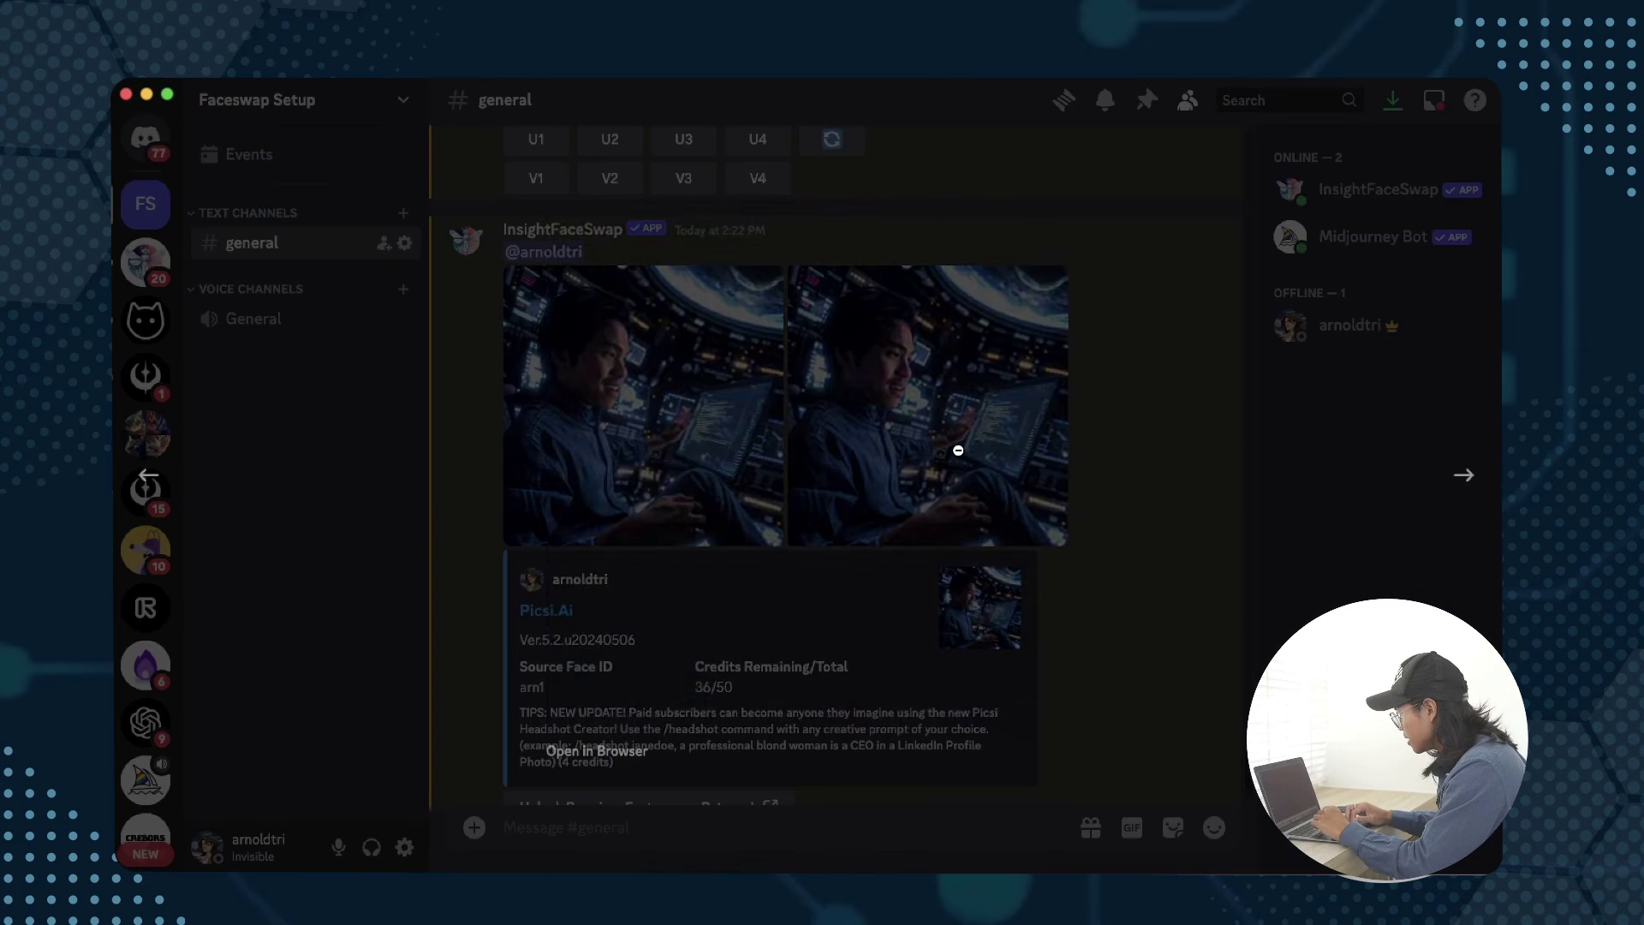
pyautogui.click(1317, 459)
pyautogui.scroll(5, 934, 533)
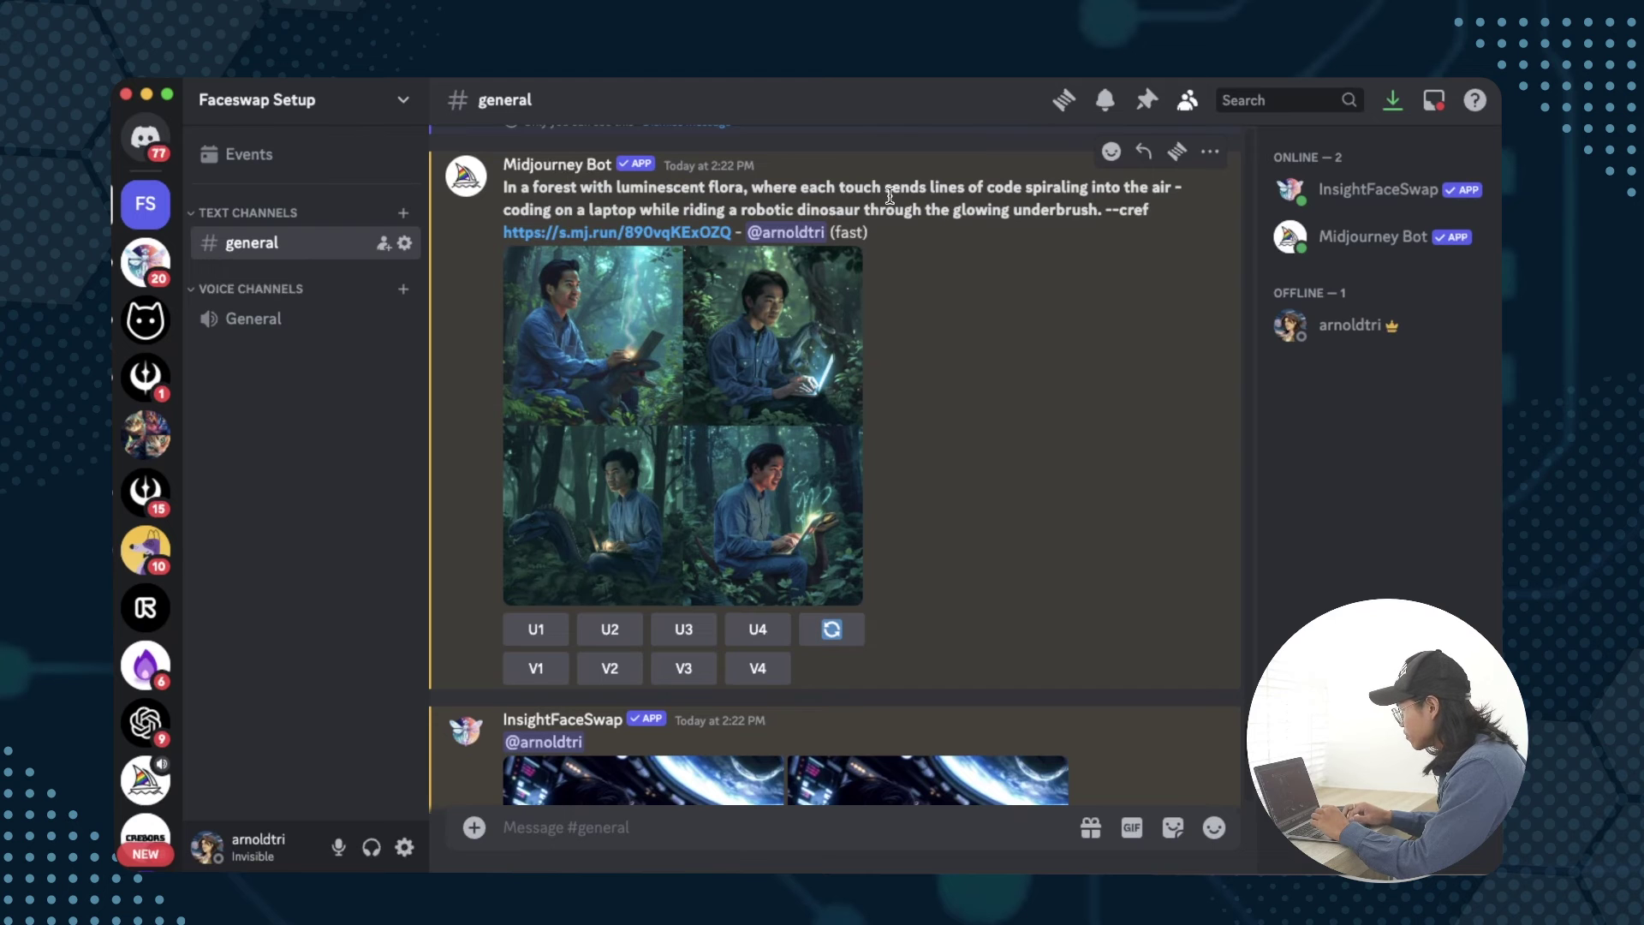
pyautogui.click(566, 391)
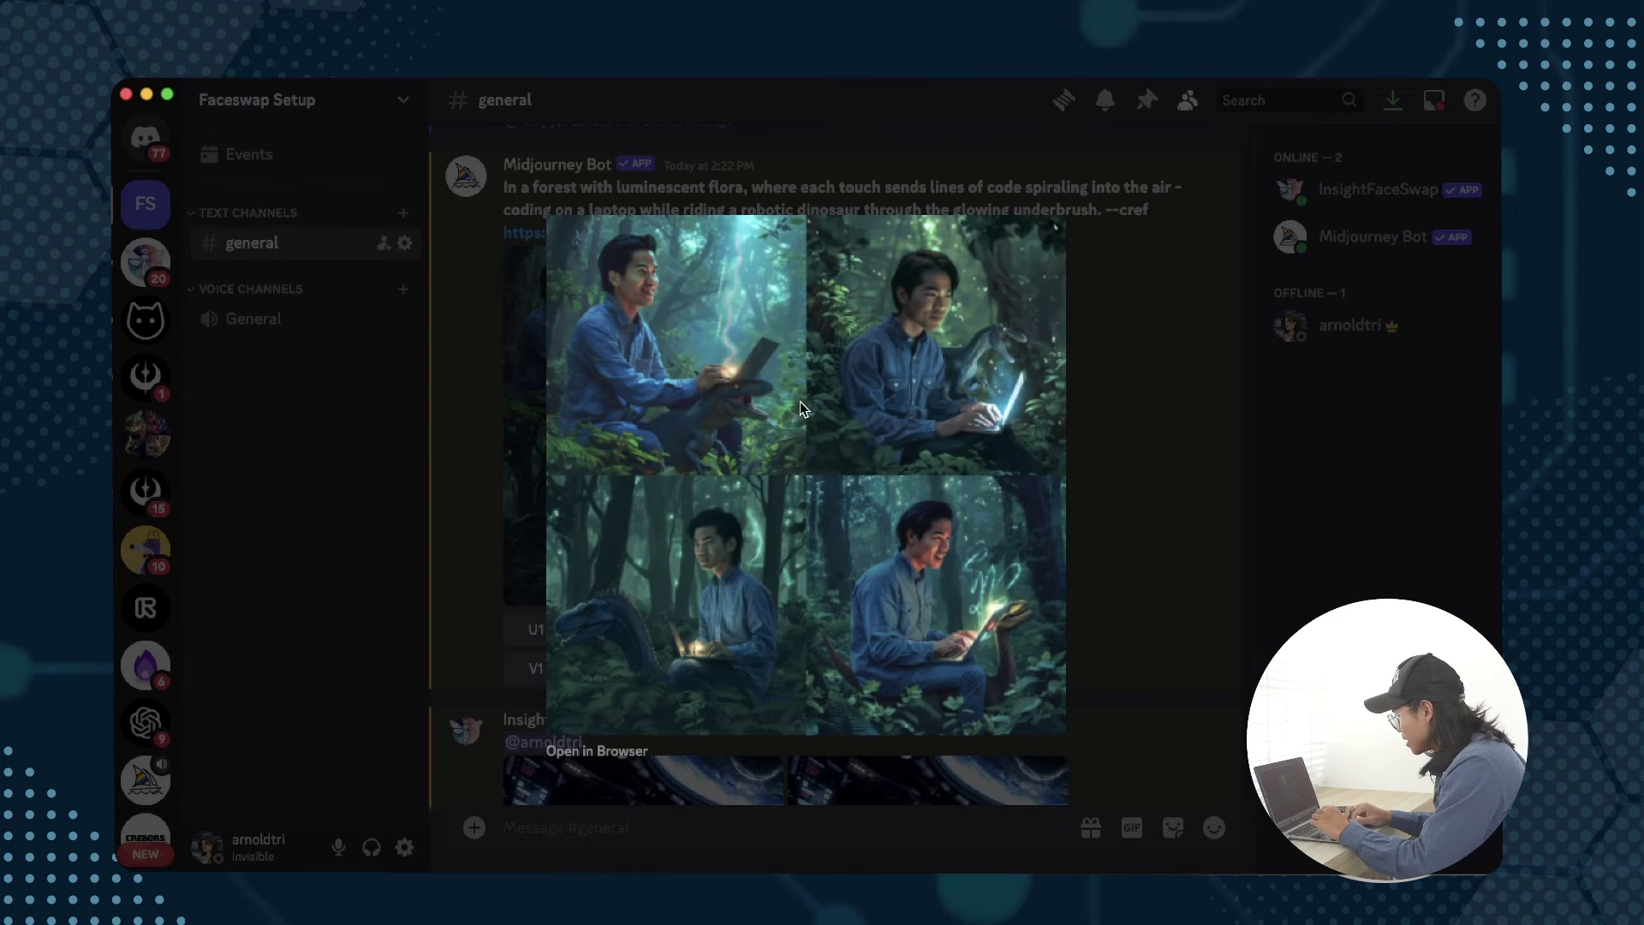
pyautogui.click(1108, 433)
pyautogui.scroll(-5, 875, 545)
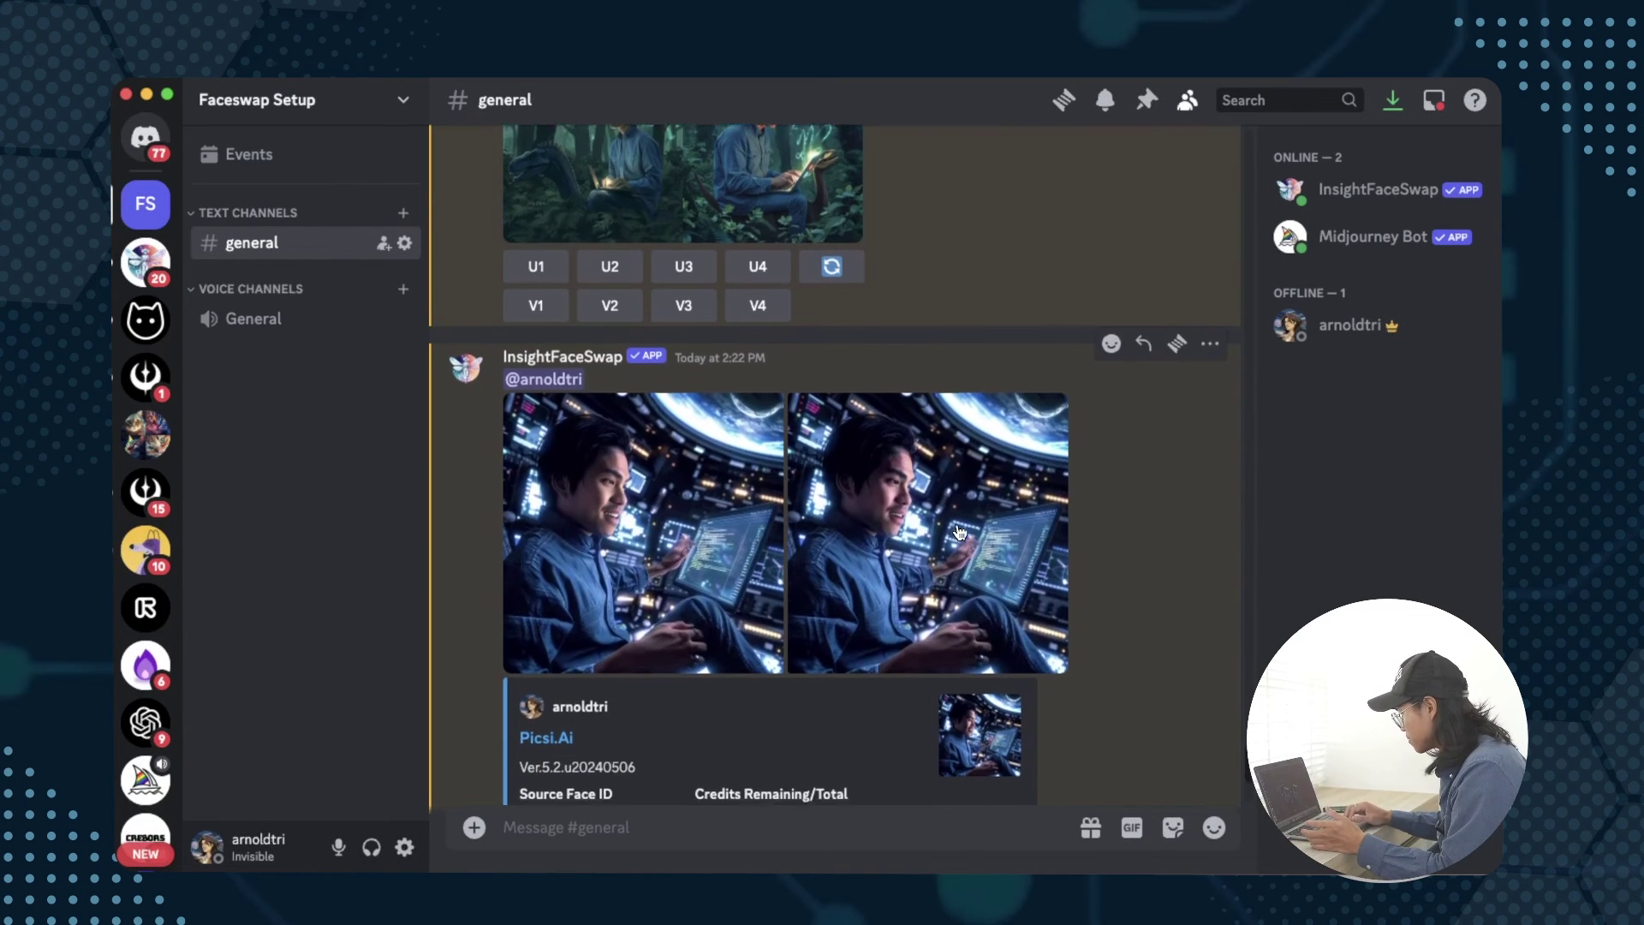
pyautogui.scroll(-2, 875, 544)
pyautogui.click(875, 545)
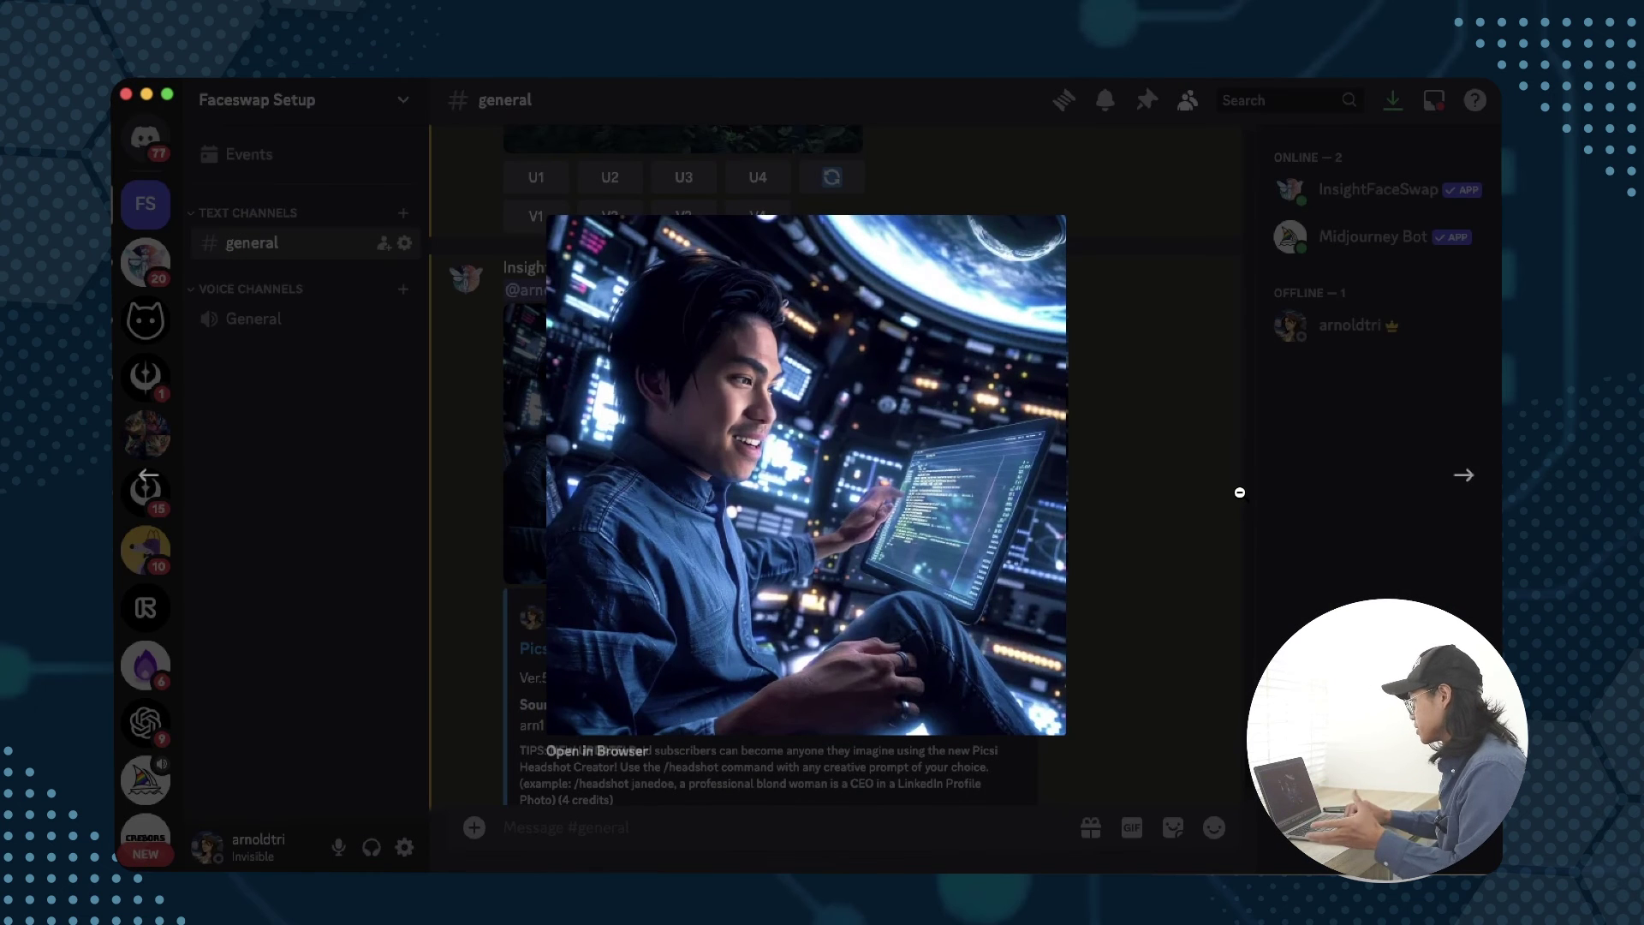
pyautogui.click(1239, 493)
pyautogui.scroll(2, 1063, 645)
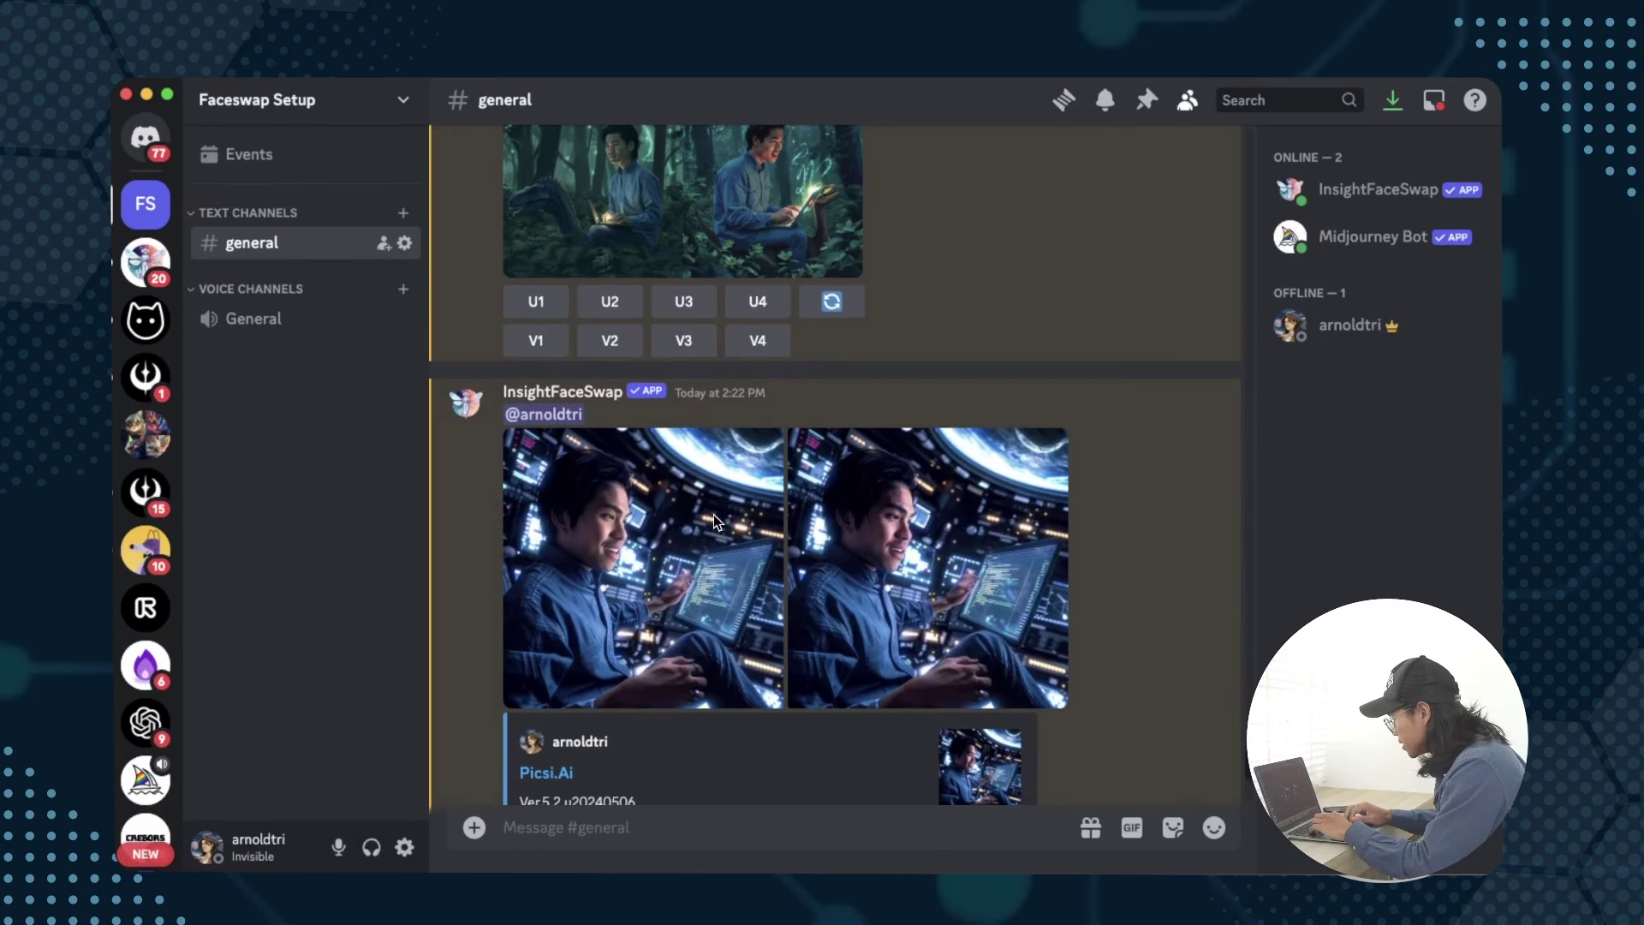
pyautogui.scroll(-3, 1061, 636)
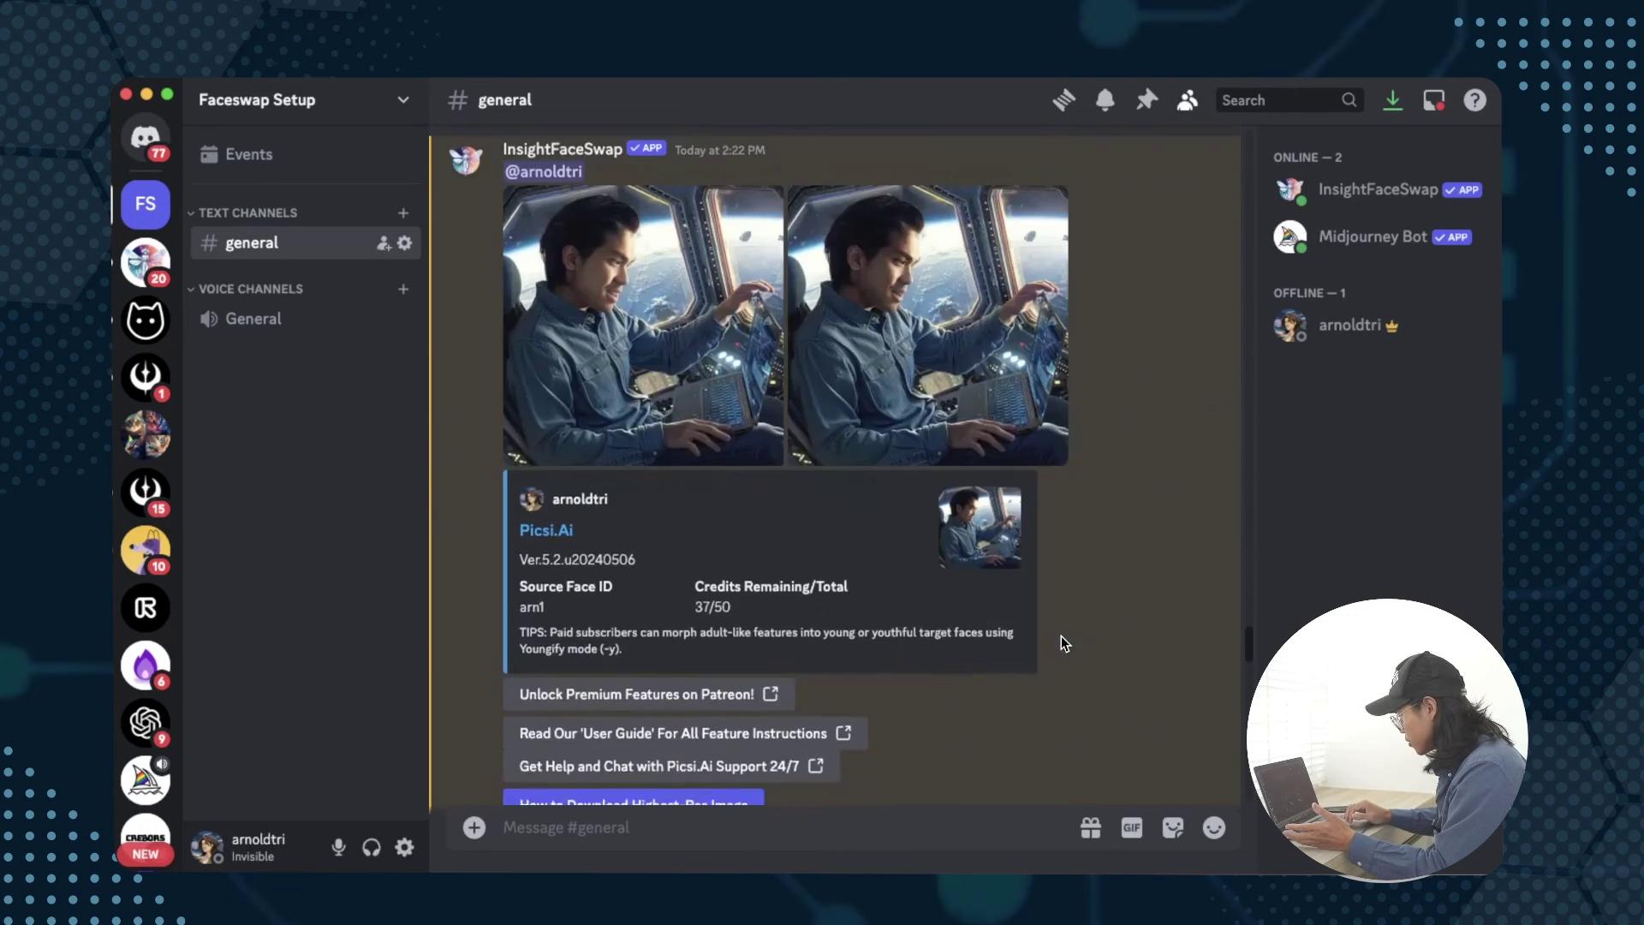
pyautogui.click(891, 593)
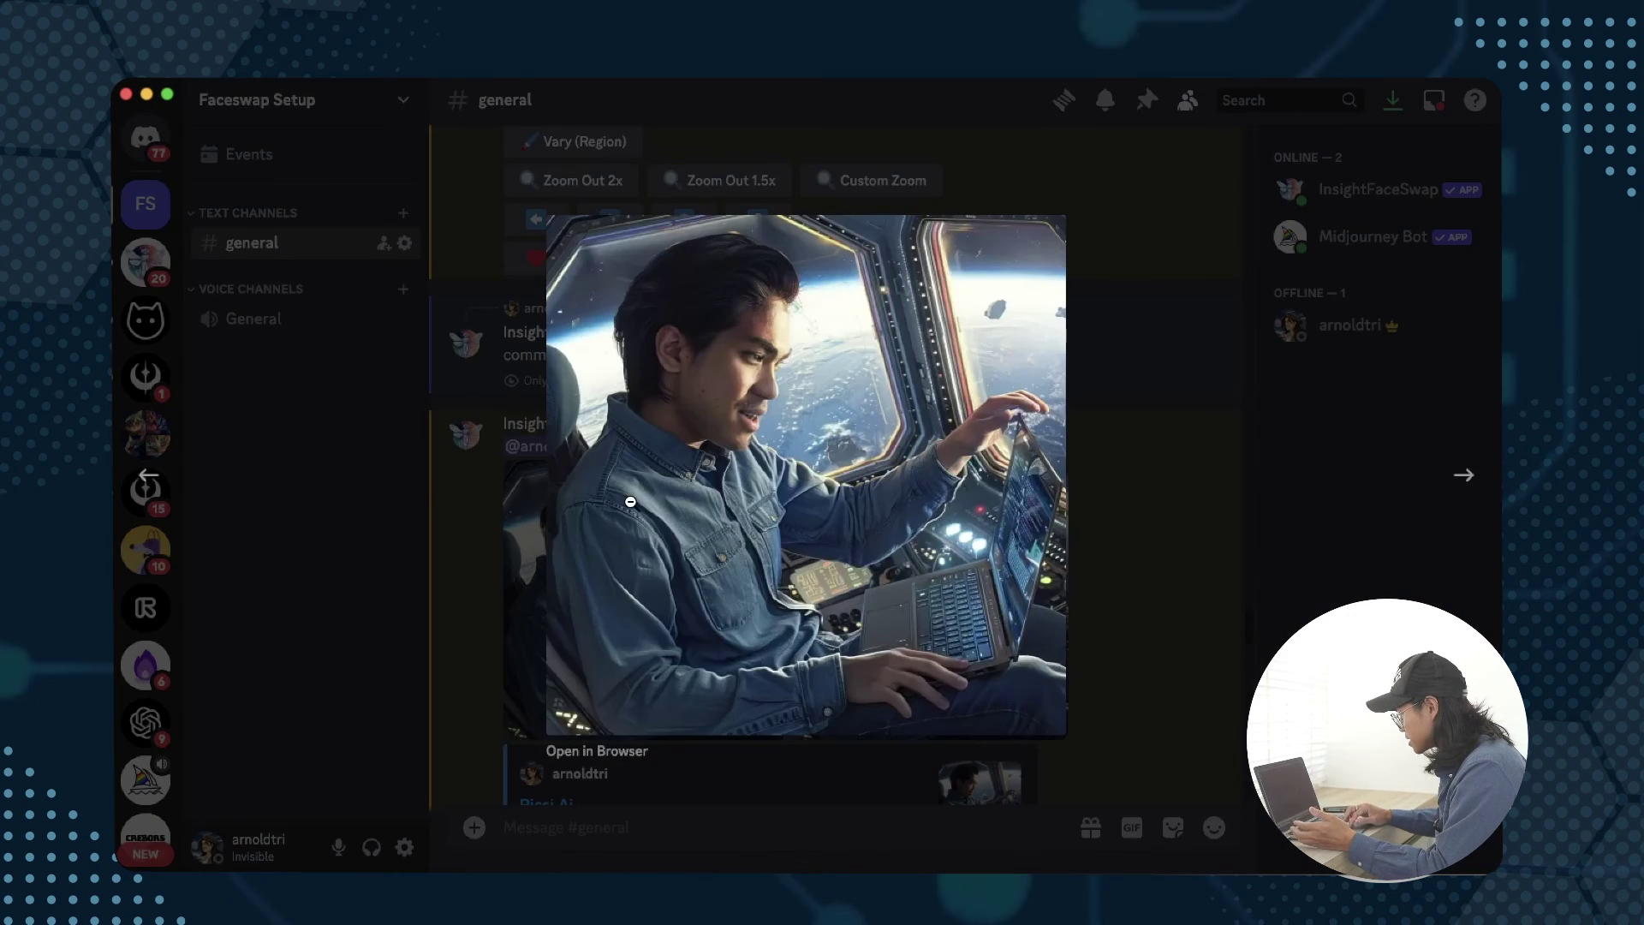
pyautogui.click(1182, 481)
# - Open the face-swapped image by the spacecraft window in the browser and save it from there
pyautogui.click(642, 600)
pyautogui.rightClick(797, 548)
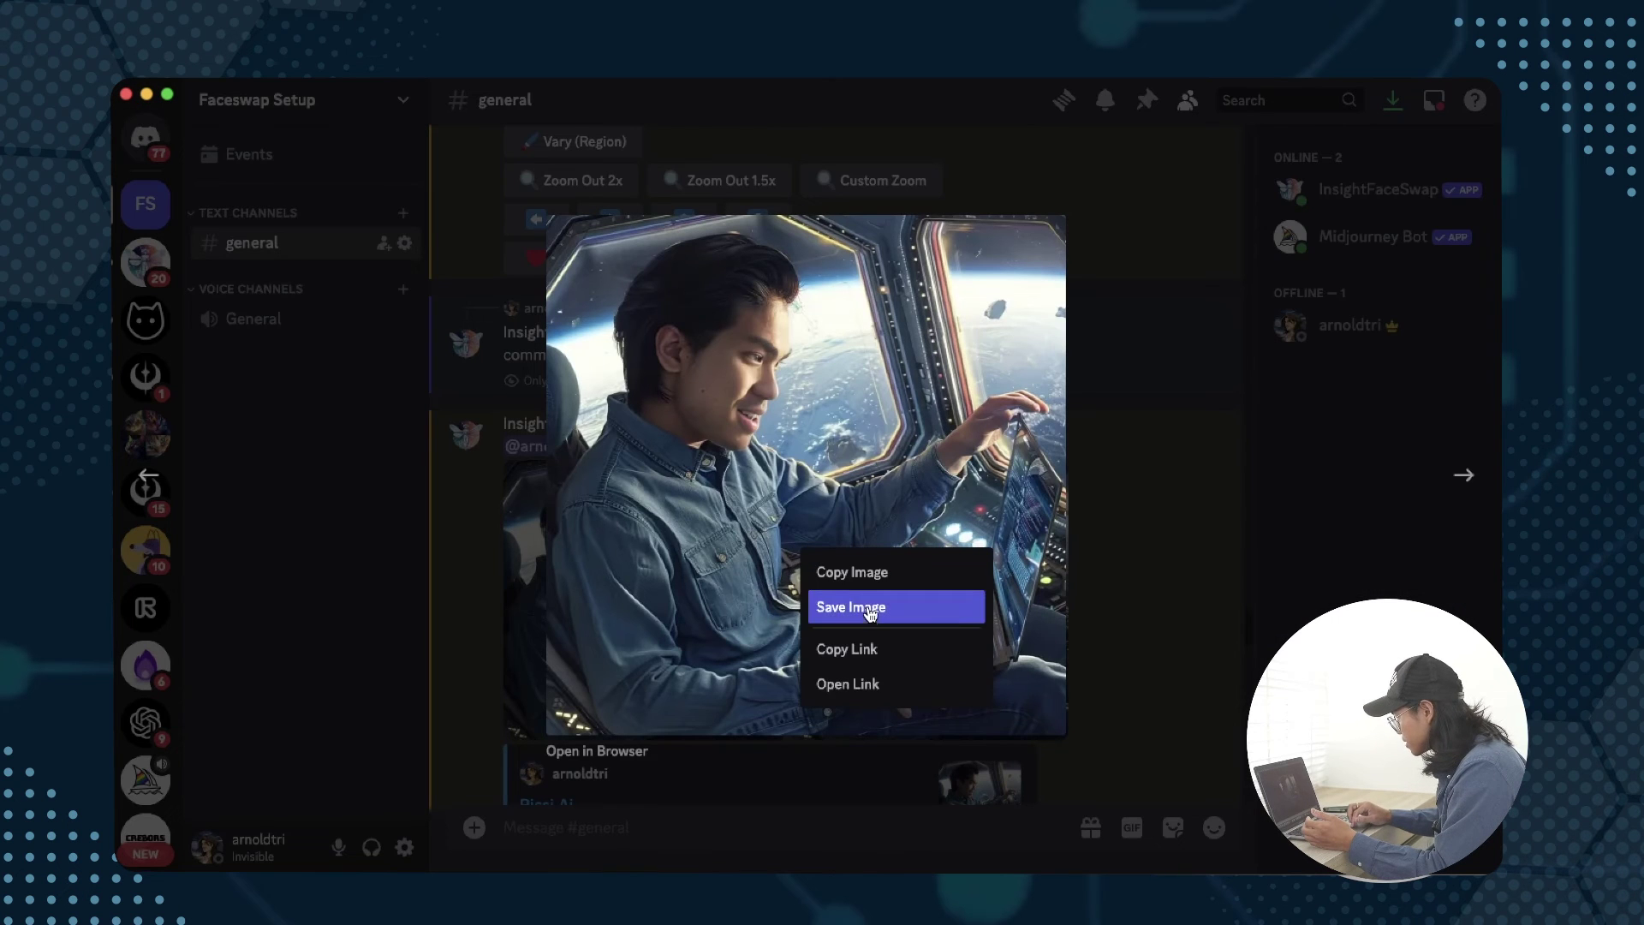
pyautogui.click(867, 607)
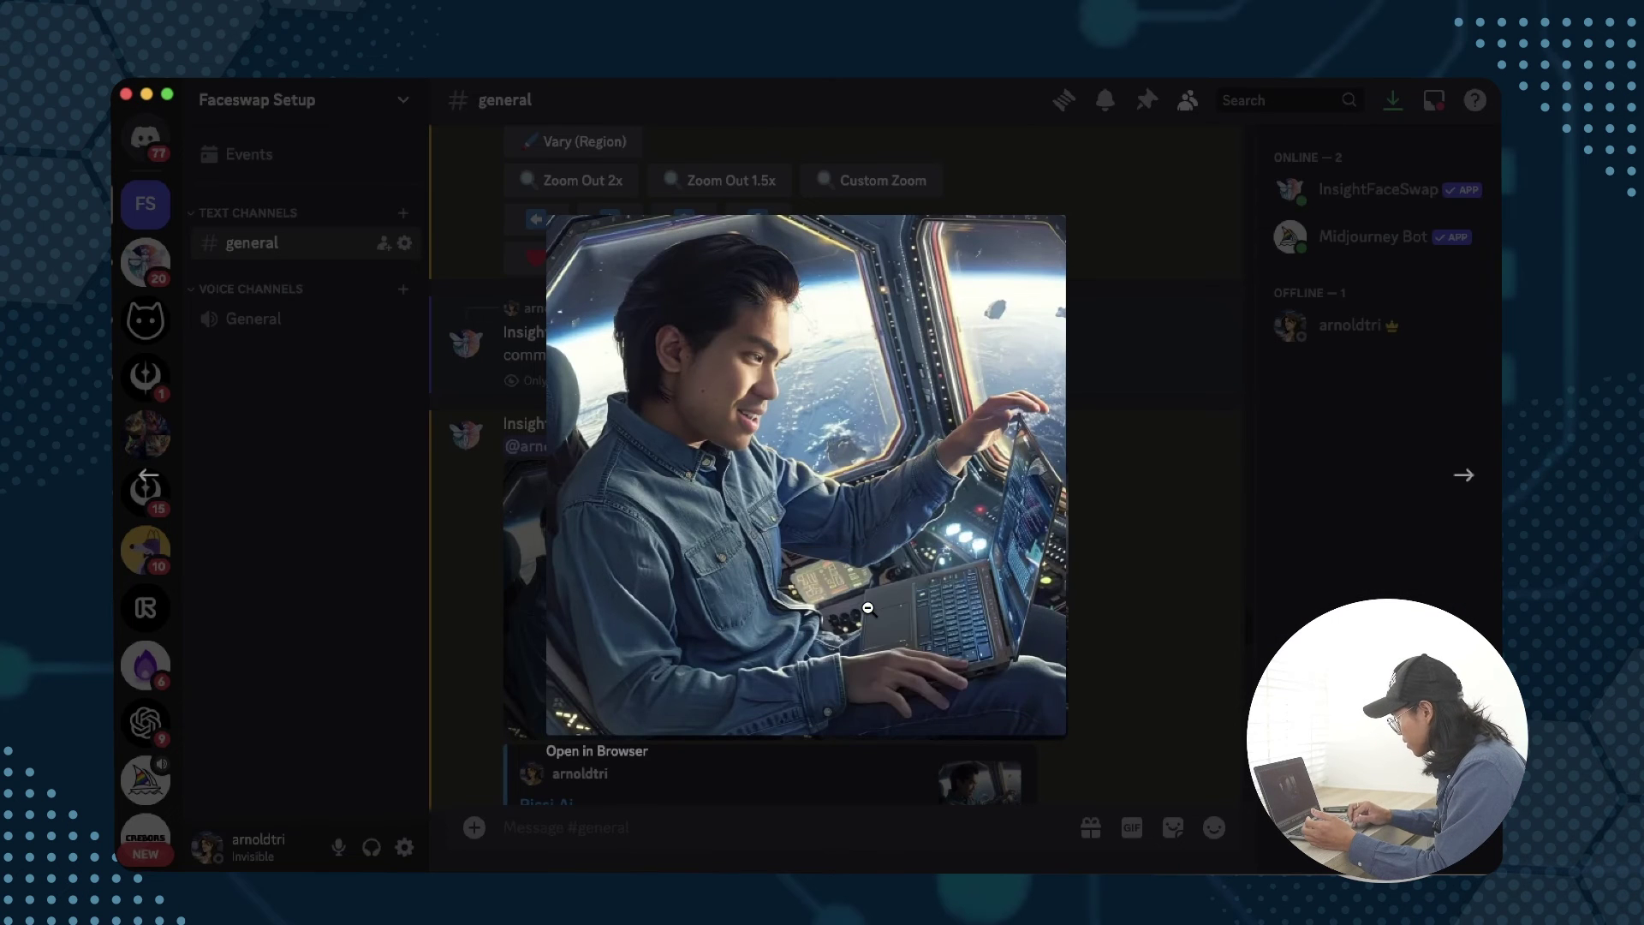
pyautogui.click(606, 751)
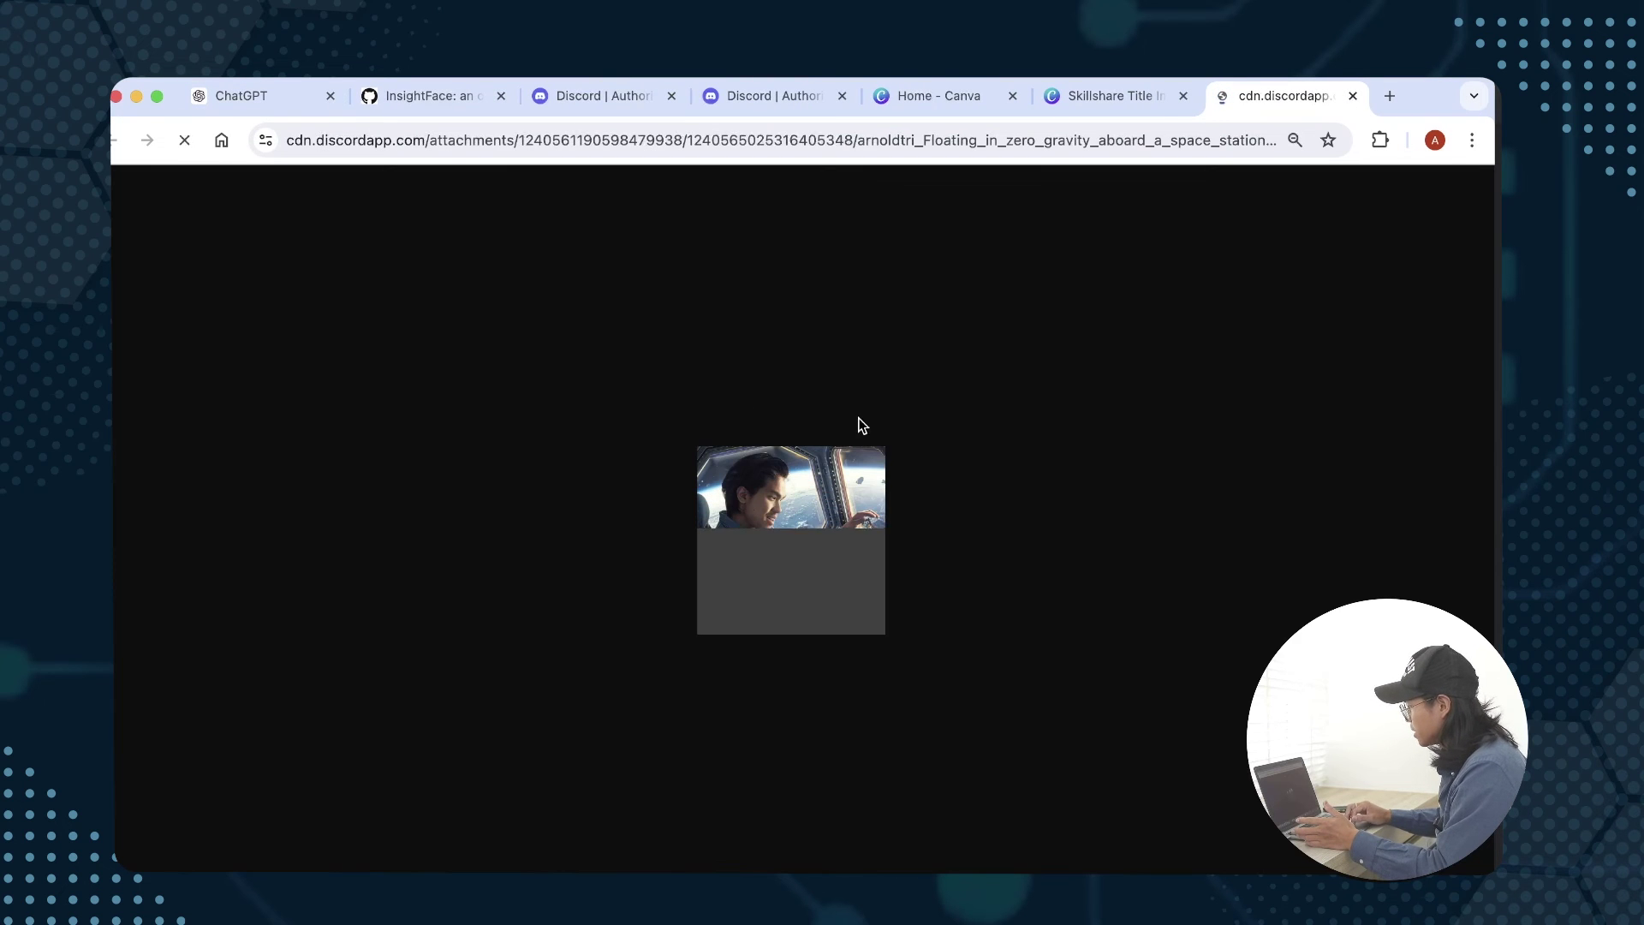
pyautogui.rightClick(771, 510)
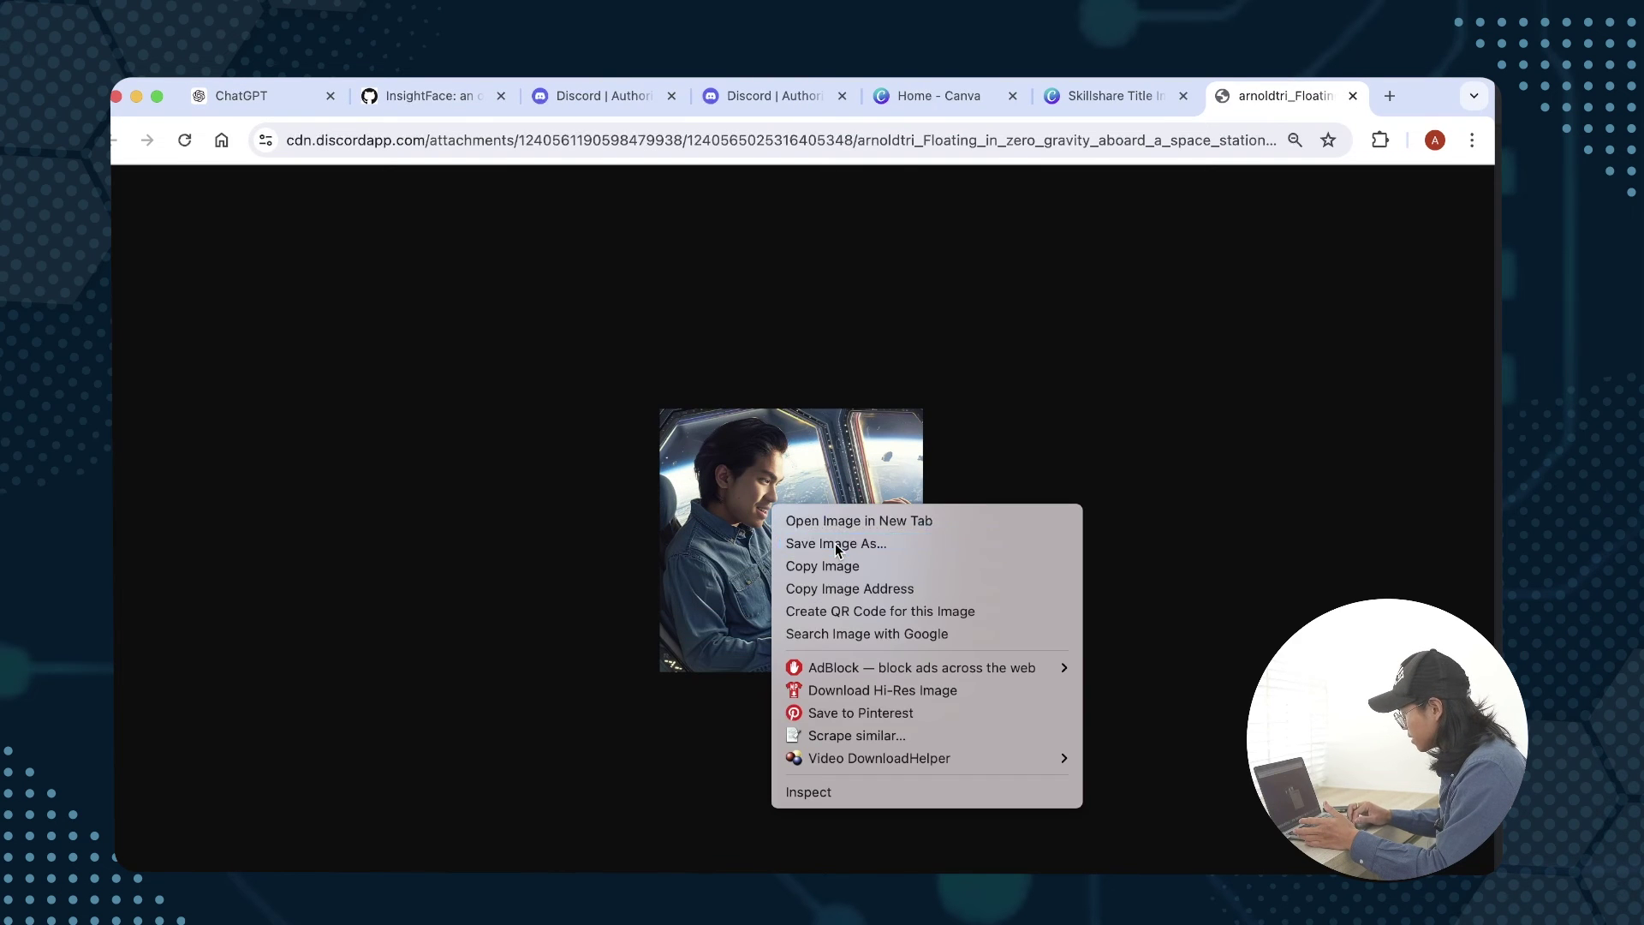
pyautogui.click(835, 543)
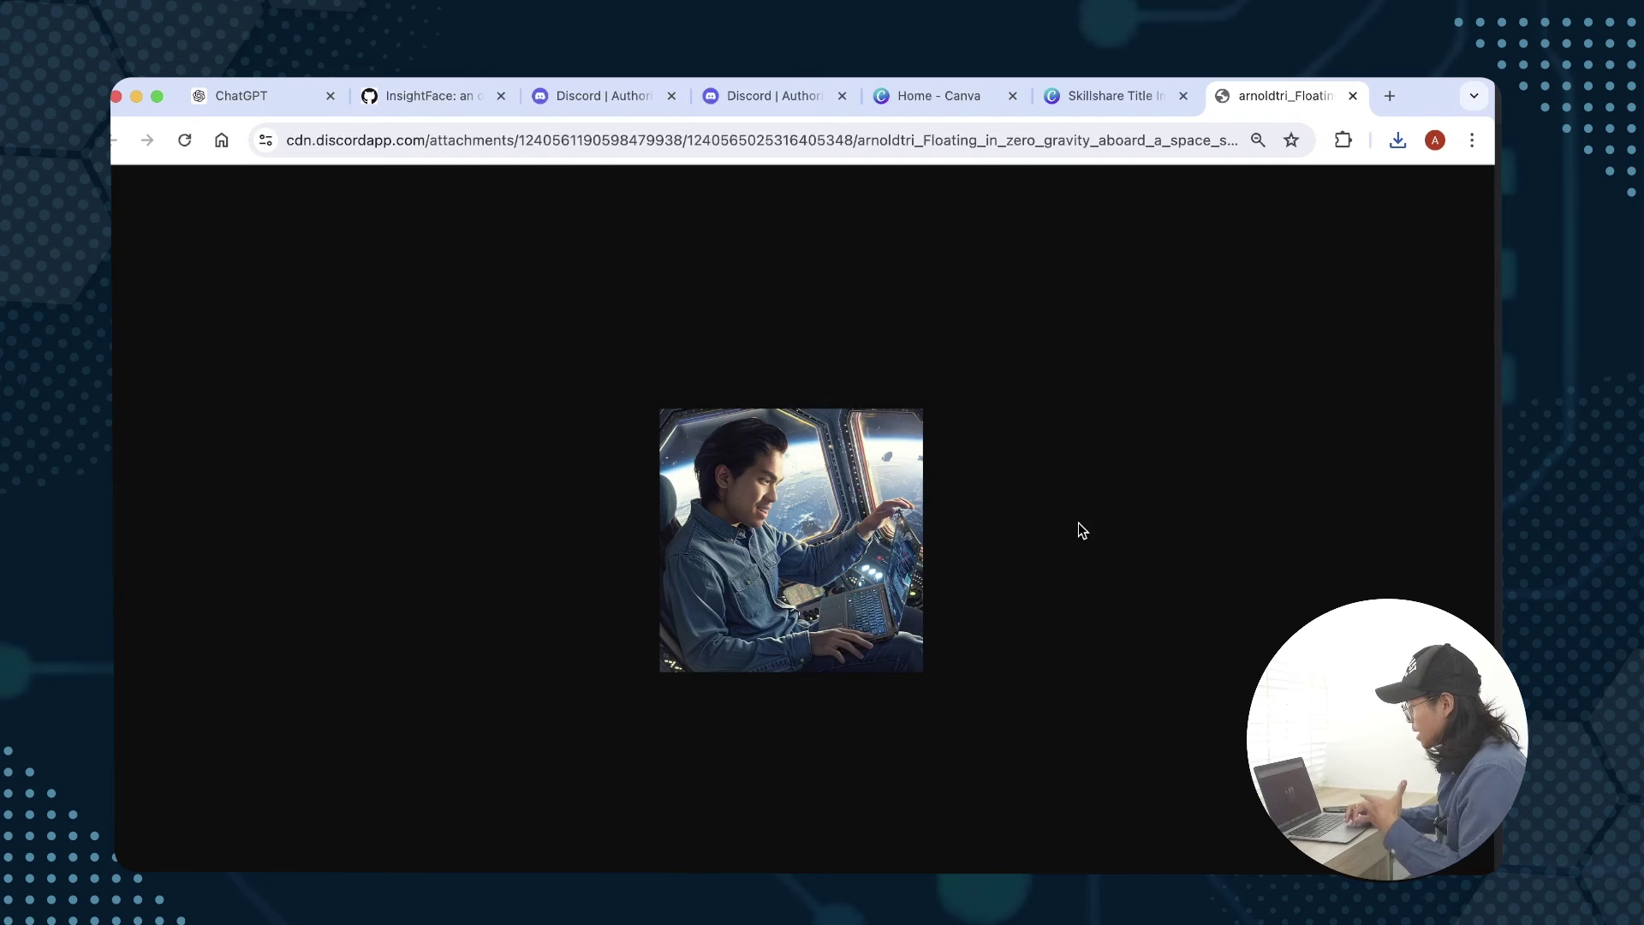
# - Switch to the Skillshare Title Image design in Canva and place the saved space station image over the left half of page 1
pyautogui.click(1139, 101)
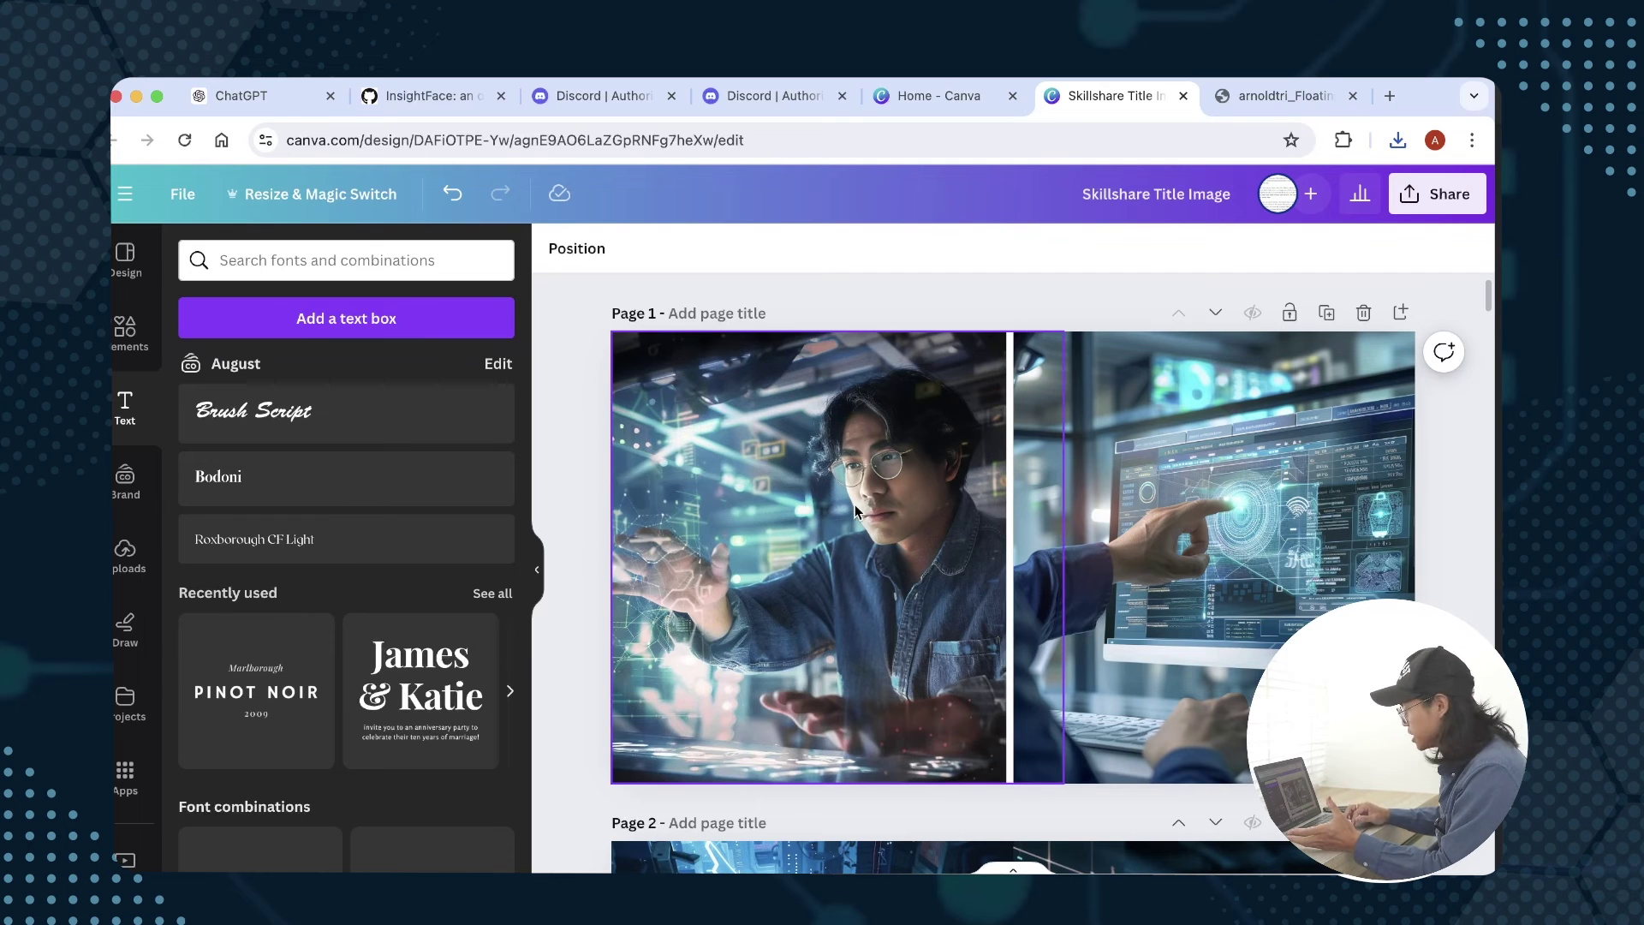
pyautogui.moveTo(1490, 257); pyautogui.dragTo(839, 690)
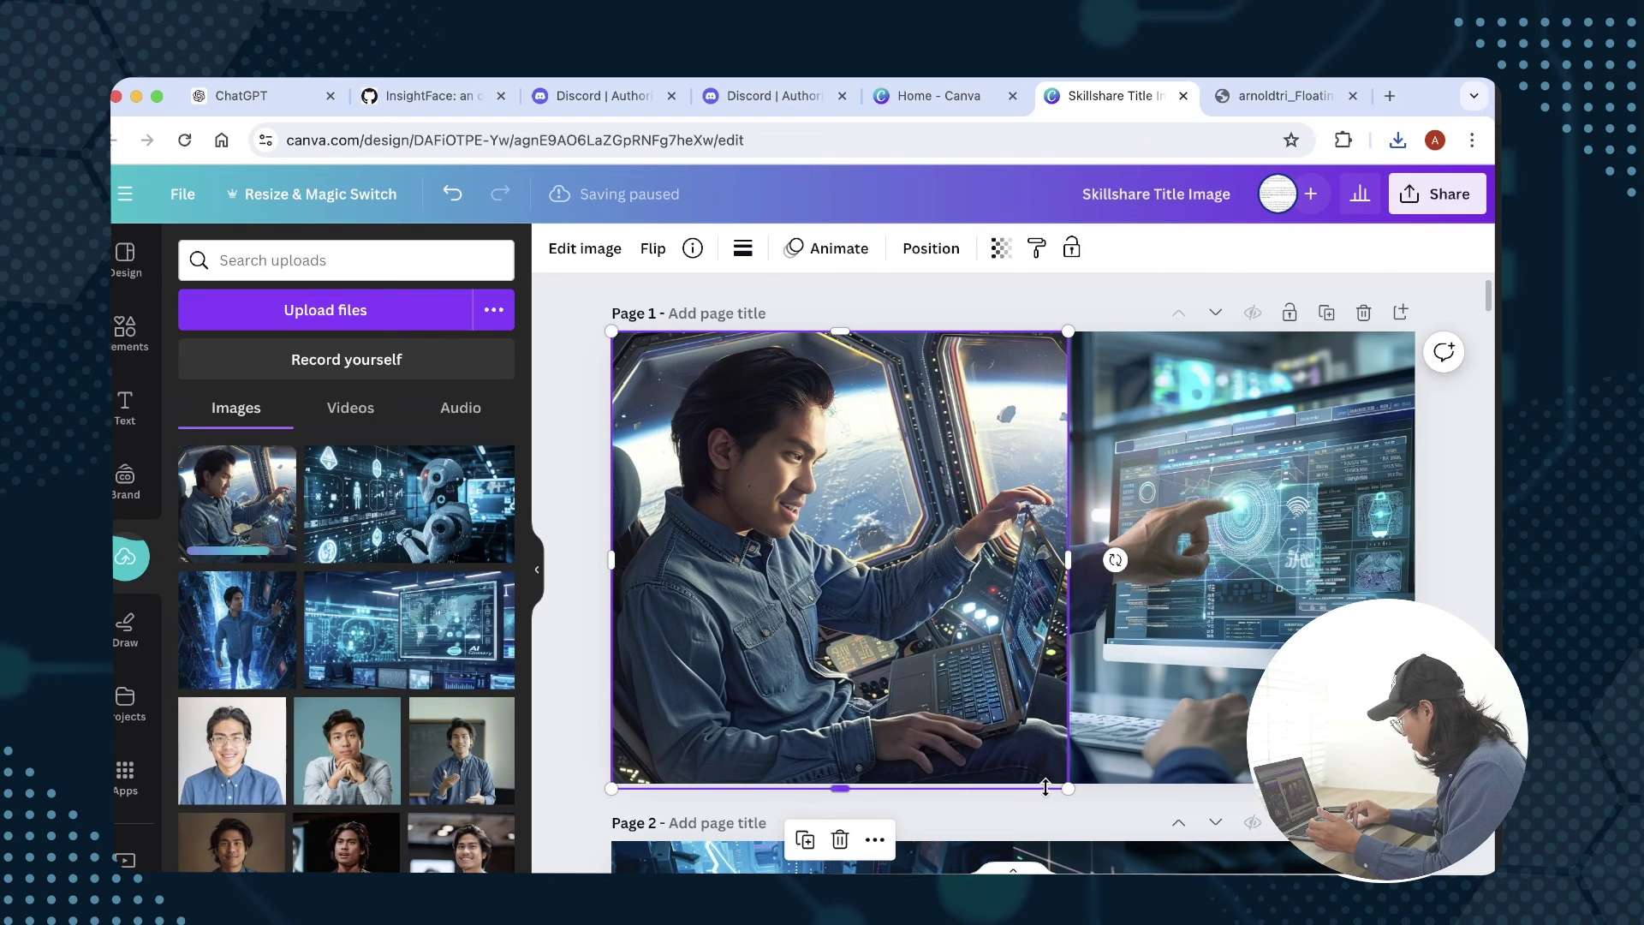
pyautogui.moveTo(961, 672); pyautogui.dragTo(950, 660)
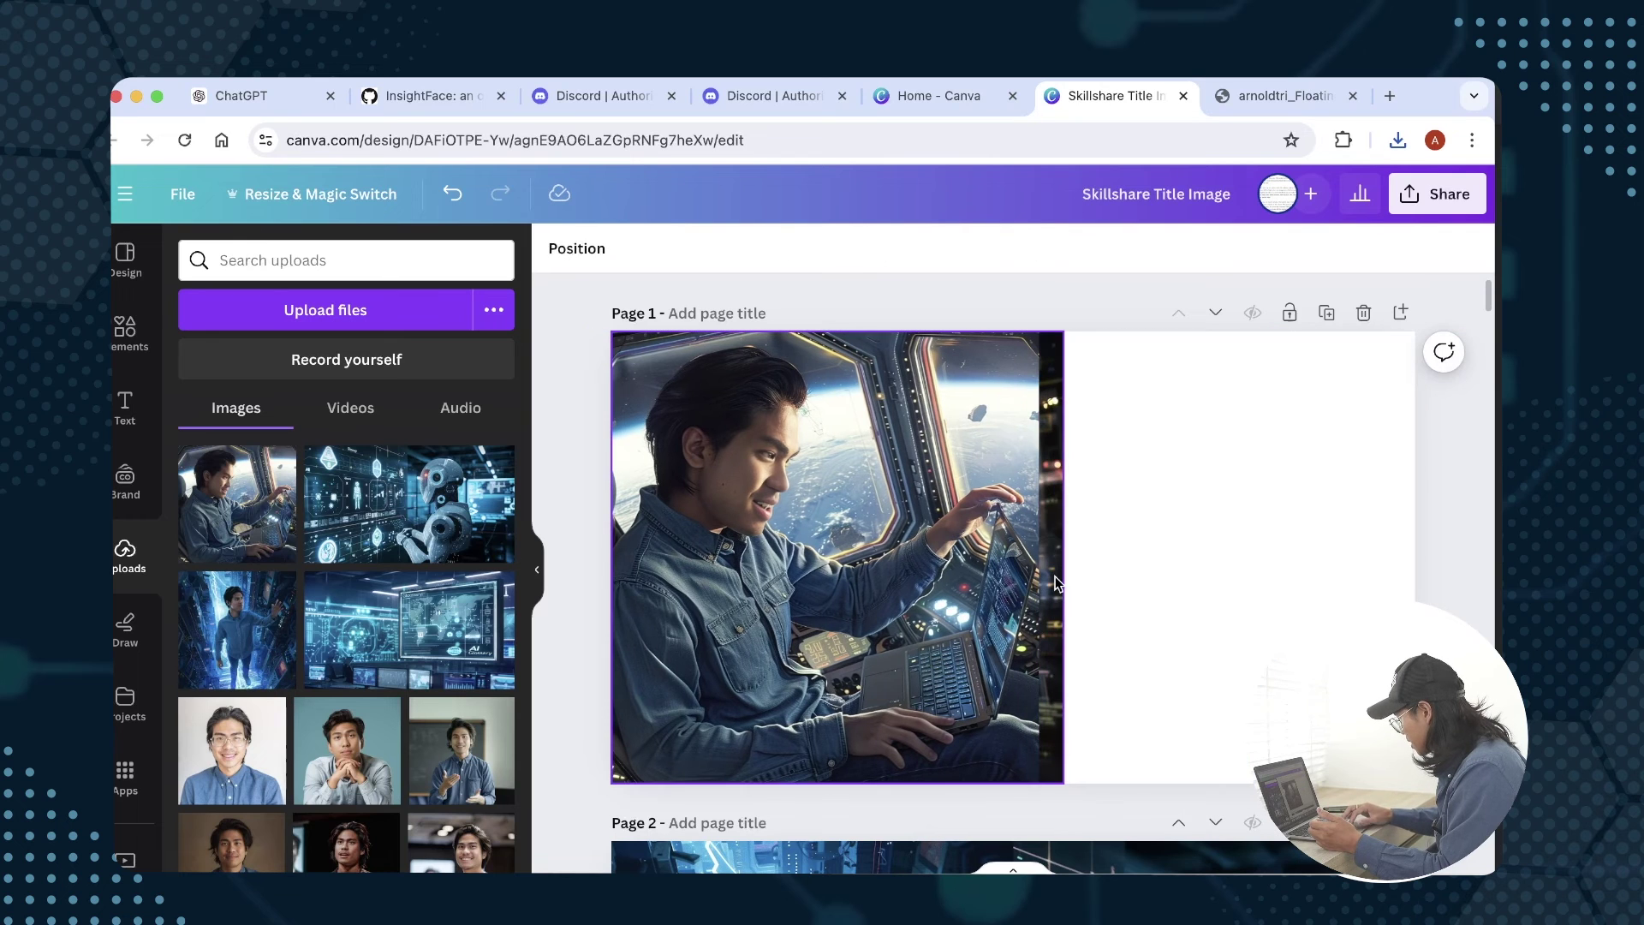
# - Add the robot image to the right side of page 1, enlarge it to full page height and send it backward behind the space image
pyautogui.click(860, 634)
pyautogui.moveTo(860, 634); pyautogui.dragTo(1255, 542)
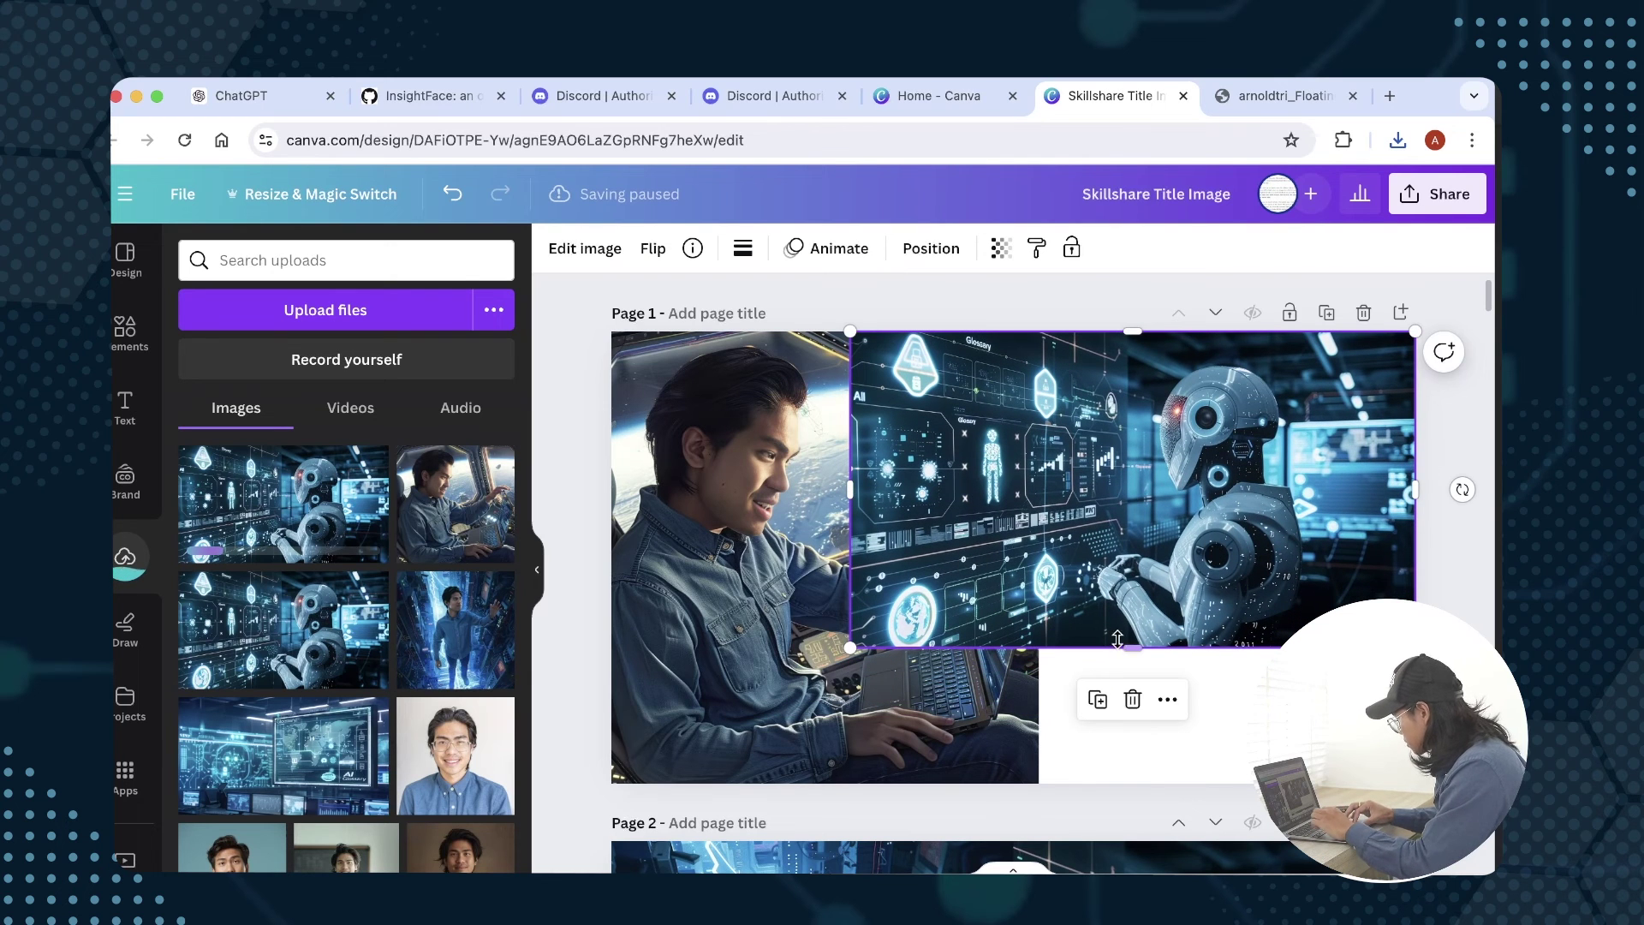
pyautogui.moveTo(1132, 648); pyautogui.dragTo(1177, 783)
pyautogui.rightClick(1282, 520)
pyautogui.moveTo(1282, 520)
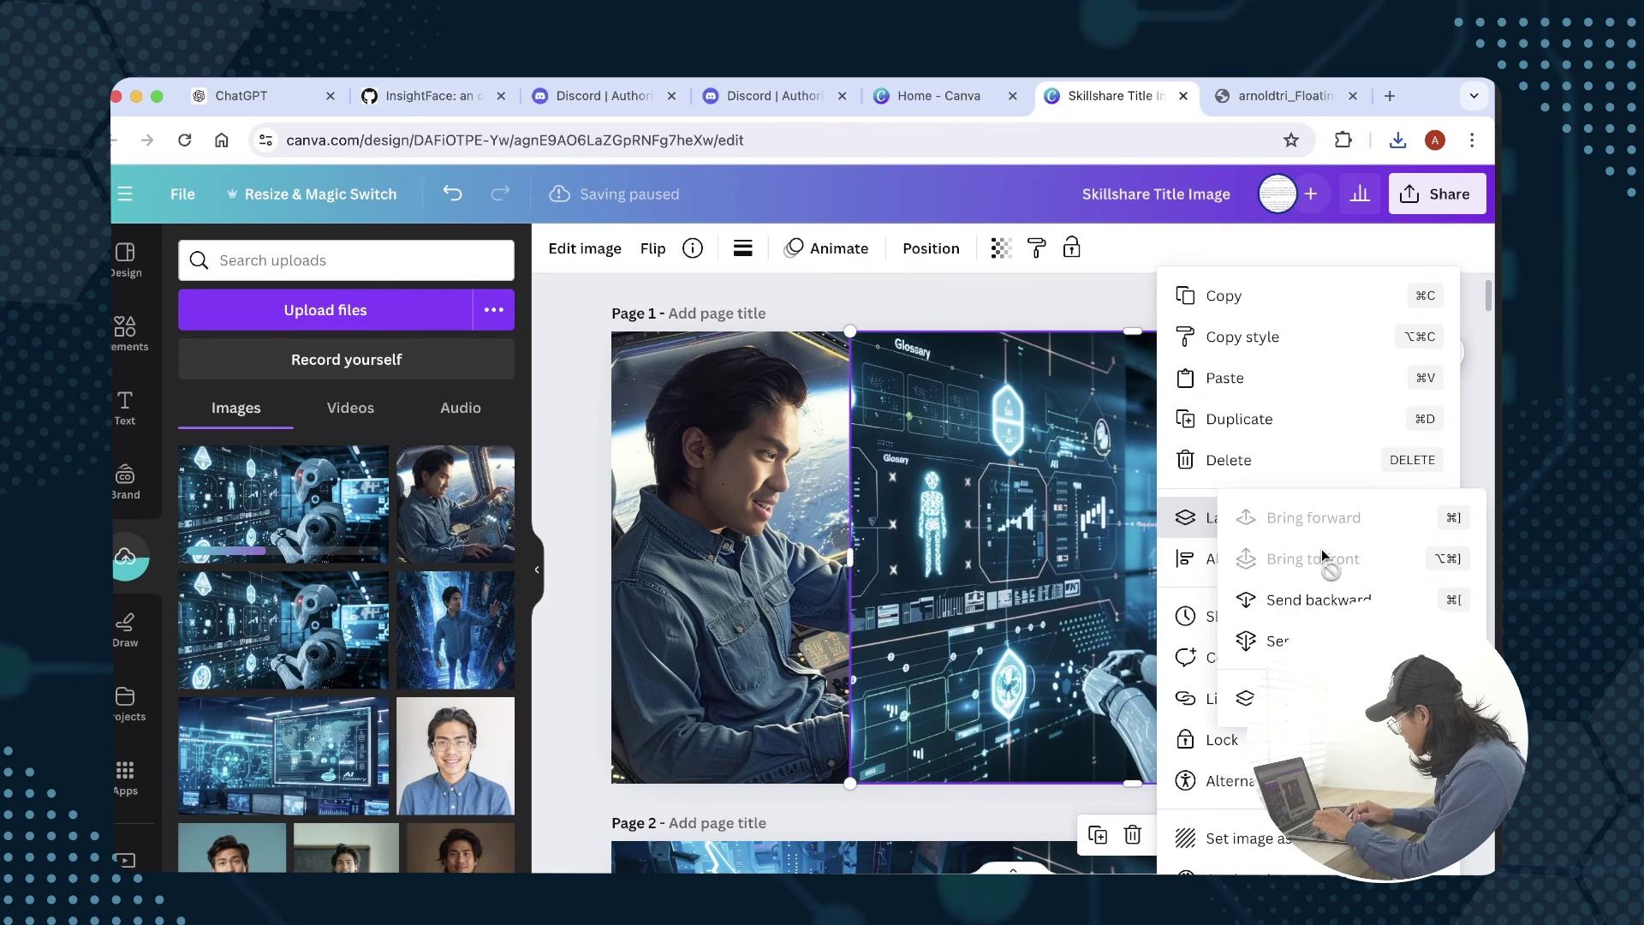
pyautogui.click(1338, 596)
pyautogui.click(1451, 495)
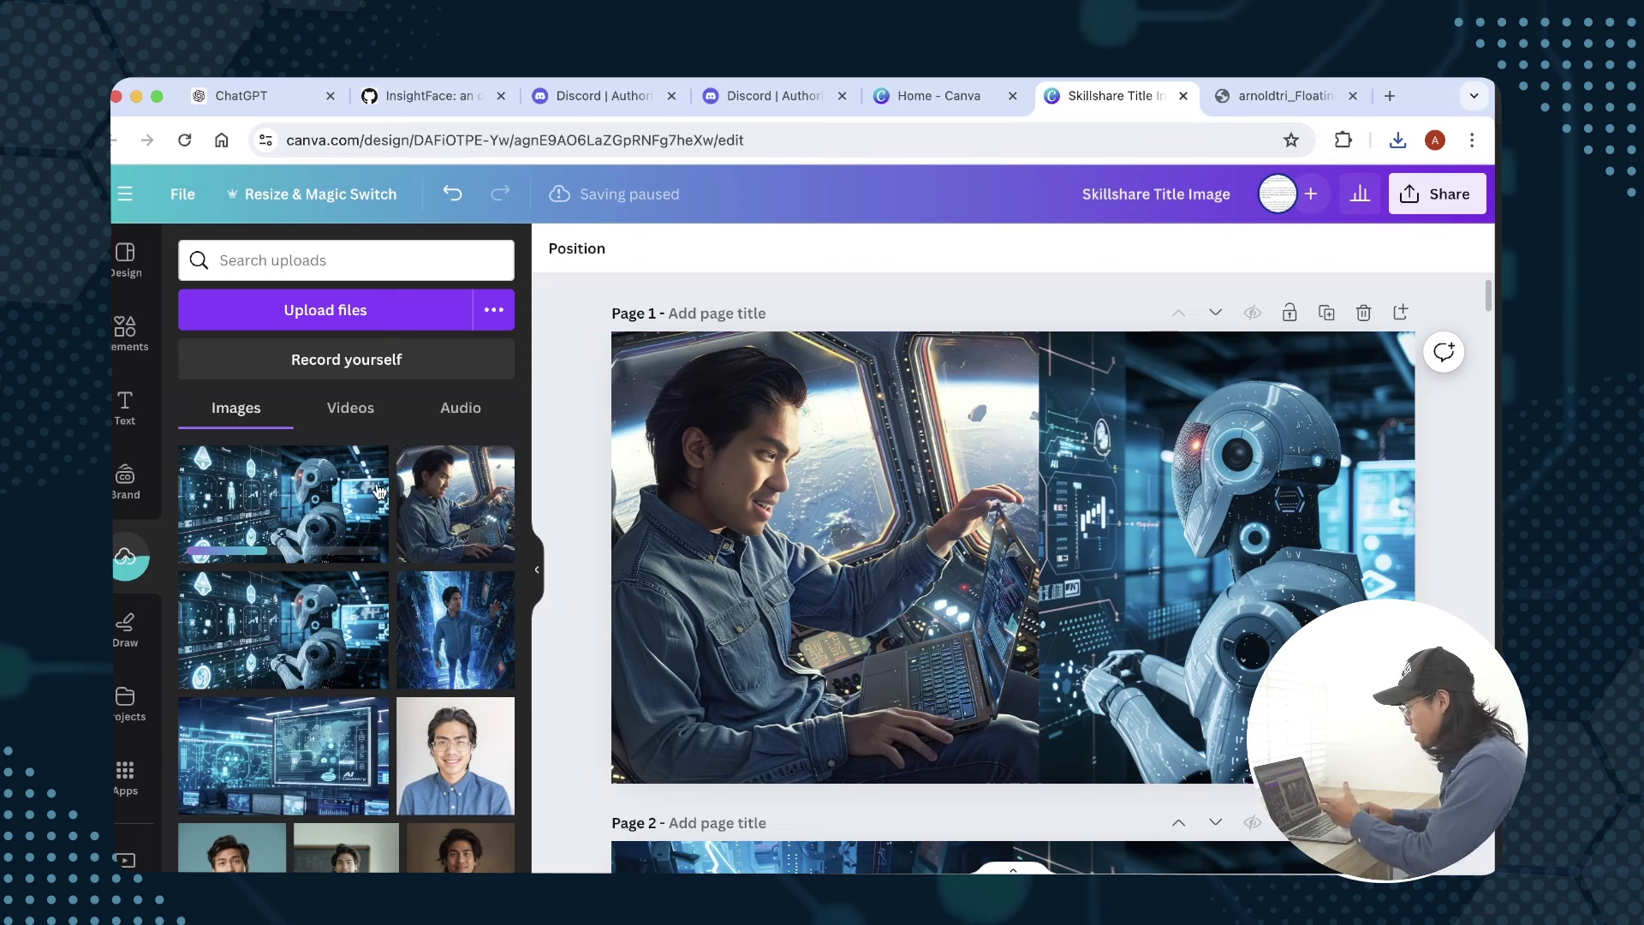
# - Add the title text FUTURE OF AI to page 1 and enlarge it to font size 158 across the middle
pyautogui.click(126, 404)
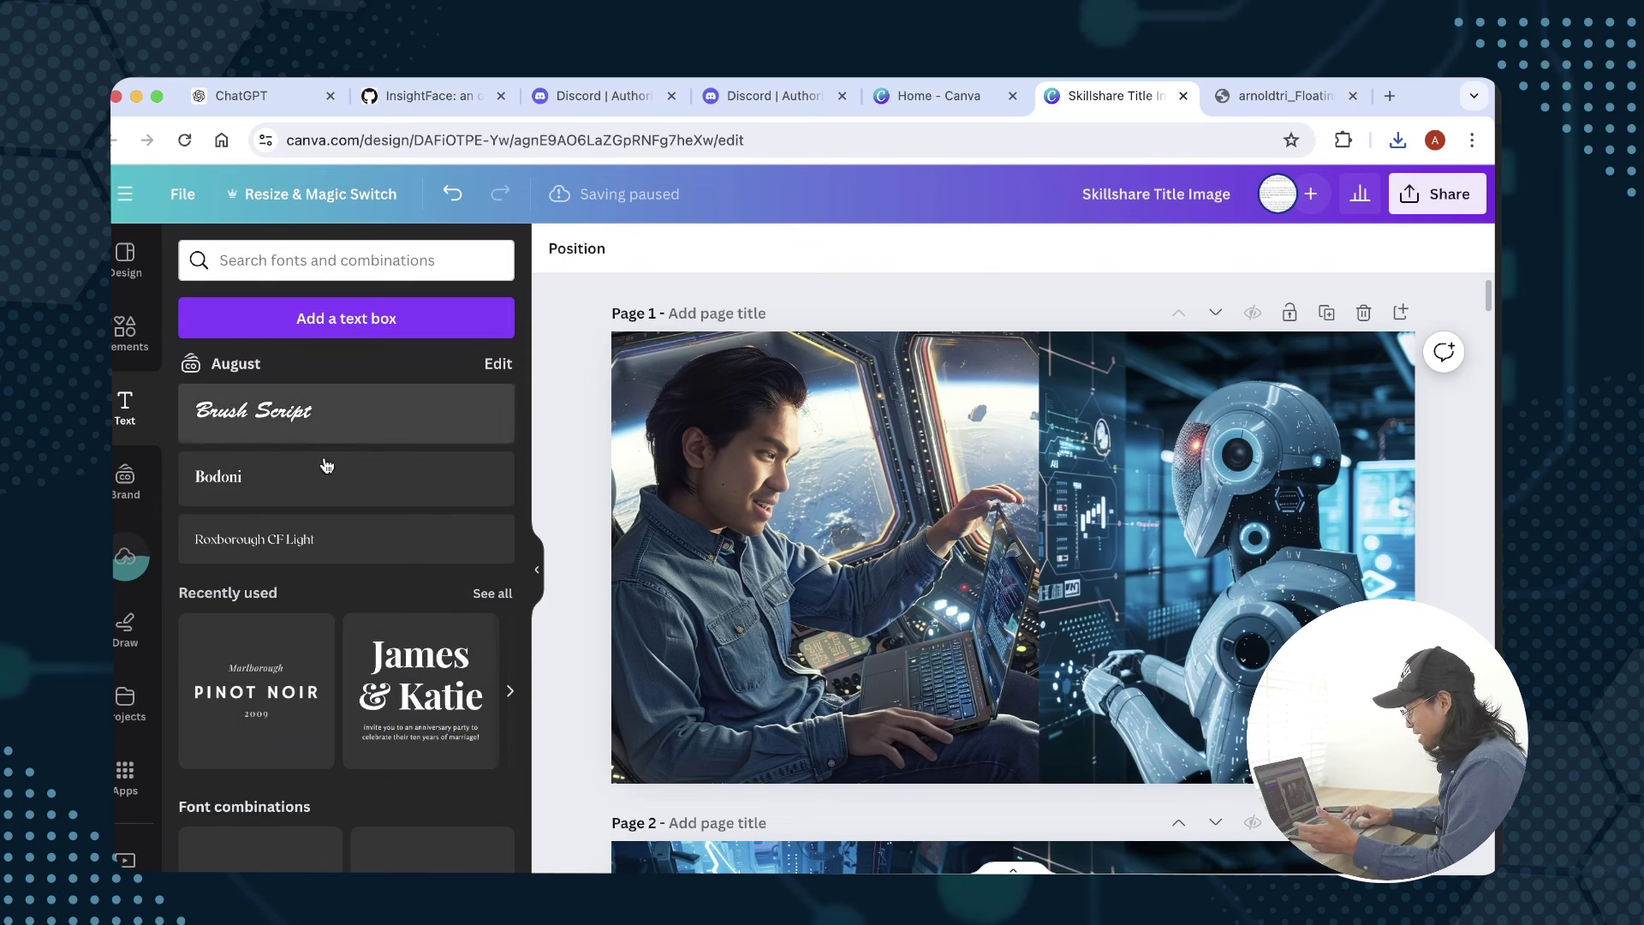
pyautogui.press('t')
pyautogui.click(334, 452)
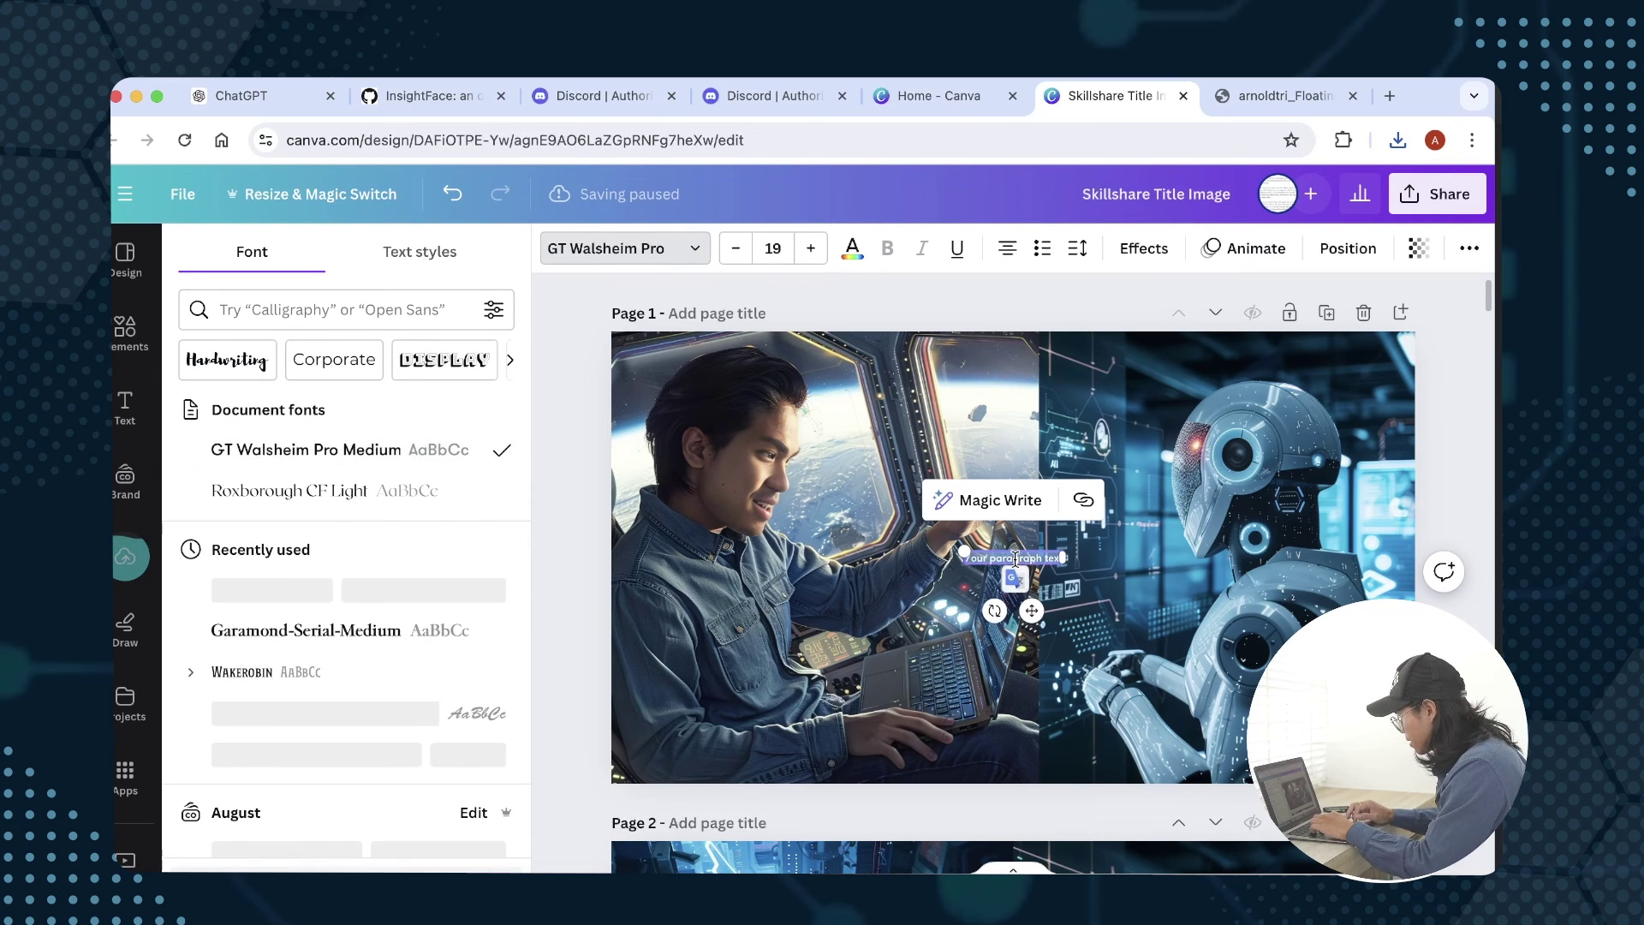
pyautogui.write('FUTURE OF AI')
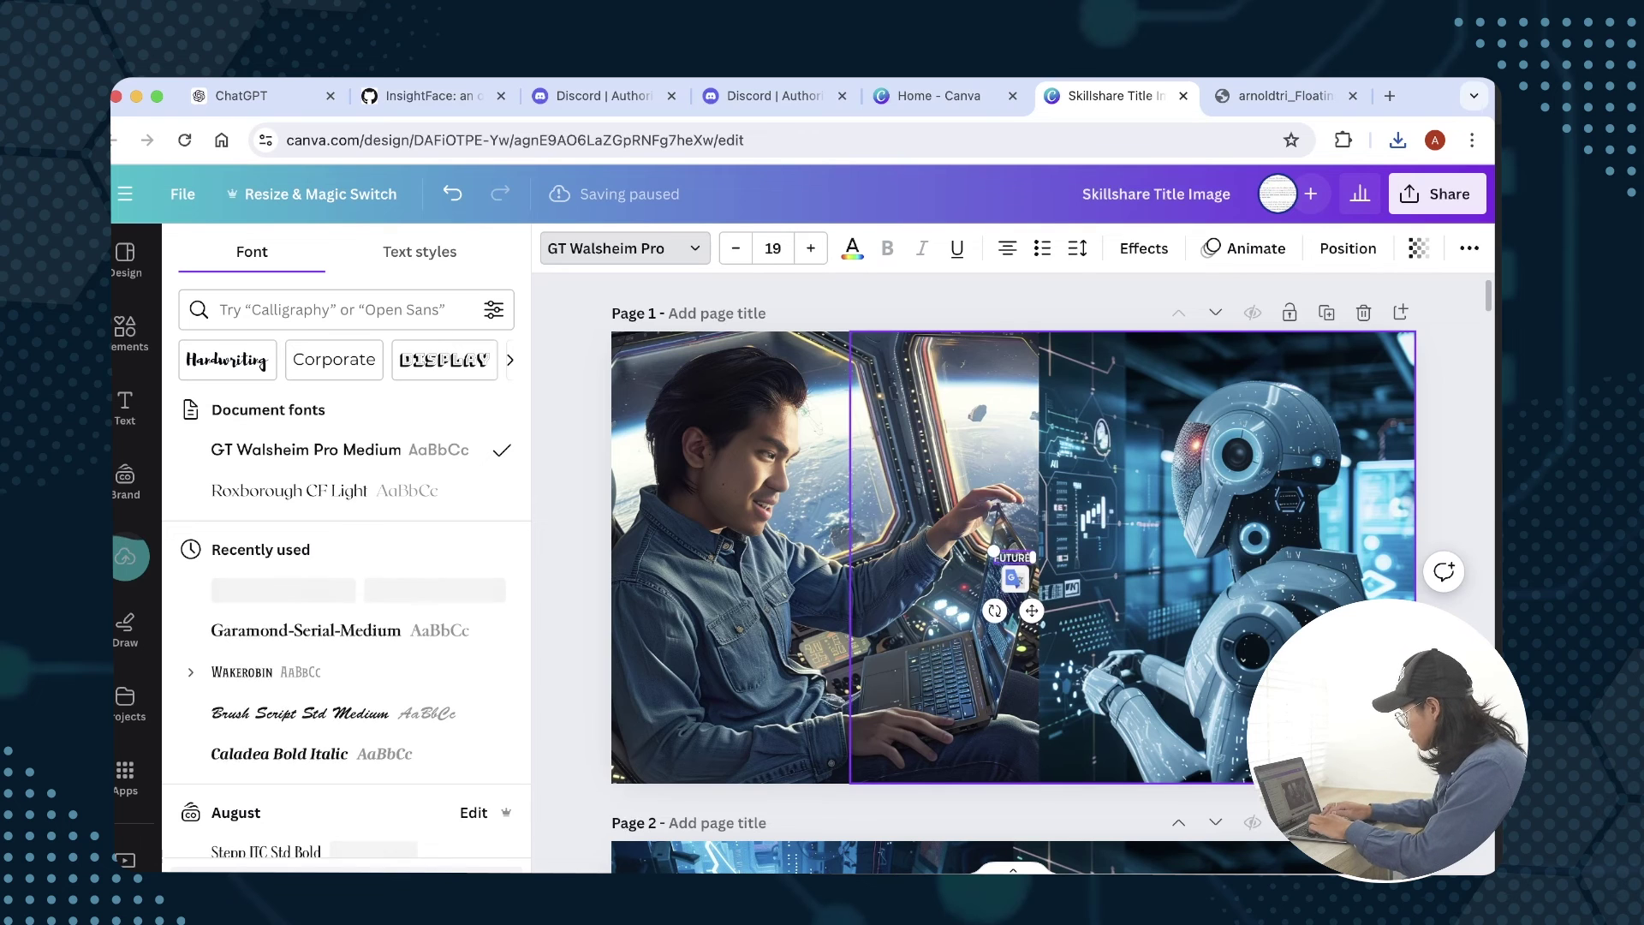
pyautogui.hotkey('ctrl', 'a')
pyautogui.moveTo(1044, 553); pyautogui.dragTo(1289, 548)
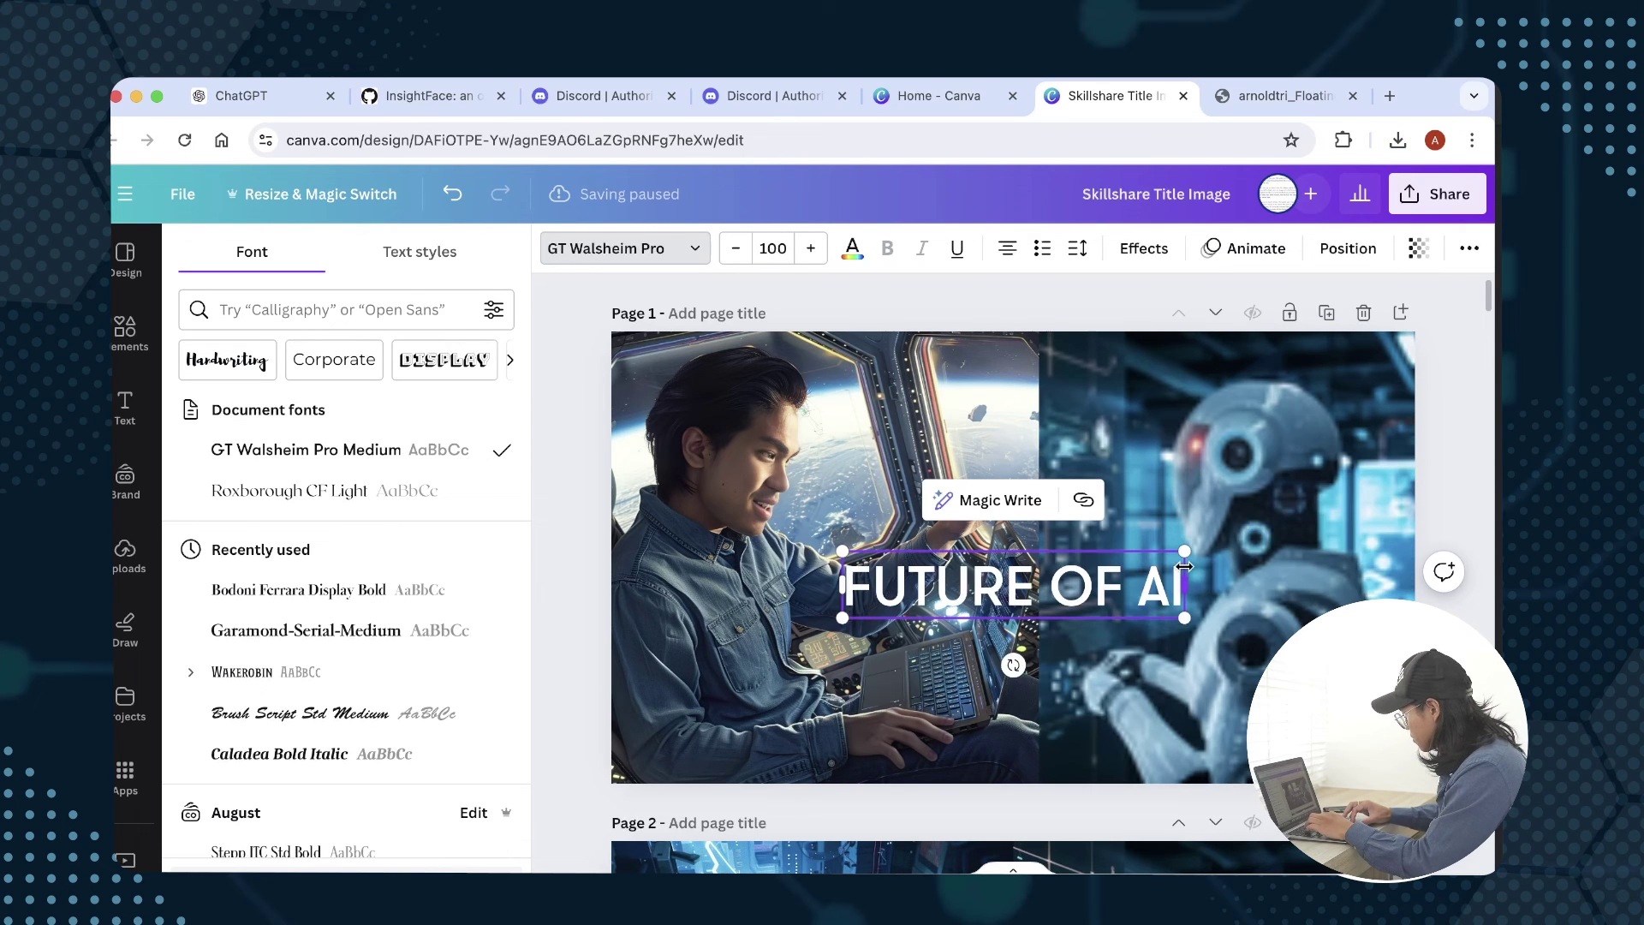
pyautogui.moveTo(1009, 671); pyautogui.dragTo(1119, 657)
pyautogui.moveTo(1375, 489); pyautogui.dragTo(1275, 476)
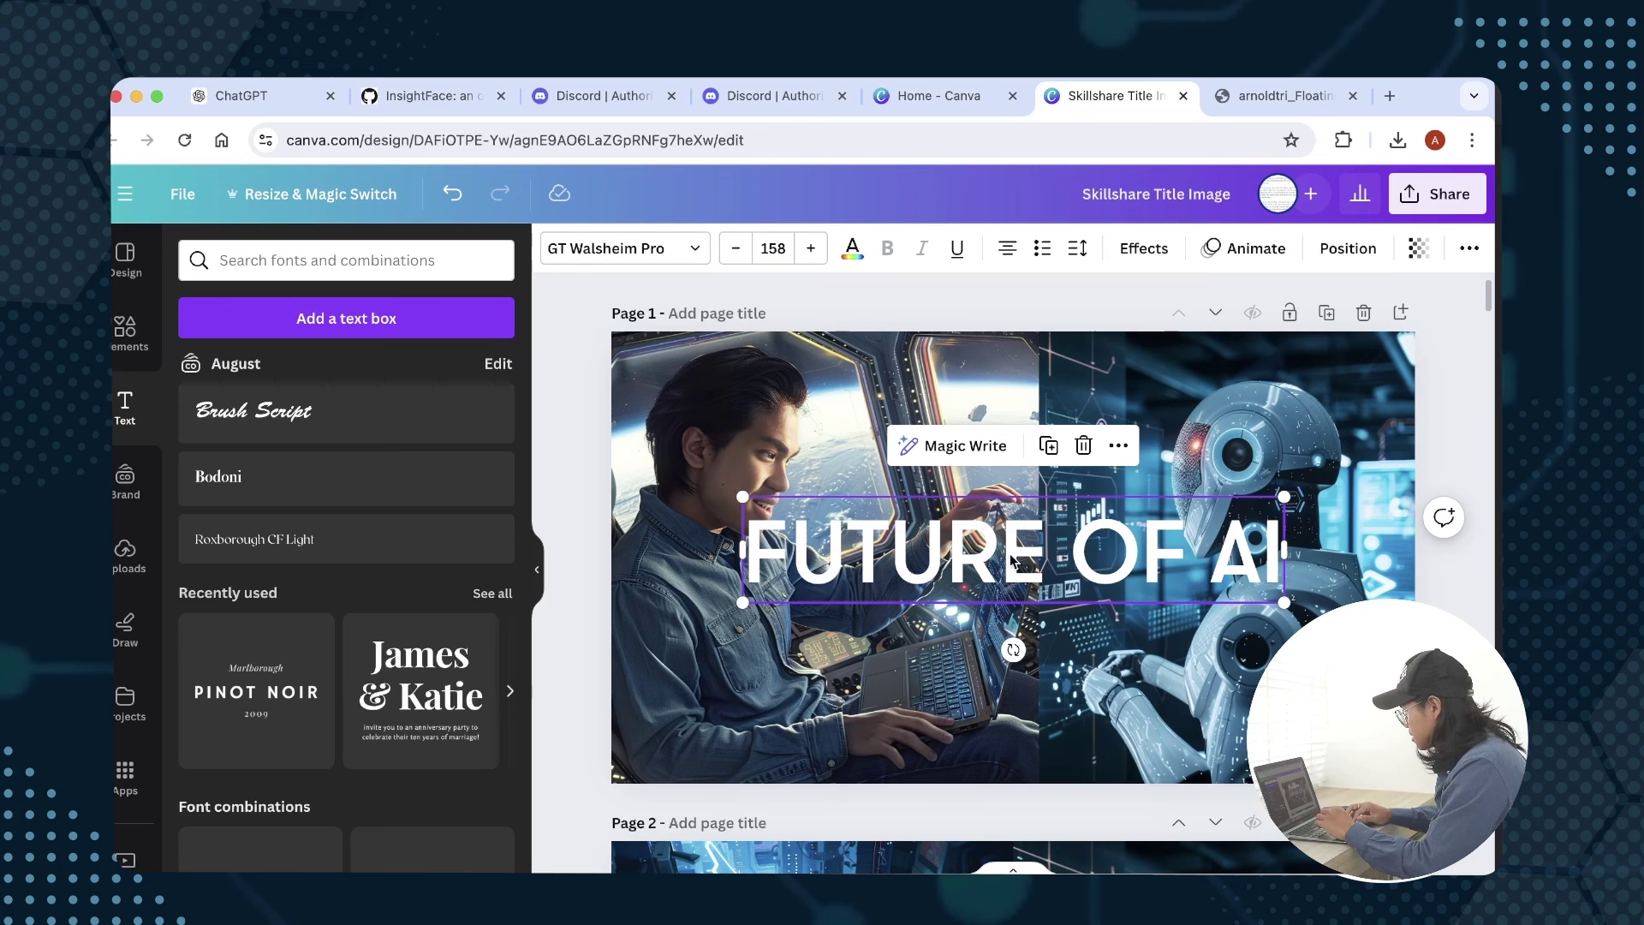
# - Apply the Outline effect to the FUTURE OF AI title with a dark outline color
pyautogui.click(1144, 248)
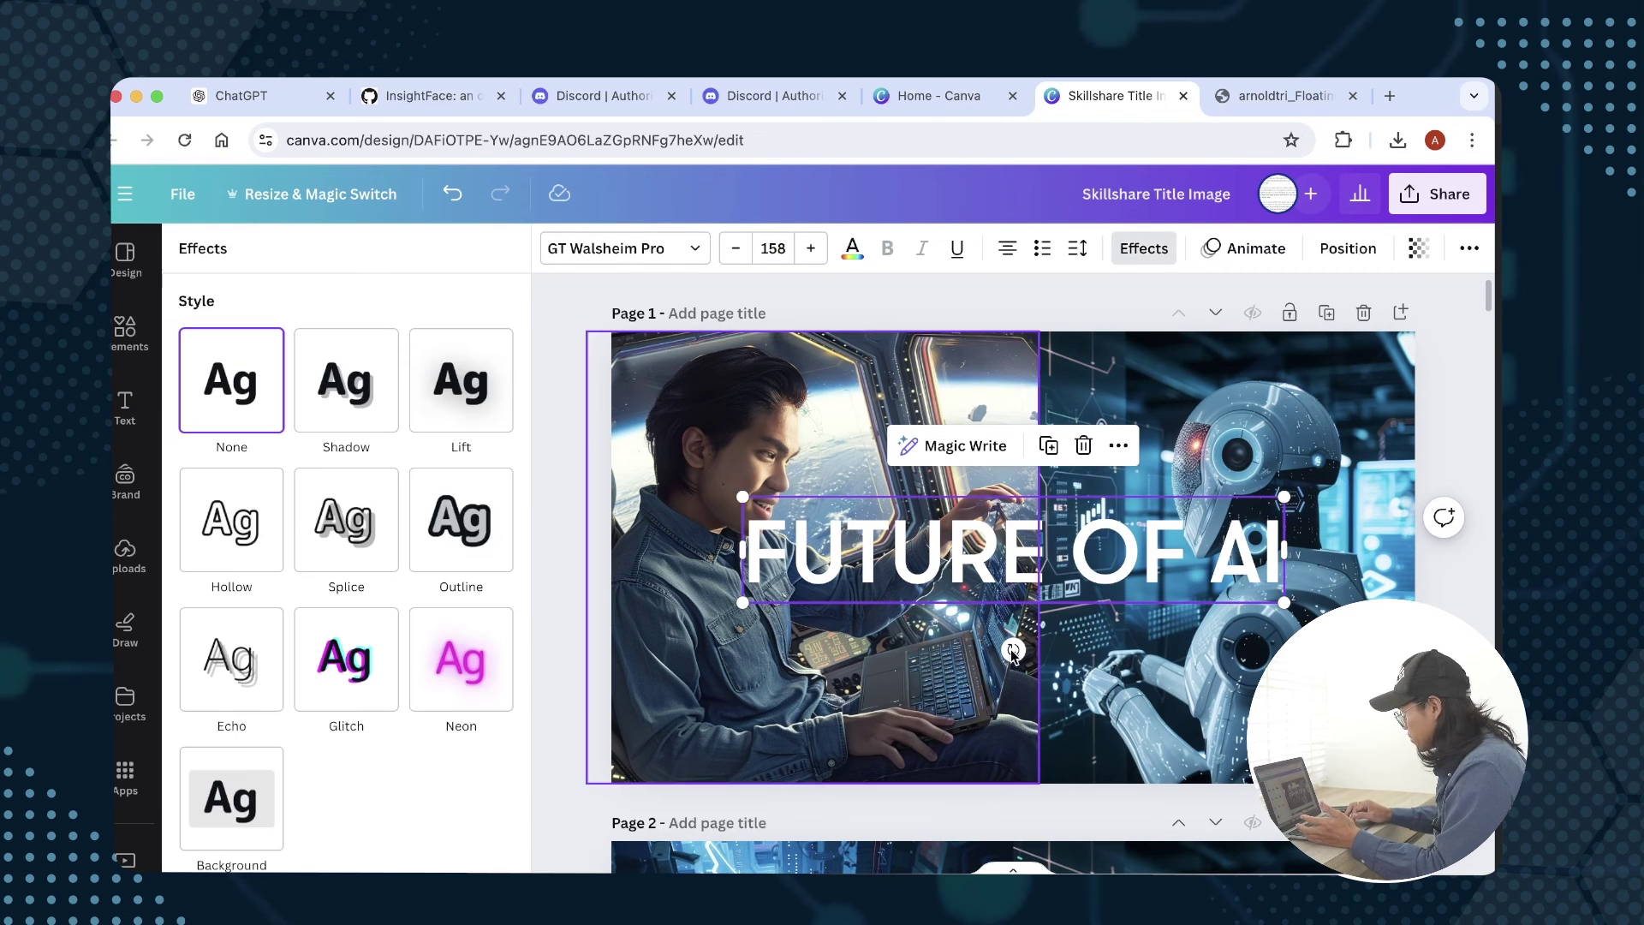
pyautogui.click(485, 533)
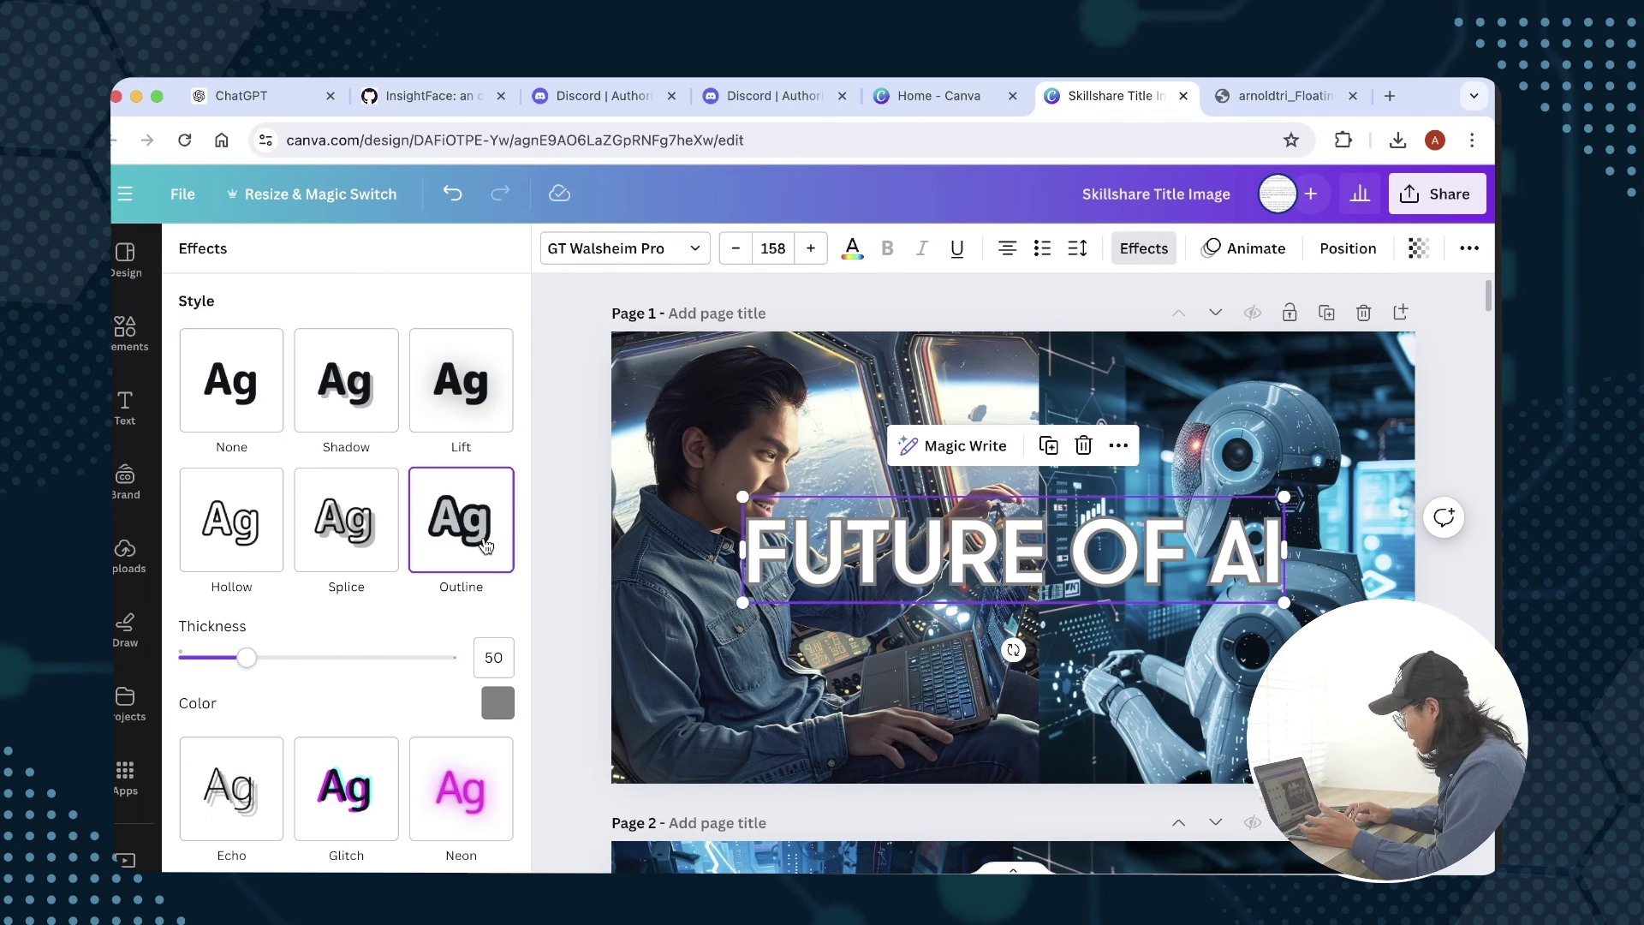
pyautogui.click(497, 704)
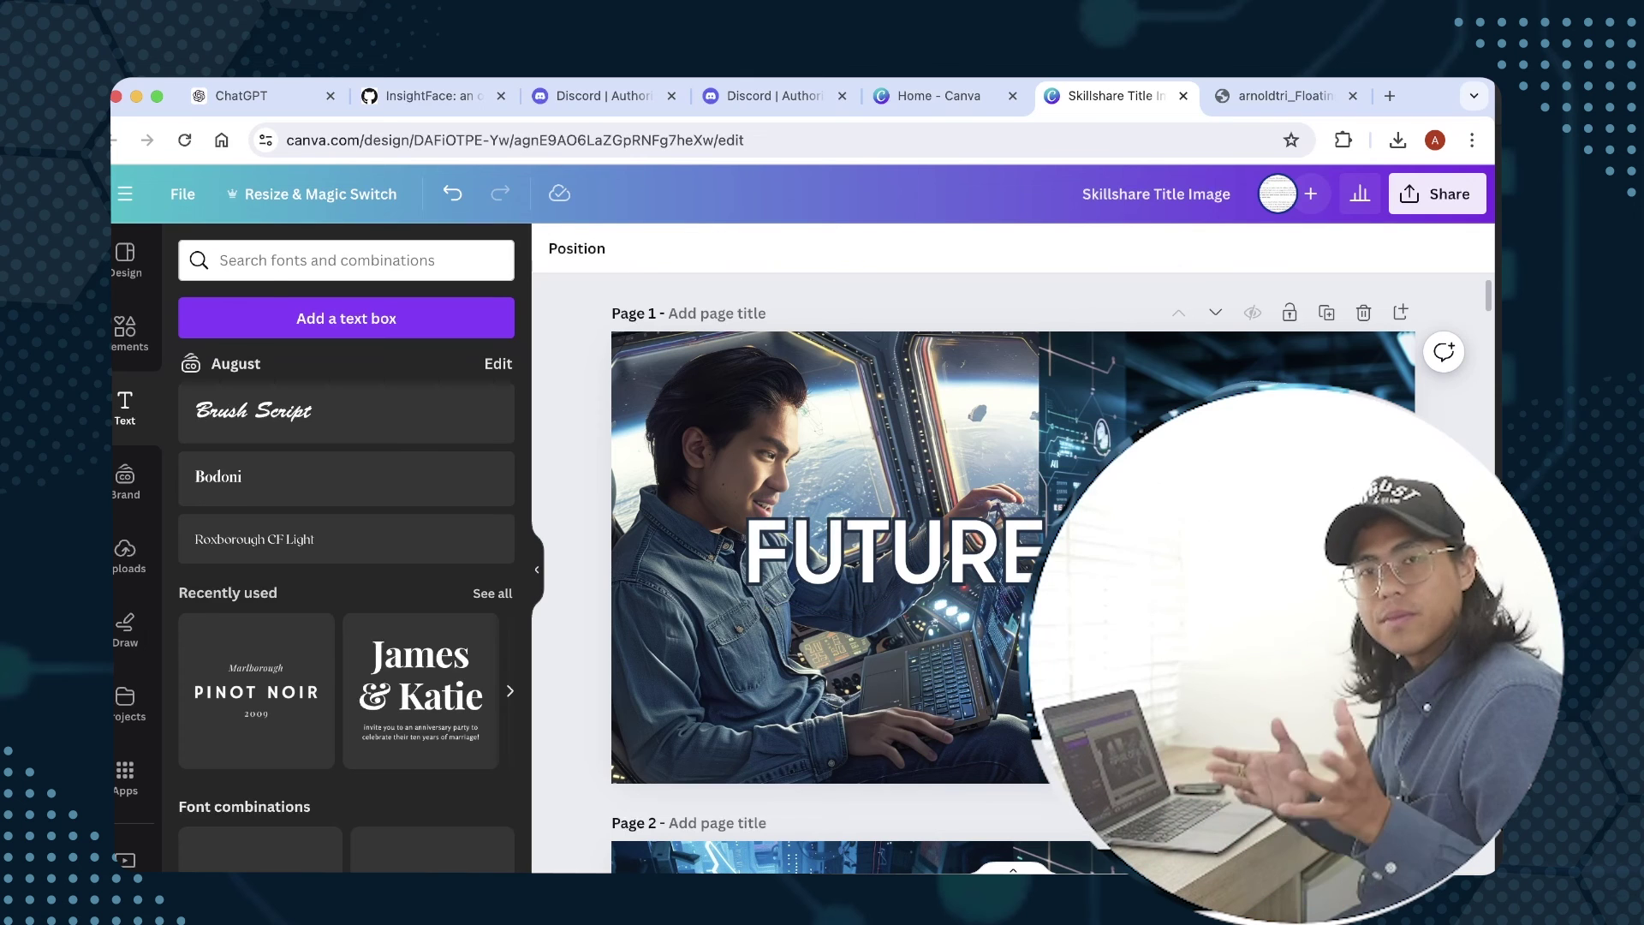